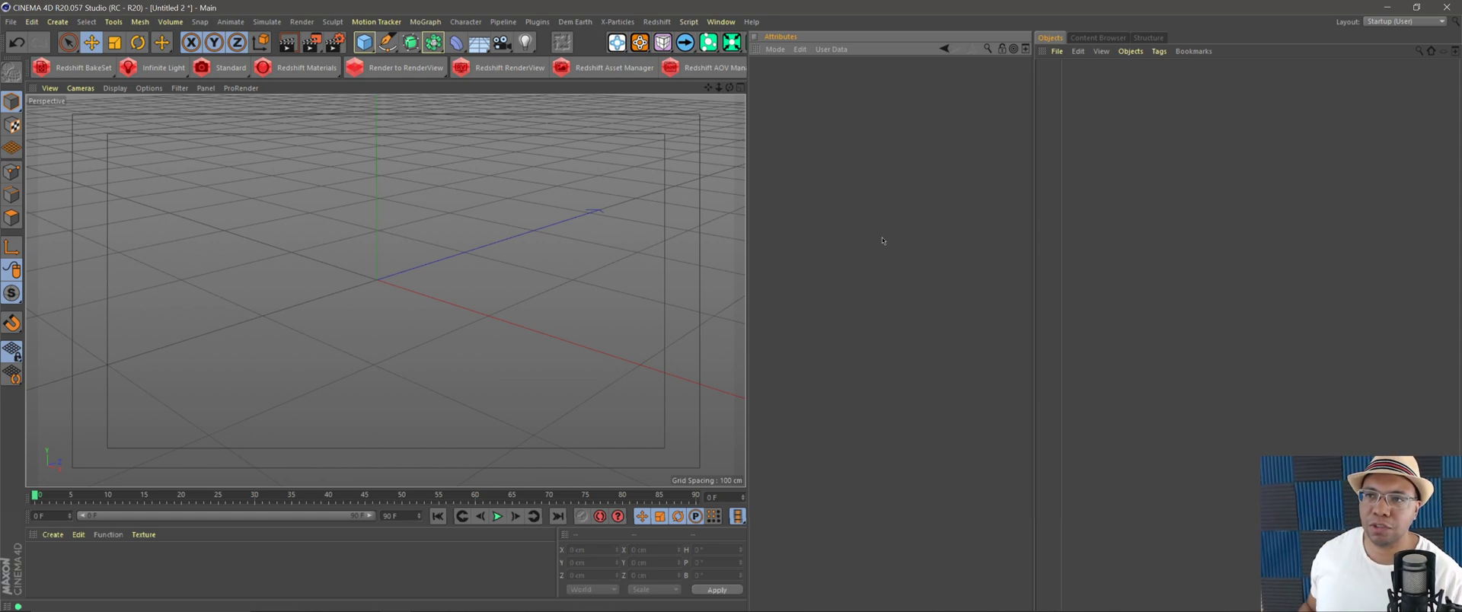
Add an X-Particles xpSystem object to the scene and widen the attributes area.
{"action": "scroll", "coordinate": [371, 46], "scroll_direction": "down", "scroll_amount": 5}
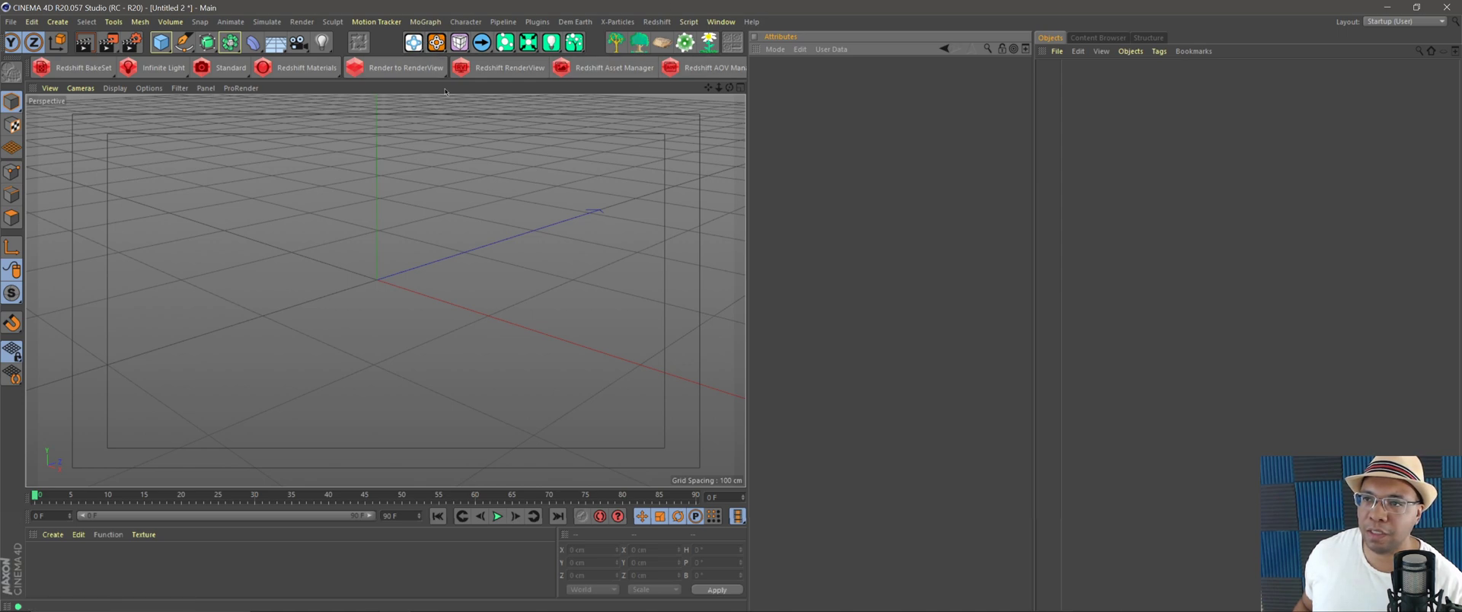
{"action": "left_click", "coordinate": [624, 25]}
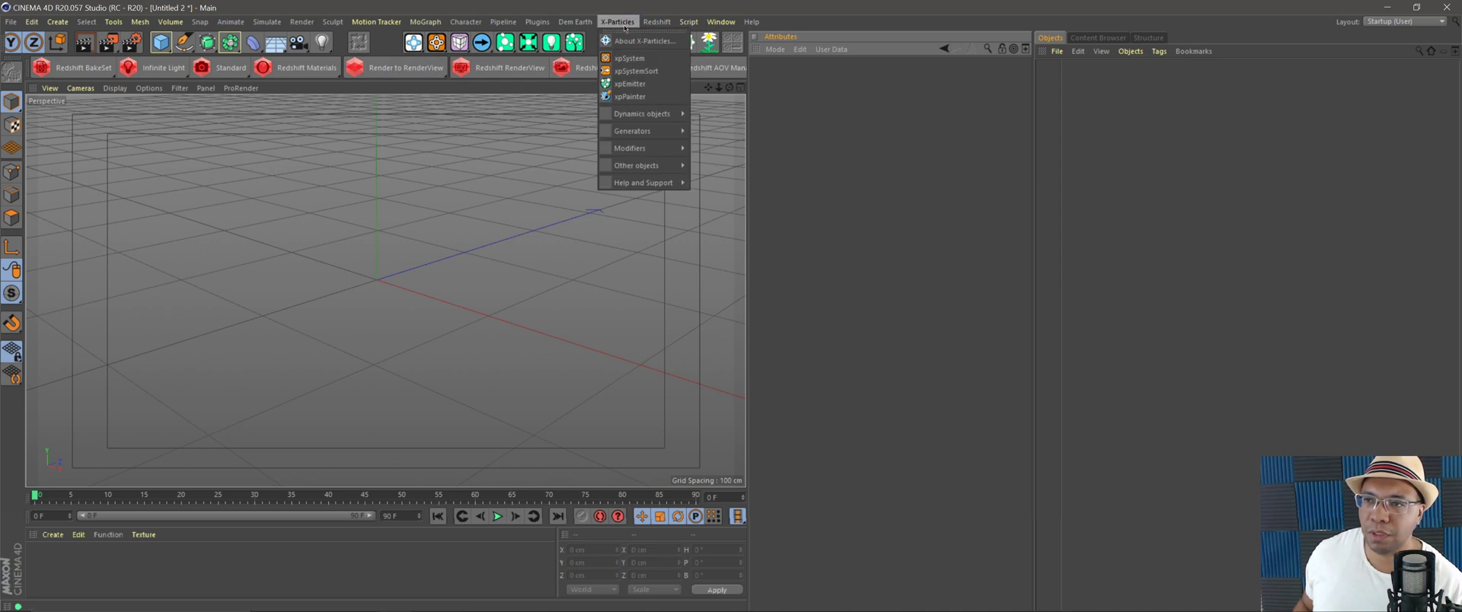
{"action": "left_click", "coordinate": [635, 59]}
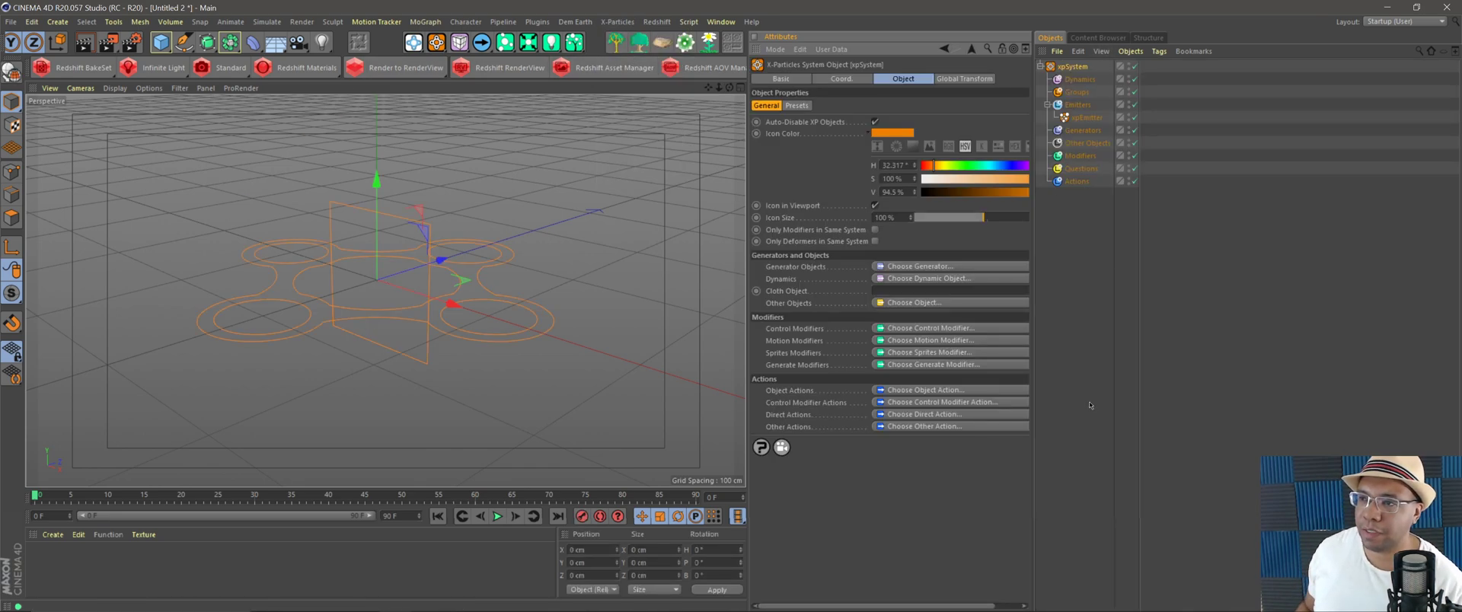
{"action": "left_click_drag", "start_coordinate": [1032, 278], "coordinate": [1144, 279]}
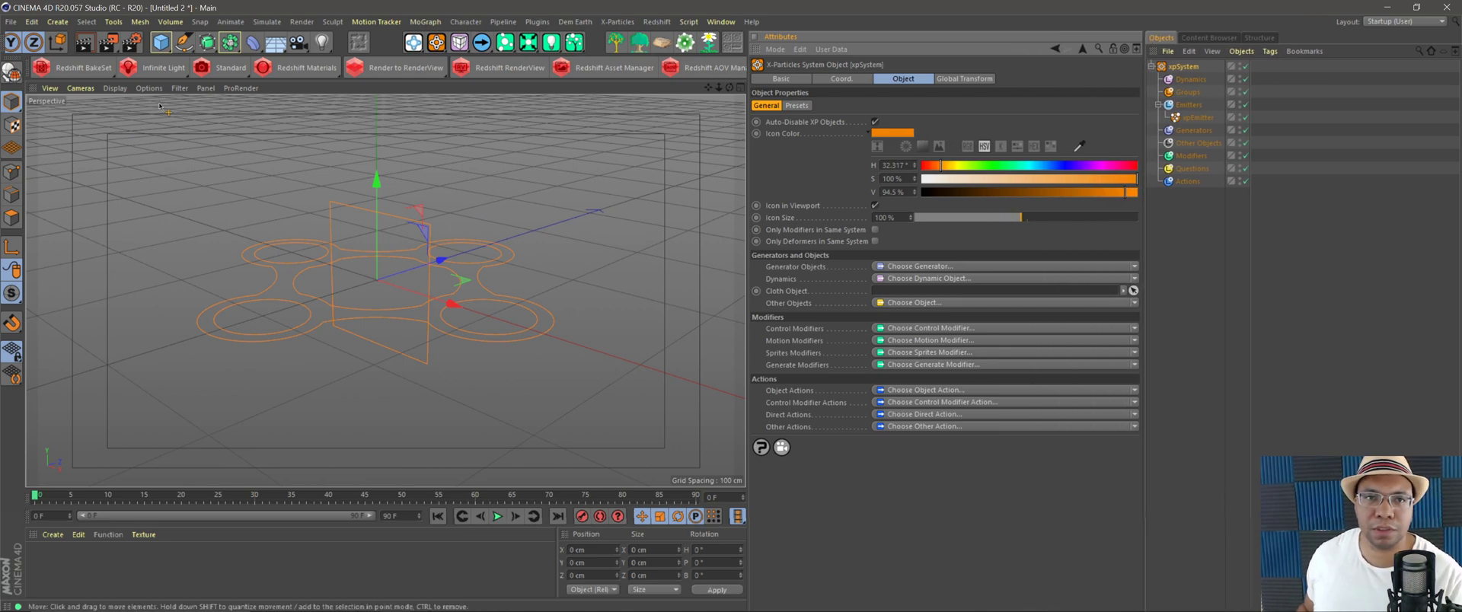
Add a cube and shrink it in the viewport to about 135 × 30 × 52 cm.
{"action": "scroll", "coordinate": [502, 46], "scroll_direction": "up", "scroll_amount": 3}
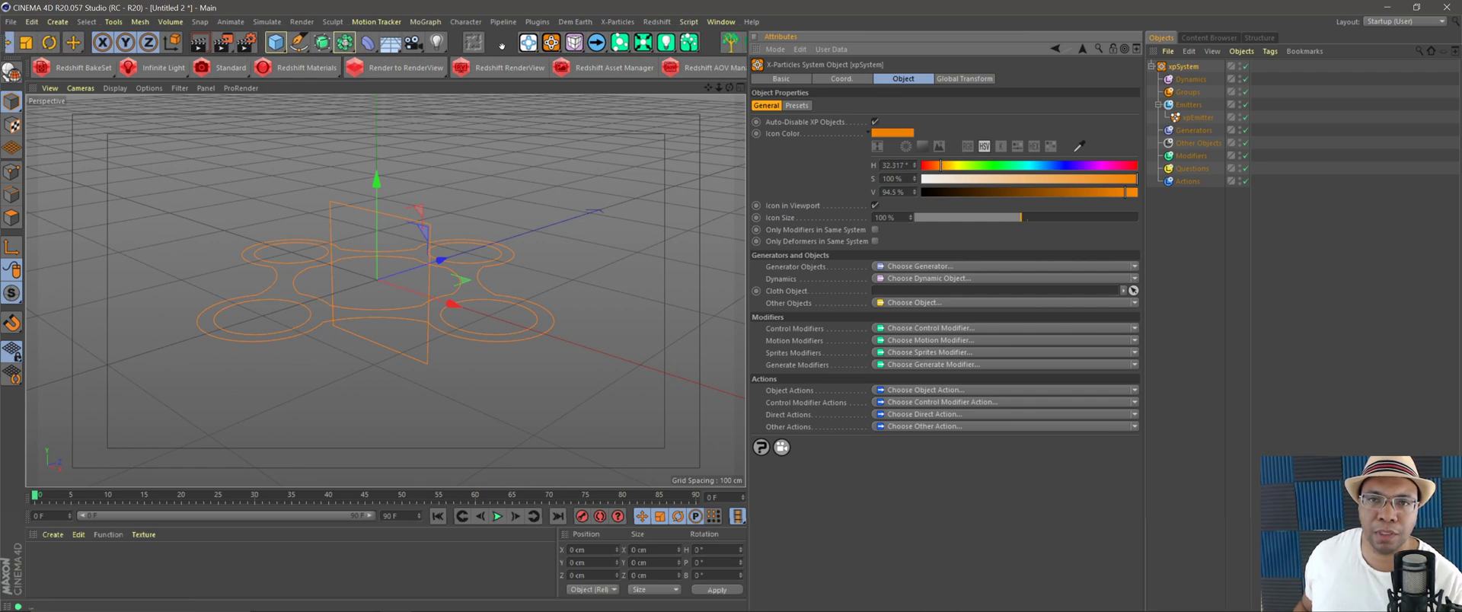
{"action": "left_click", "coordinate": [275, 42]}
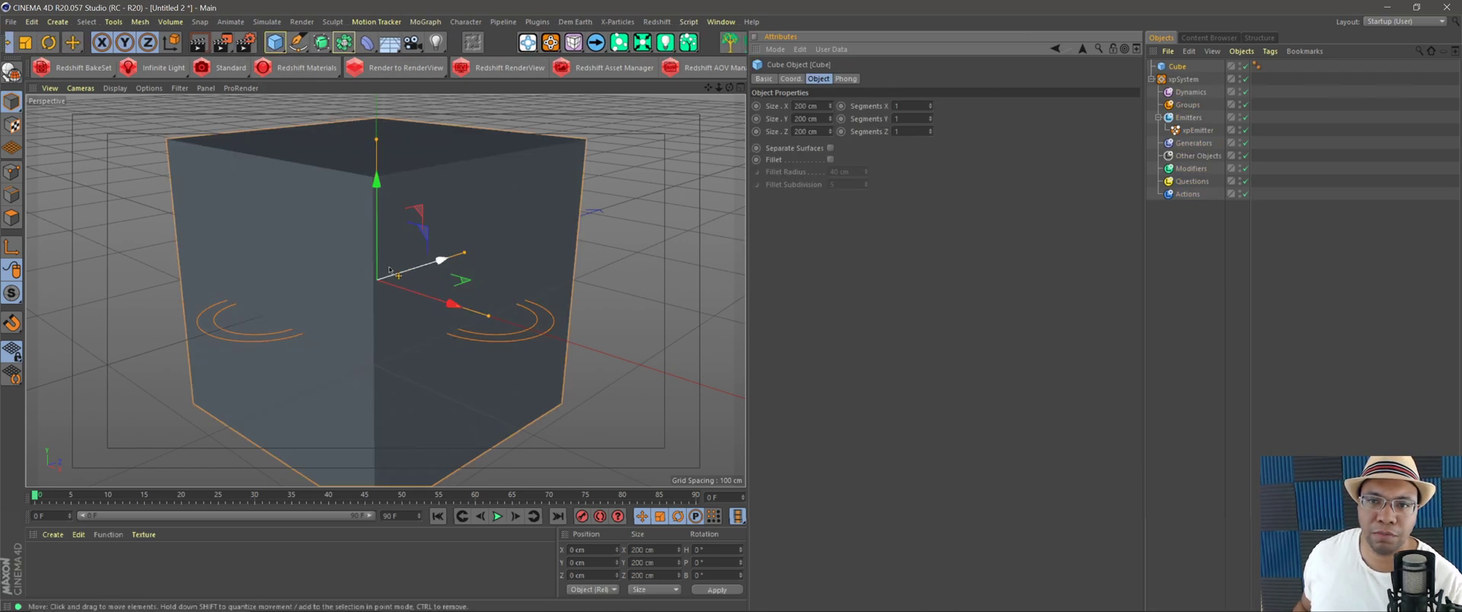
{"action": "left_click_drag", "start_coordinate": [376, 139], "coordinate": [375, 259]}
{"action": "left_click_drag", "start_coordinate": [464, 254], "coordinate": [450, 306]}
Set the cube's size to 80 × 30 × 45 cm and flatten it to about 12 cm high and 32 cm deep.
{"action": "double_click", "coordinate": [809, 106]}
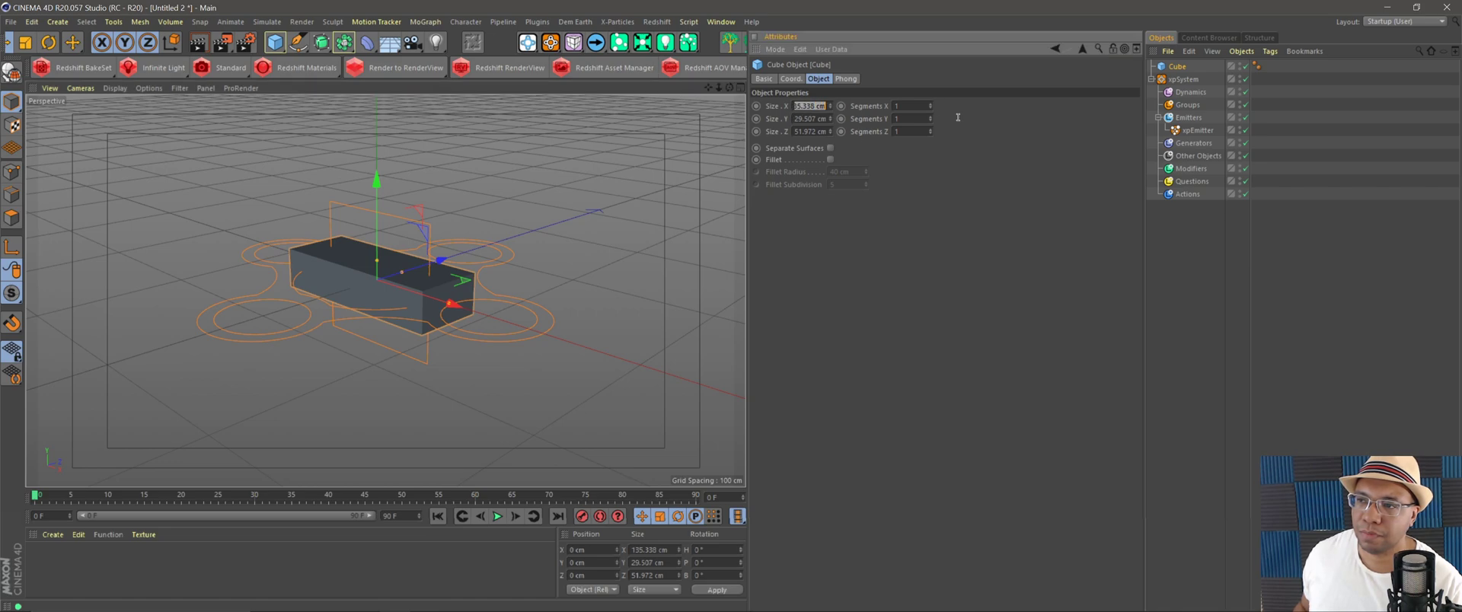
{"action": "type", "text": "80"}
{"action": "key", "text": "Tab"}
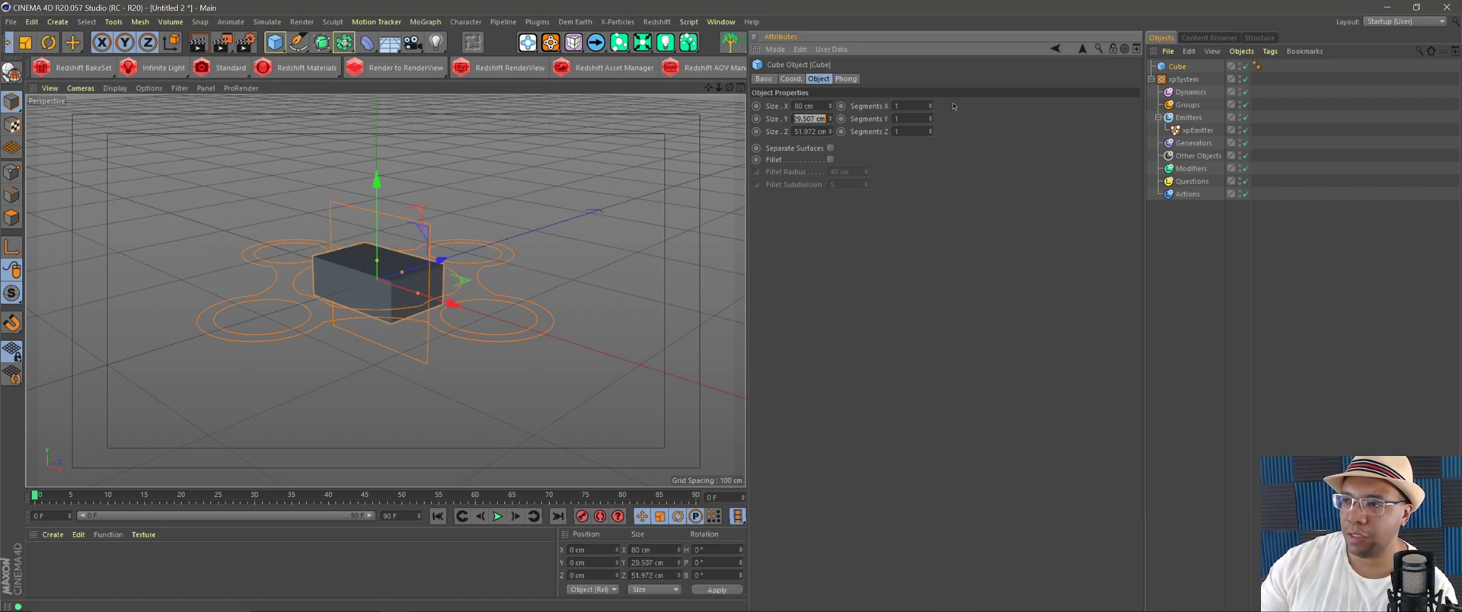
{"action": "type", "text": "30"}
{"action": "key", "text": "Tab"}
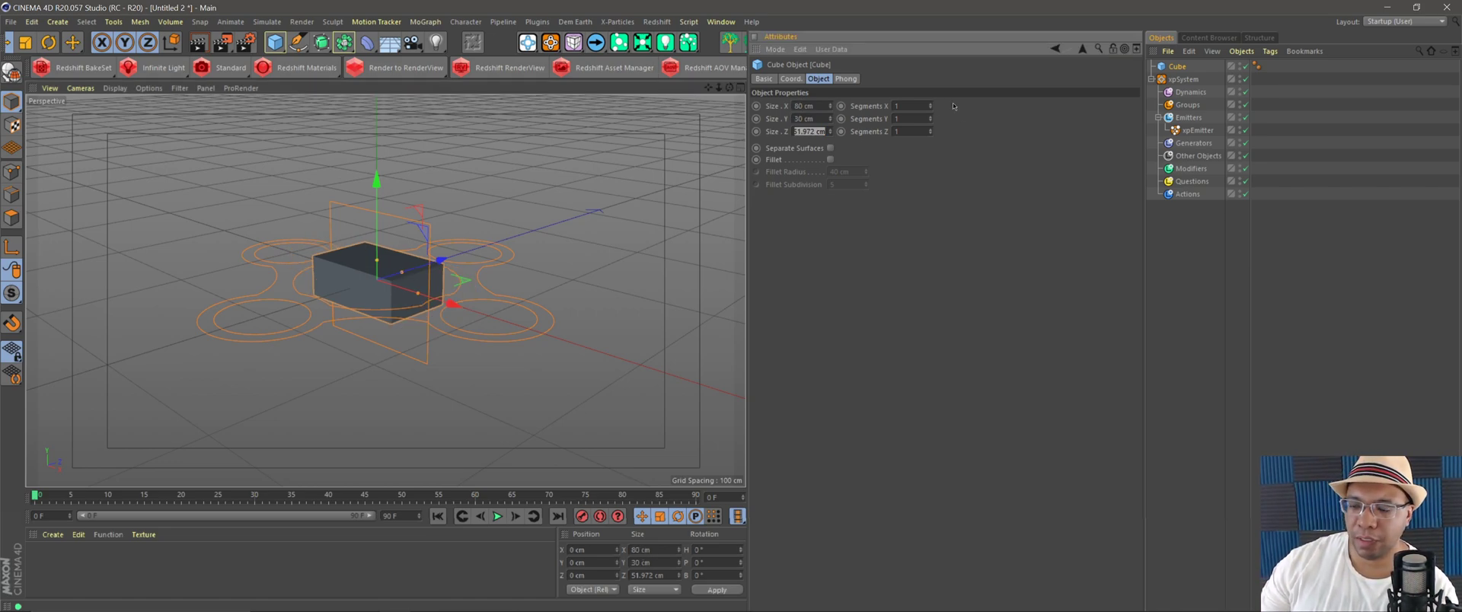
{"action": "type", "text": "45"}
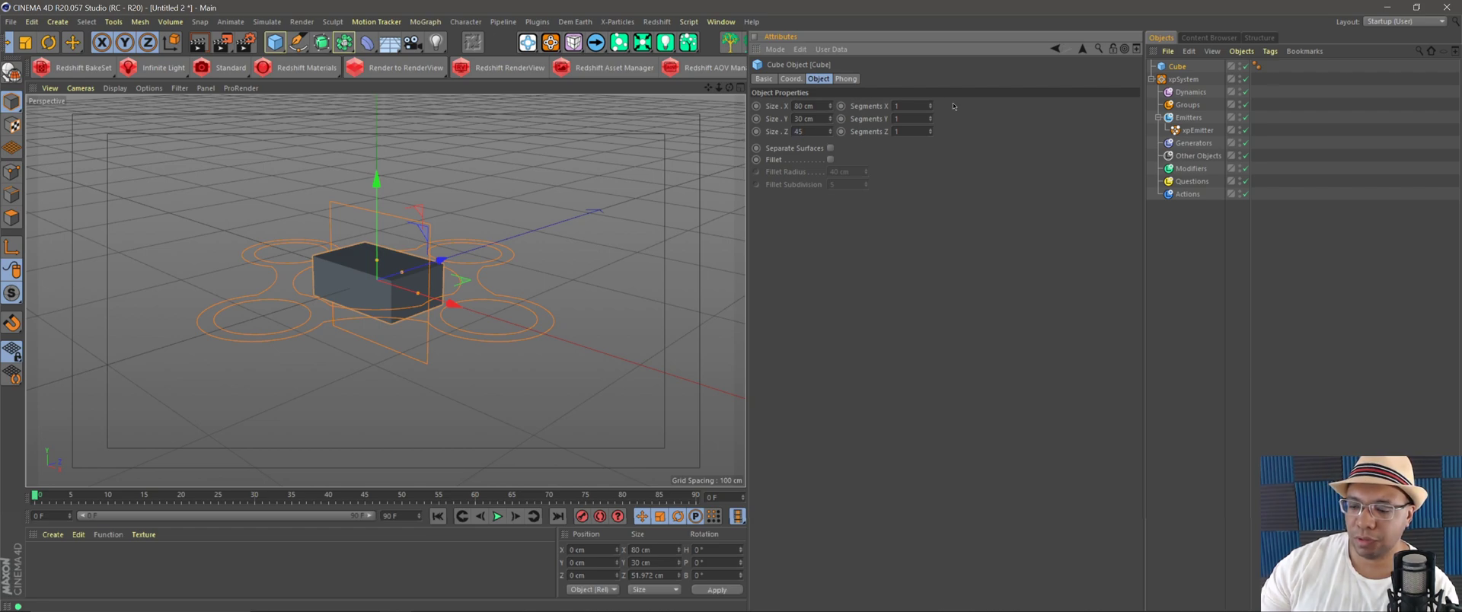
{"action": "key", "text": "Return"}
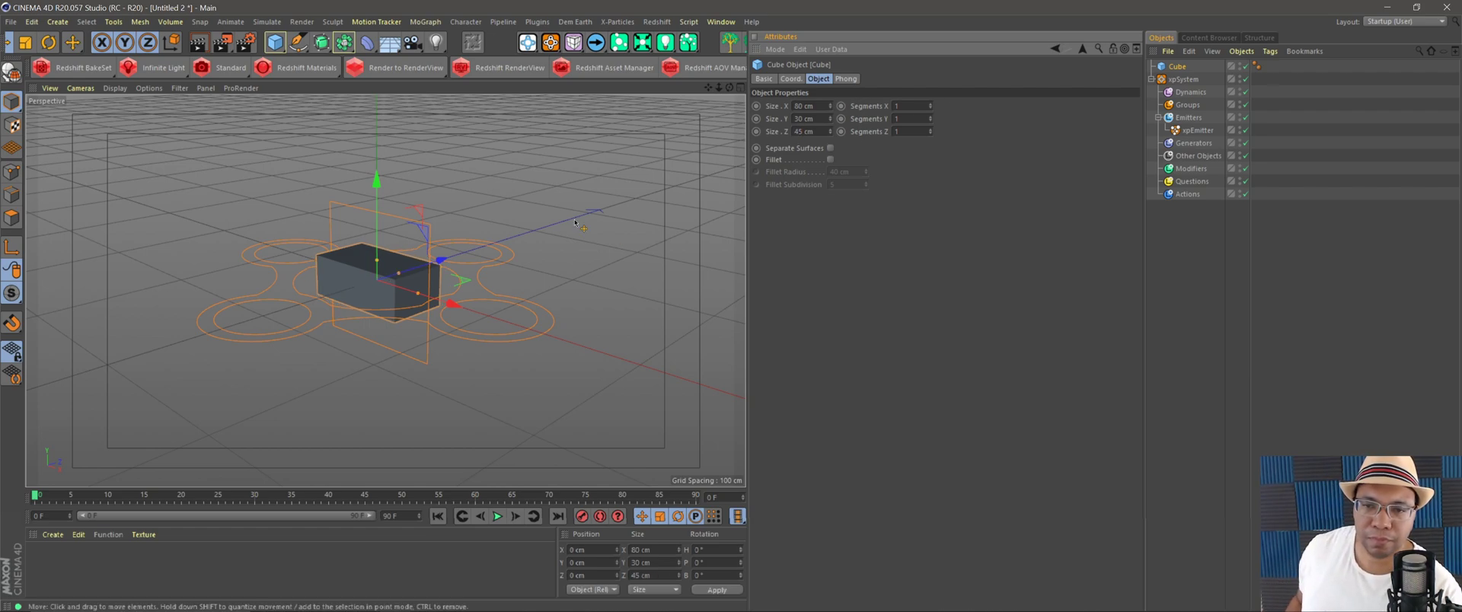
{"action": "left_click_drag", "start_coordinate": [377, 260], "coordinate": [398, 284]}
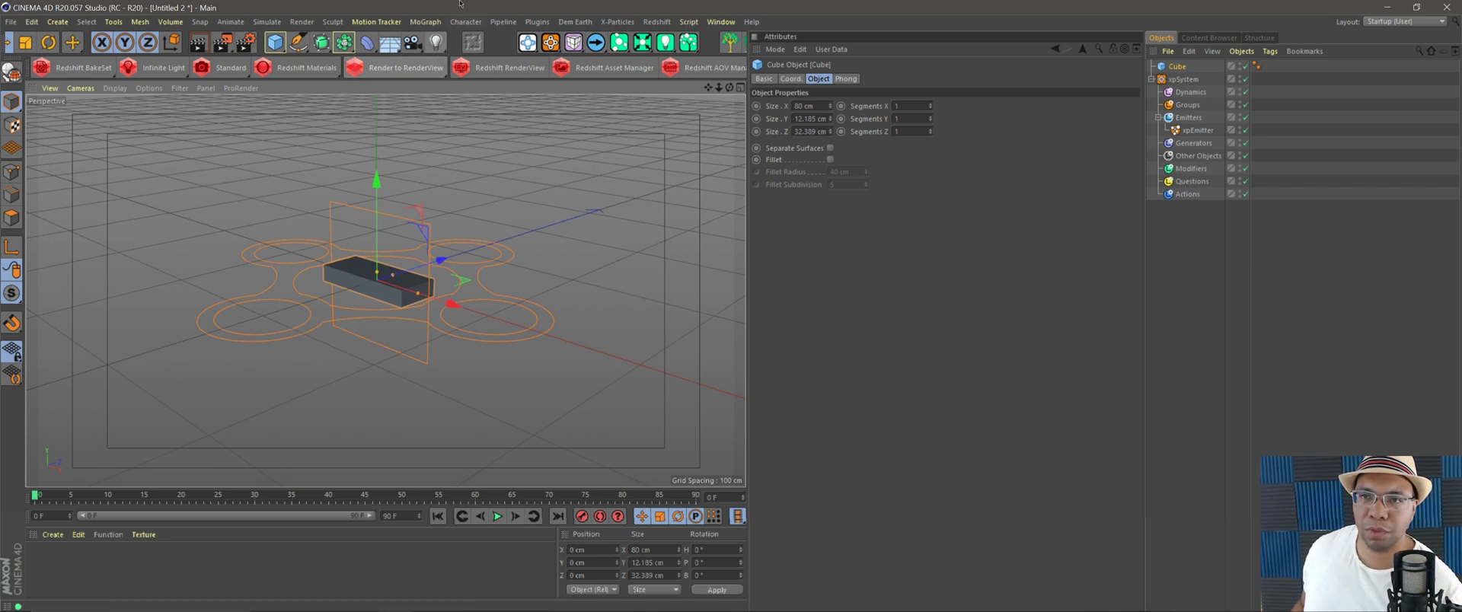
Add a MoGraph Cloner and make the cube its child.
{"action": "left_click", "coordinate": [421, 23]}
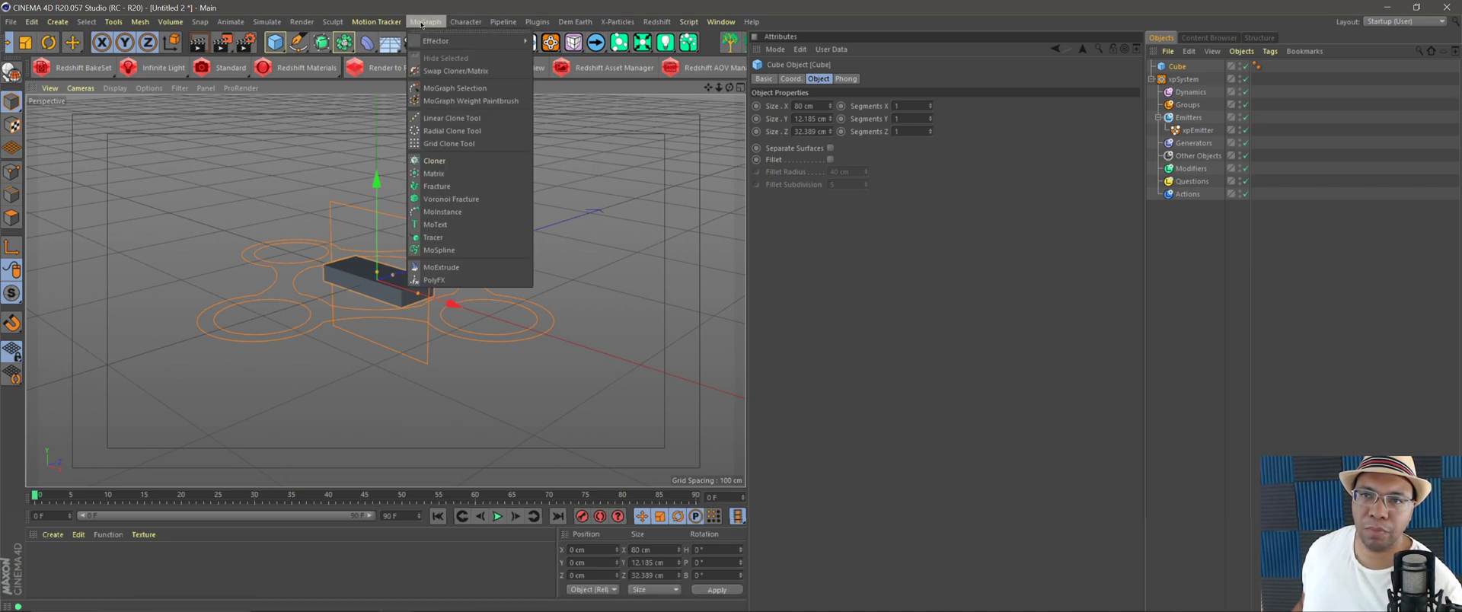
{"action": "left_click", "coordinate": [472, 161]}
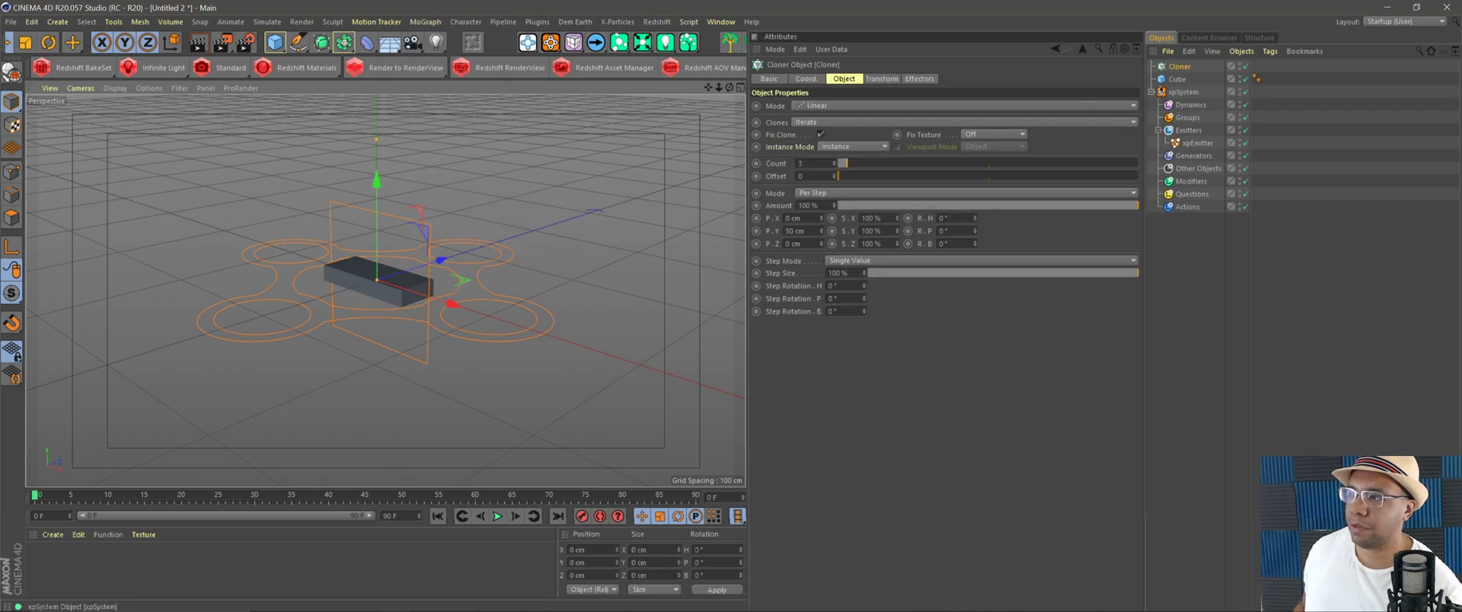
{"action": "left_click", "coordinate": [1176, 80]}
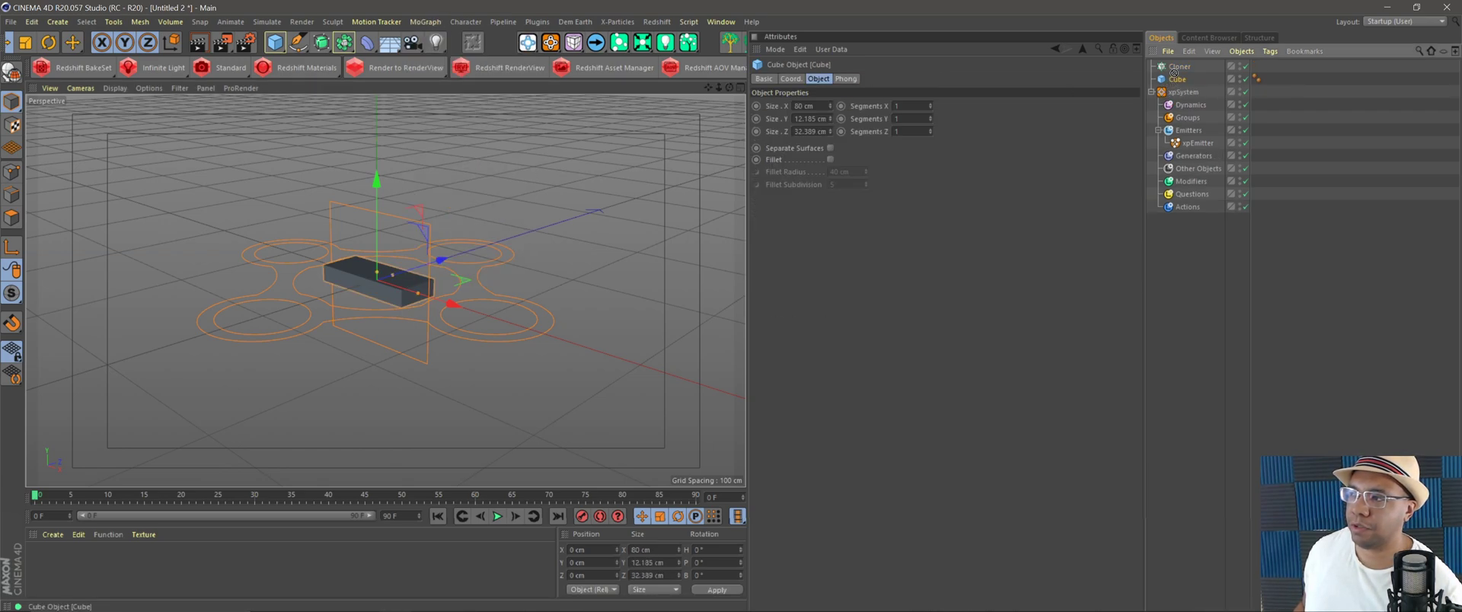
{"action": "left_click_drag", "start_coordinate": [1176, 79], "coordinate": [1184, 67]}
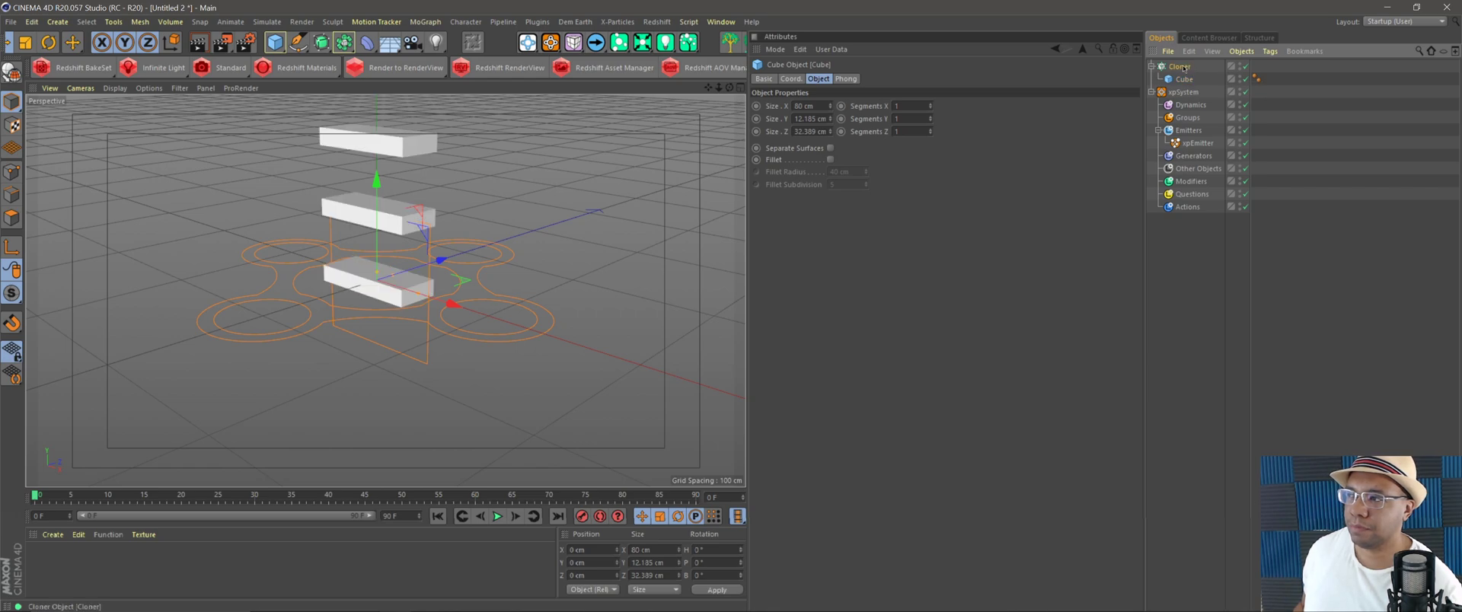
Switch the Cloner to Grid Array mode with a count of 2 × 3 × 2.
{"action": "left_click", "coordinate": [1184, 67]}
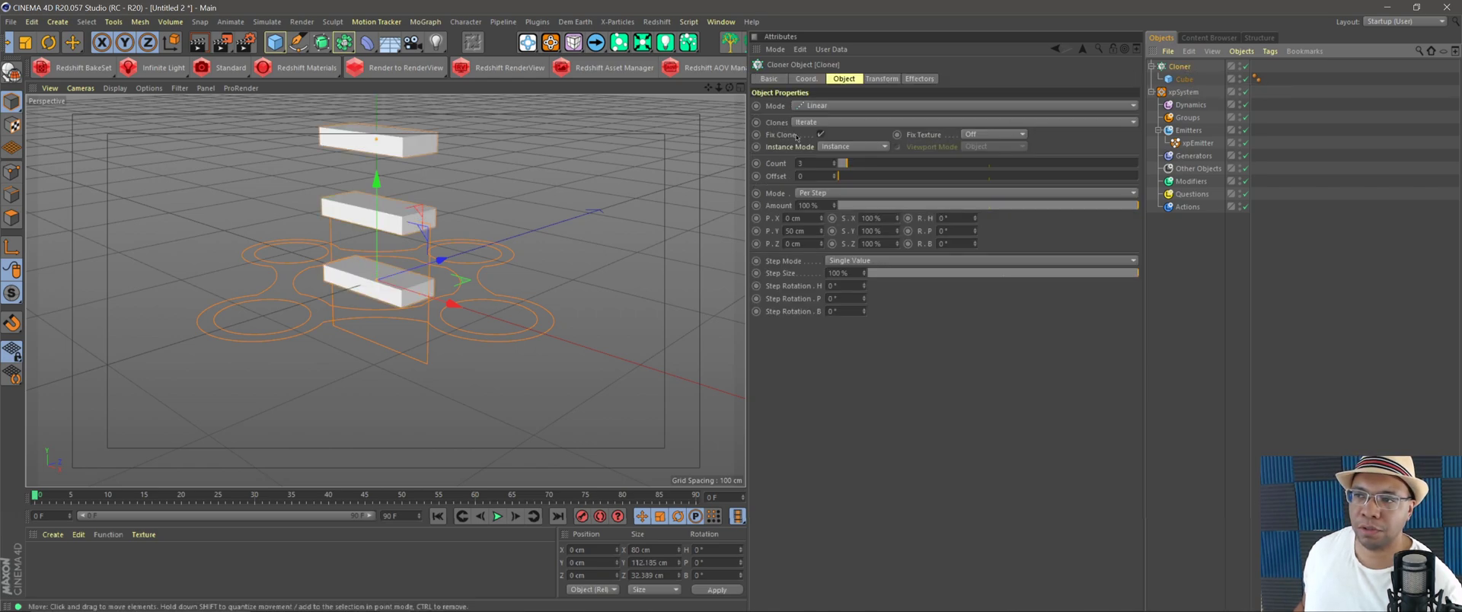
{"action": "left_click", "coordinate": [826, 107]}
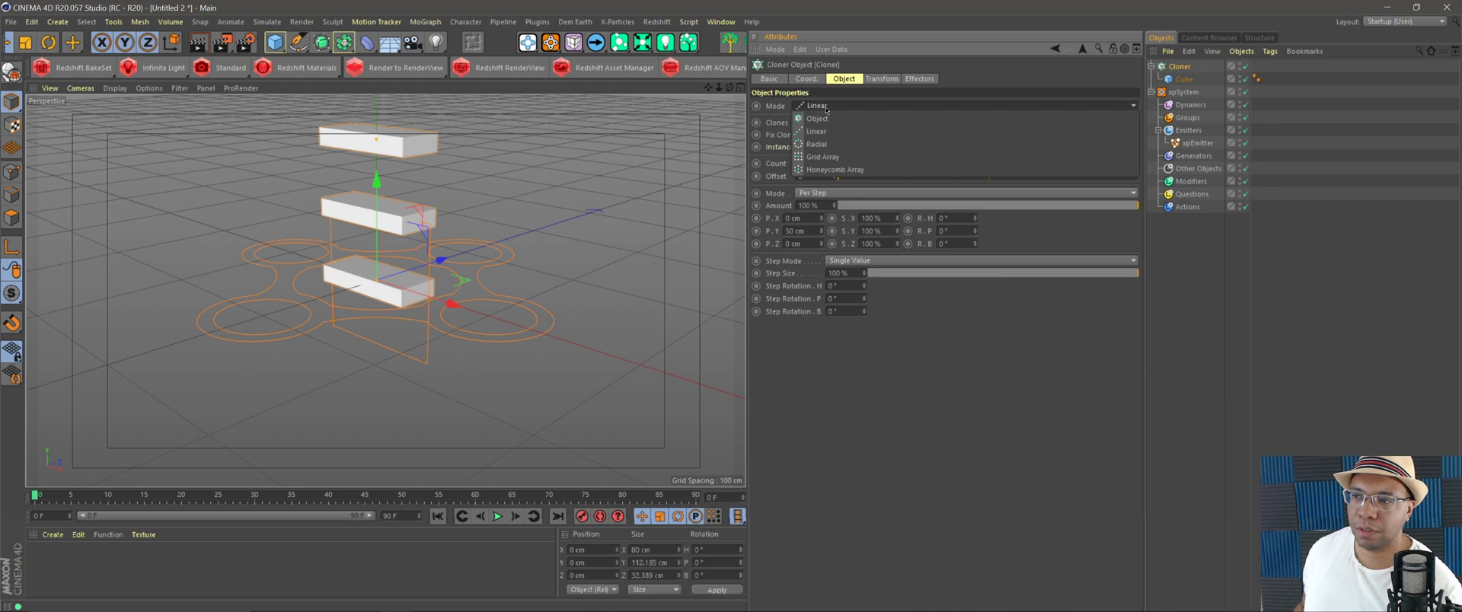
{"action": "left_click", "coordinate": [835, 158]}
{"action": "double_click", "coordinate": [805, 164]}
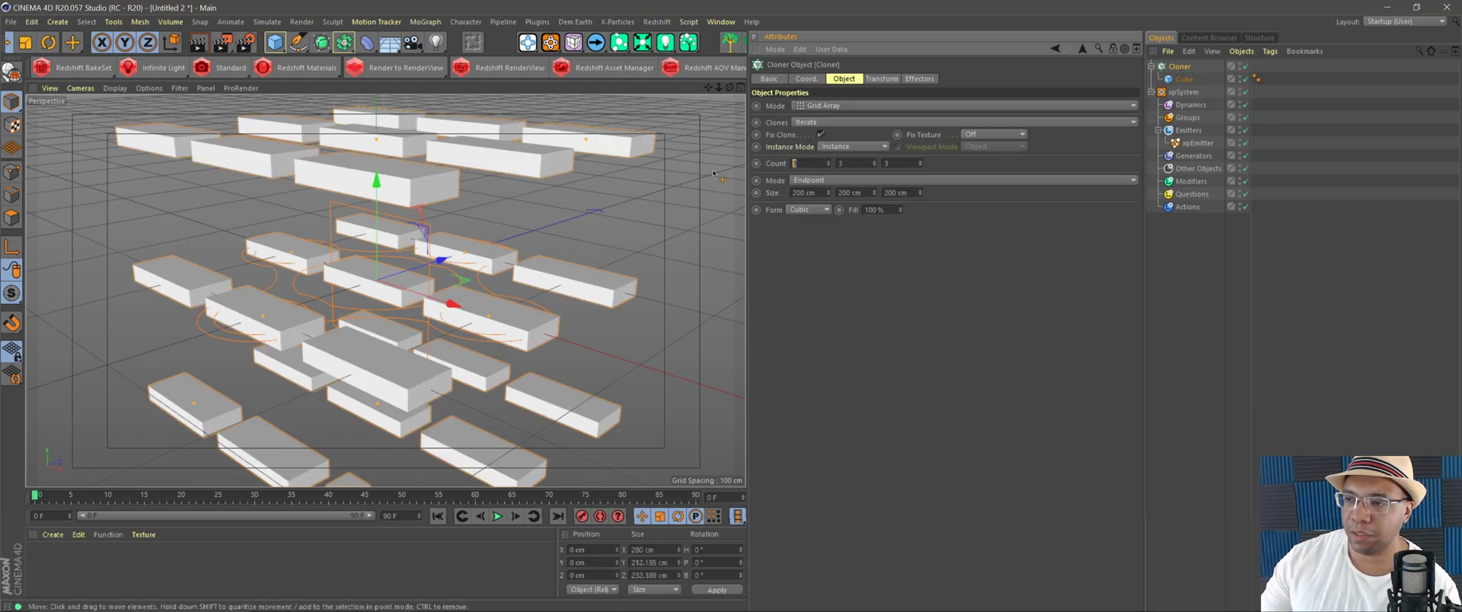
{"action": "type", "text": "2"}
{"action": "key", "text": "Tab"}
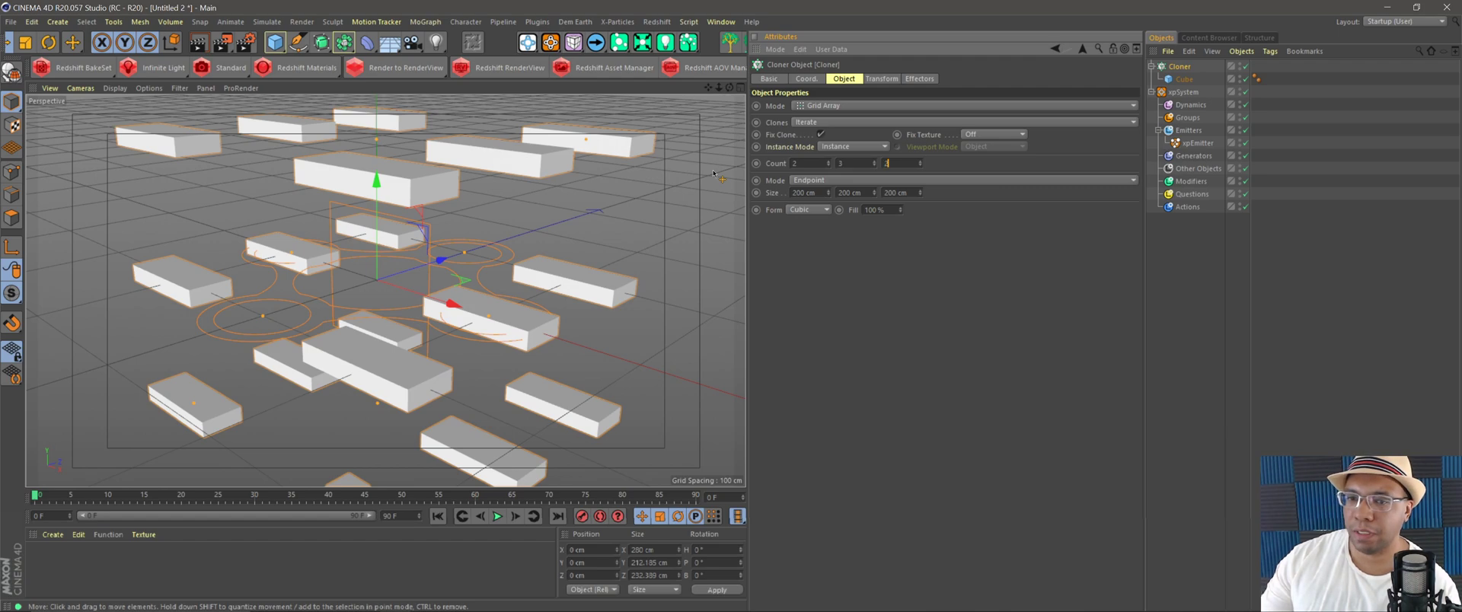
{"action": "type", "text": "2"}
{"action": "key", "text": "Return"}
Tighten the clone grid to a 40 cm Y size, with about 106 cm in X and 49 cm in Z.
{"action": "left_click_drag", "start_coordinate": [376, 140], "coordinate": [377, 271]}
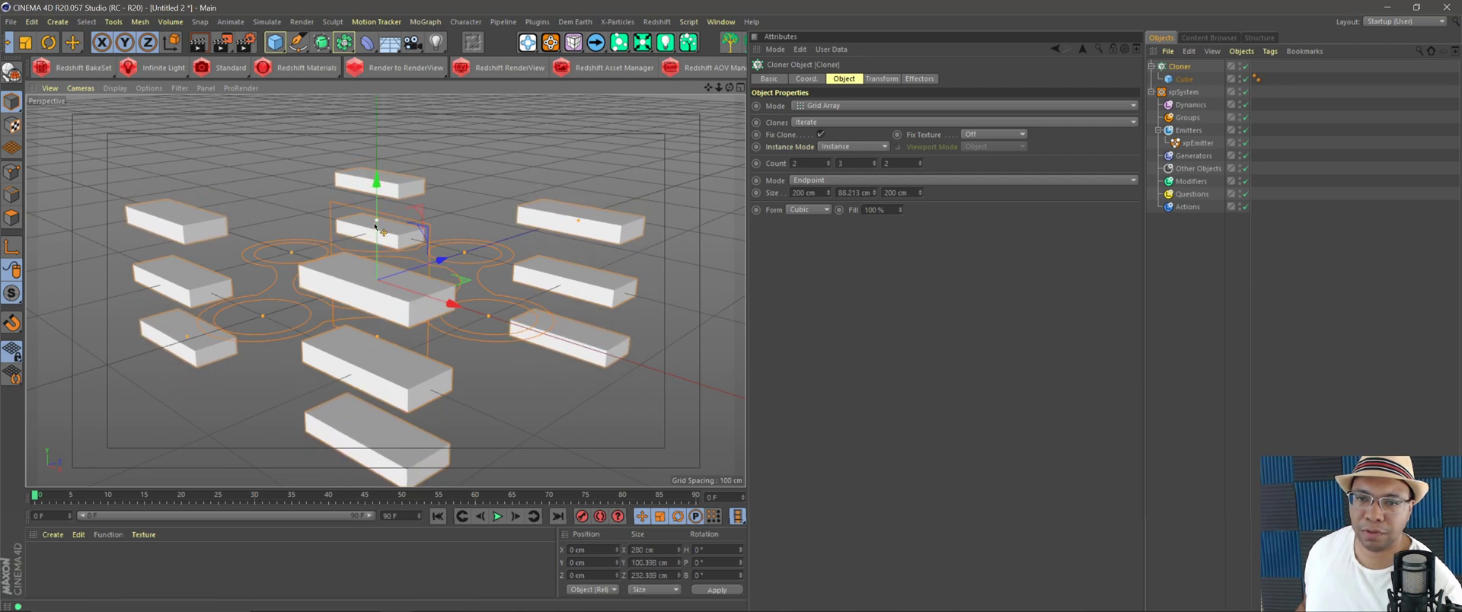
{"action": "left_click", "coordinate": [842, 193]}
{"action": "type", "text": "4"}
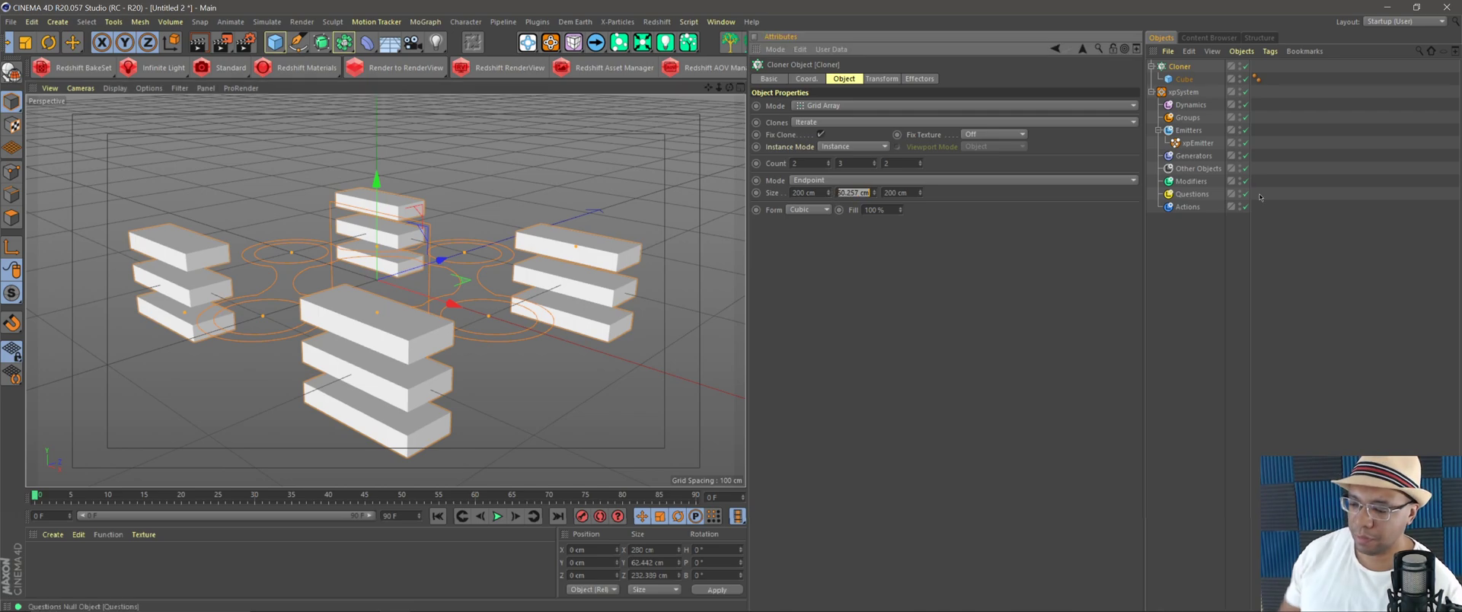
{"action": "type", "text": "0"}
{"action": "key", "text": "Return"}
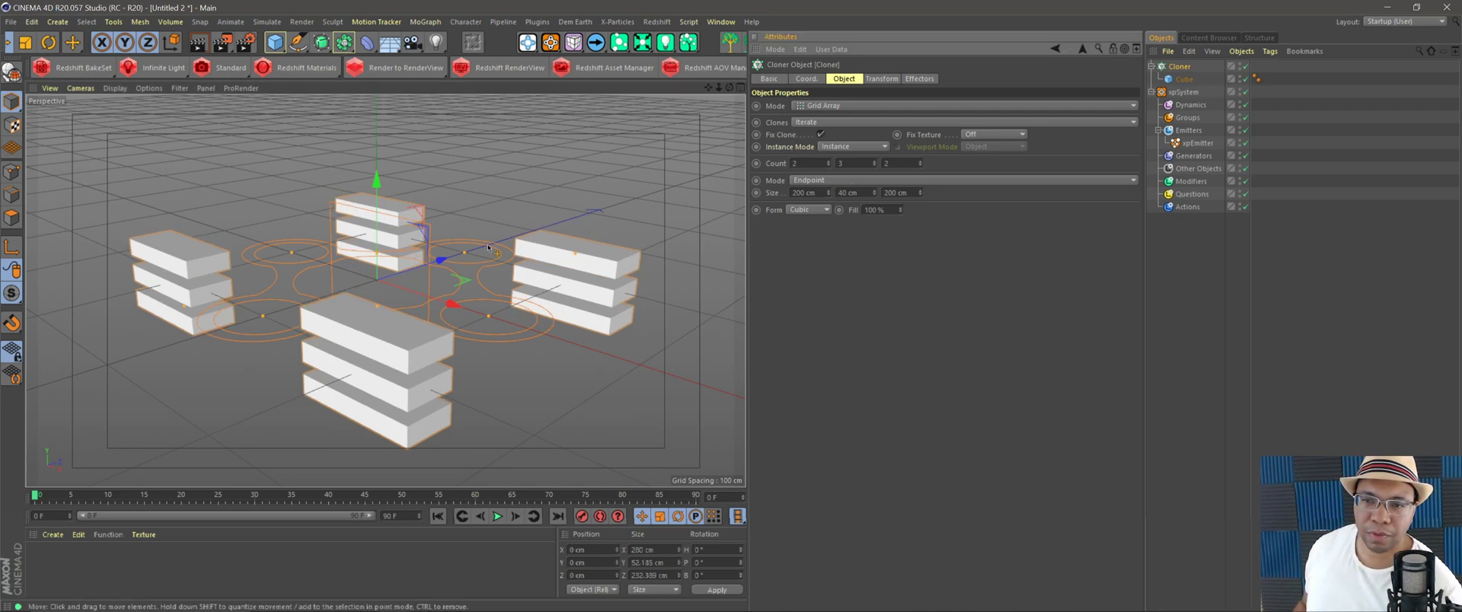
{"action": "mouse_move", "coordinate": [466, 252]}
{"action": "left_mouse_down"}
{"action": "mouse_move", "coordinate": [506, 358]}
{"action": "mouse_move", "coordinate": [426, 309]}
{"action": "left_mouse_up"}
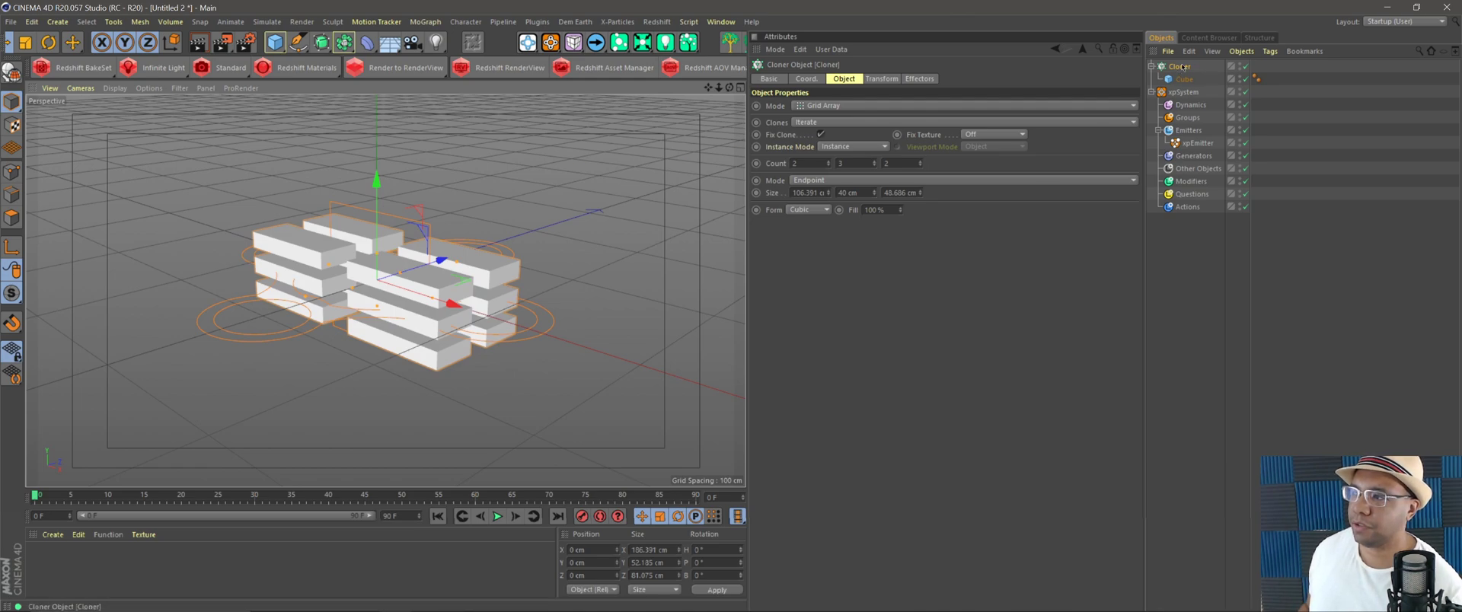
Add a Random effector to the Cloner with position offsets of 18 cm in X, 21 cm in Y and 11 cm in Z.
{"action": "left_click", "coordinate": [416, 20]}
{"action": "mouse_move", "coordinate": [427, 42]}
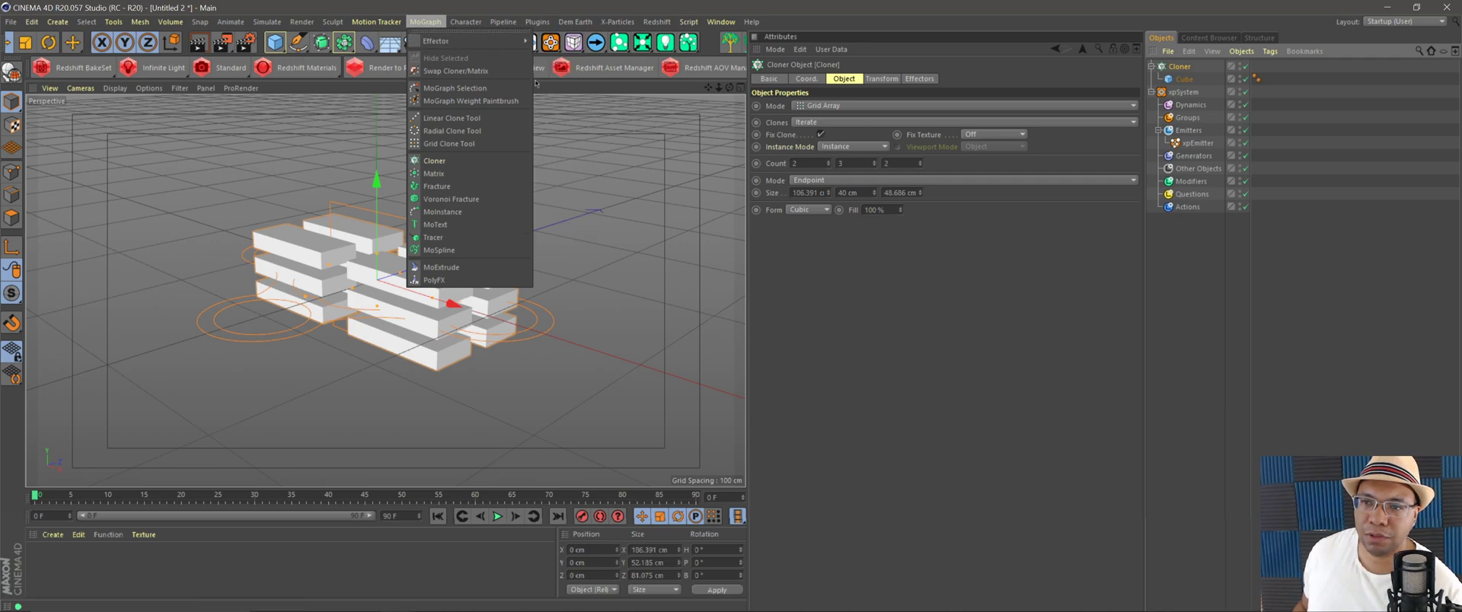
{"action": "left_click", "coordinate": [558, 144]}
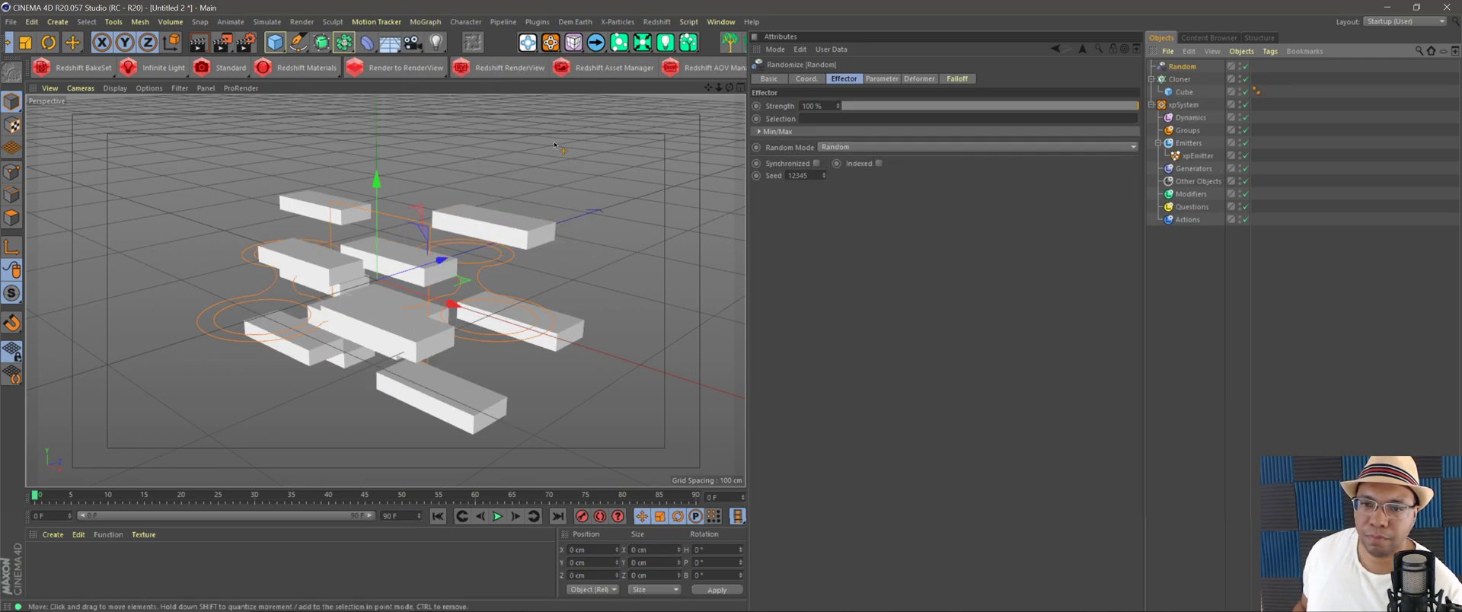
{"action": "left_click_drag", "start_coordinate": [503, 192], "coordinate": [407, 366], "text": "alt"}
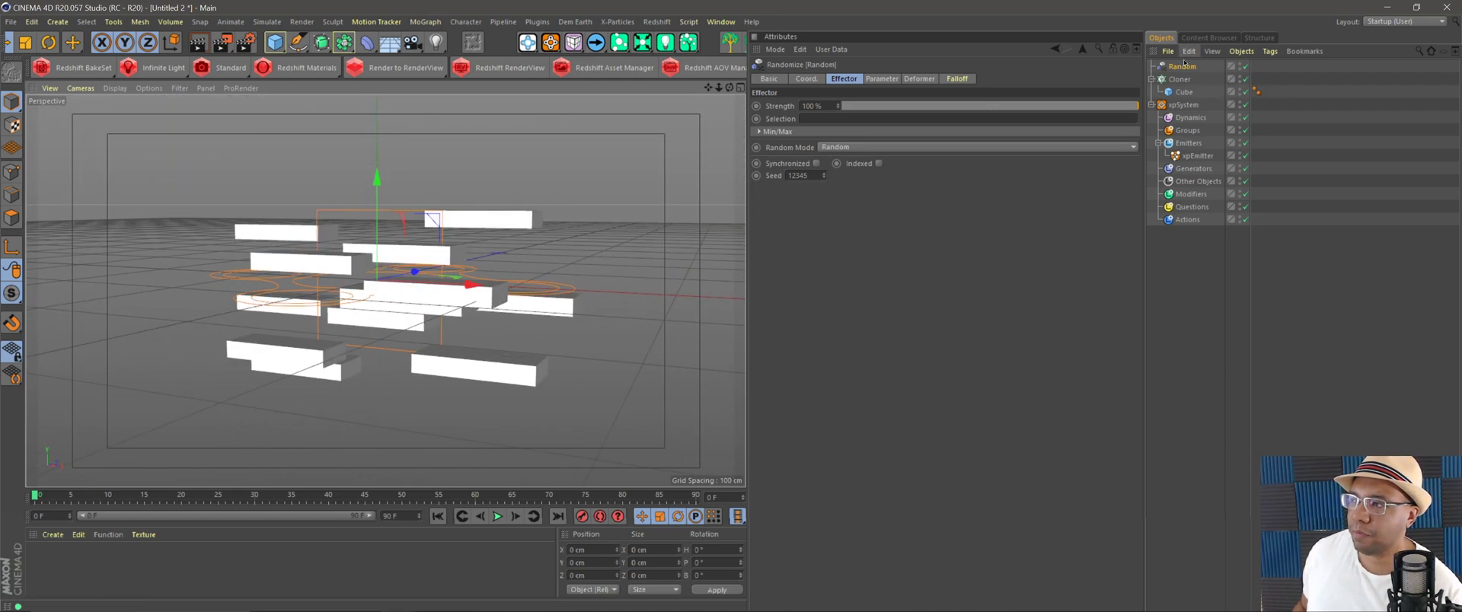
{"action": "left_click", "coordinate": [881, 78]}
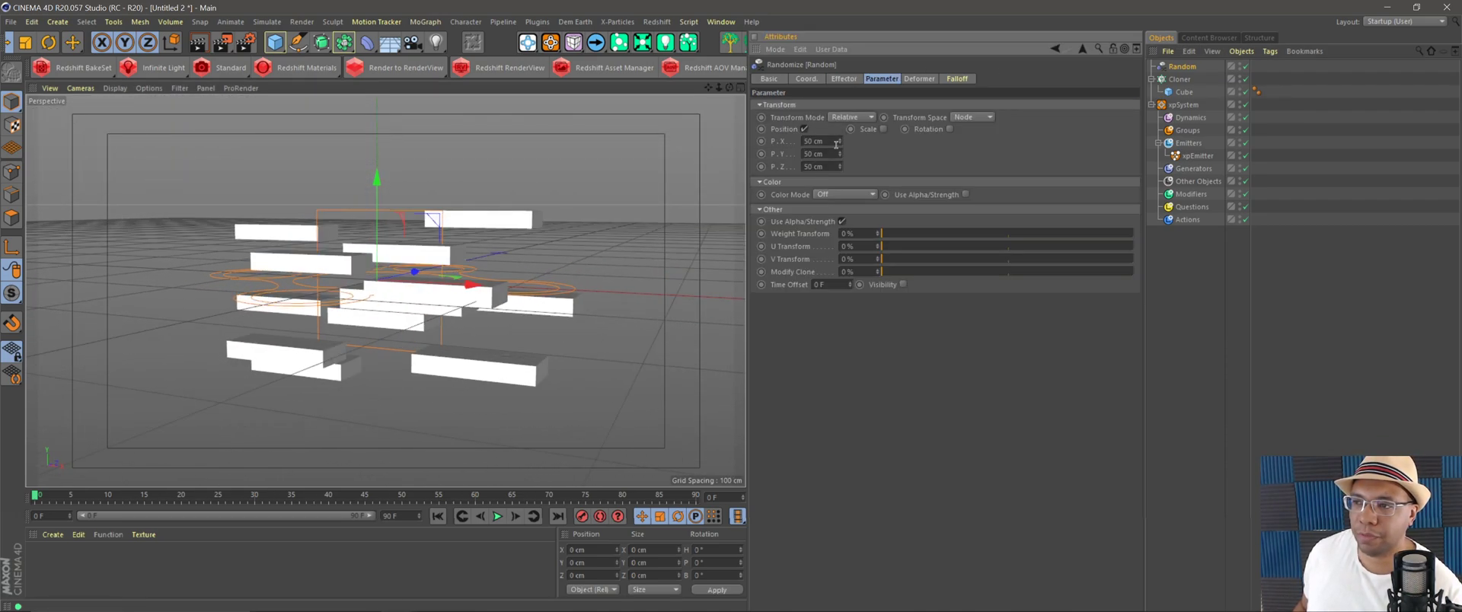
{"action": "left_click_drag", "start_coordinate": [840, 141], "coordinate": [839, 200]}
{"action": "left_click_drag", "start_coordinate": [366, 360], "coordinate": [361, 402], "text": "alt"}
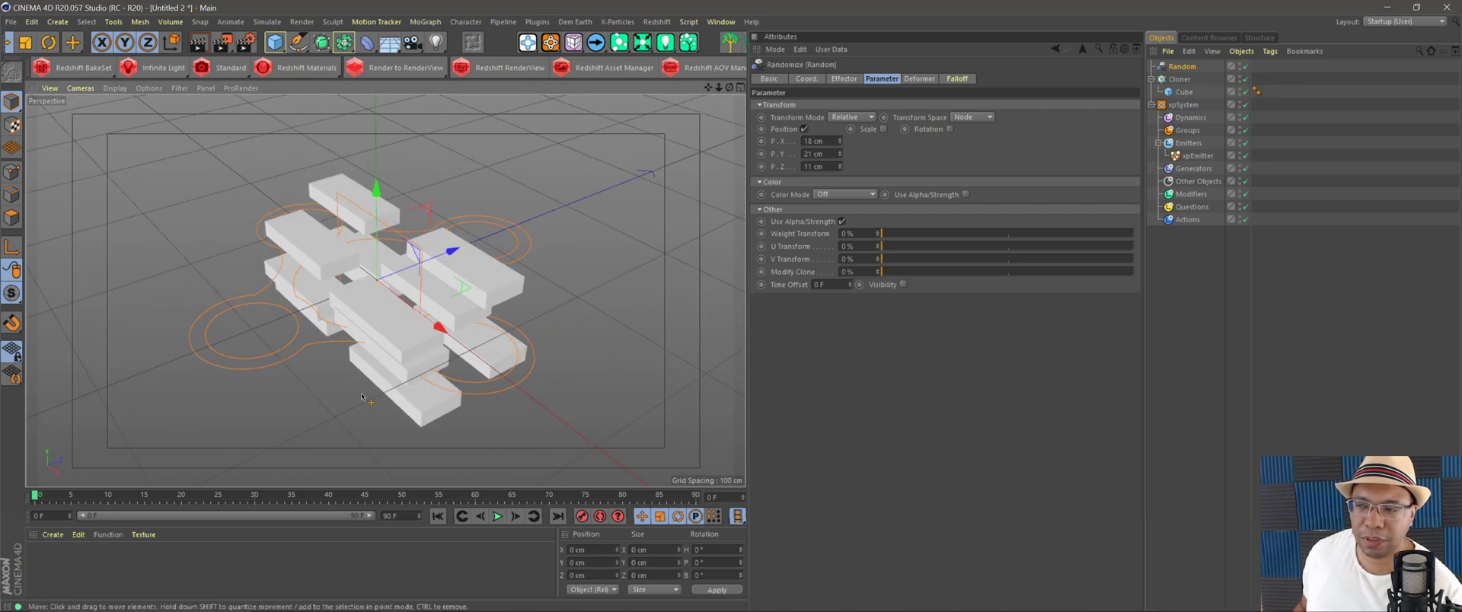
Enable rotation on the Random effector with H 434°, P 298° and B 259°.
{"action": "left_click", "coordinate": [950, 129]}
{"action": "left_click_drag", "start_coordinate": [985, 141], "coordinate": [955, 23]}
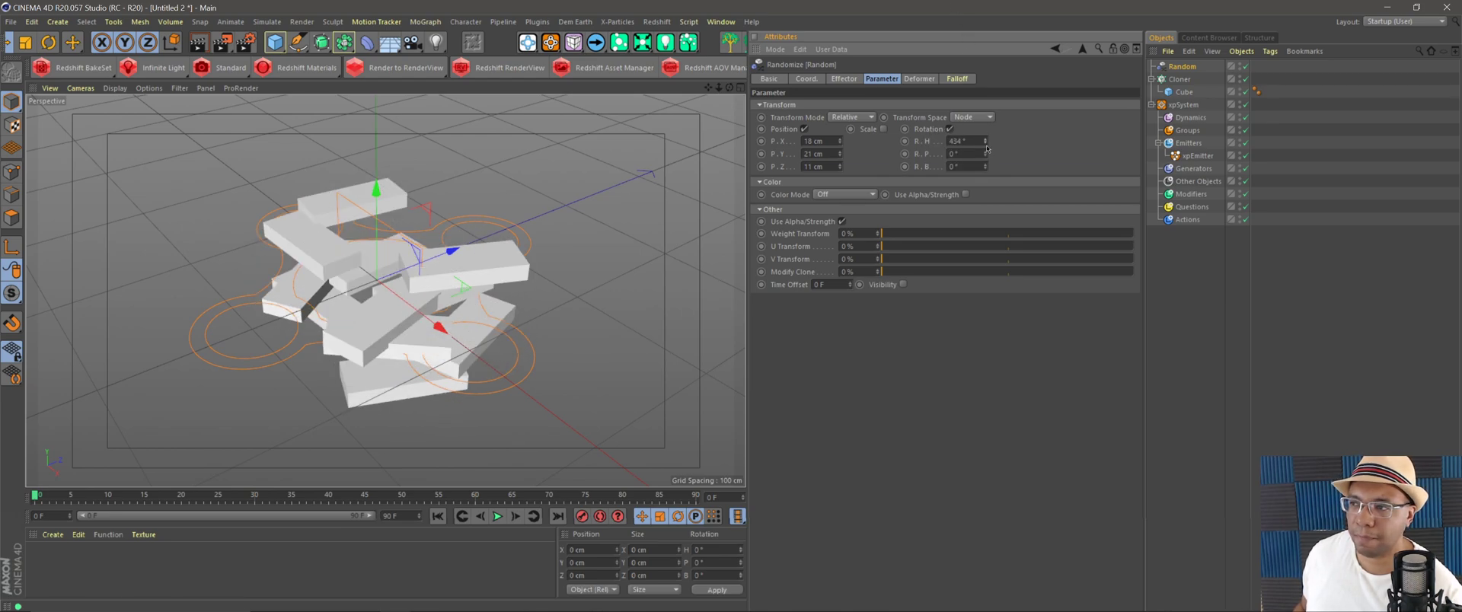
{"action": "left_click_drag", "start_coordinate": [985, 154], "coordinate": [989, 6]}
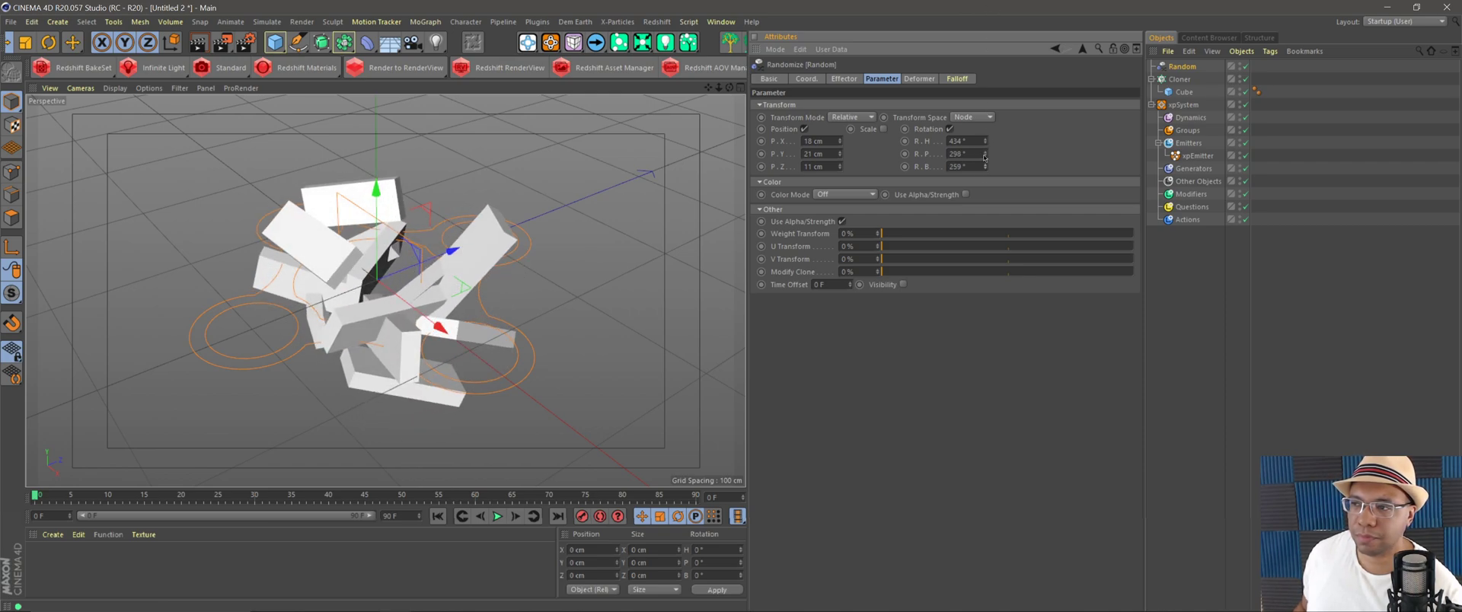
Enable scale variation on the Random effector with Uniform and Absolute Scale, adjust its amount, and select the Cloner.
{"action": "left_click", "coordinate": [883, 128]}
{"action": "left_click", "coordinate": [914, 179]}
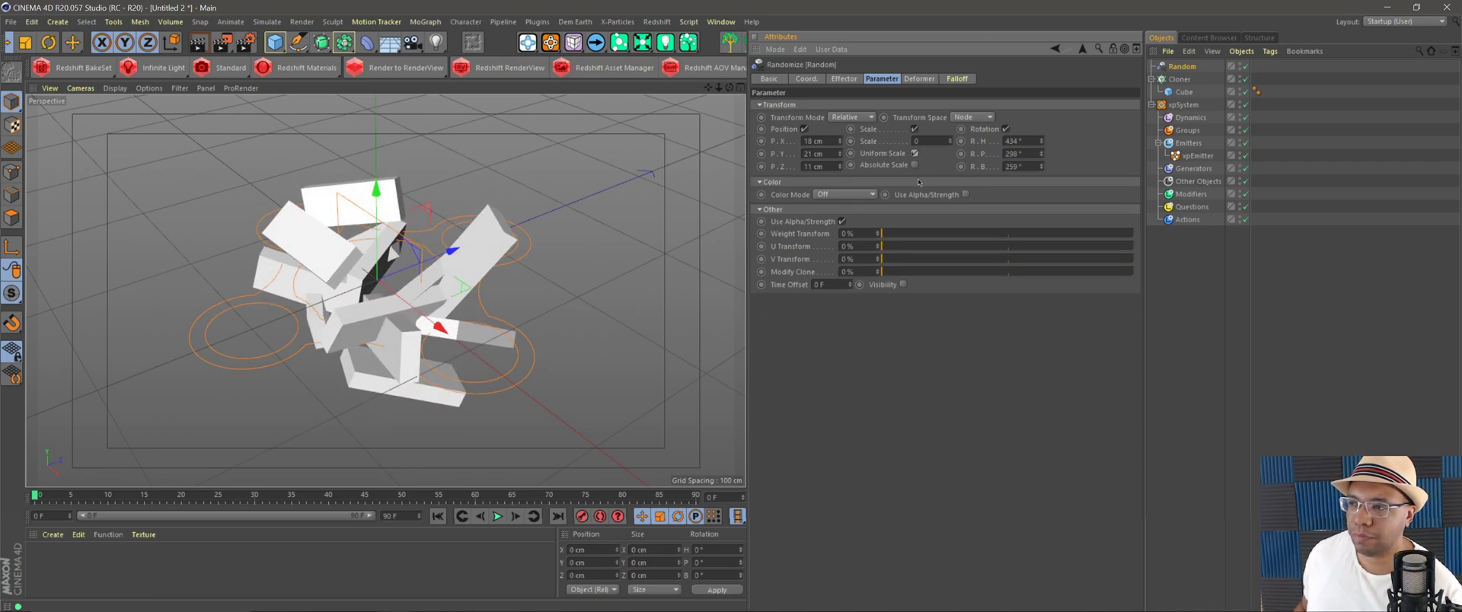
{"action": "left_click", "coordinate": [914, 164]}
{"action": "left_click_drag", "start_coordinate": [950, 142], "coordinate": [746, 207]}
{"action": "left_click_drag", "start_coordinate": [578, 251], "coordinate": [345, 354], "text": "alt"}
{"action": "left_click", "coordinate": [461, 295]}
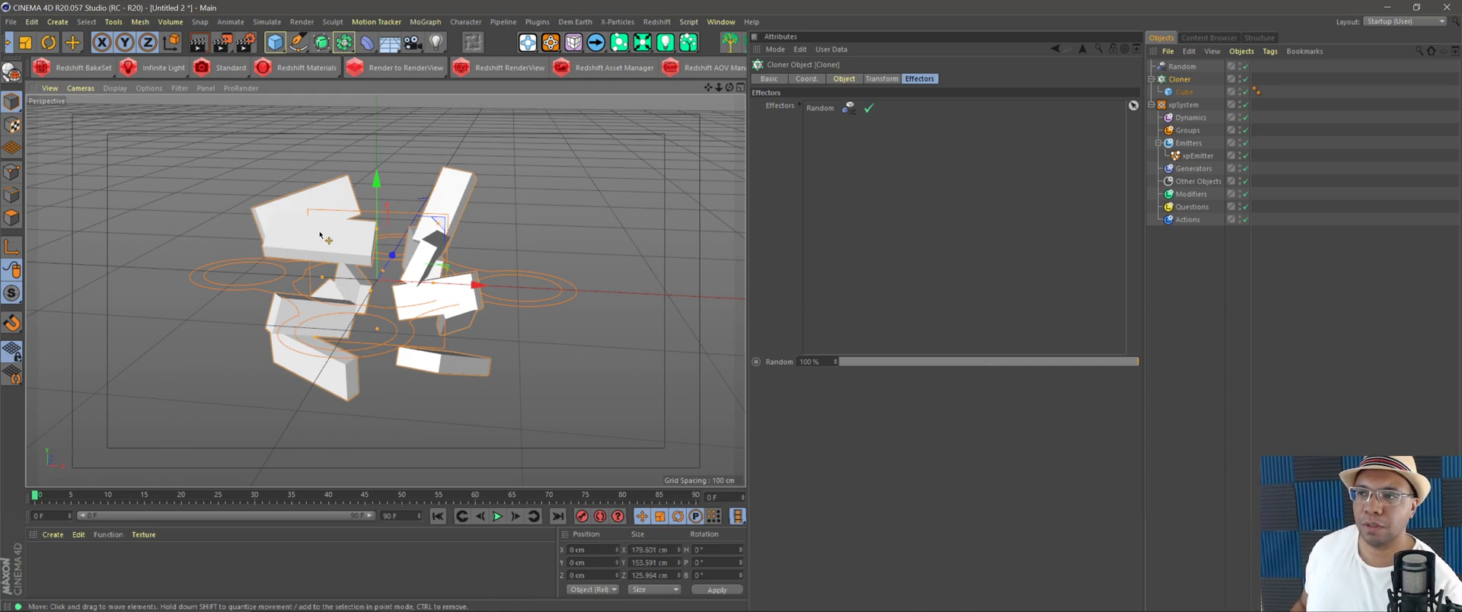
Add a Connect object and nest the Cloner inside it so the clones are merged into one object.
{"action": "left_click", "coordinate": [1151, 79]}
{"action": "left_click", "coordinate": [1150, 105]}
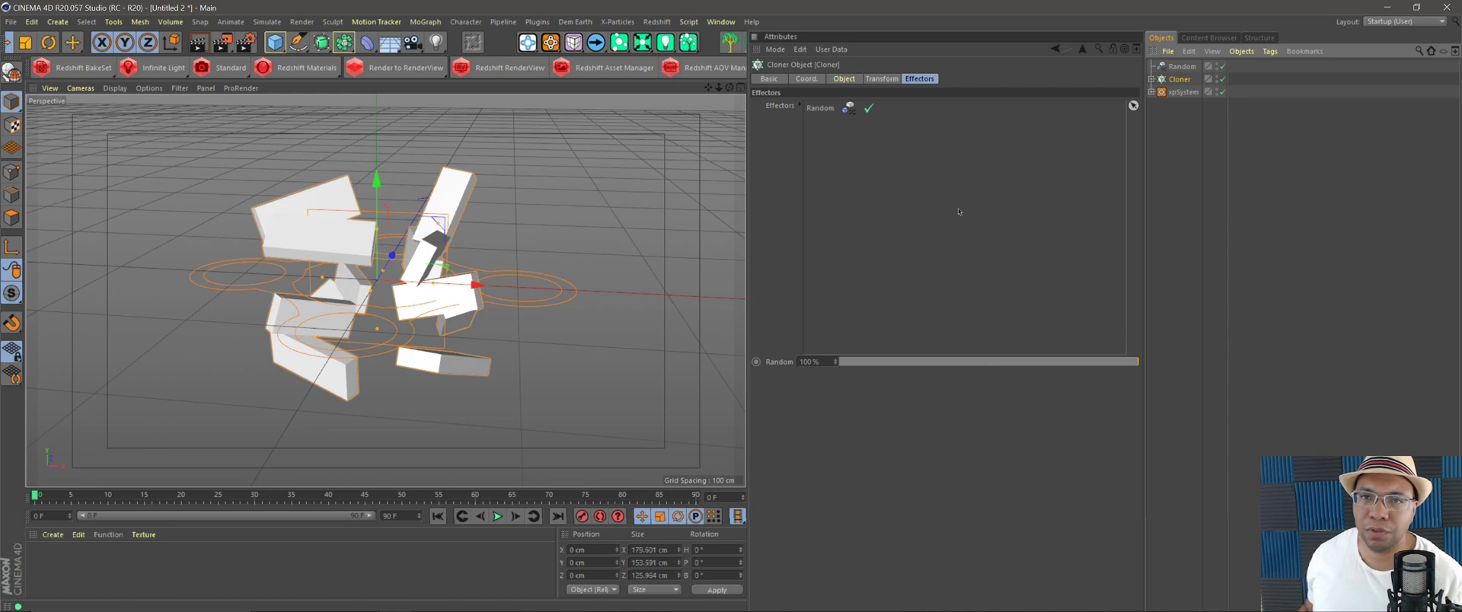
{"action": "left_click", "coordinate": [340, 41]}
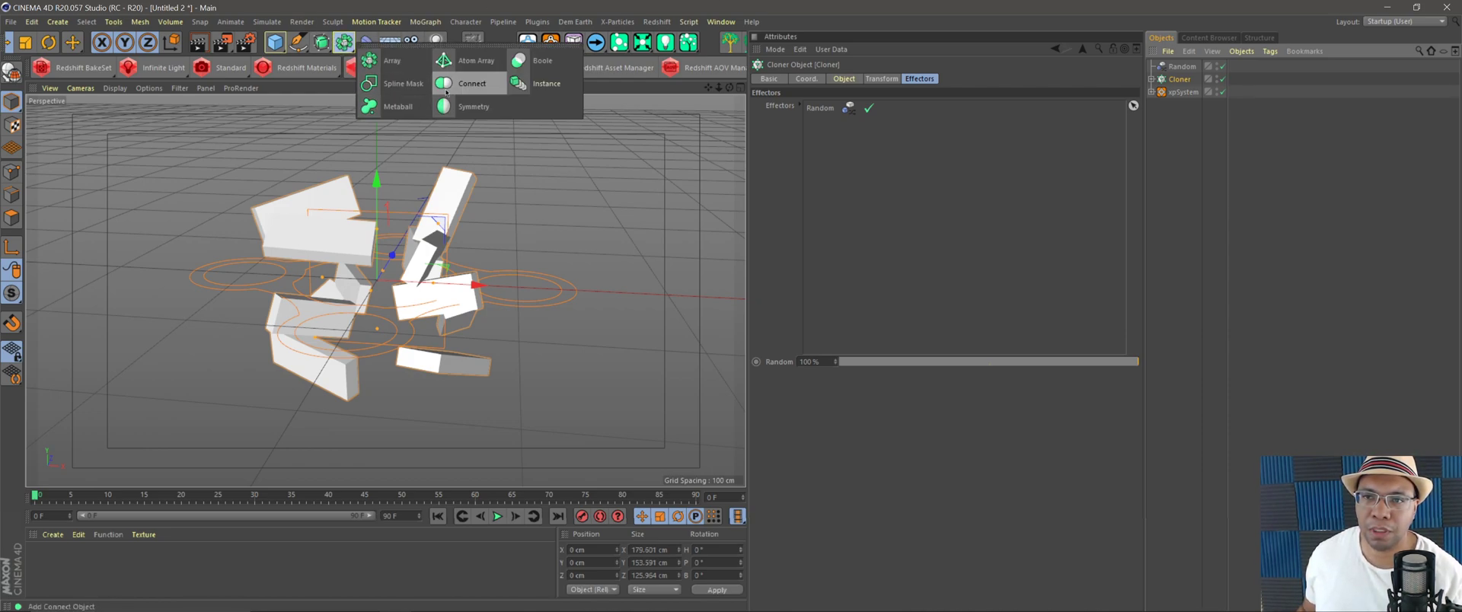
{"action": "left_click", "coordinate": [472, 84]}
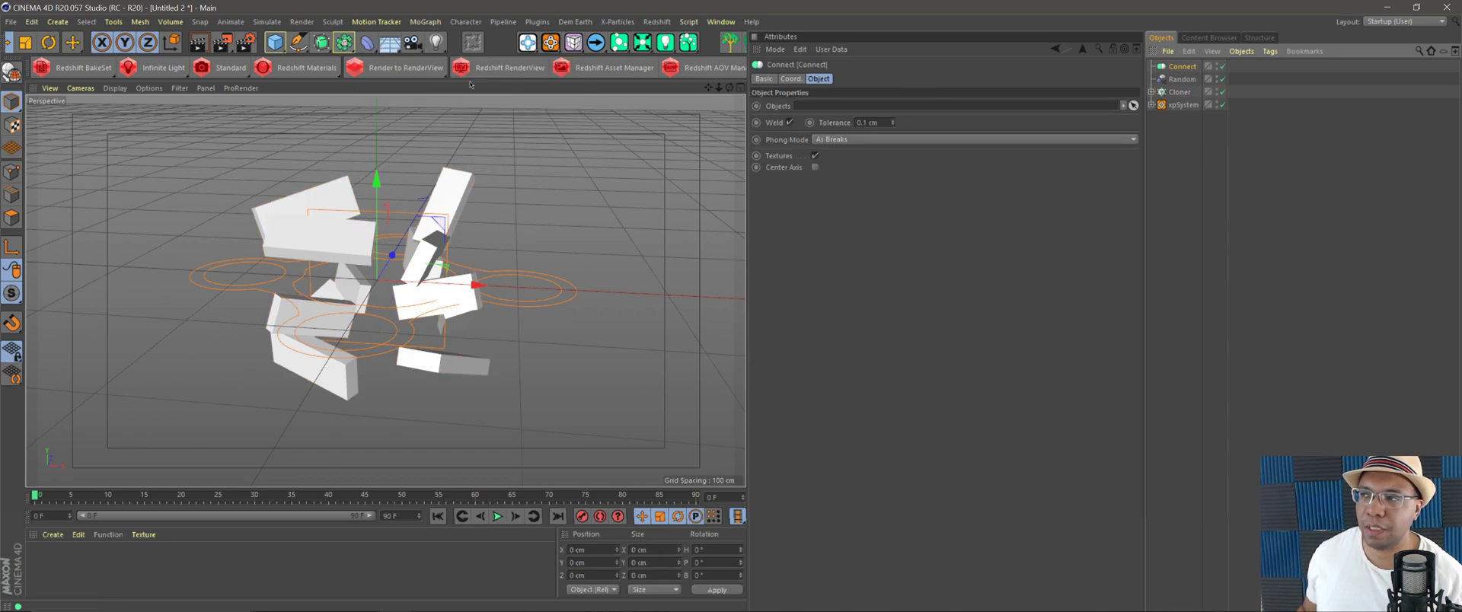
{"action": "left_click_drag", "start_coordinate": [1179, 96], "coordinate": [1189, 70]}
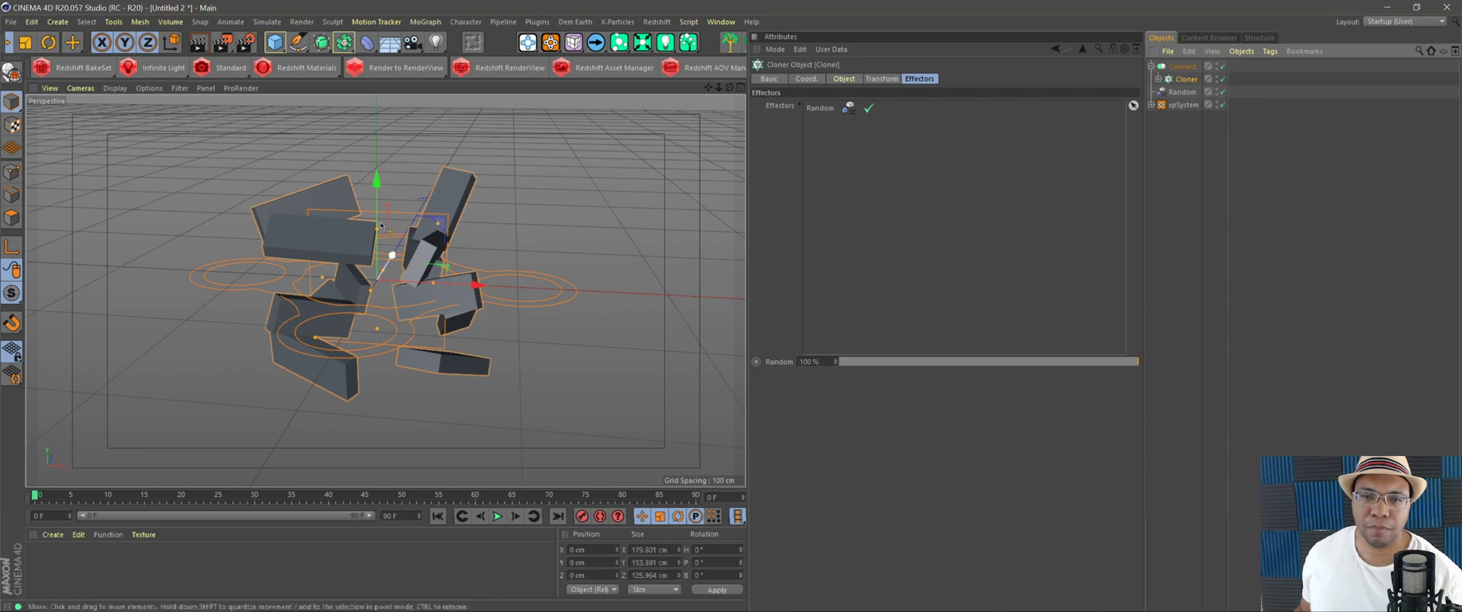
{"action": "mouse_move", "coordinate": [356, 373]}
{"action": "left_mouse_down", "text": "alt"}
{"action": "mouse_move", "coordinate": [401, 362]}
{"action": "mouse_move", "coordinate": [354, 360]}
{"action": "left_mouse_up", "text": "alt"}
Set the xpEmitter's Emitter Shape to Object and assign the Connect object as its source object.
{"action": "left_click", "coordinate": [1152, 104]}
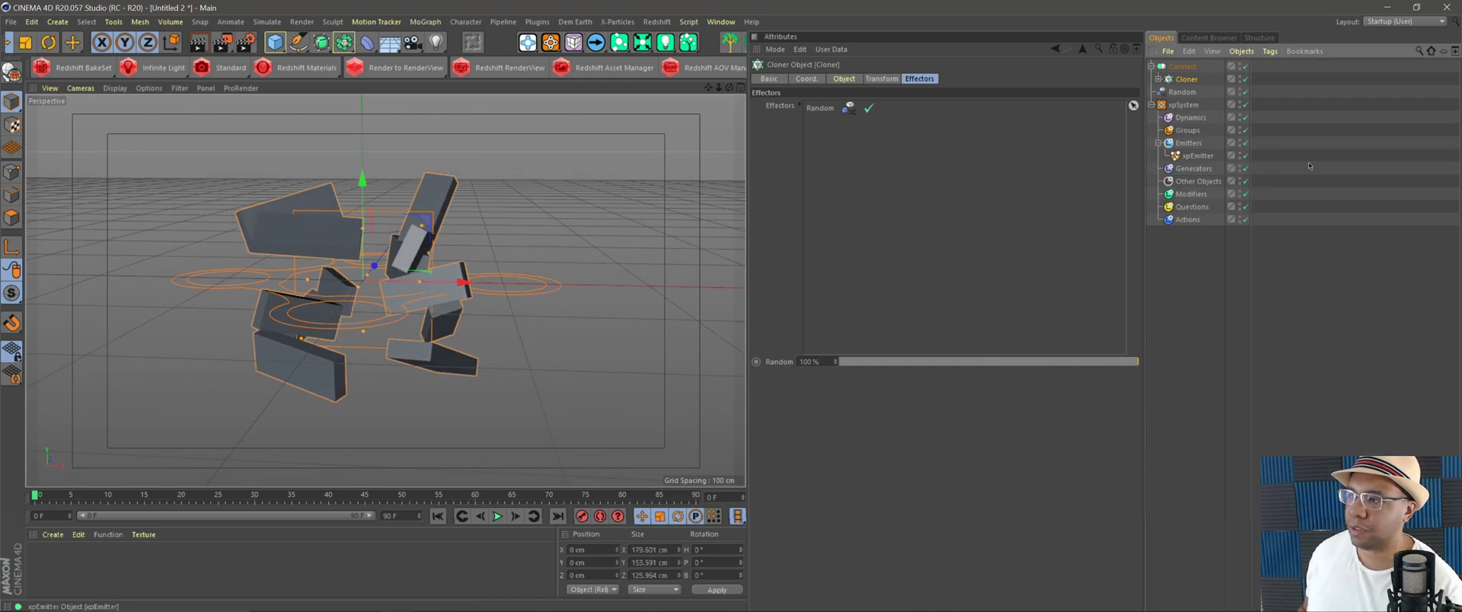
{"action": "left_click", "coordinate": [1196, 156]}
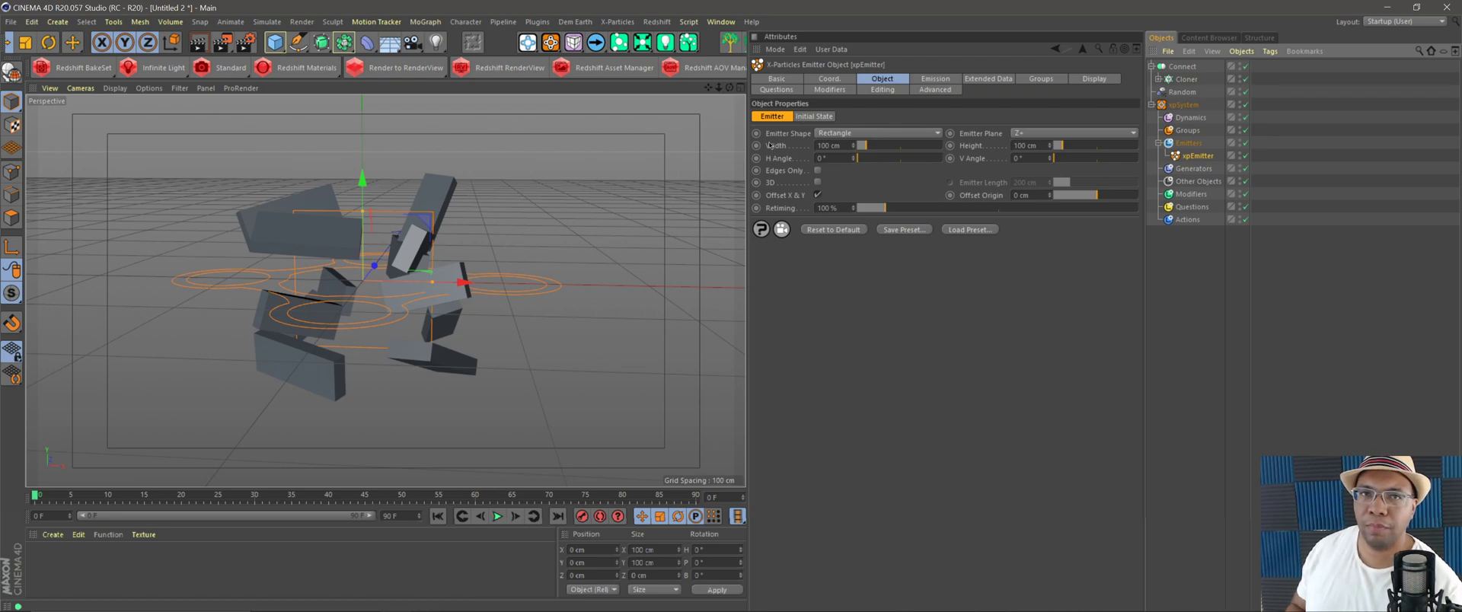
{"action": "left_click", "coordinate": [845, 135]}
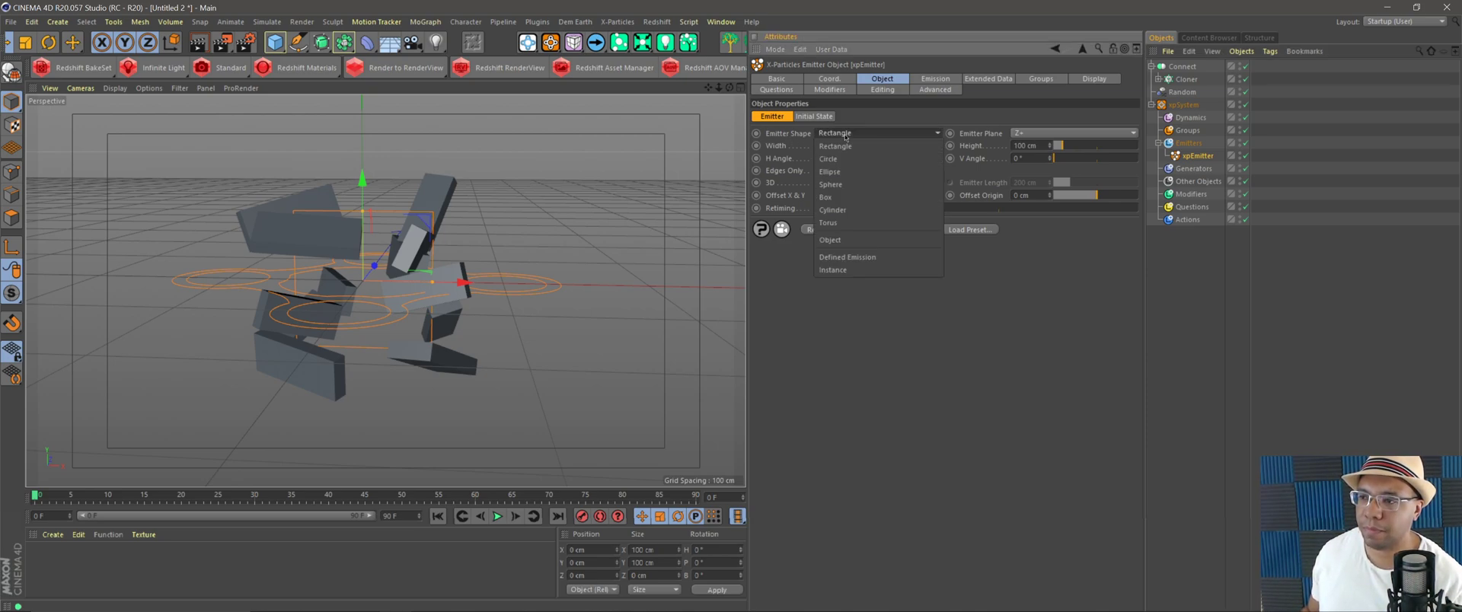
{"action": "left_click", "coordinate": [840, 242]}
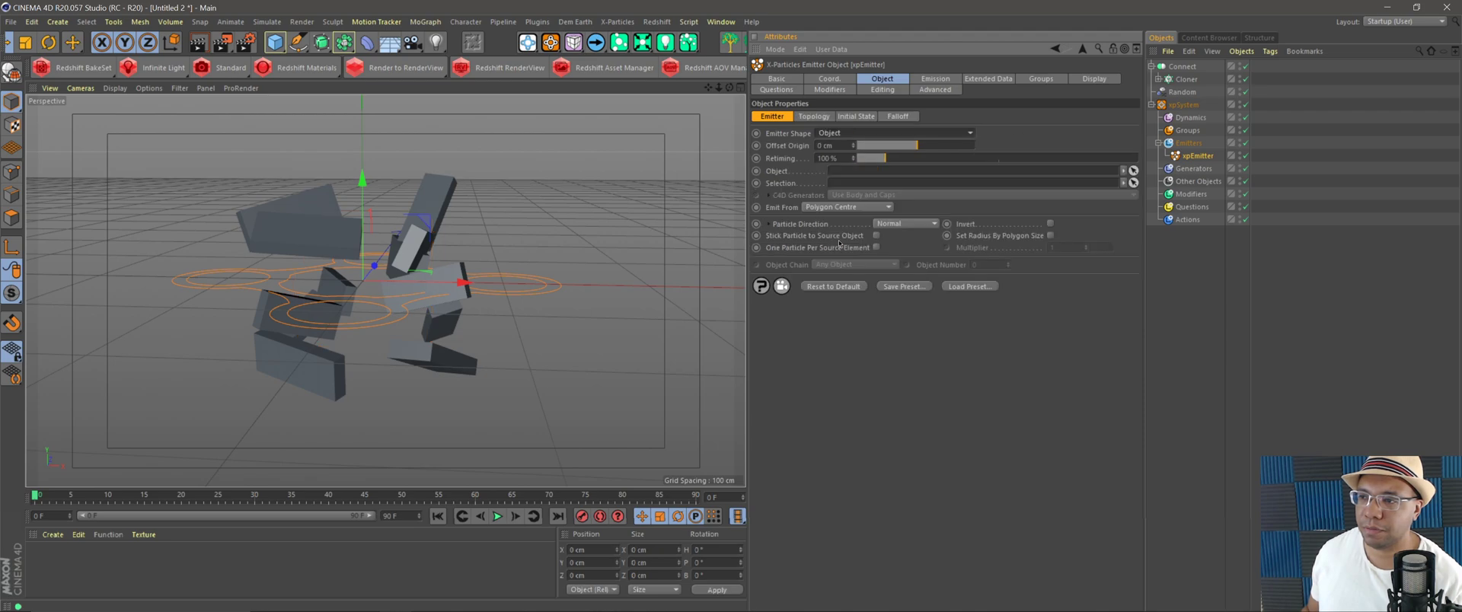
{"action": "left_click", "coordinate": [1184, 68]}
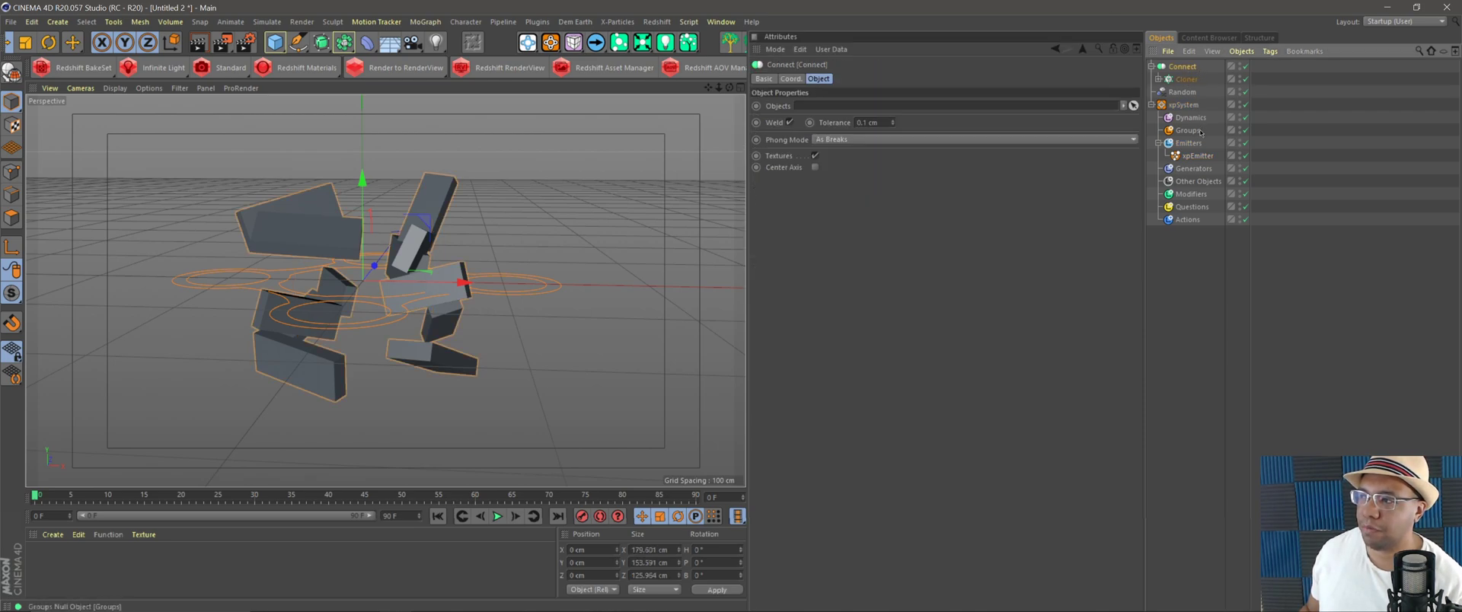
{"action": "left_click", "coordinate": [1197, 155]}
{"action": "left_click_drag", "start_coordinate": [1156, 79], "coordinate": [856, 176]}
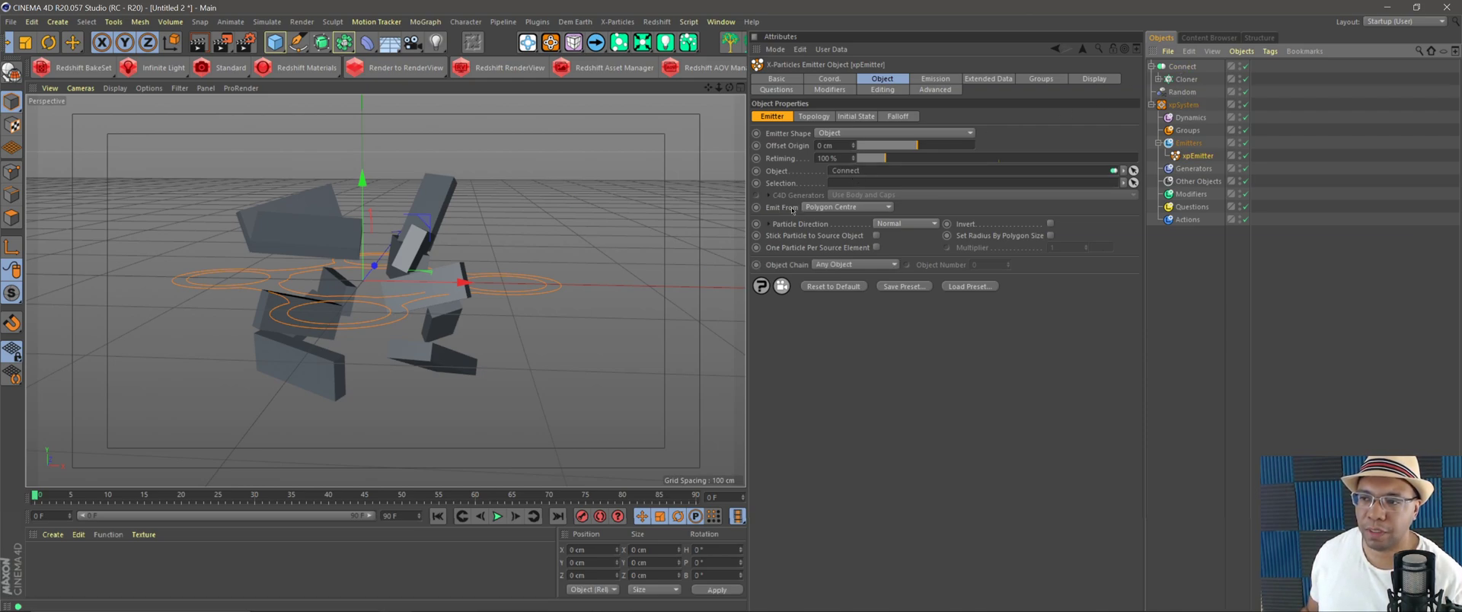
Set the emitter to emit from Object Volume, play the simulation and return to the first frame.
{"action": "left_click", "coordinate": [824, 207]}
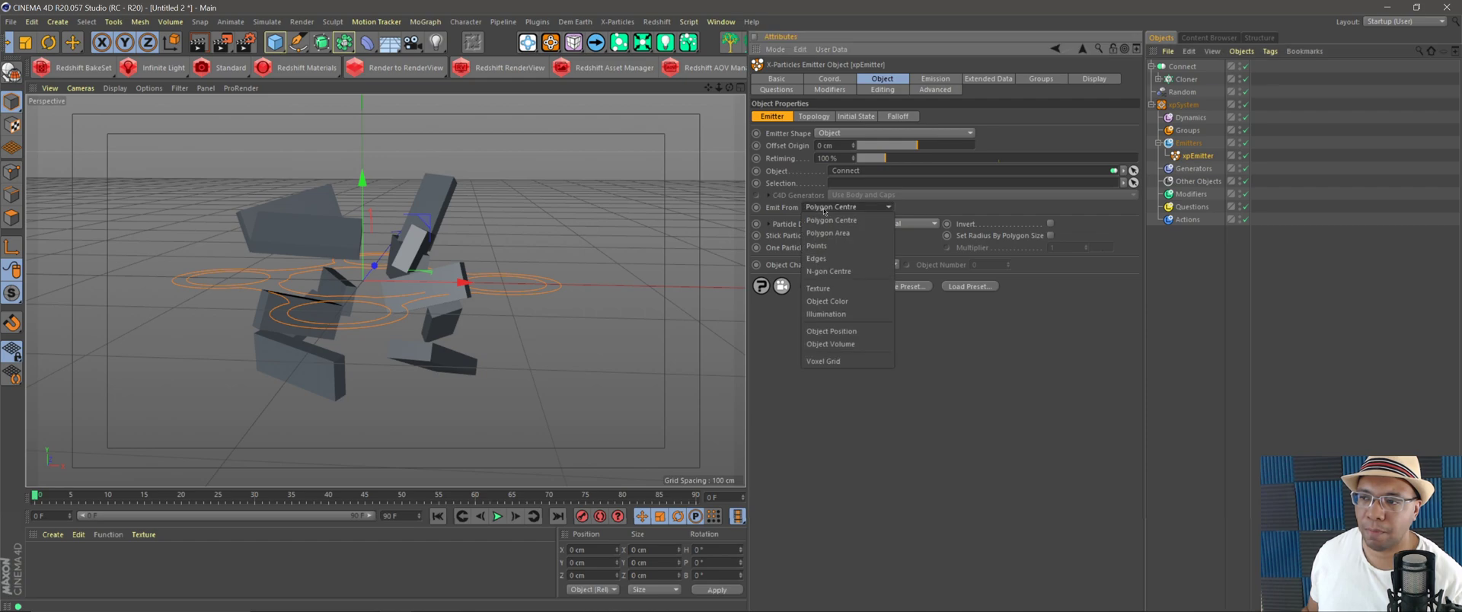
{"action": "left_click", "coordinate": [866, 346]}
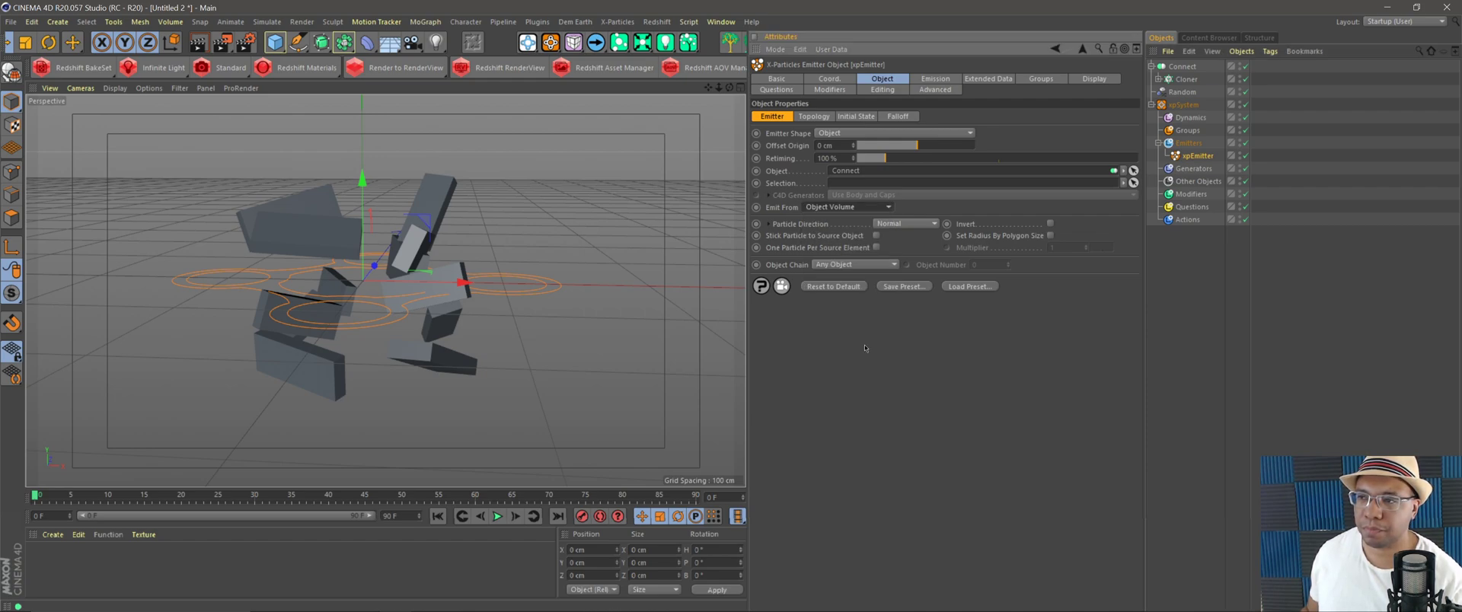
{"action": "left_click", "coordinate": [499, 516]}
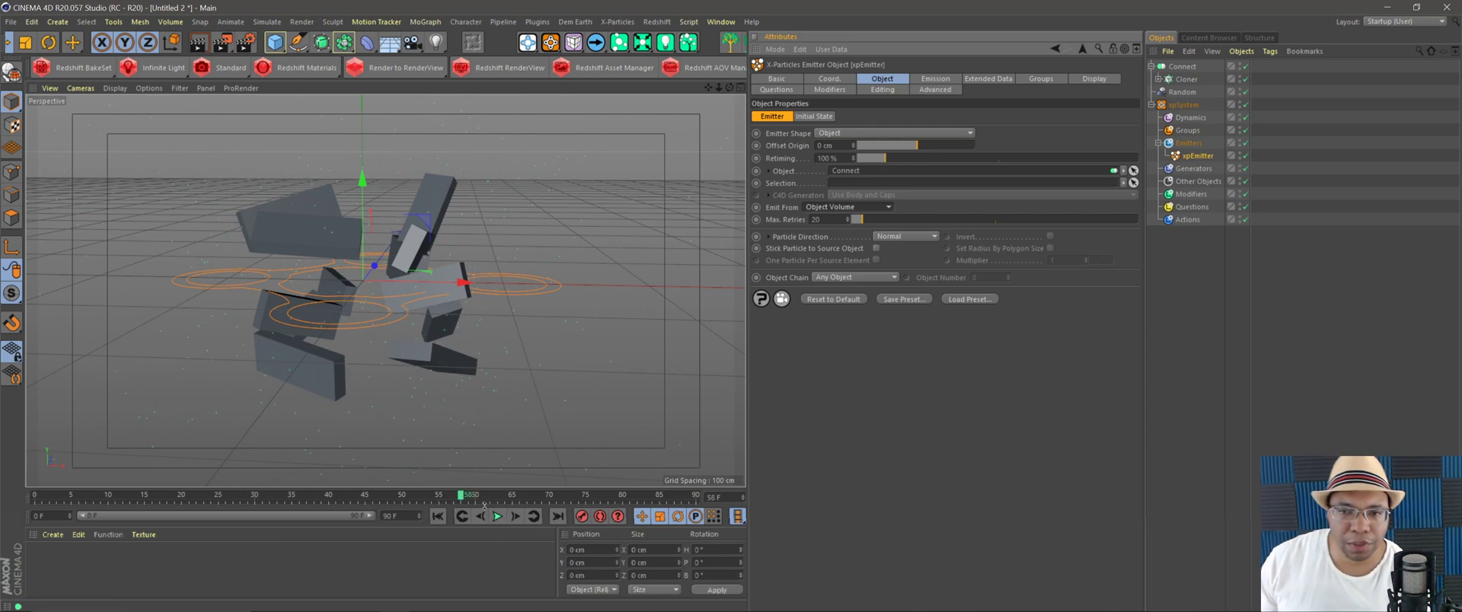
{"action": "left_click", "coordinate": [437, 516]}
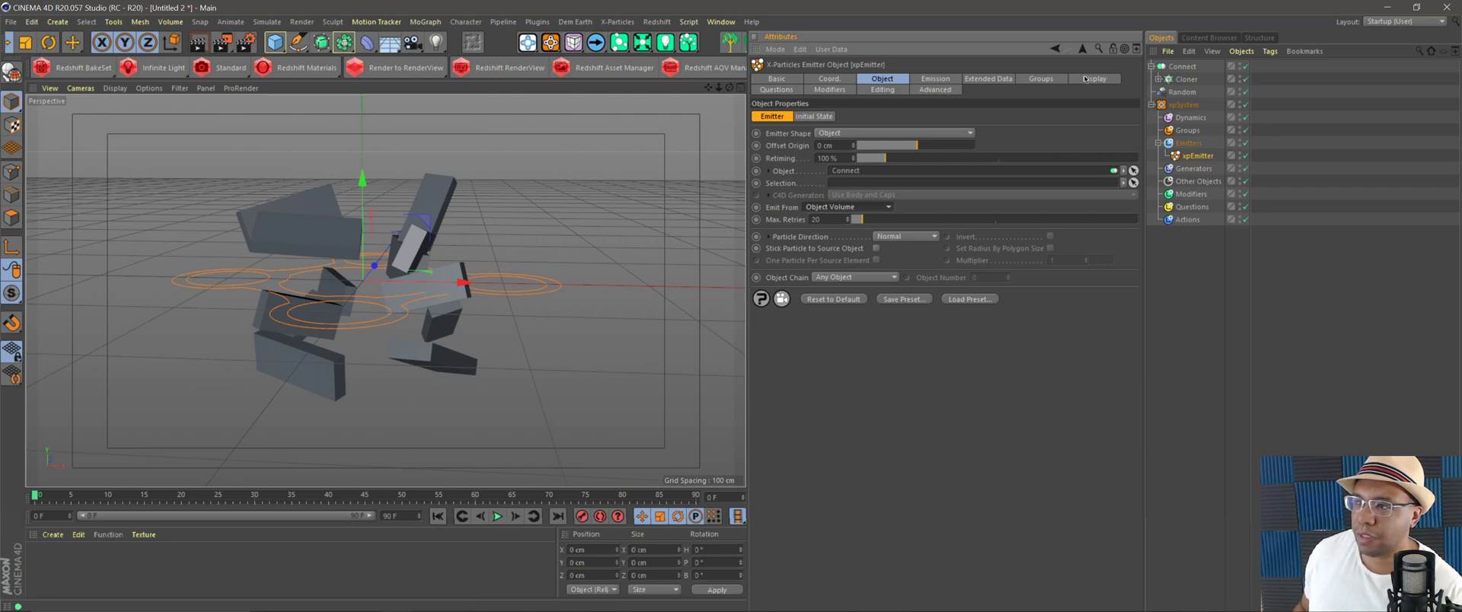
Change the emitter's particle display color to pure red with a hue of 0°.
{"action": "left_click", "coordinate": [1089, 79]}
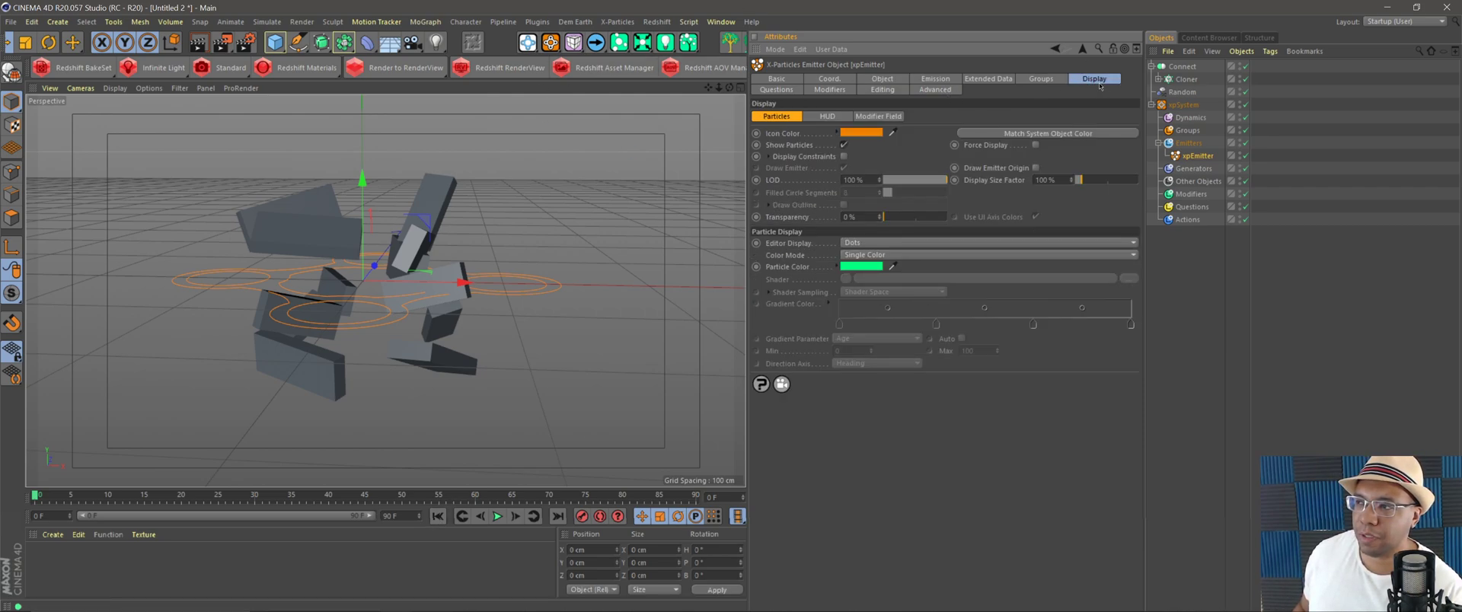
{"action": "left_click", "coordinate": [862, 266]}
{"action": "left_click_drag", "start_coordinate": [908, 268], "coordinate": [978, 267]}
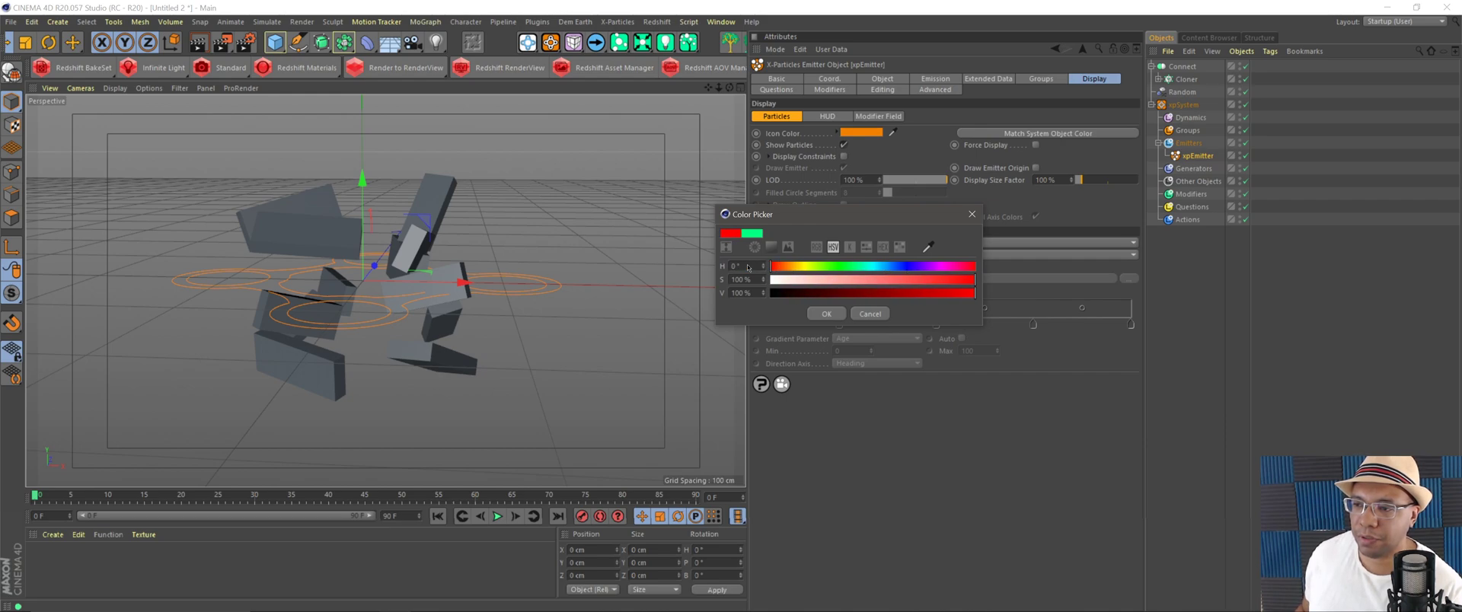
{"action": "left_click", "coordinate": [828, 314]}
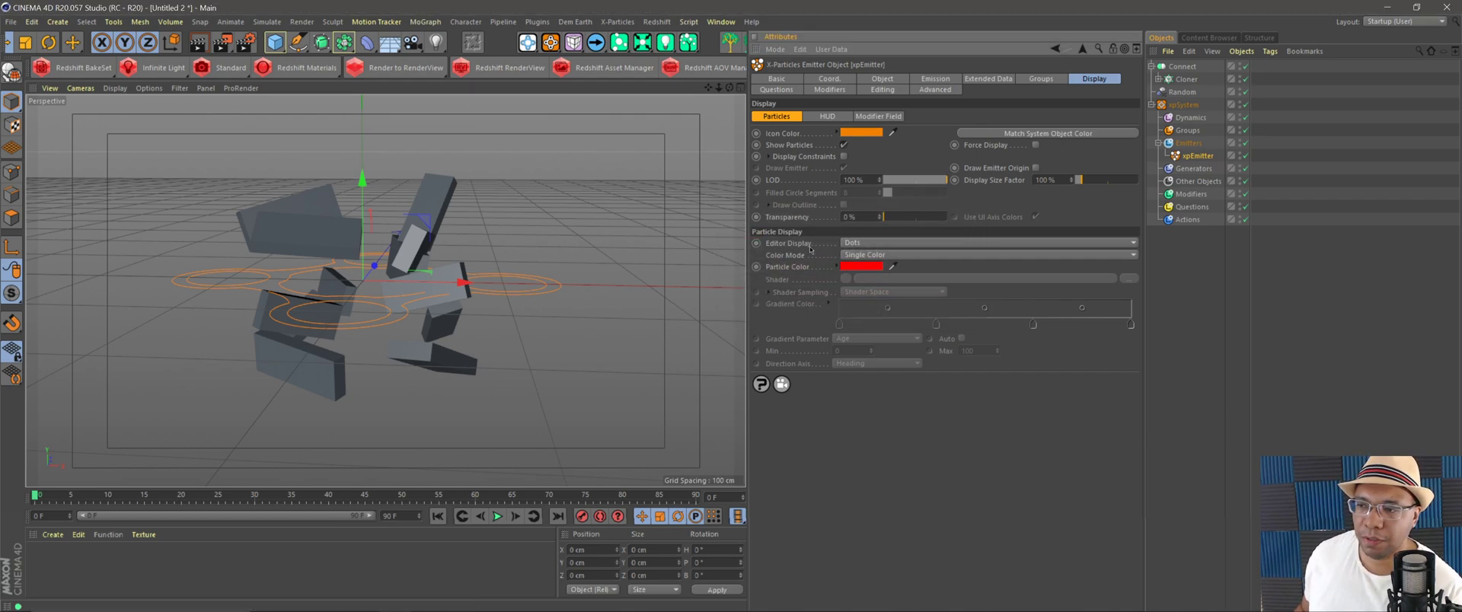
Set the particles' Editor Display to Circle, preview the emission and rewind to the first frame.
{"action": "left_click", "coordinate": [856, 243]}
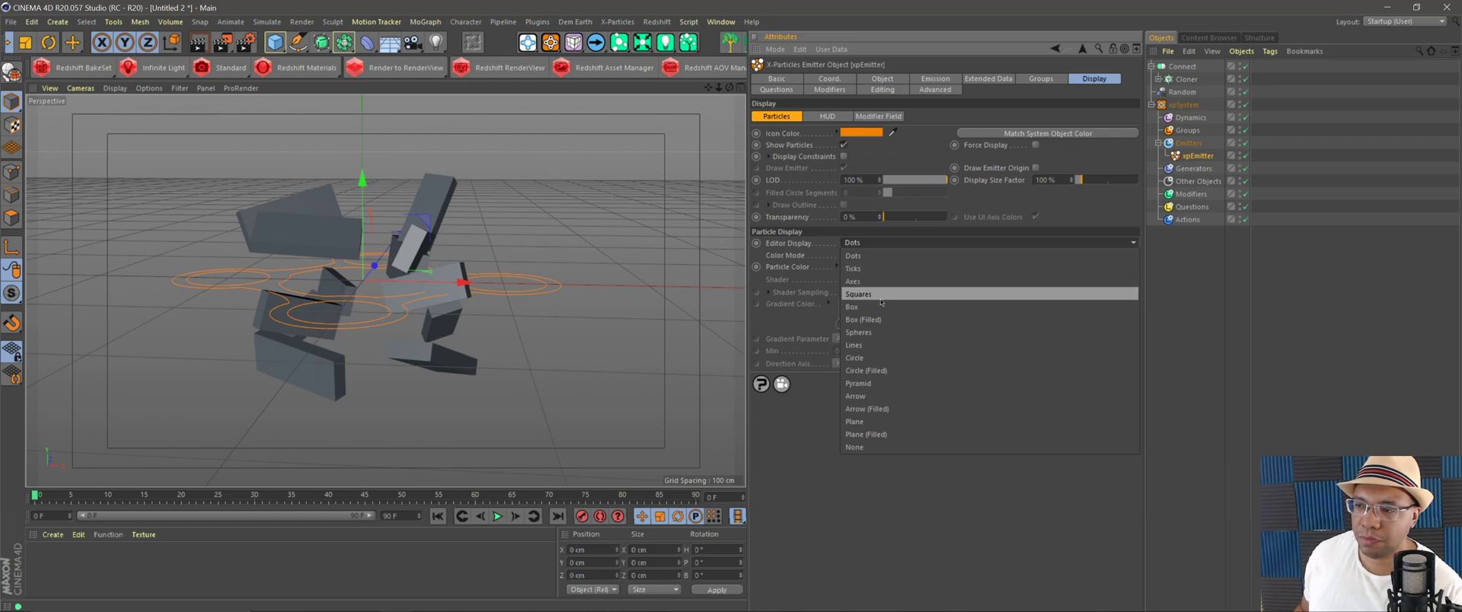
{"action": "left_click", "coordinate": [878, 360]}
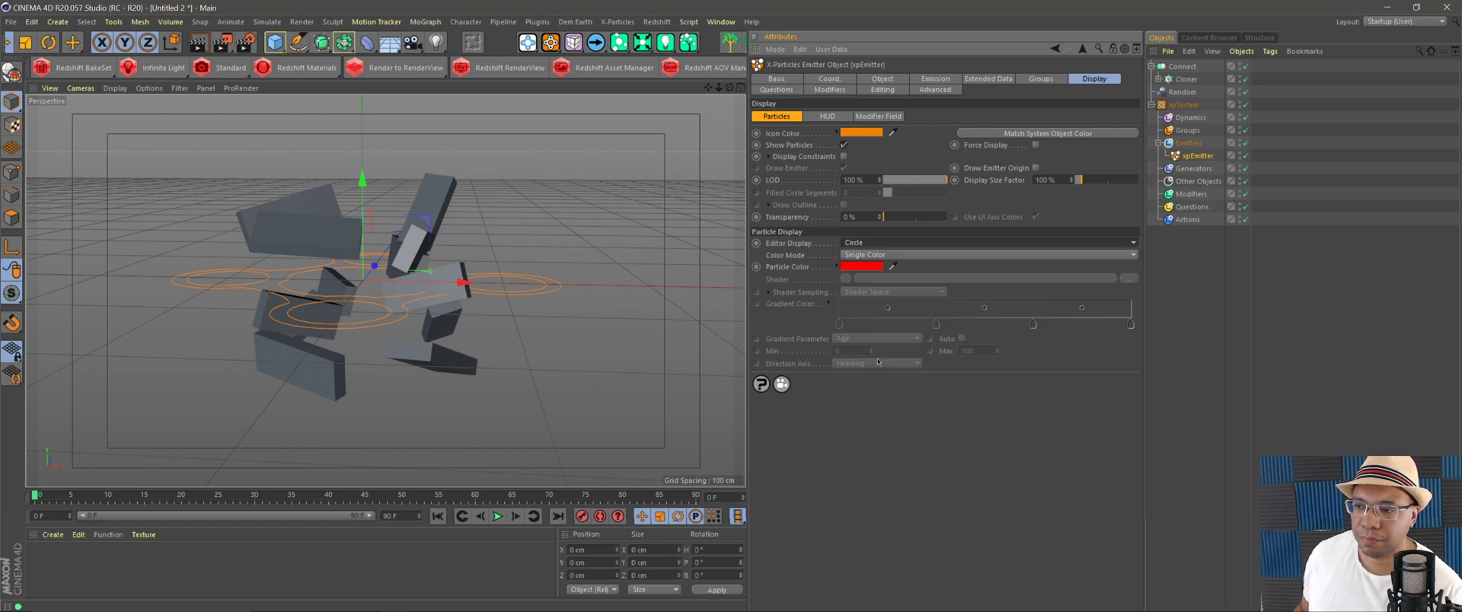
{"action": "left_click", "coordinate": [498, 517]}
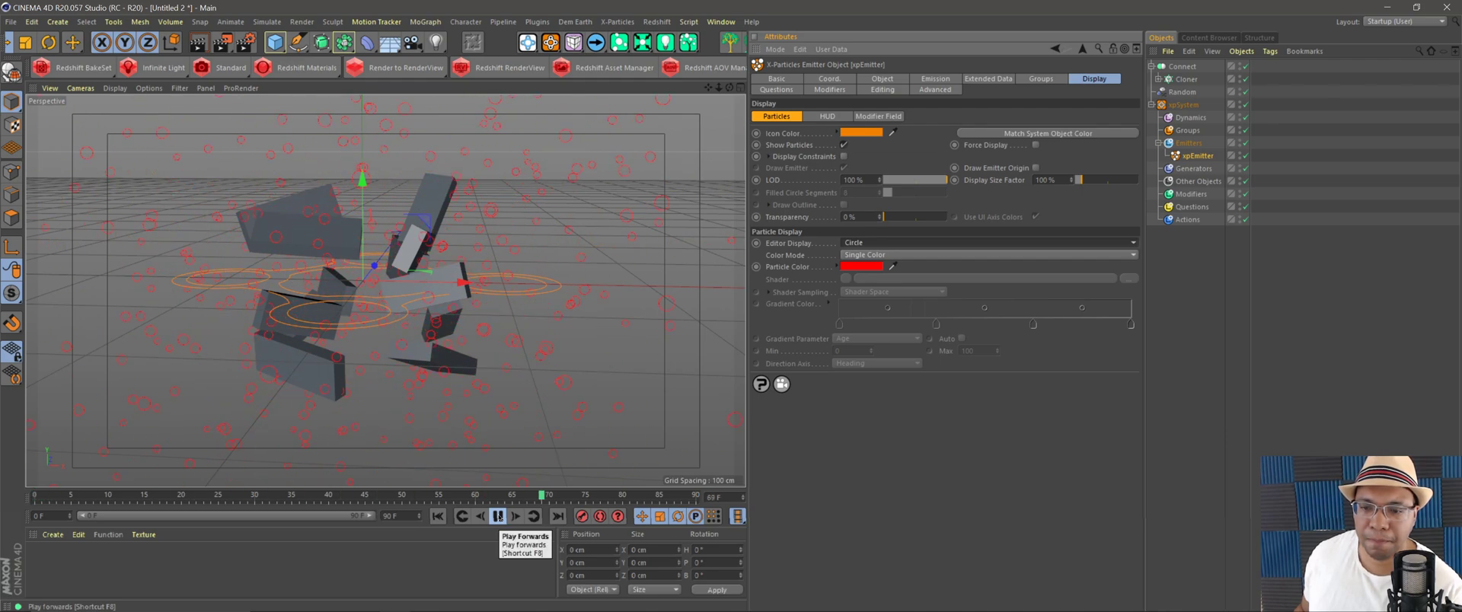
{"action": "left_click", "coordinate": [498, 517]}
{"action": "left_click", "coordinate": [438, 516]}
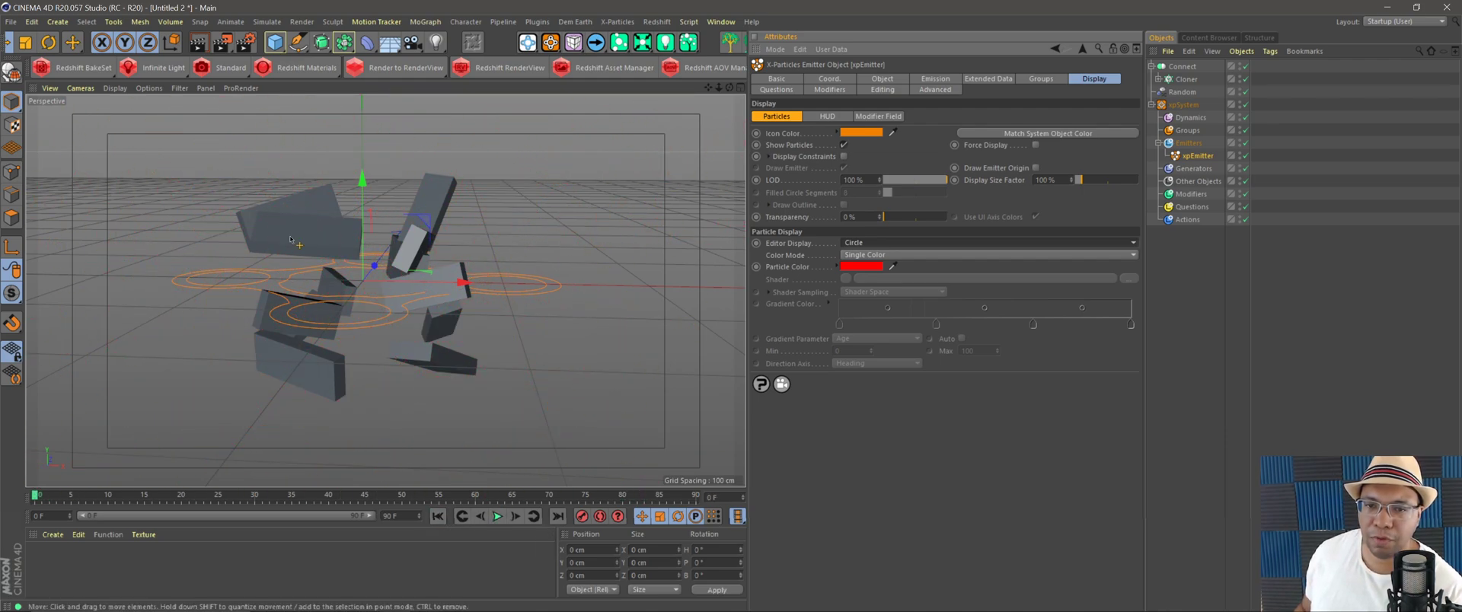
Switch the emitter's Emission Mode to Shot, preview the burst of particles and rewind to the first frame.
{"action": "scroll", "coordinate": [470, 375], "scroll_direction": "down", "scroll_amount": 3}
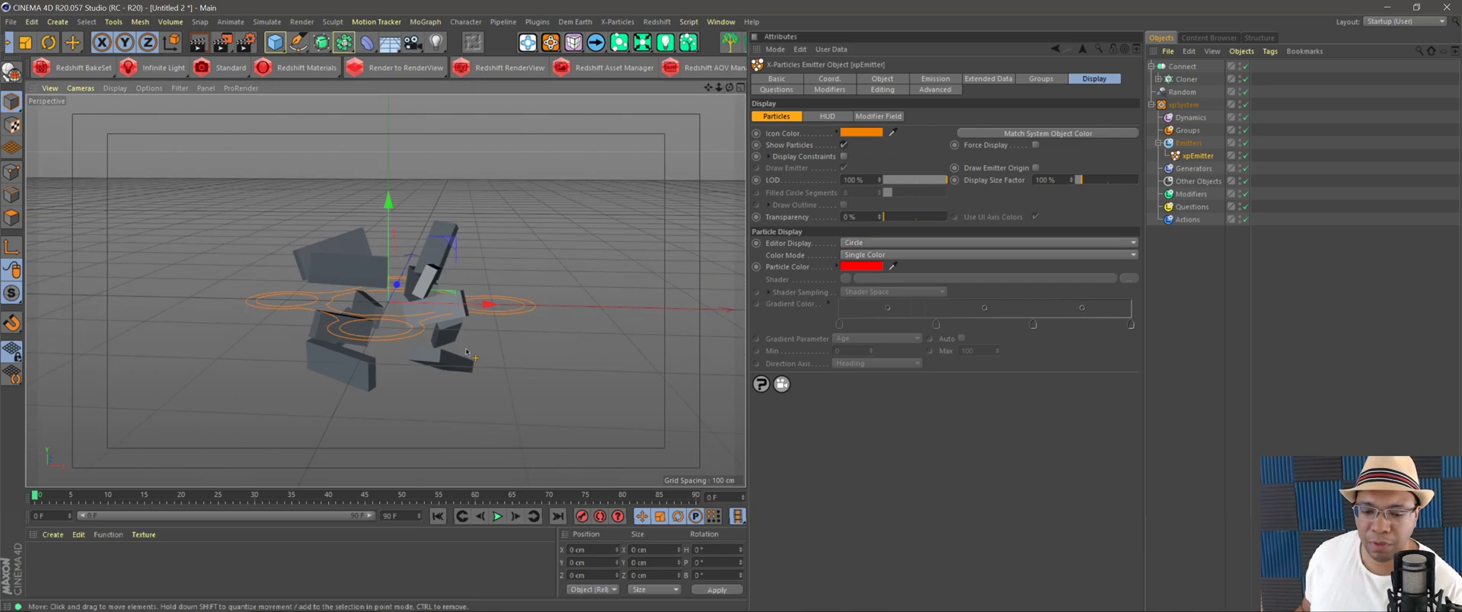
{"action": "middle_click_drag", "start_coordinate": [454, 347], "coordinate": [427, 337], "text": "alt"}
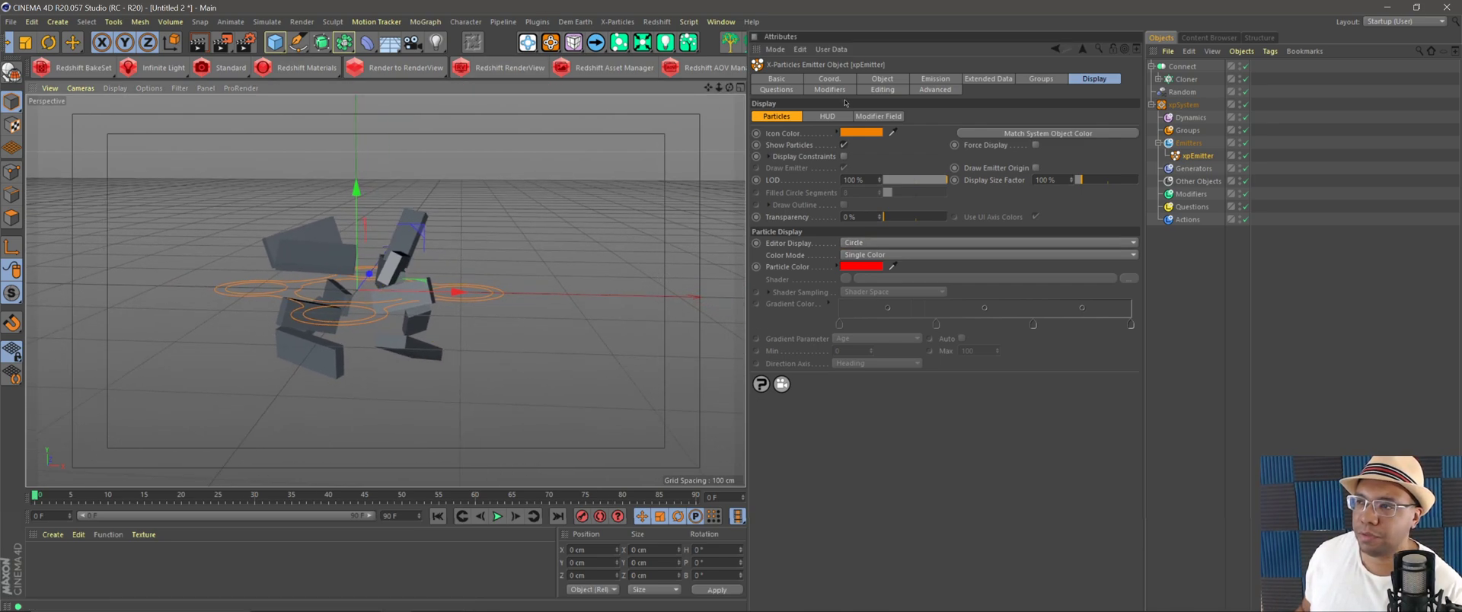
{"action": "left_click", "coordinate": [937, 81]}
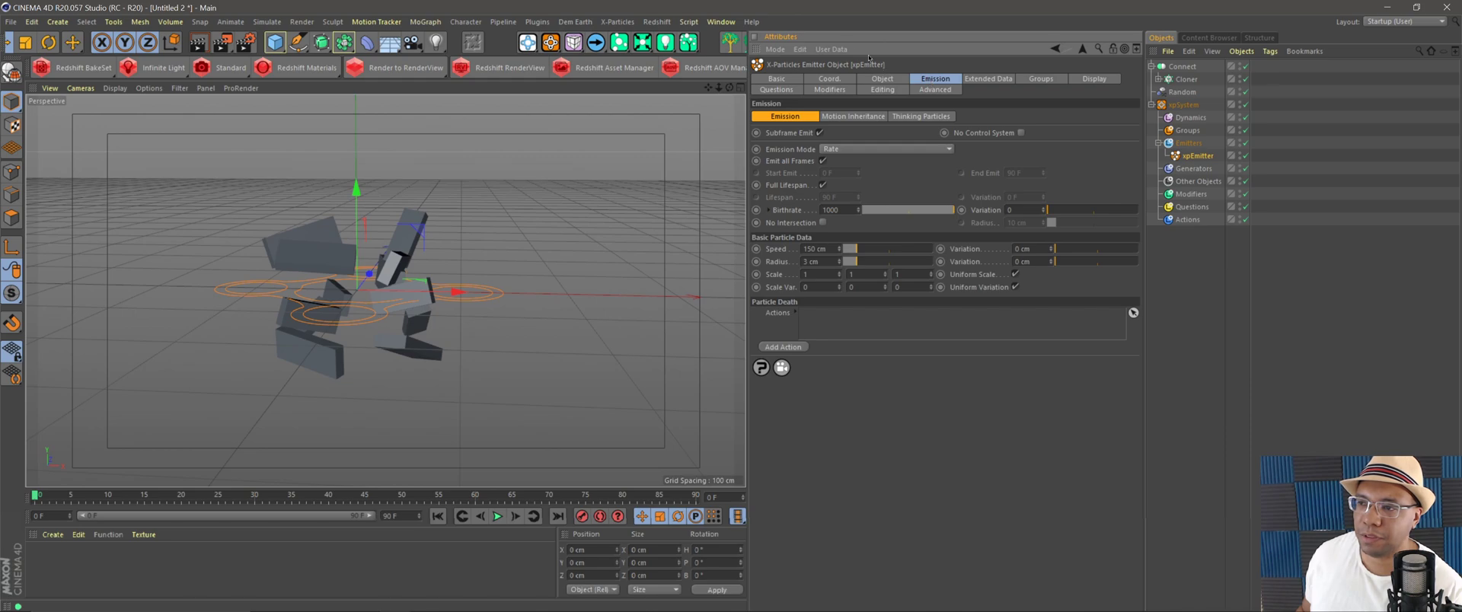
{"action": "left_click", "coordinate": [831, 150]}
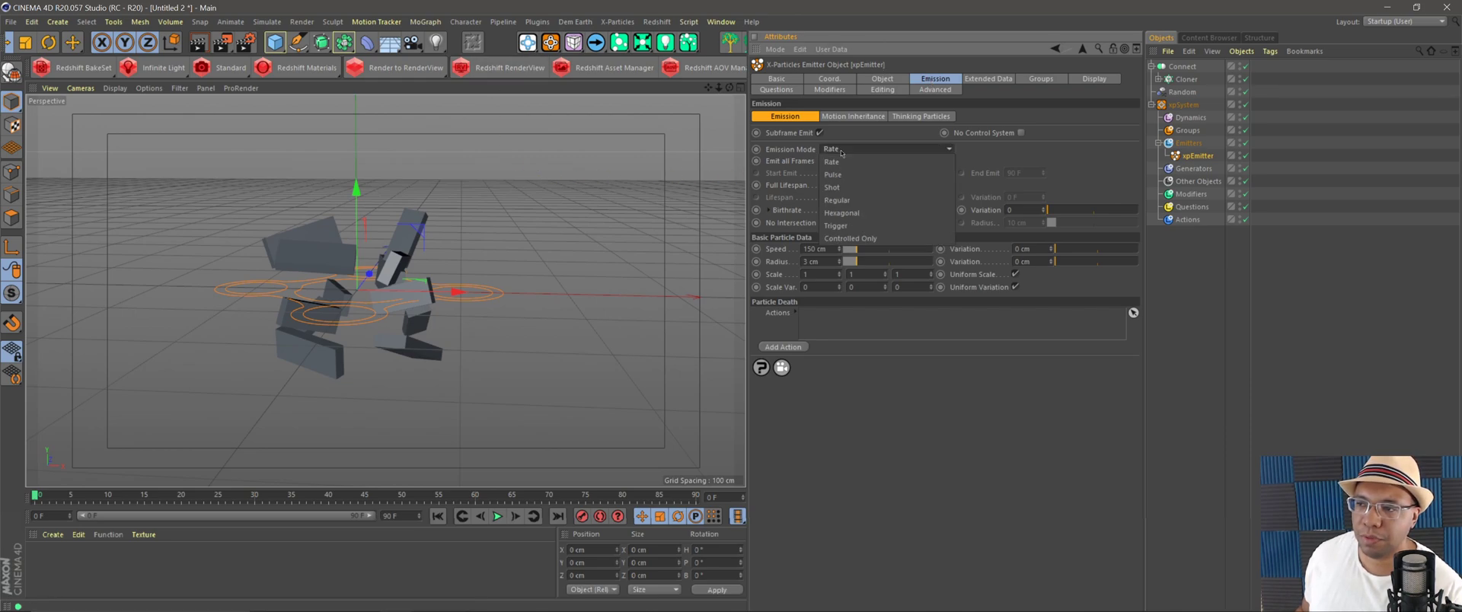
{"action": "left_click", "coordinate": [851, 188]}
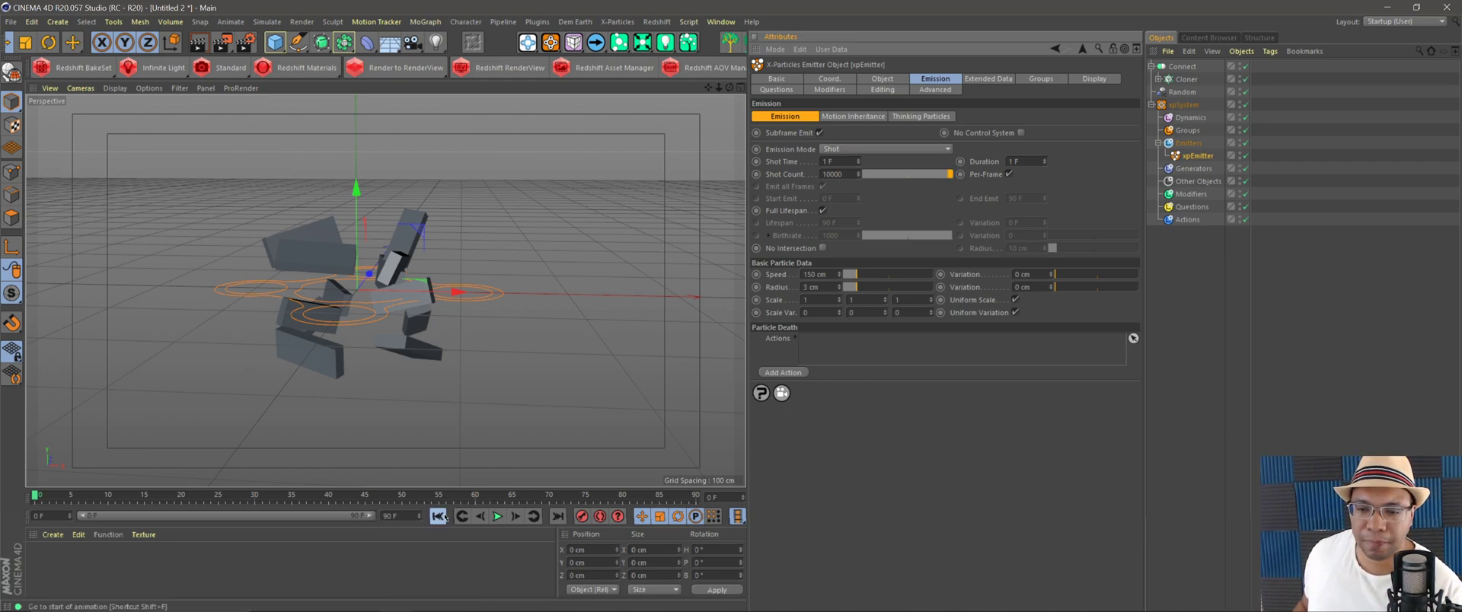
{"action": "left_click", "coordinate": [499, 517]}
{"action": "left_click", "coordinate": [499, 518]}
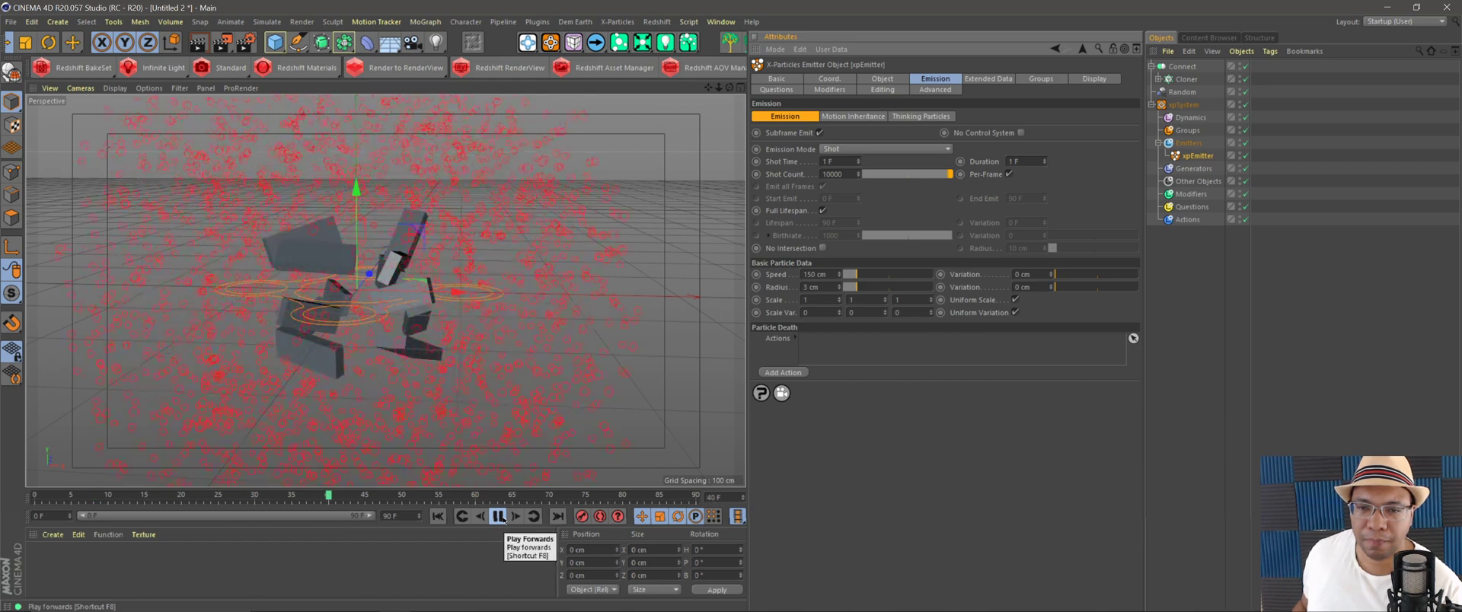
{"action": "left_click", "coordinate": [438, 517]}
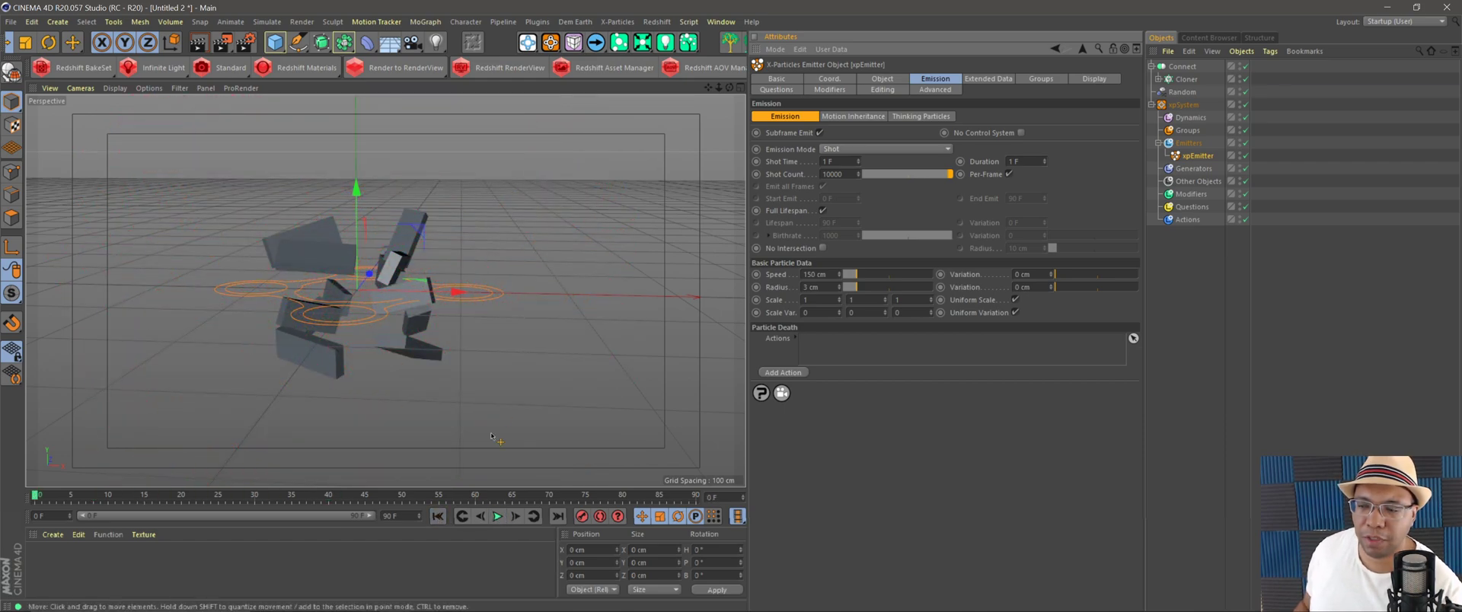
Set the emitter's particle speed to 0 cm.
{"action": "double_click", "coordinate": [816, 273]}
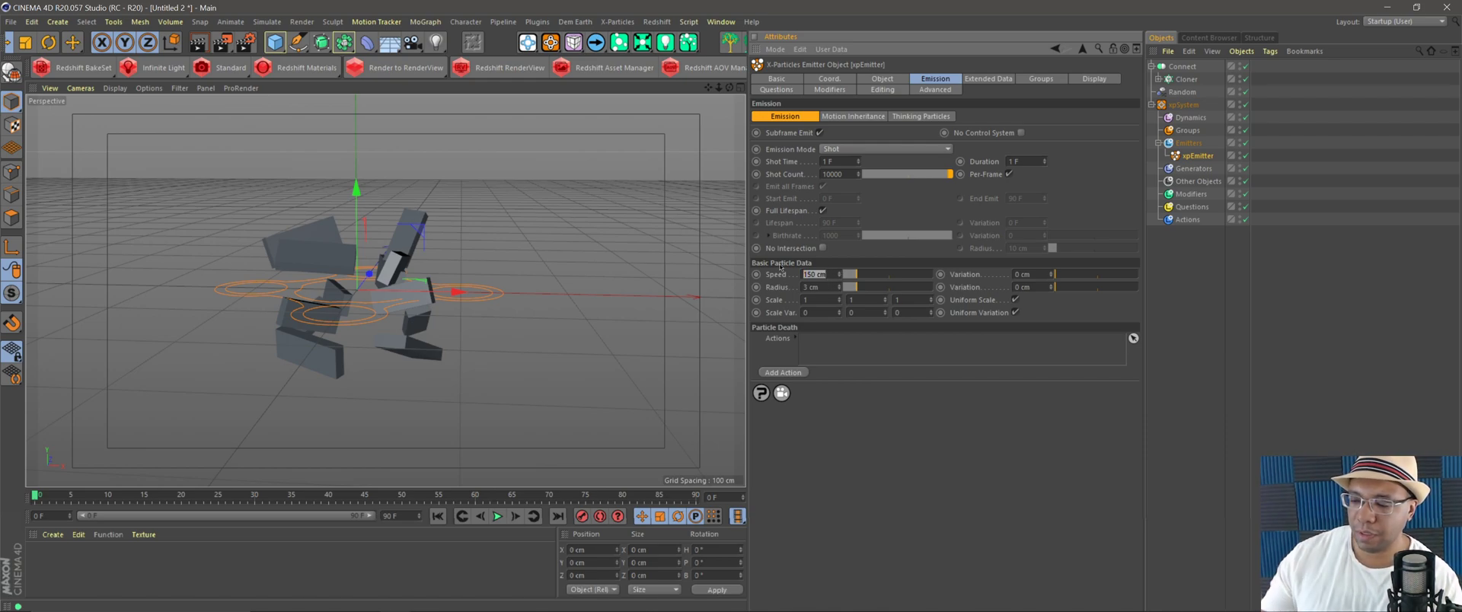
{"action": "type", "text": "1"}
{"action": "key", "text": "Return"}
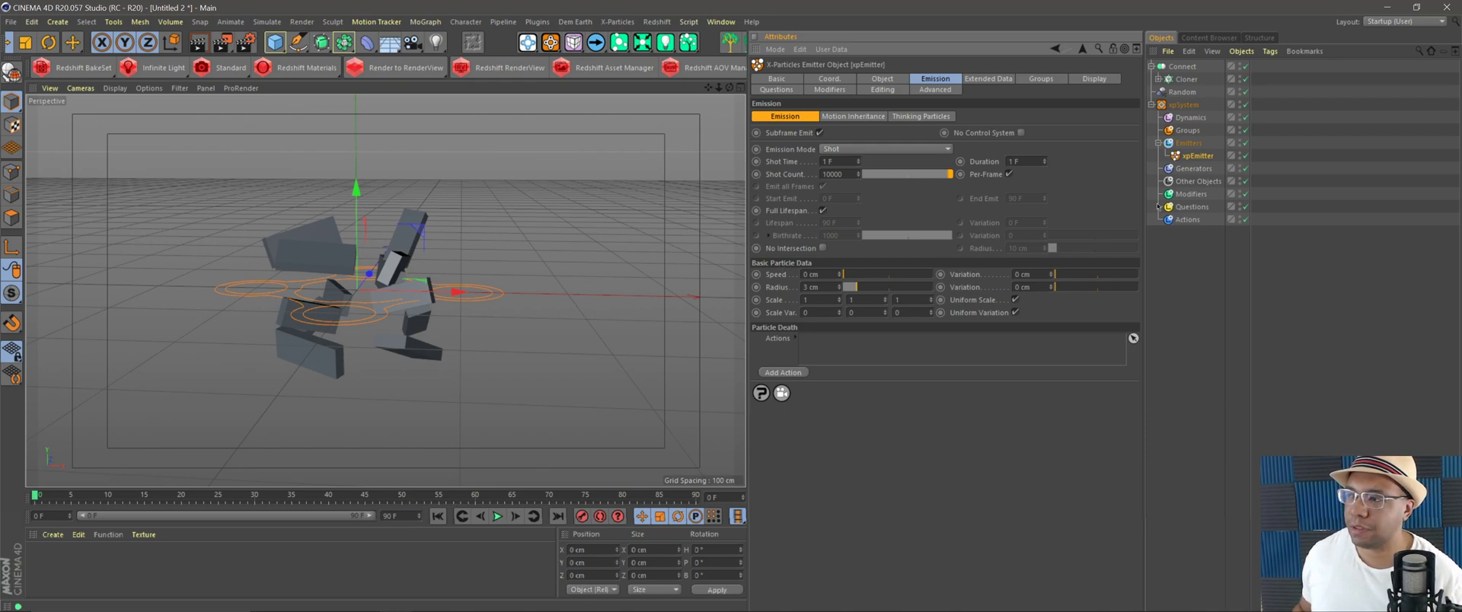
Add an xpTurbulence motion modifier to the X-Particles system and play the simulation.
{"action": "left_click", "coordinate": [1191, 194]}
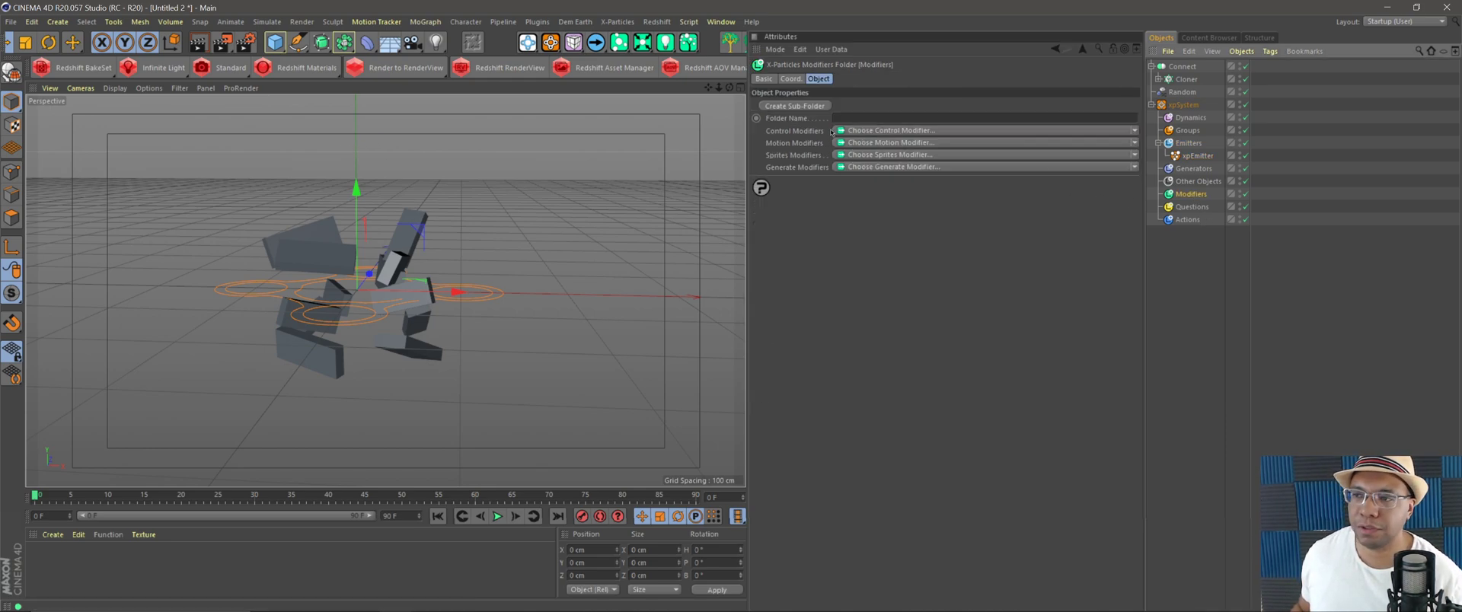
{"action": "left_click", "coordinate": [842, 142]}
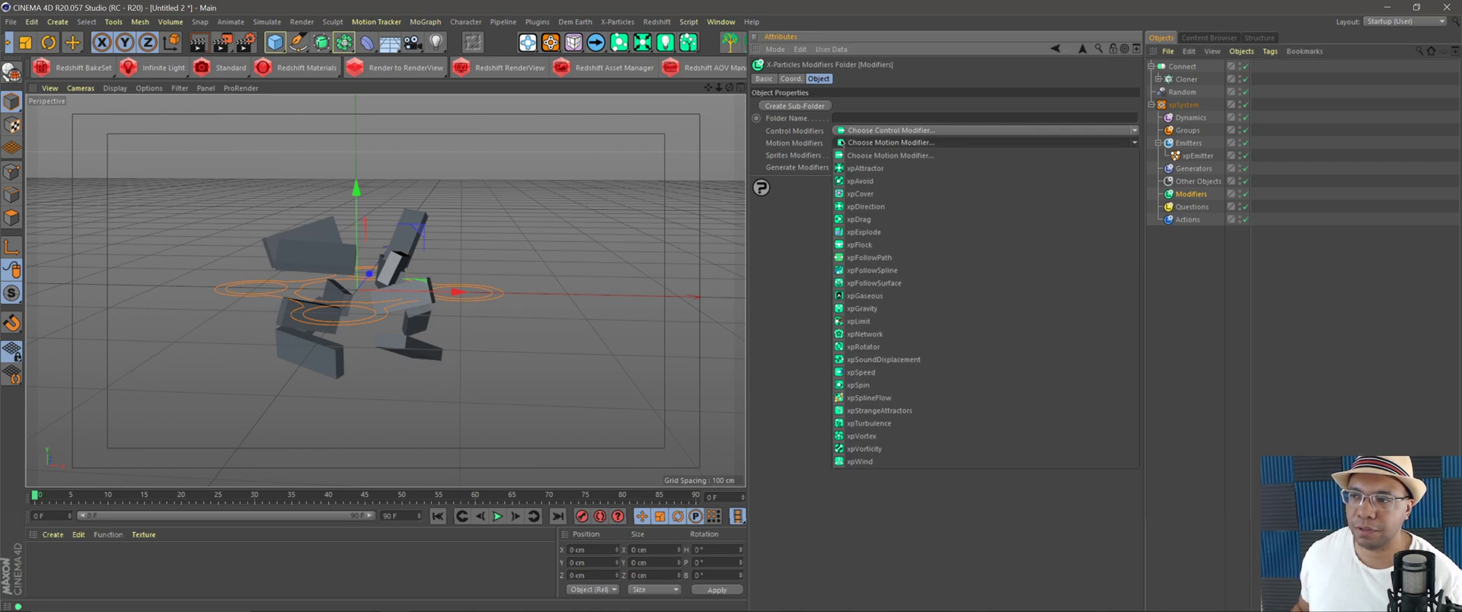
{"action": "left_click", "coordinate": [886, 425]}
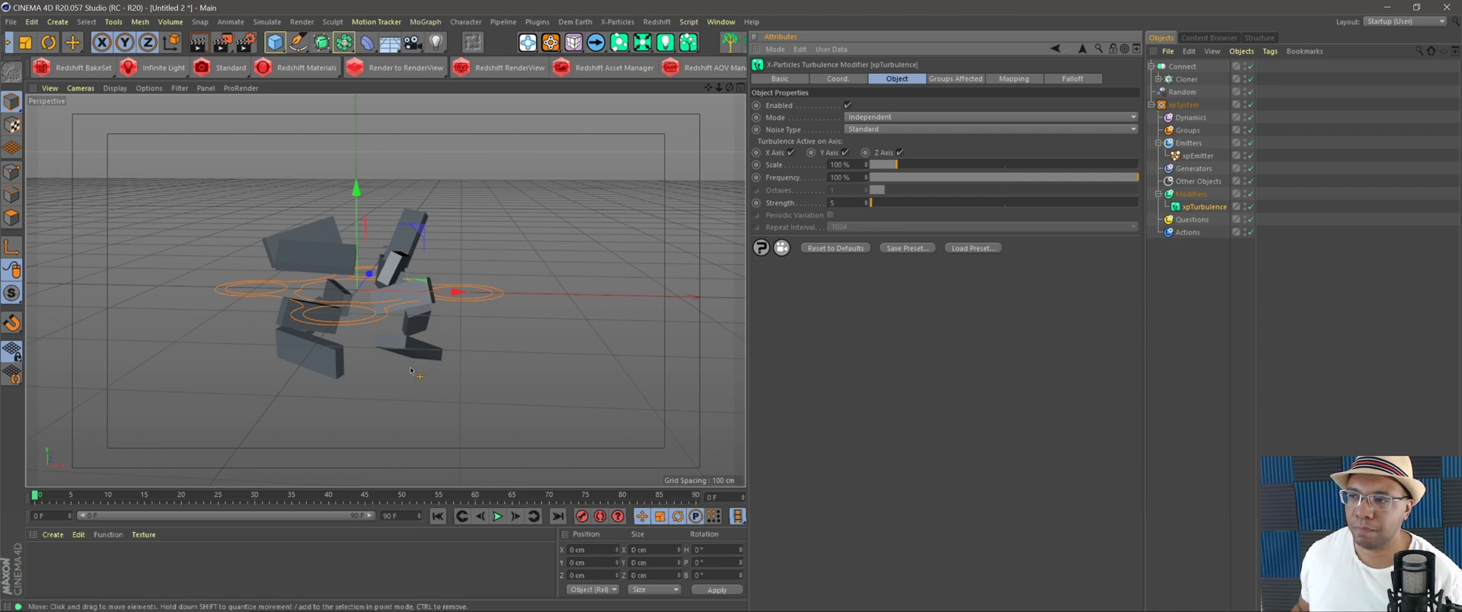
{"action": "left_click_drag", "start_coordinate": [748, 187], "coordinate": [732, 188]}
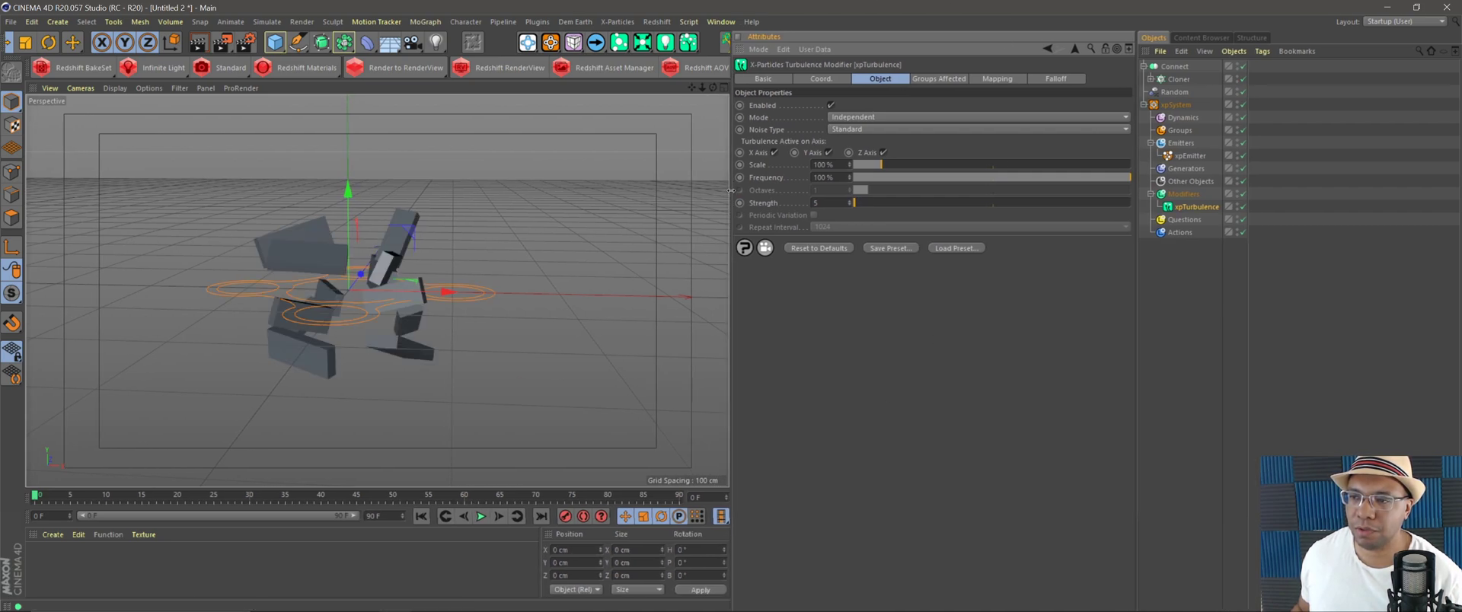
{"action": "left_click", "coordinate": [481, 517]}
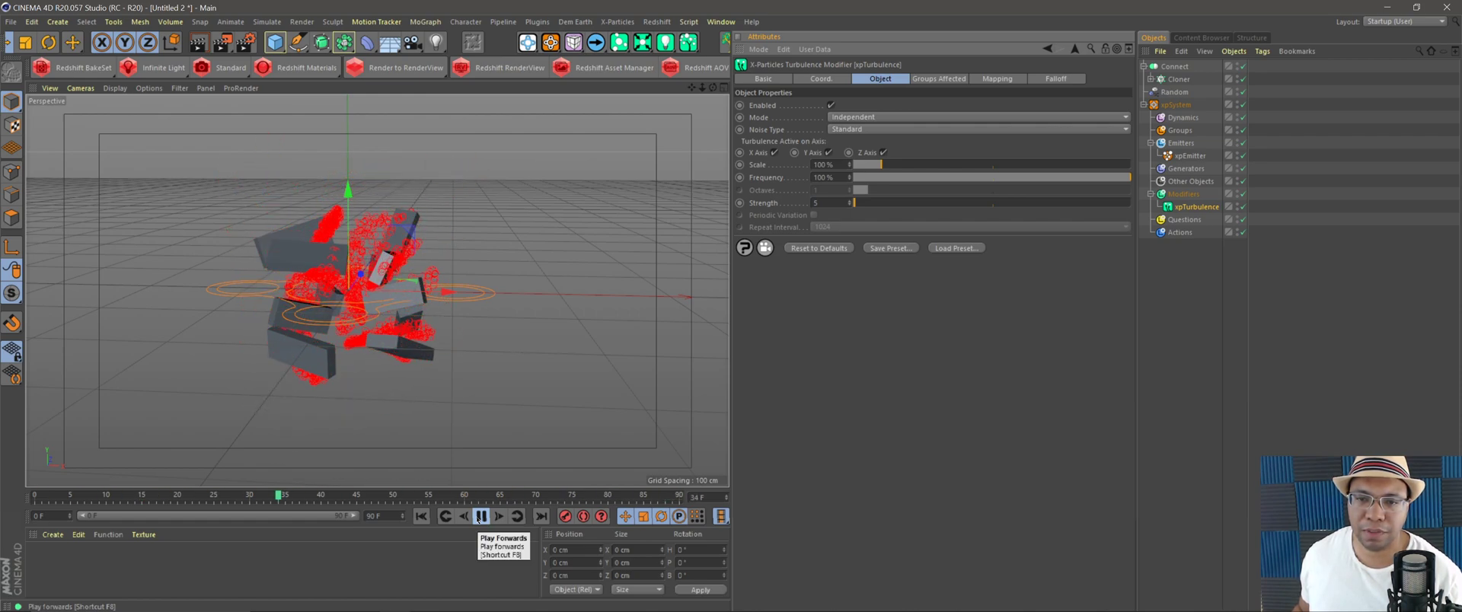
Set the xpTurbulence Noise Type to Curl and its Strength to 47, and preview the particle motion from the first frame.
{"action": "left_click", "coordinate": [481, 517]}
{"action": "left_click", "coordinate": [421, 516]}
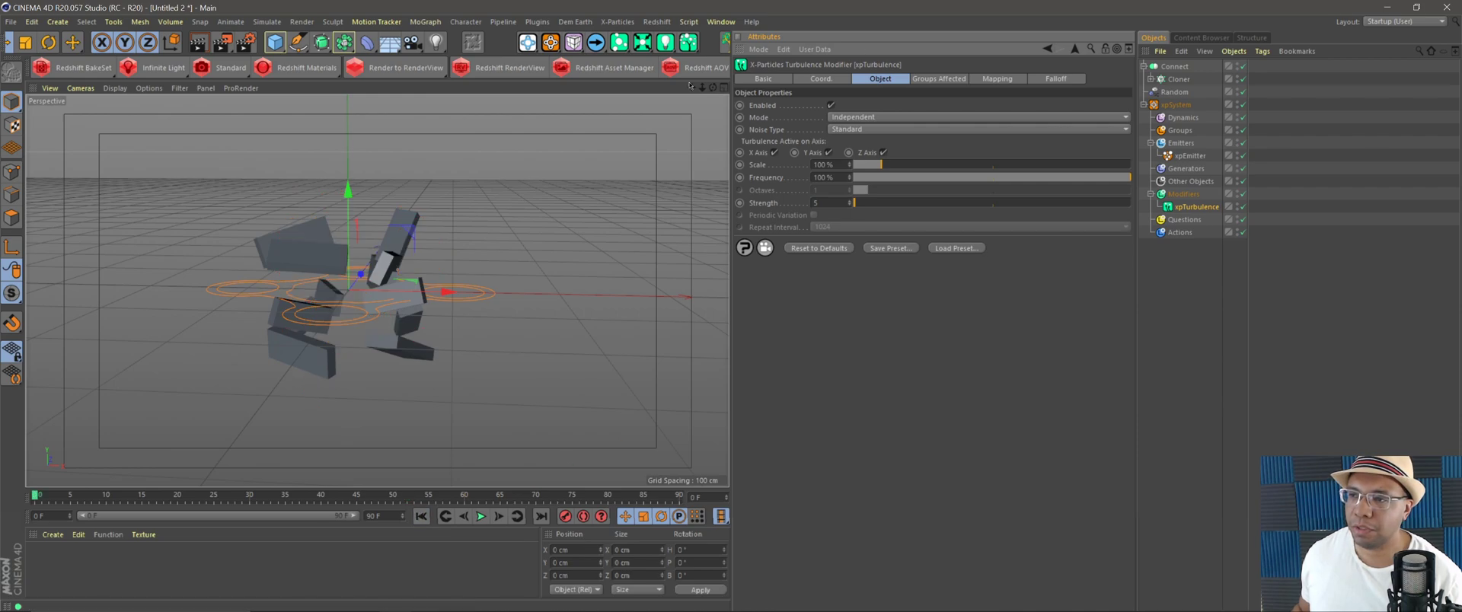
{"action": "left_click", "coordinate": [875, 129]}
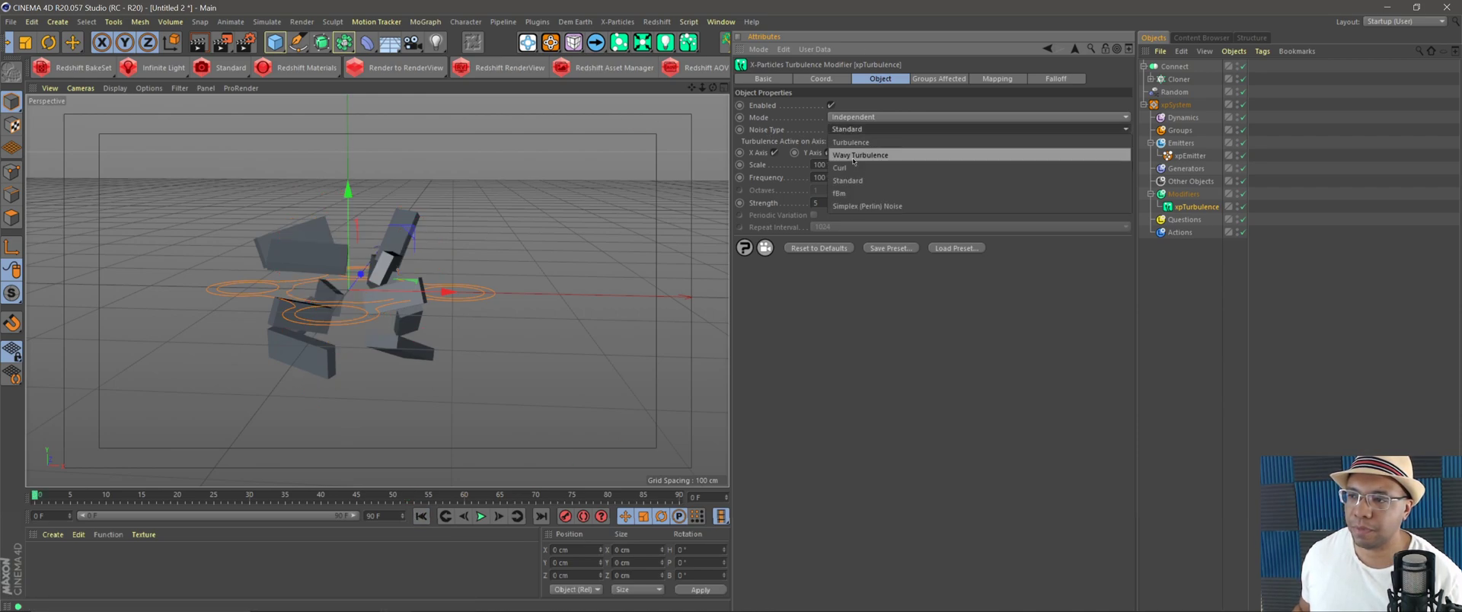
{"action": "left_click", "coordinate": [860, 153]}
{"action": "left_click_drag", "start_coordinate": [862, 206], "coordinate": [866, 206]}
{"action": "left_click", "coordinate": [481, 517]}
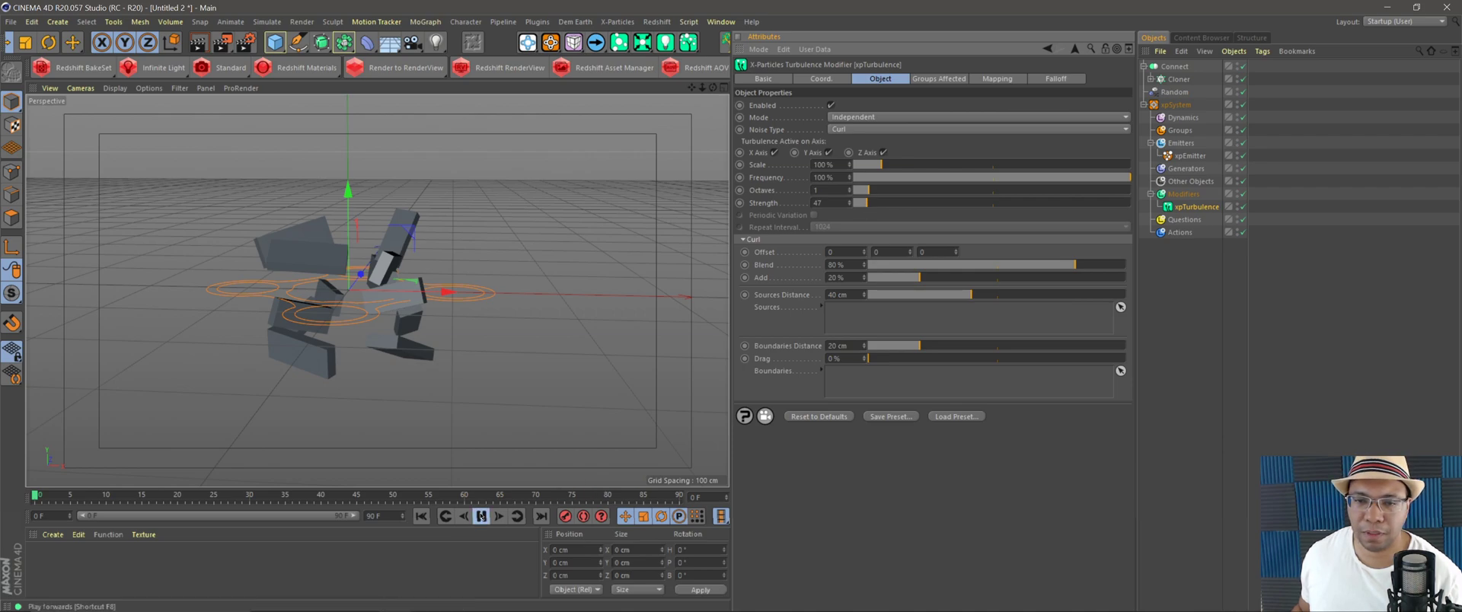
{"action": "left_click", "coordinate": [481, 516]}
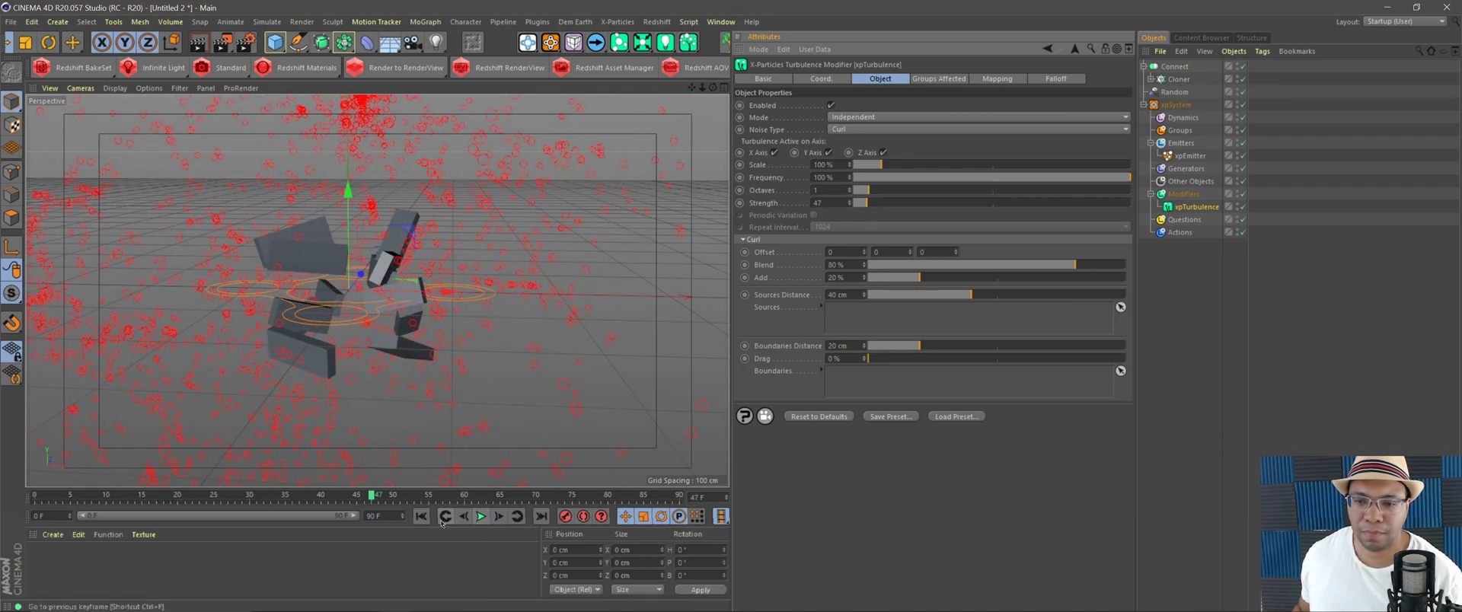
Set the turbulence Strength to 10, replay the simulation from the first frame and inspect the particles around the blocks.
{"action": "left_click", "coordinate": [827, 204]}
{"action": "type", "text": "10"}
{"action": "key", "text": "Return"}
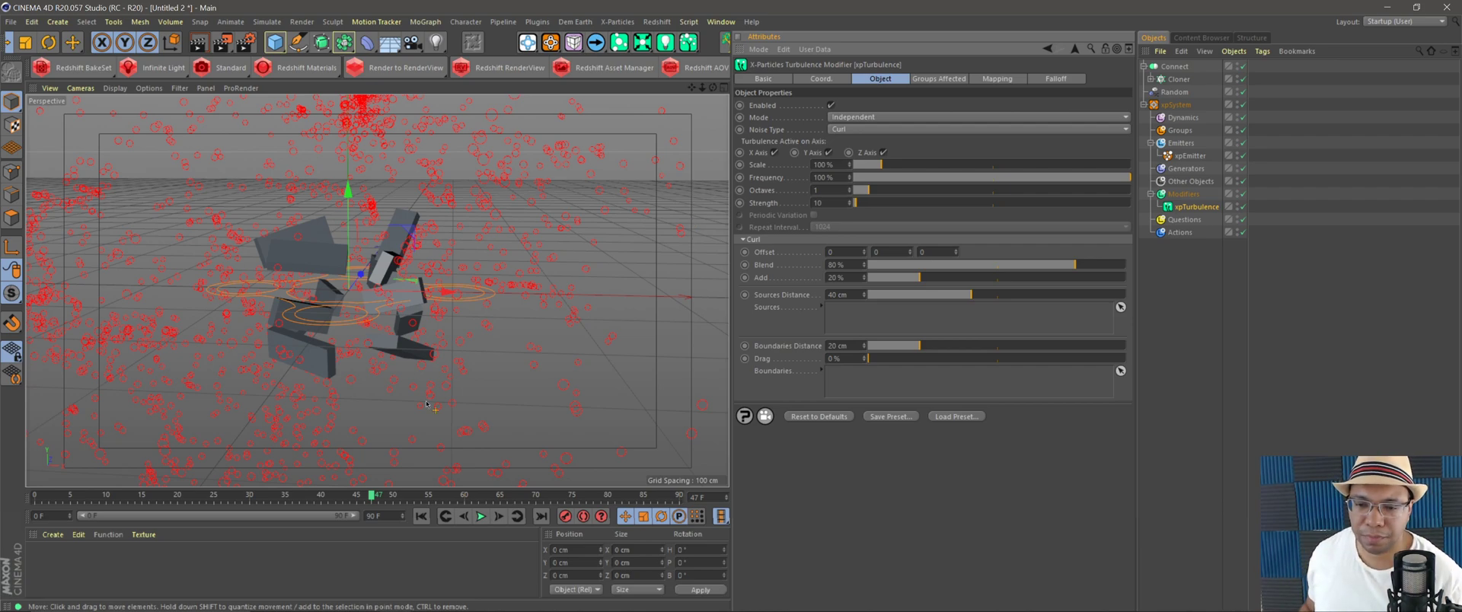
{"action": "left_click", "coordinate": [421, 516]}
{"action": "left_click", "coordinate": [481, 516]}
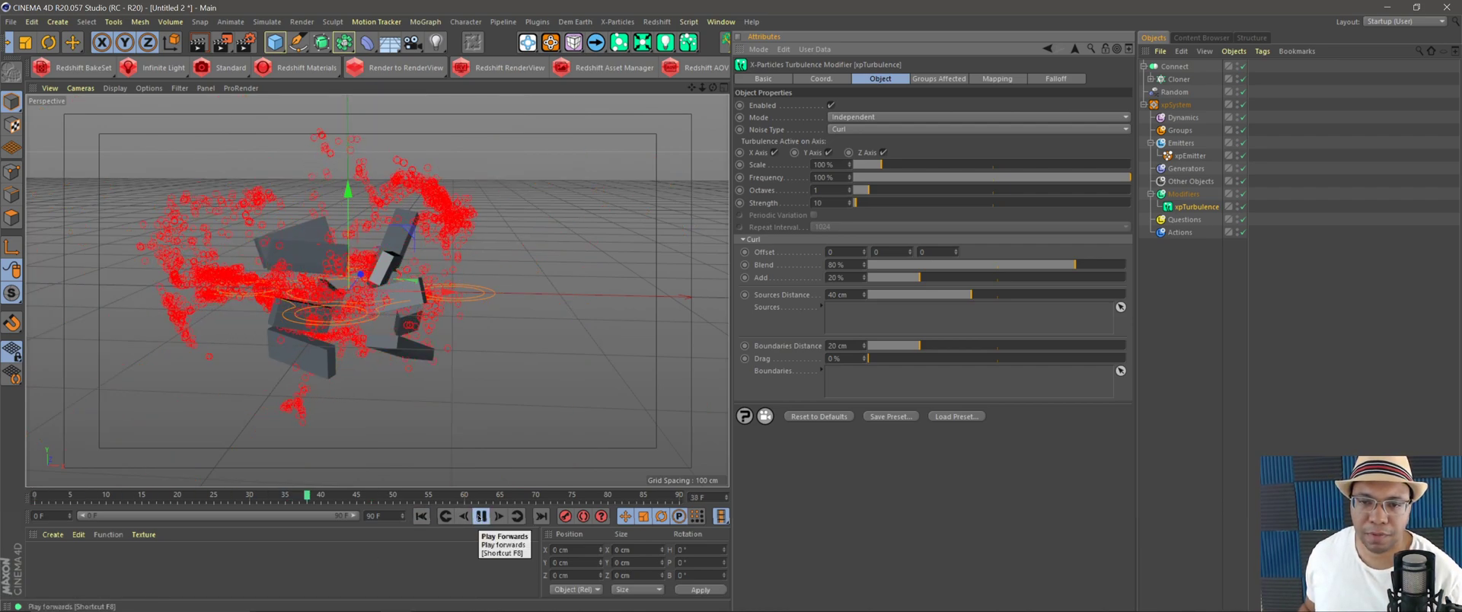
{"action": "left_click", "coordinate": [481, 516]}
{"action": "left_click_drag", "start_coordinate": [320, 296], "coordinate": [347, 246], "text": "alt"}
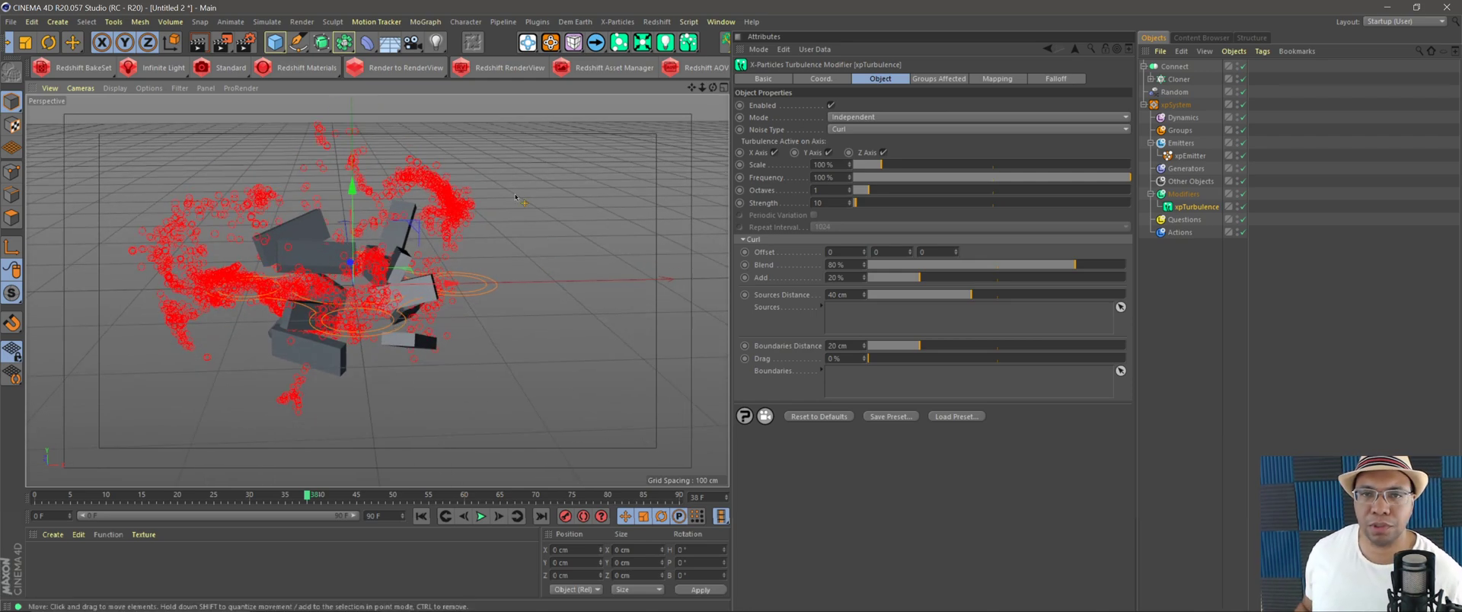
{"action": "left_click", "coordinate": [275, 42]}
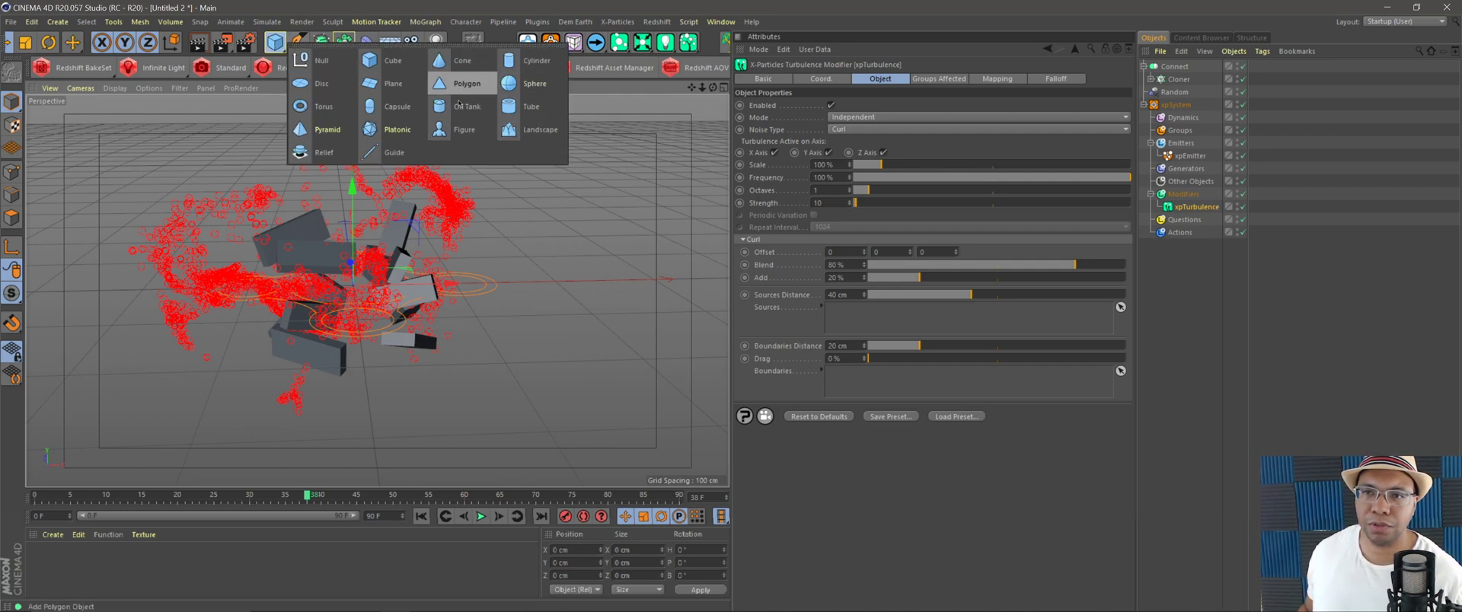
{"action": "left_click", "coordinate": [561, 265]}
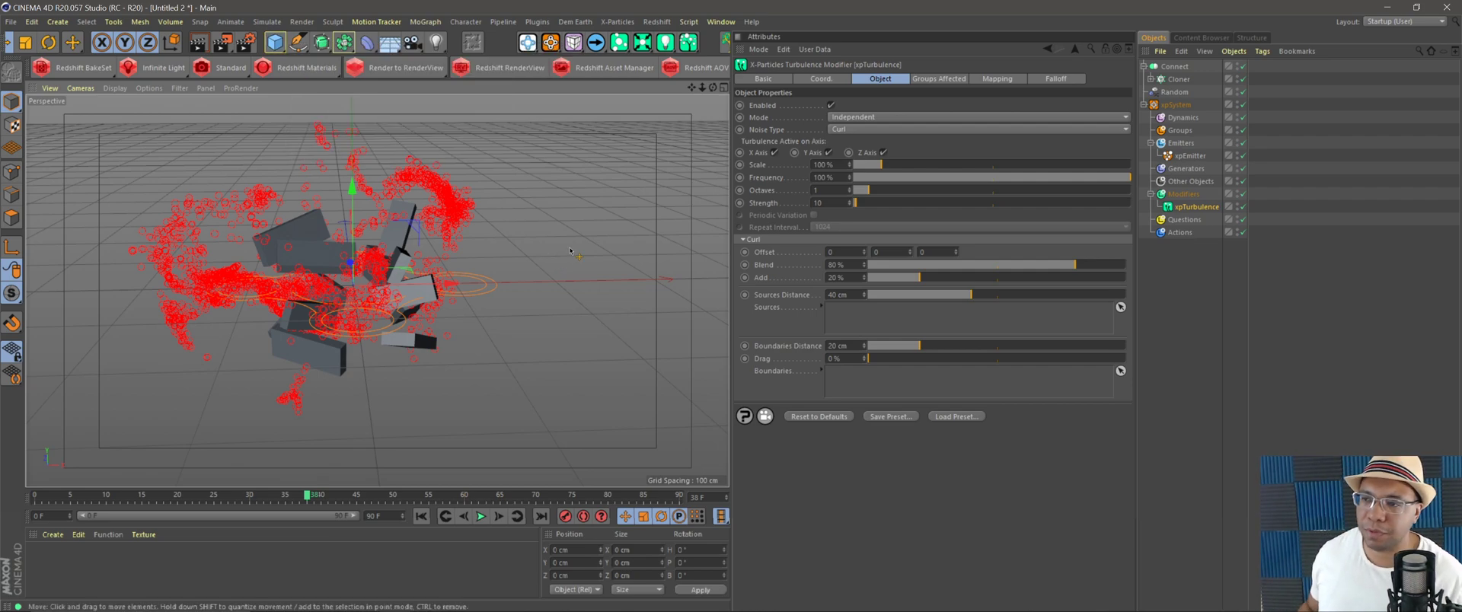
Replay the curl turbulence simulation twice from the start, rewind it and view the block cluster from a lower angle.
{"action": "left_click", "coordinate": [420, 516]}
{"action": "left_click", "coordinate": [481, 516]}
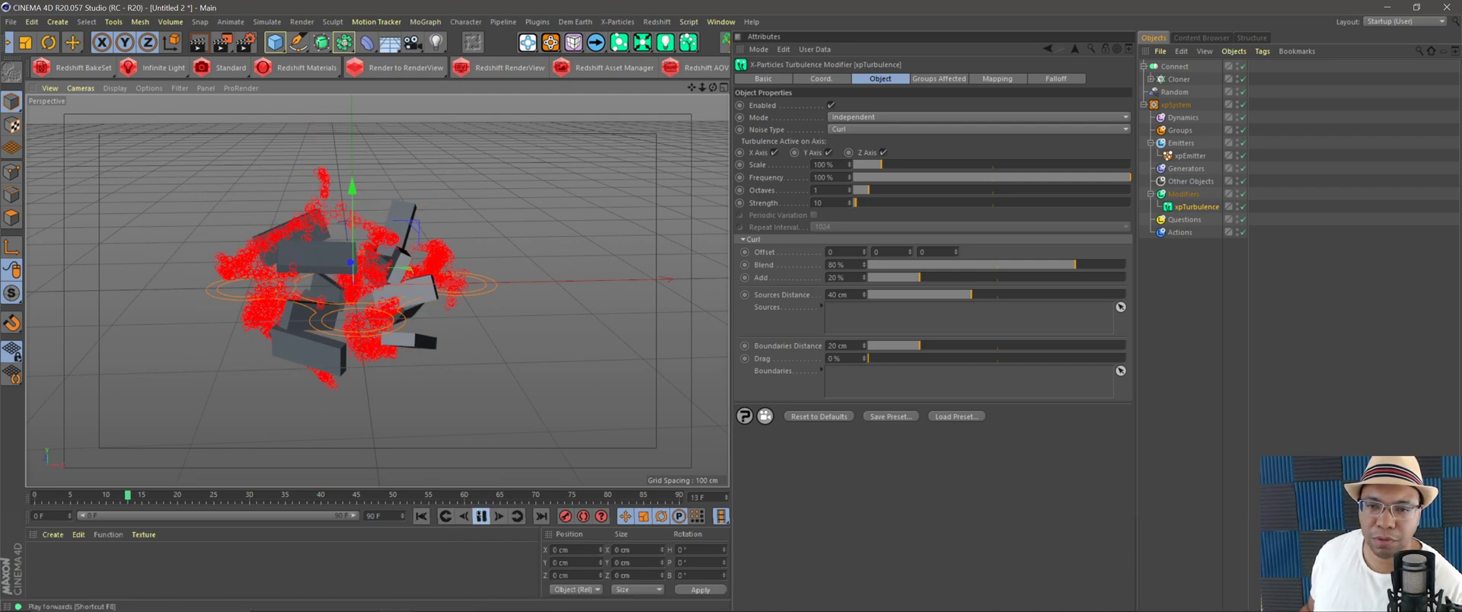
{"action": "left_click", "coordinate": [481, 516]}
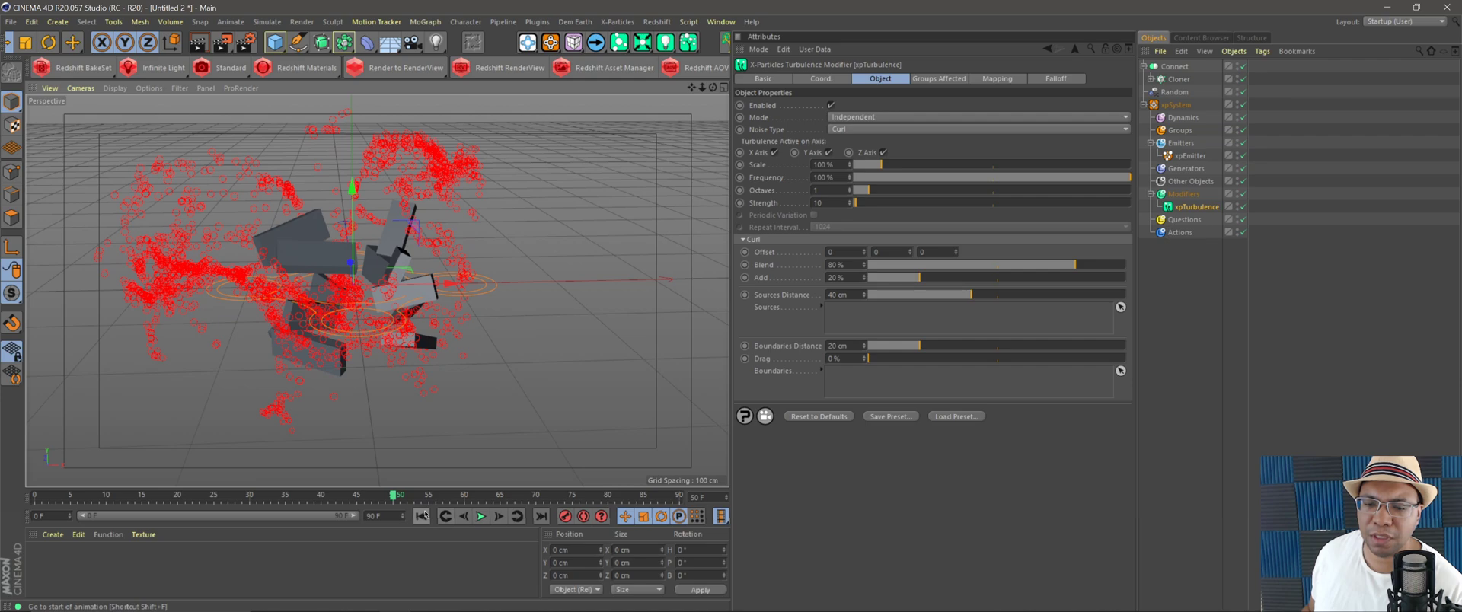
{"action": "left_click", "coordinate": [420, 516]}
{"action": "left_click", "coordinate": [481, 516]}
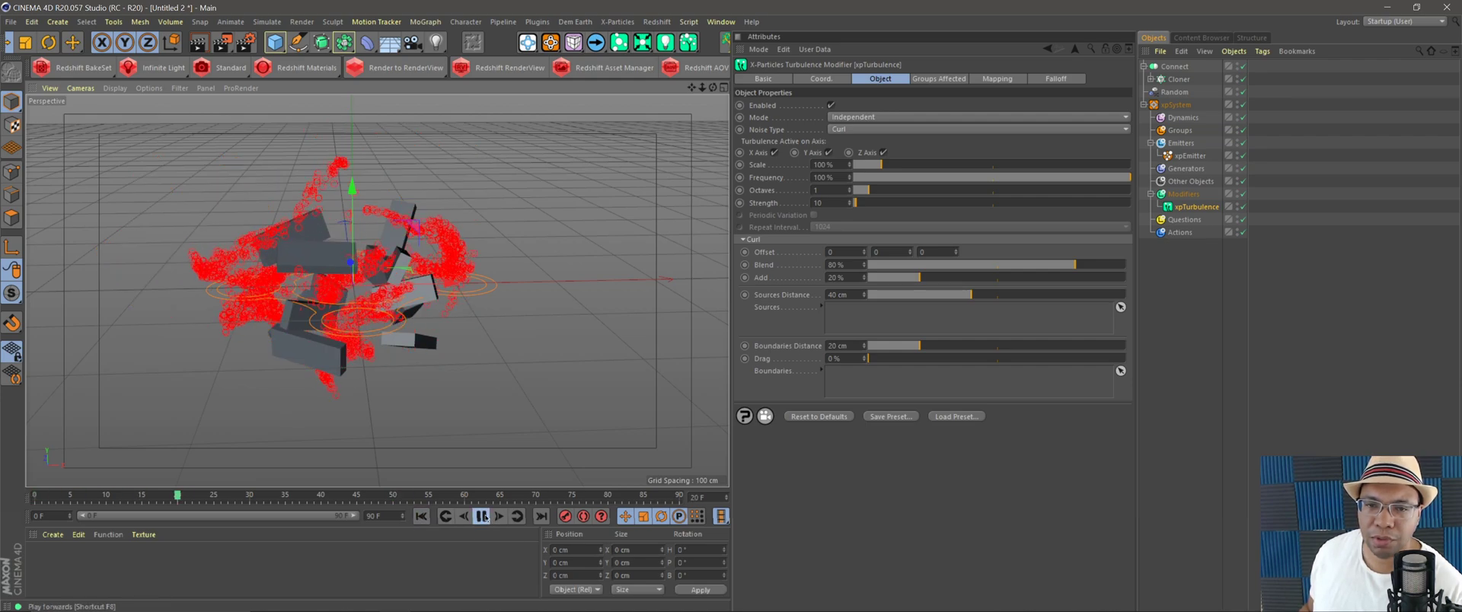
{"action": "left_click", "coordinate": [481, 516]}
{"action": "left_click", "coordinate": [421, 516]}
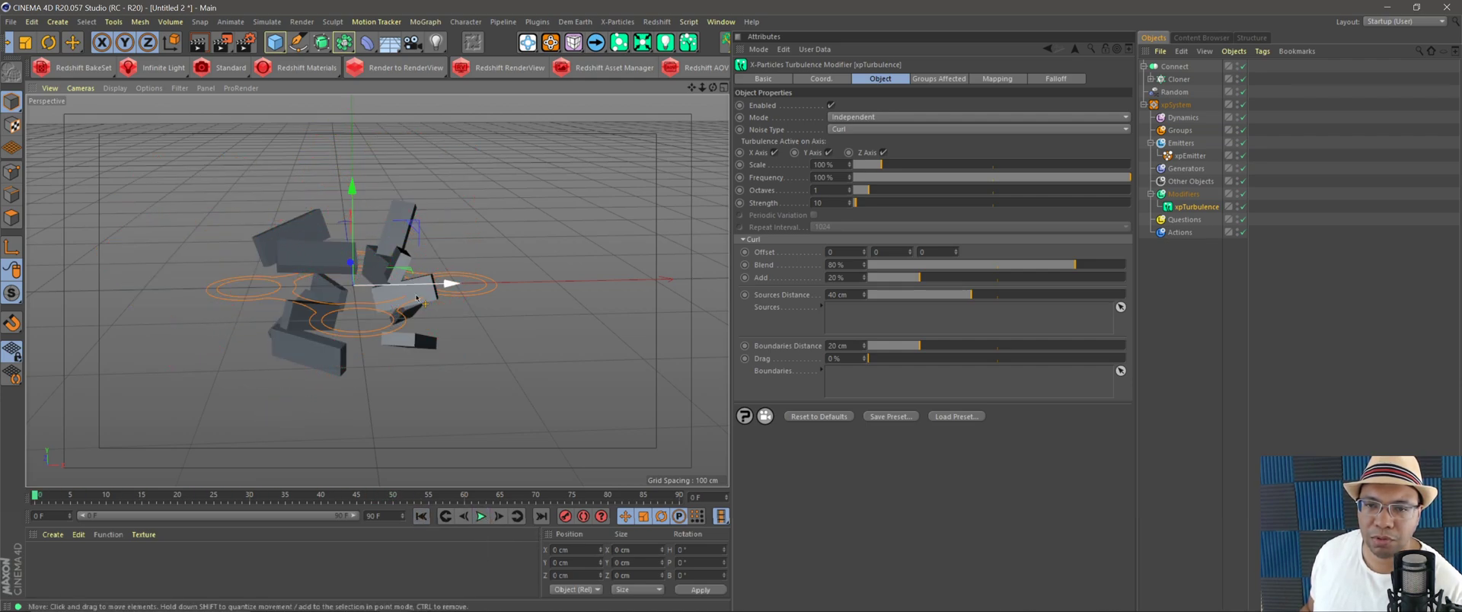
{"action": "left_click_drag", "start_coordinate": [417, 297], "coordinate": [392, 375], "text": "alt"}
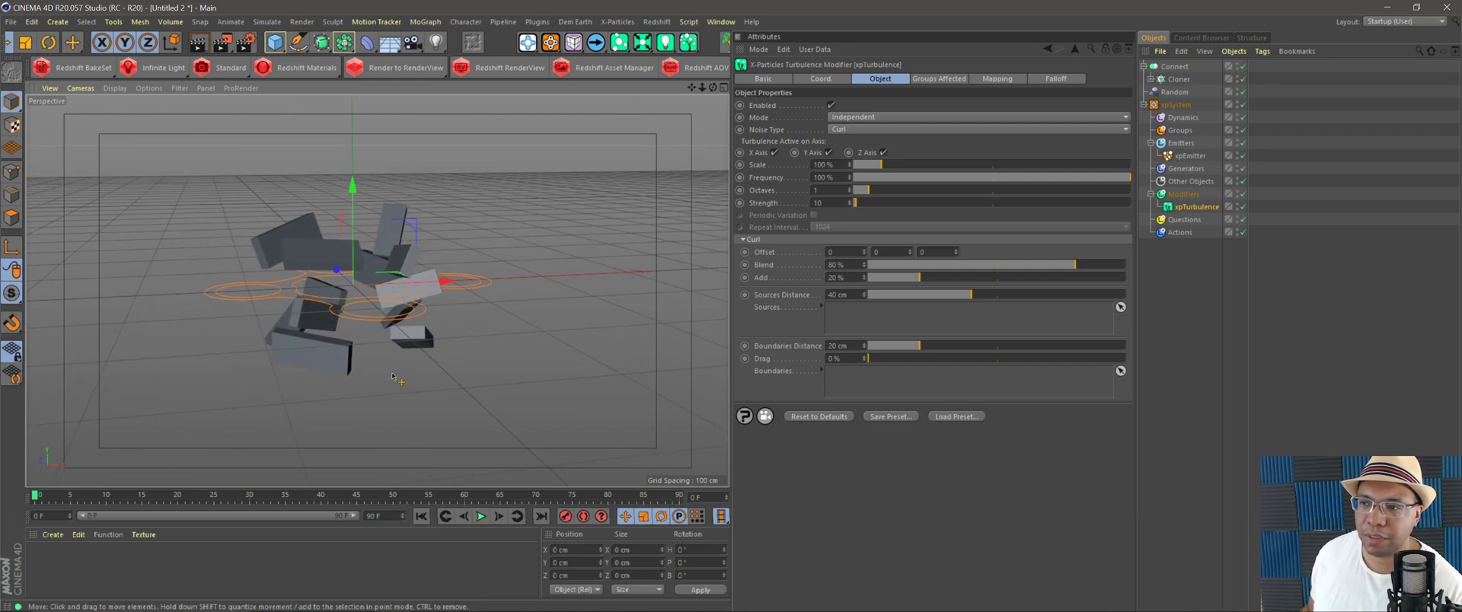
Add an xpConstraints object to the Dynamics folder of the X-Particles system.
{"action": "left_click", "coordinate": [1176, 118]}
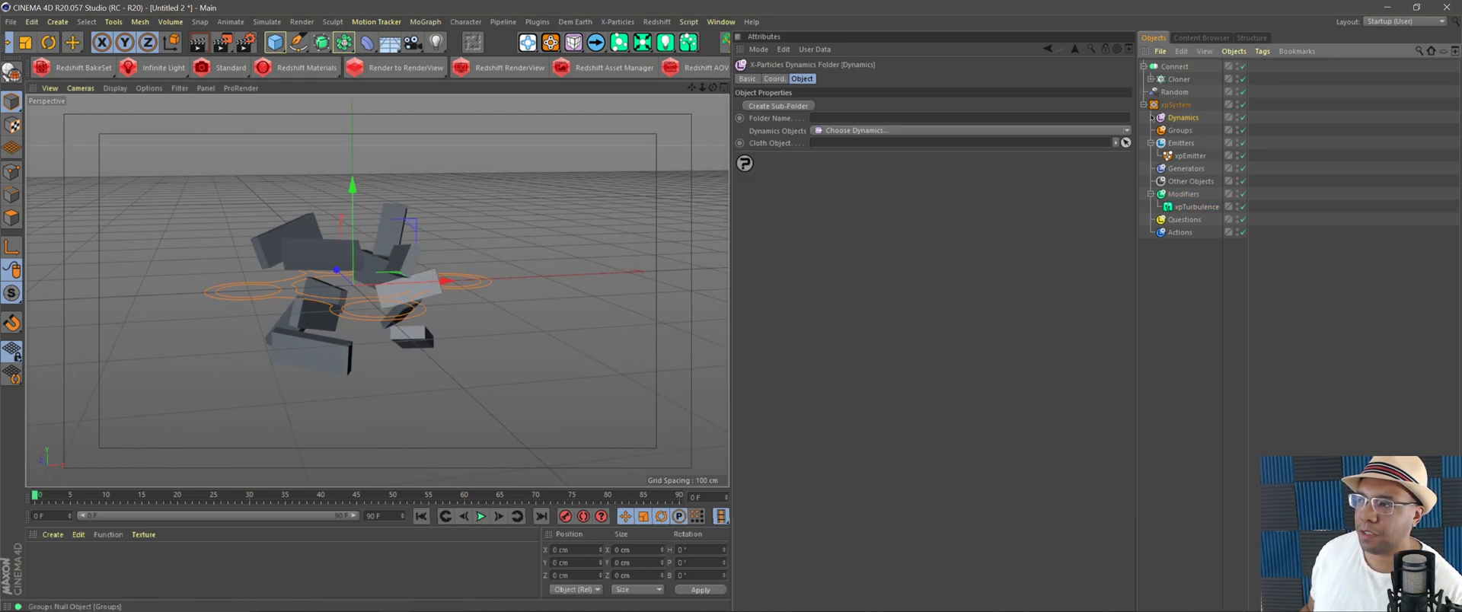
{"action": "left_click", "coordinate": [829, 131]}
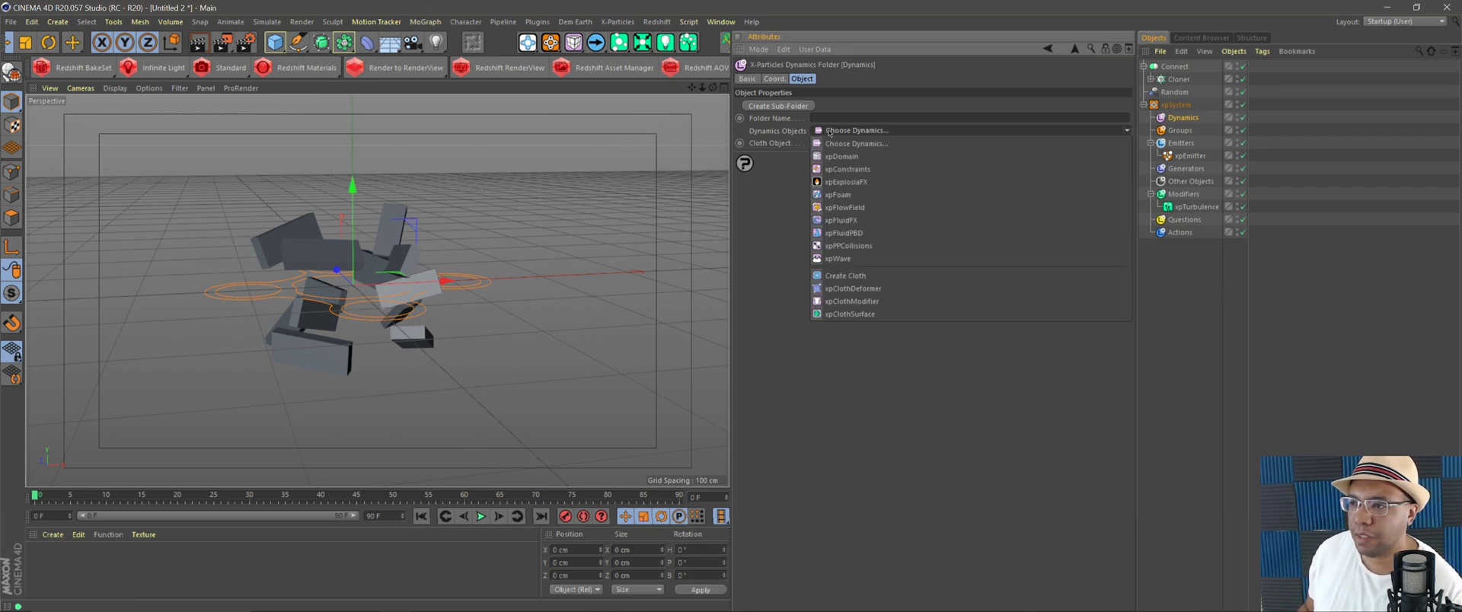
{"action": "left_click", "coordinate": [850, 169]}
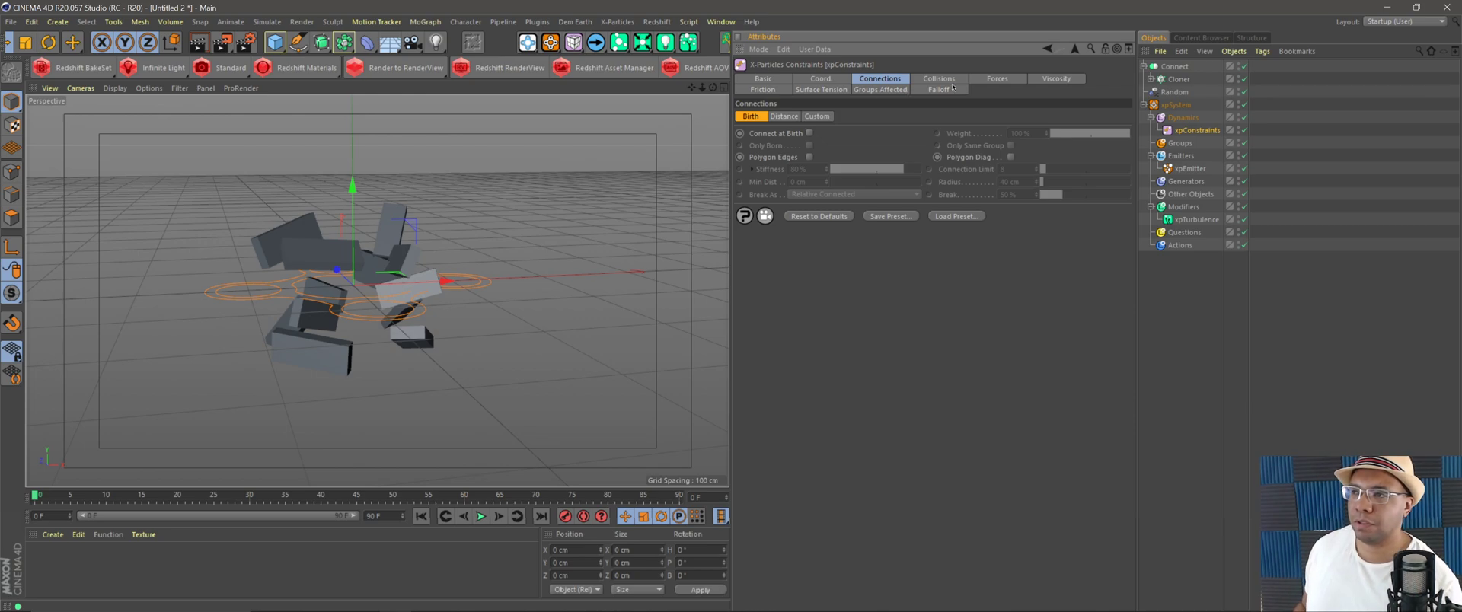
Enable Collisions in the xpConstraints object and set the collision Weight to 10%.
{"action": "left_click", "coordinate": [948, 79]}
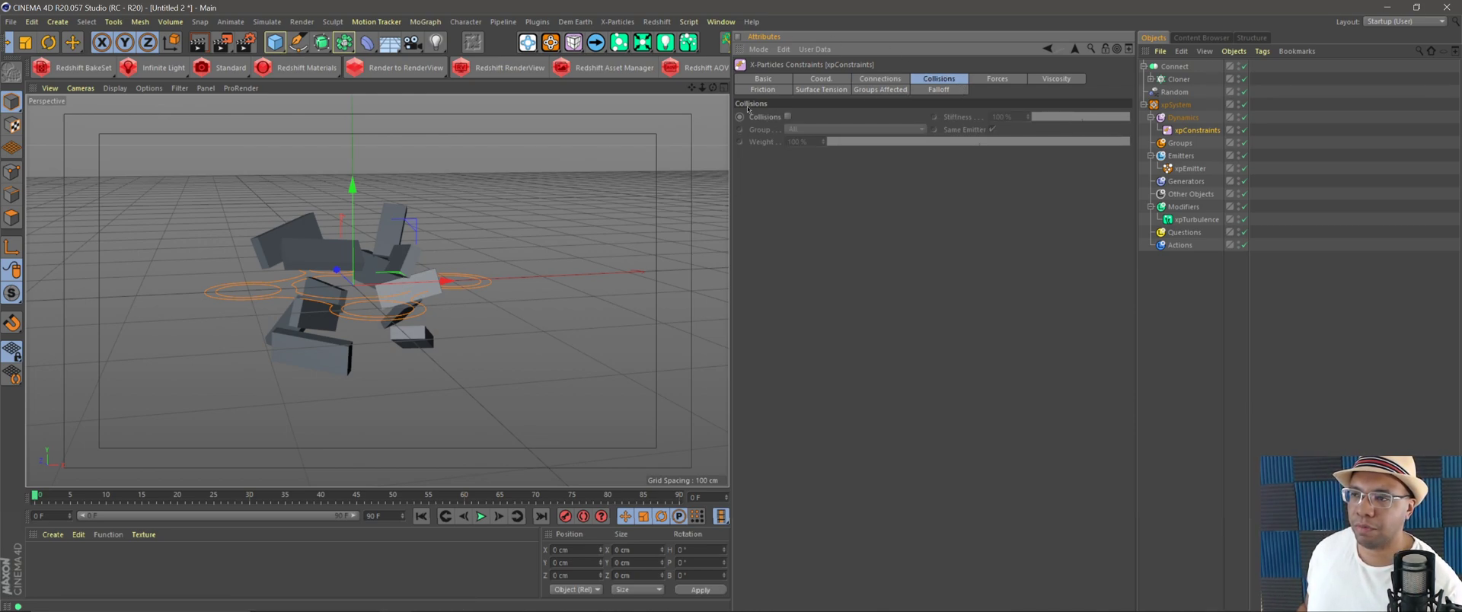
{"action": "left_click", "coordinate": [788, 116]}
{"action": "left_click", "coordinate": [803, 141]}
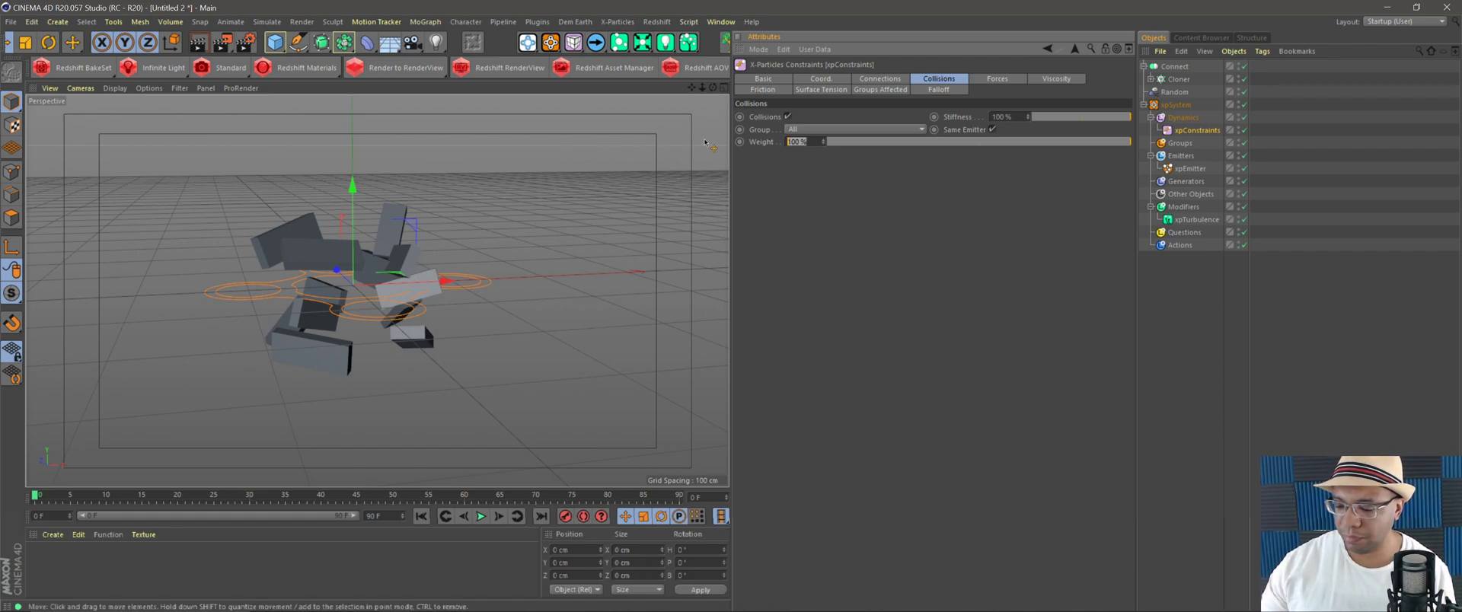
{"action": "key", "text": "BackSpace"}
{"action": "key", "text": "Return"}
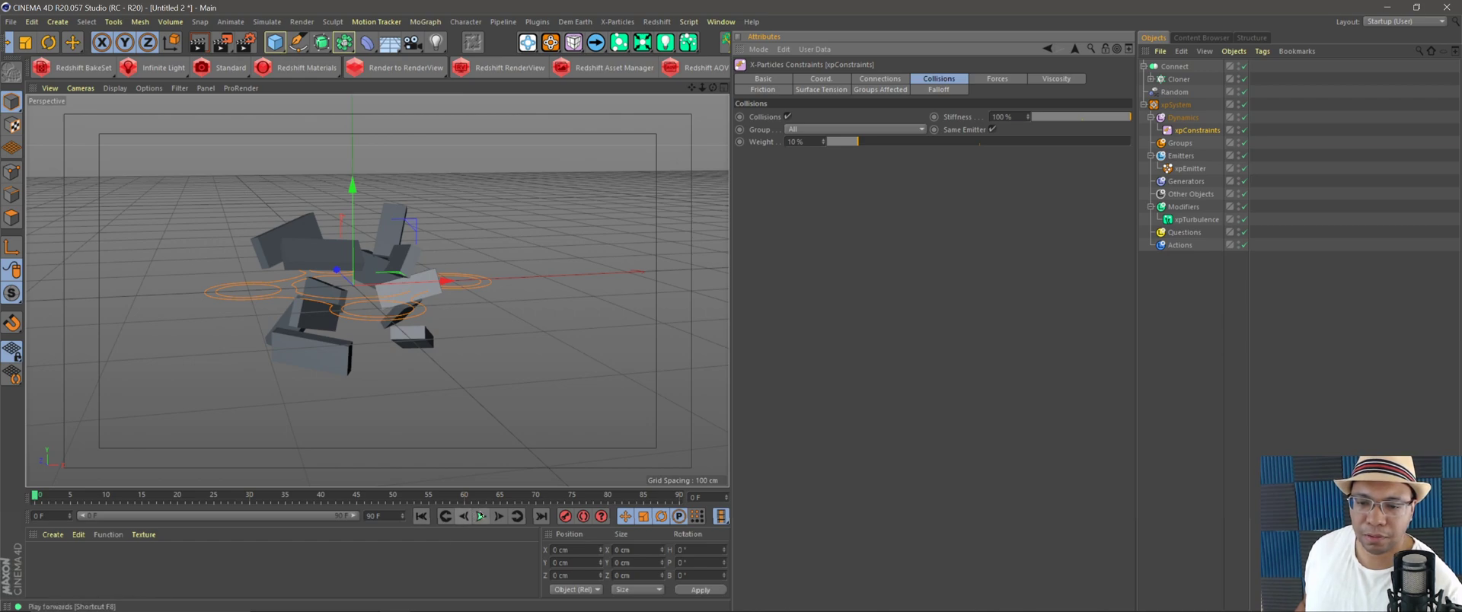
Preview the particle simulation with collisions twice, inspect the particles from another angle and rewind to the first frame.
{"action": "left_click", "coordinate": [481, 516]}
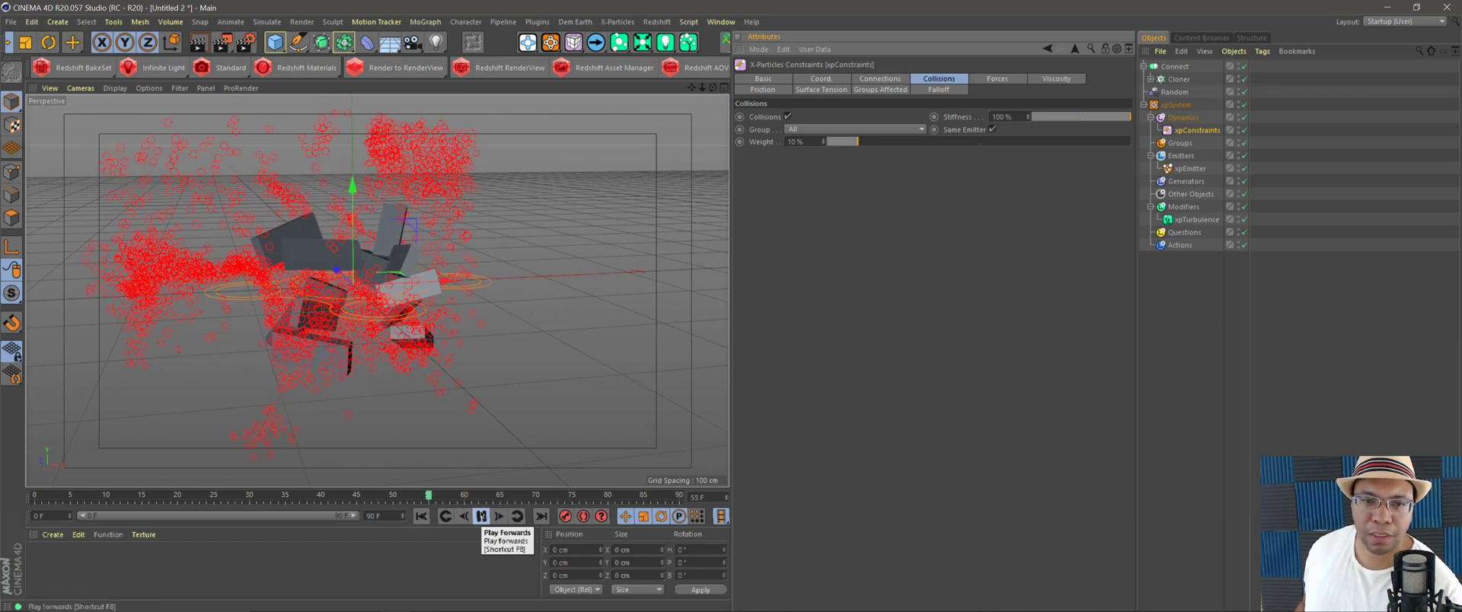
{"action": "left_click", "coordinate": [481, 516]}
{"action": "left_click", "coordinate": [421, 516]}
{"action": "left_click", "coordinate": [482, 516]}
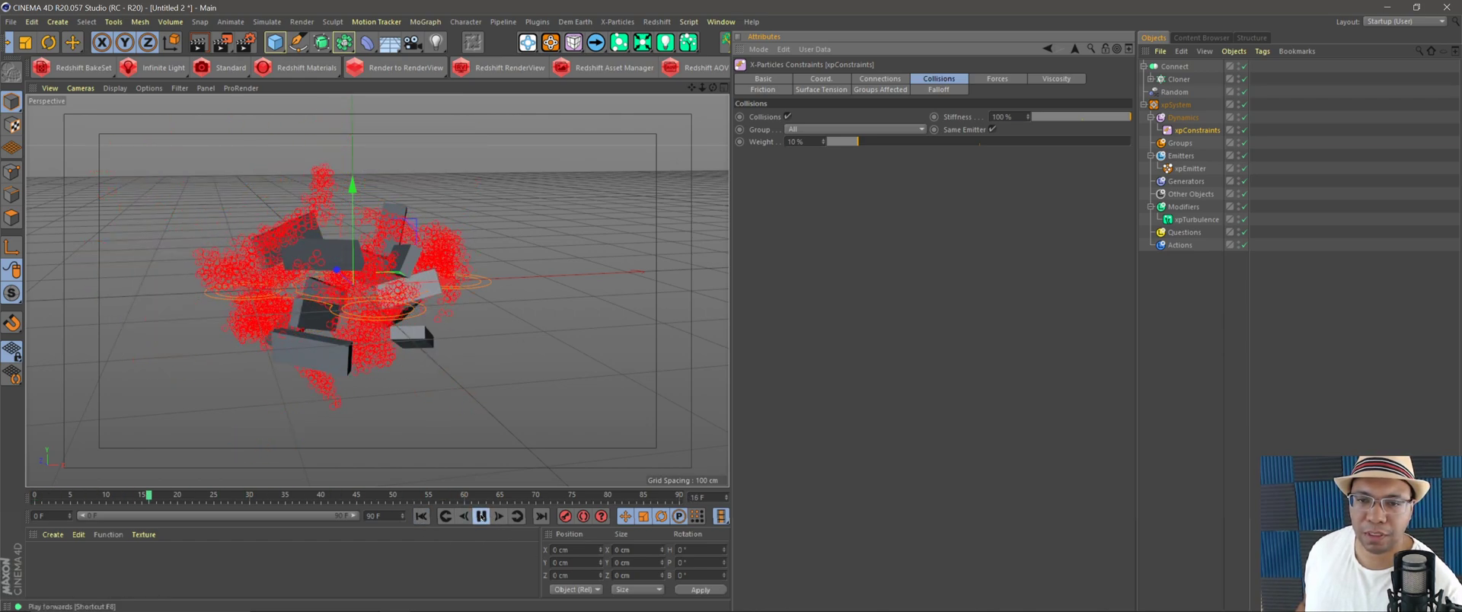
{"action": "left_click", "coordinate": [481, 517]}
{"action": "left_click_drag", "start_coordinate": [343, 327], "coordinate": [369, 319], "text": "alt"}
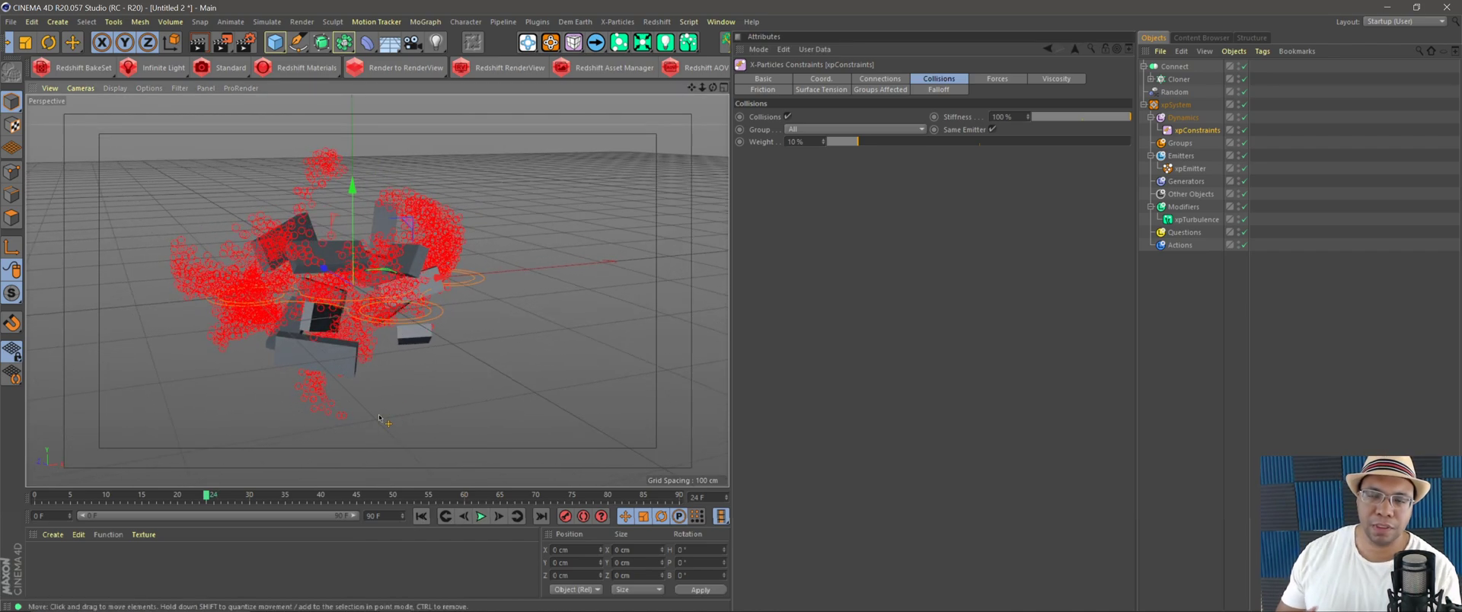
{"action": "left_click", "coordinate": [421, 517]}
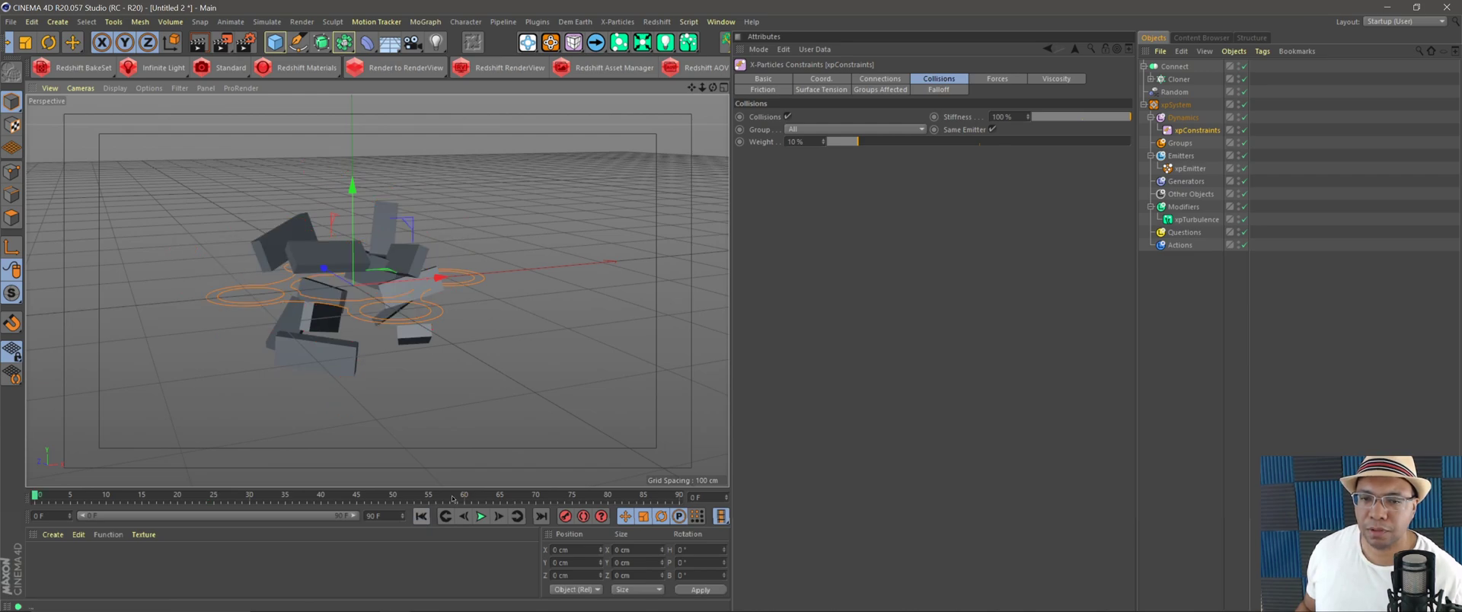
Add an xpExplosiaFX object to the Dynamics folder and view its bounds around the block cluster.
{"action": "left_click", "coordinate": [1184, 118]}
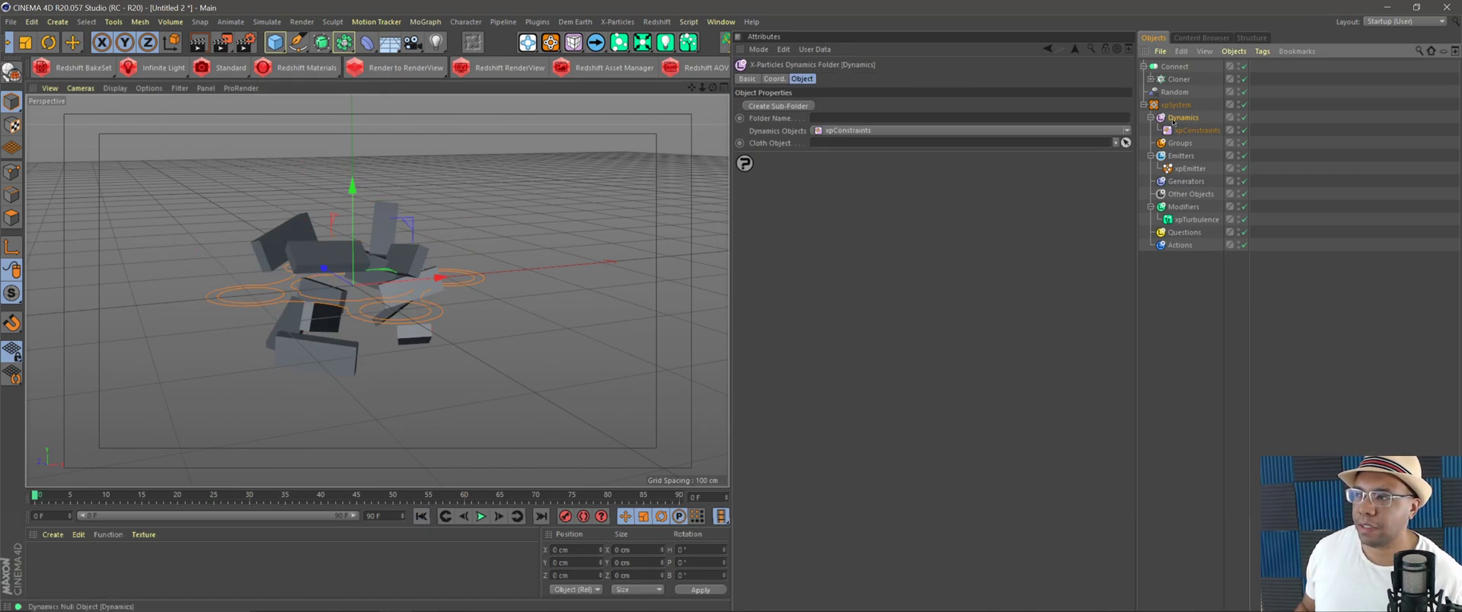
{"action": "left_click", "coordinate": [830, 131]}
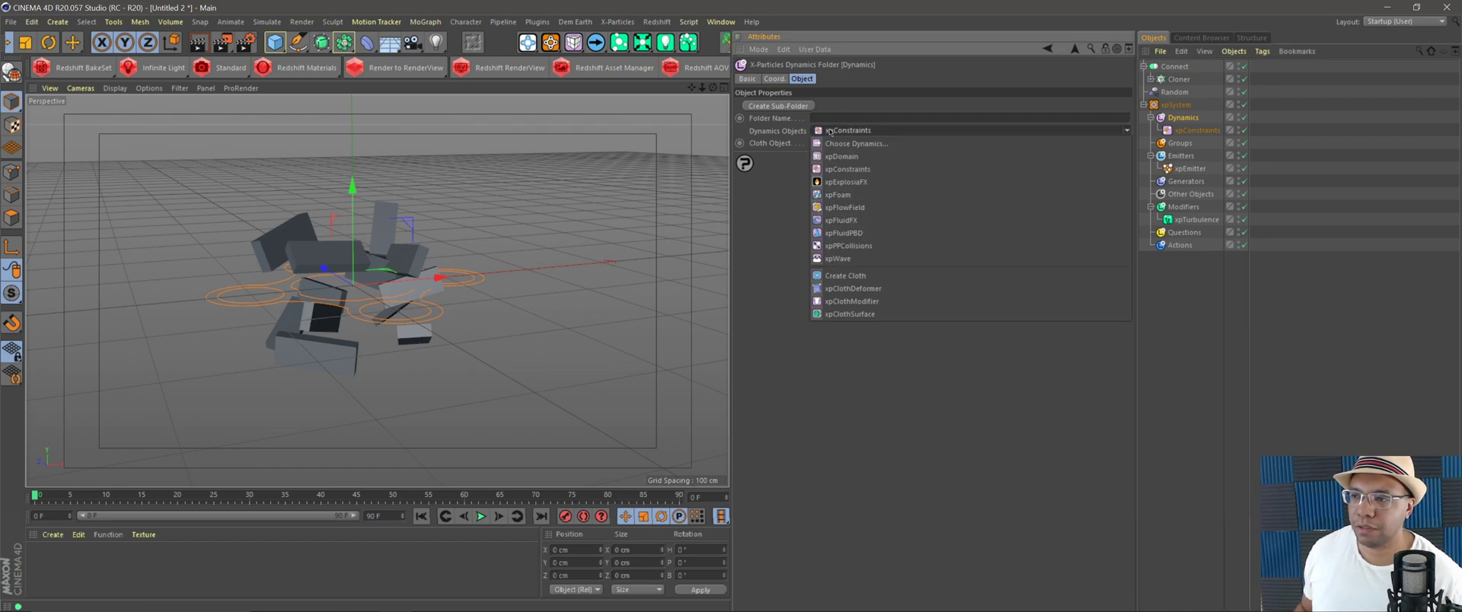
{"action": "left_click", "coordinate": [858, 182]}
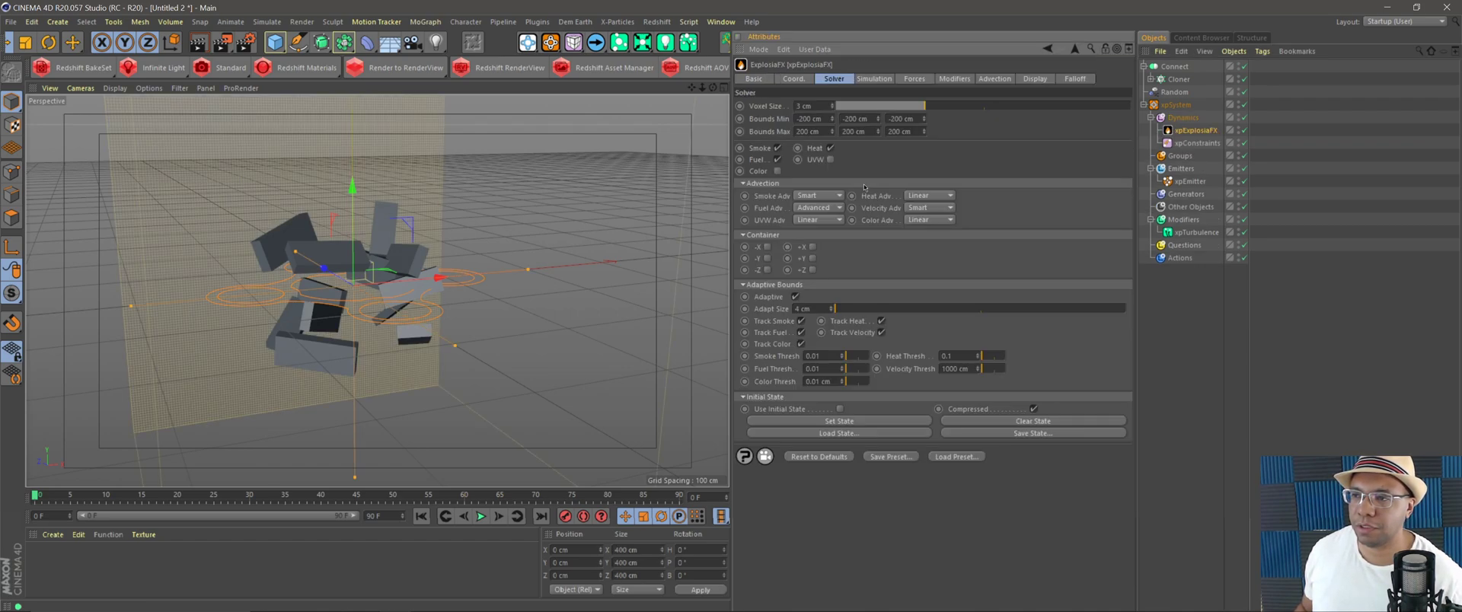
{"action": "left_click_drag", "start_coordinate": [467, 281], "coordinate": [351, 282], "text": "alt"}
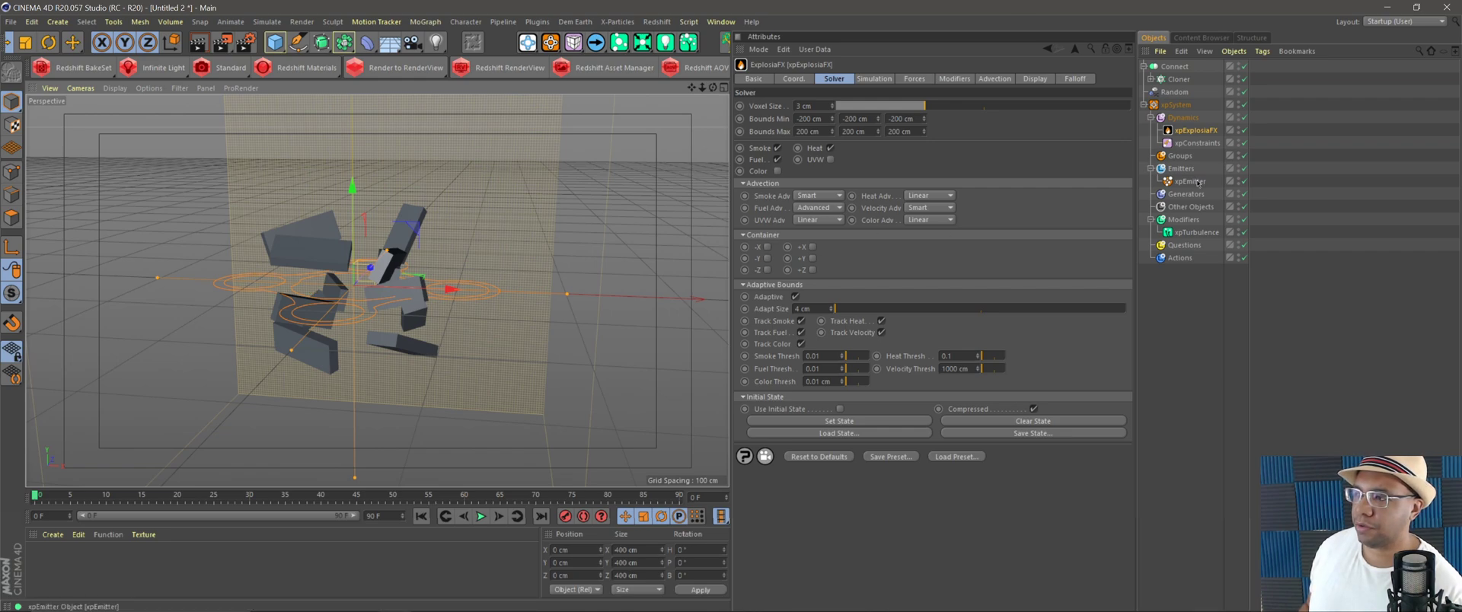
Add an xpExplosiaFX Source tag to the xpEmitter.
{"action": "left_click", "coordinate": [1190, 181]}
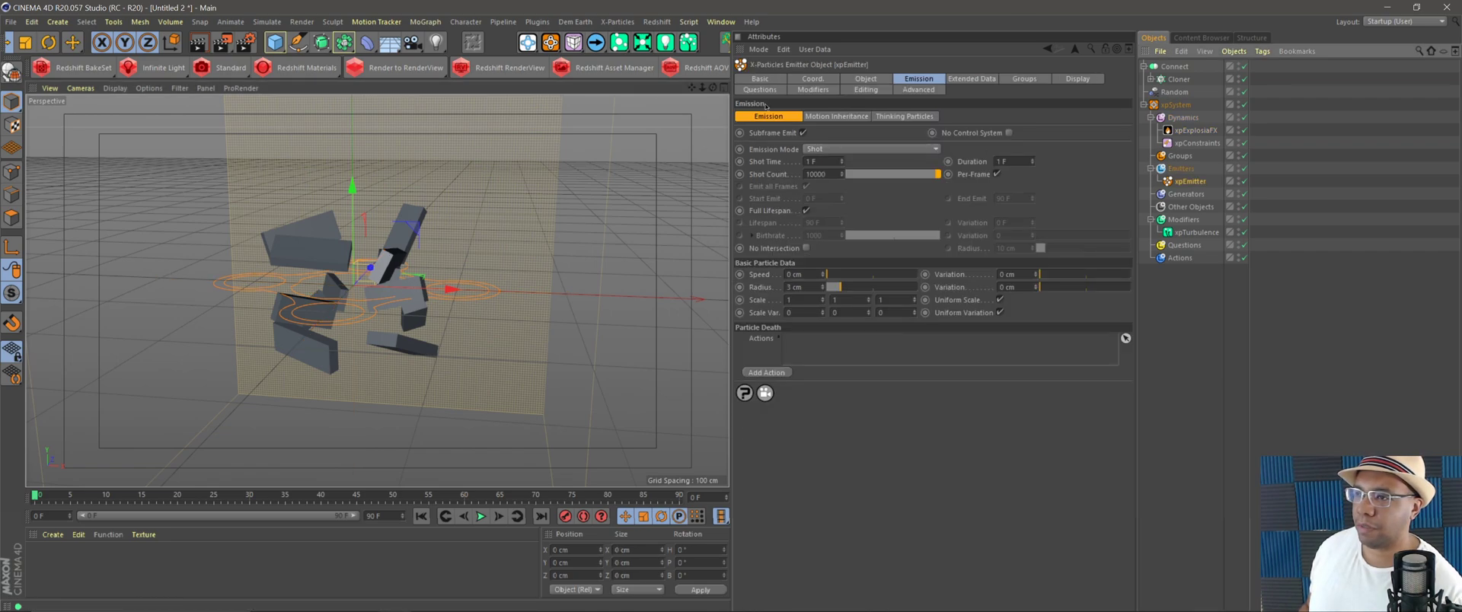
{"action": "left_click", "coordinate": [1262, 51]}
{"action": "mouse_move", "coordinate": [1294, 225]}
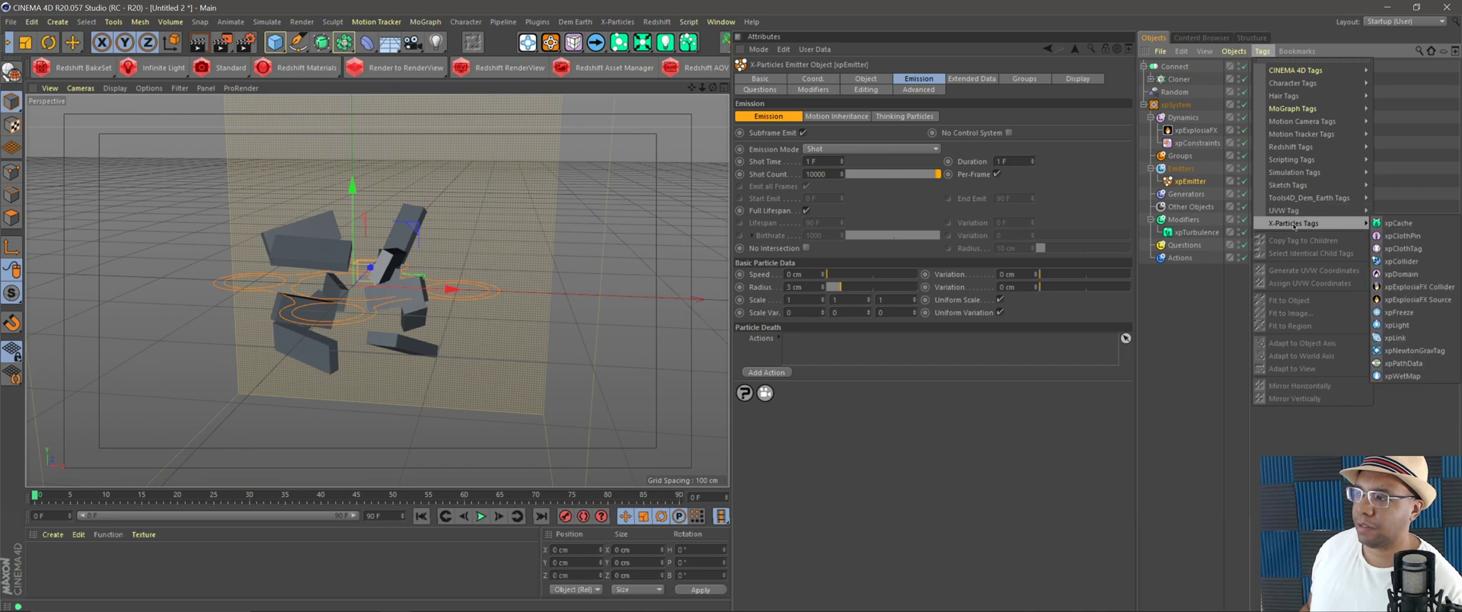
{"action": "left_click", "coordinate": [1417, 301]}
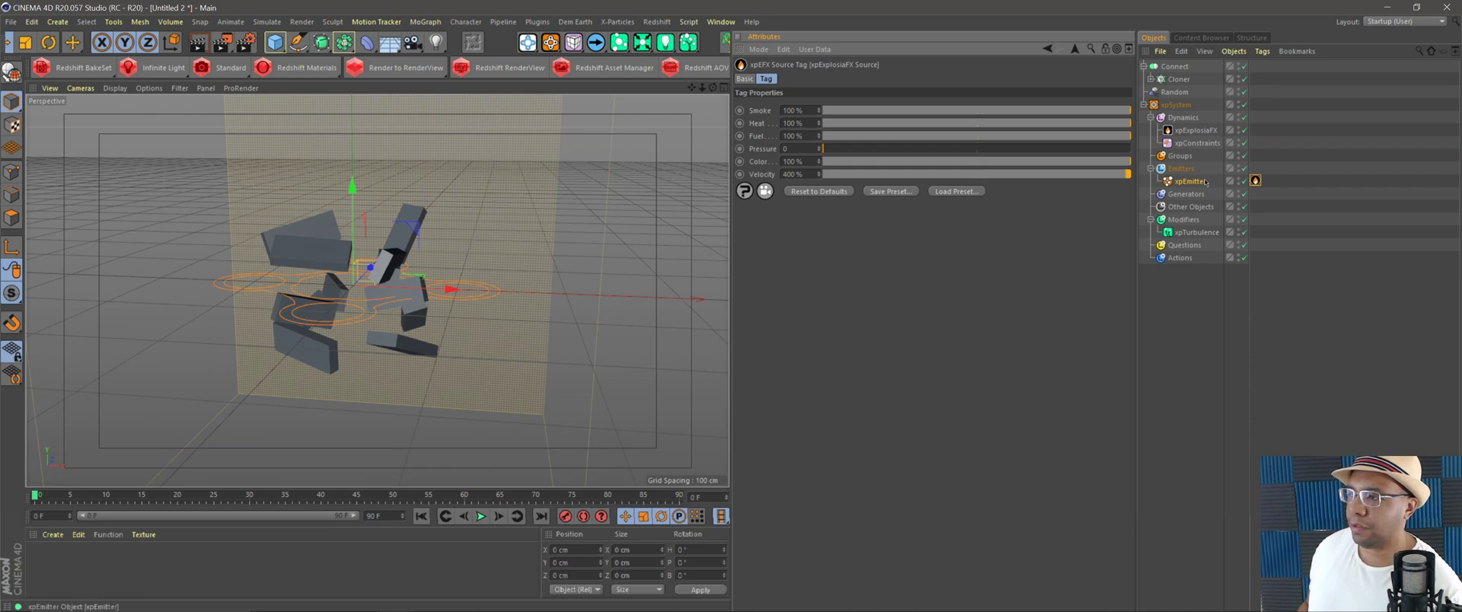
Set Fuel to 1 in the xpEmitter's extended physical data so the particles carry fuel.
{"action": "left_click", "coordinate": [1048, 48]}
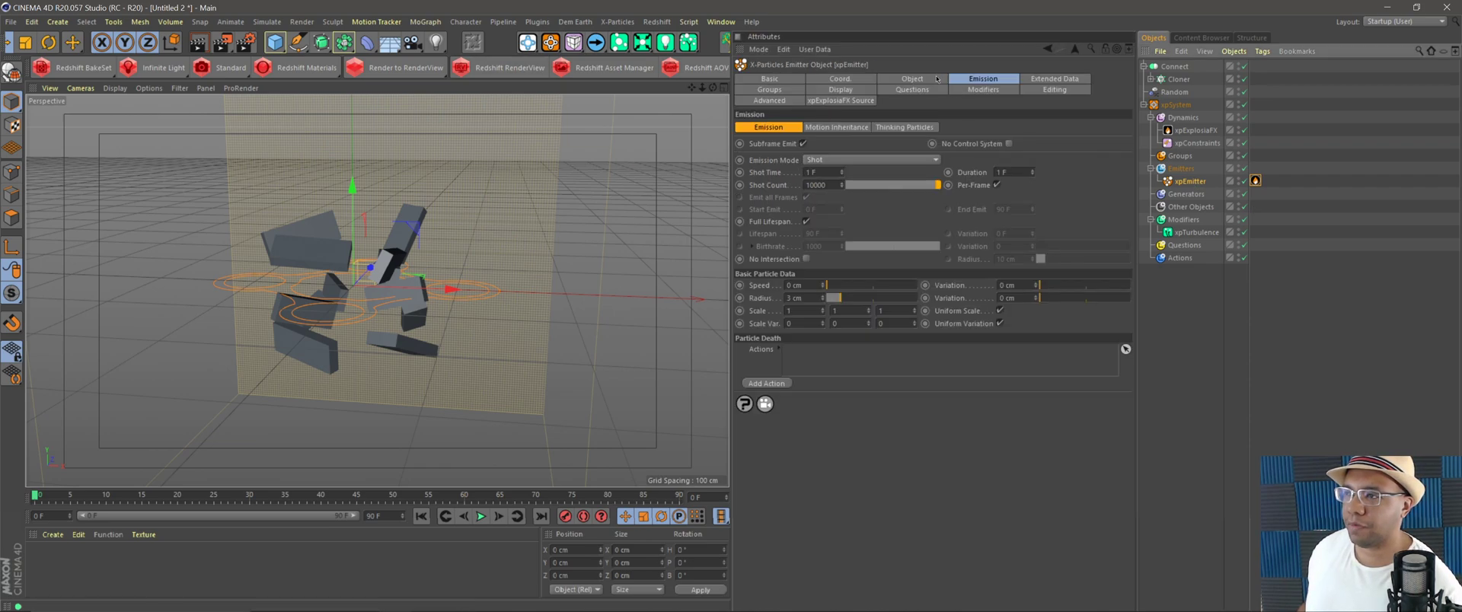
{"action": "left_click", "coordinate": [995, 82]}
{"action": "left_click", "coordinate": [836, 127]}
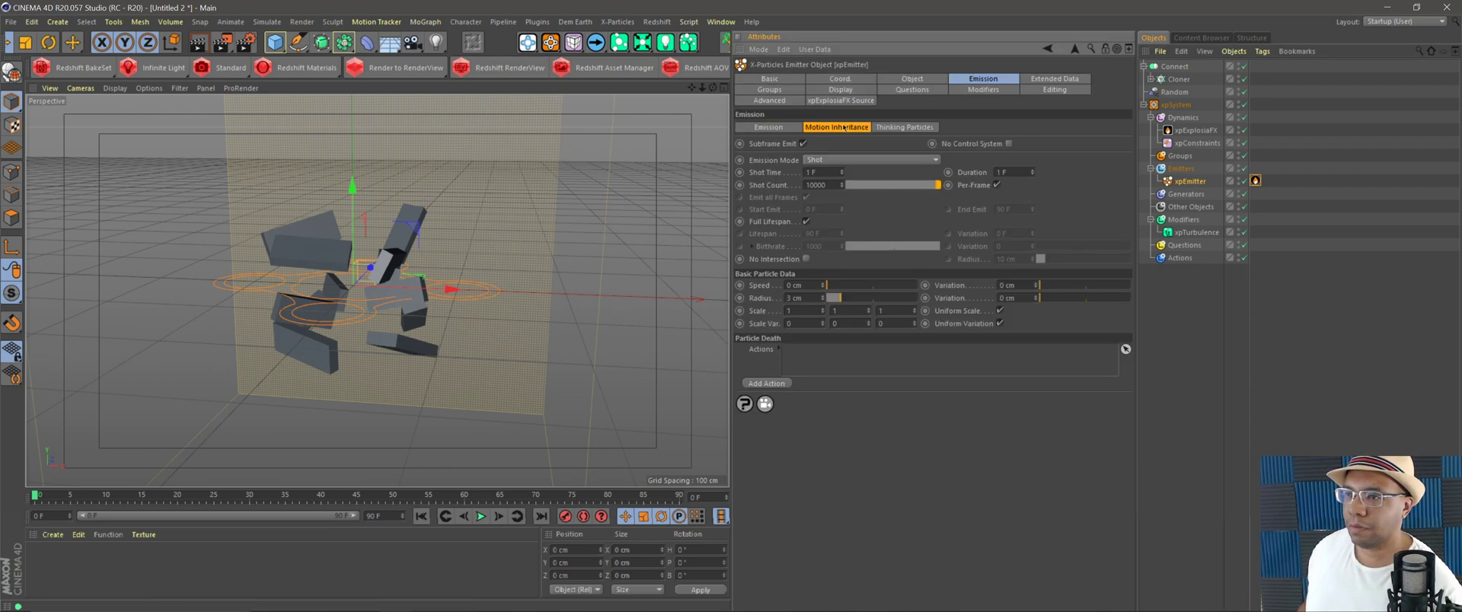
{"action": "left_click", "coordinate": [885, 128]}
{"action": "left_click", "coordinate": [913, 79]}
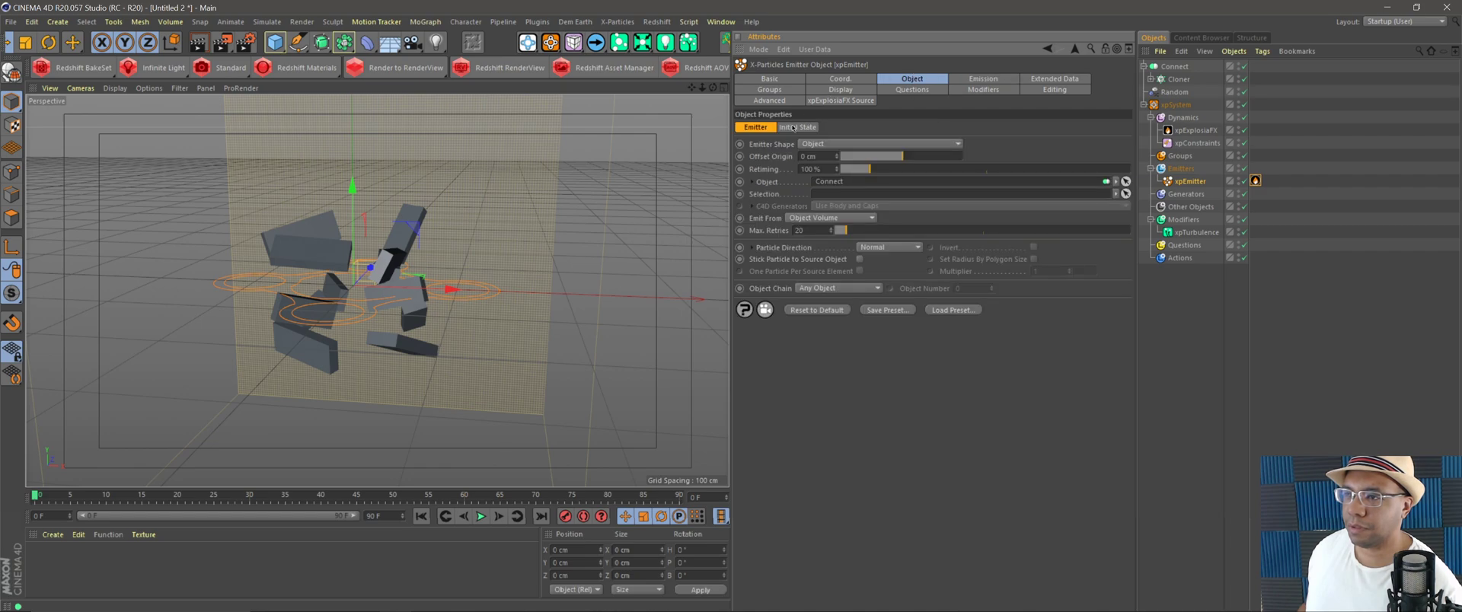
{"action": "left_click", "coordinate": [793, 128]}
{"action": "left_click", "coordinate": [975, 80]}
{"action": "left_click", "coordinate": [781, 128]}
{"action": "left_click", "coordinate": [855, 128]}
{"action": "left_click", "coordinate": [1051, 78]}
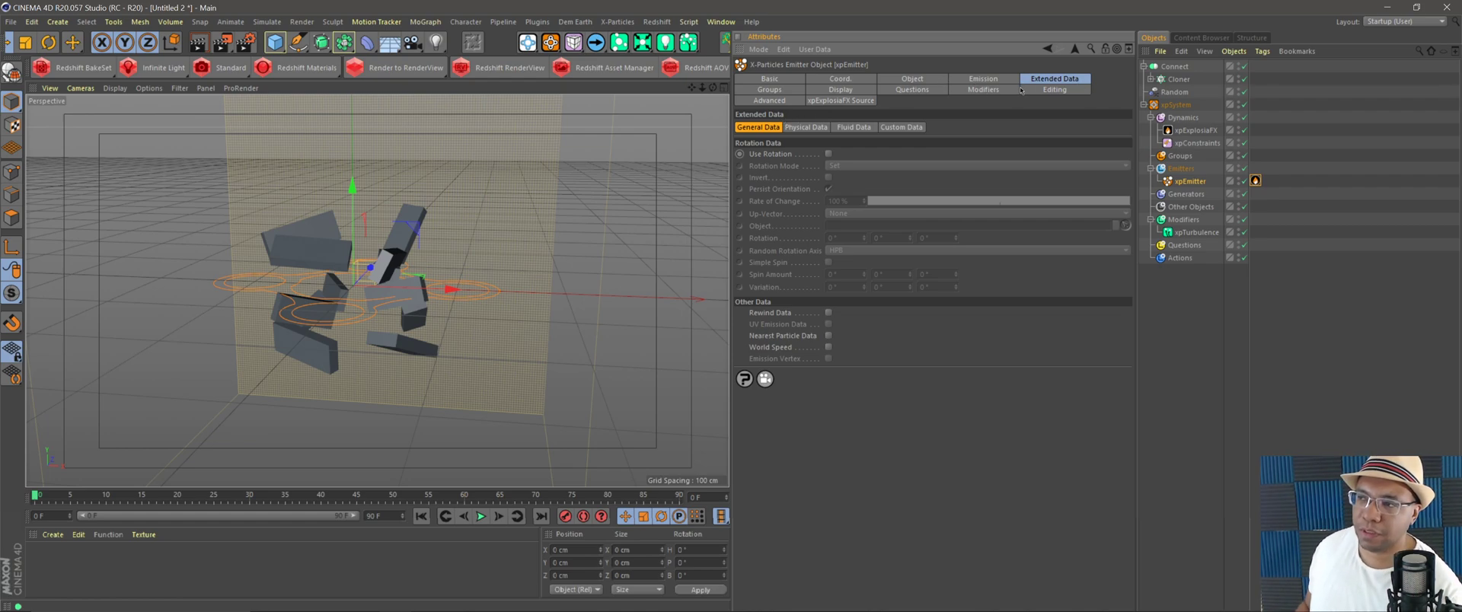
{"action": "left_click", "coordinate": [801, 127]}
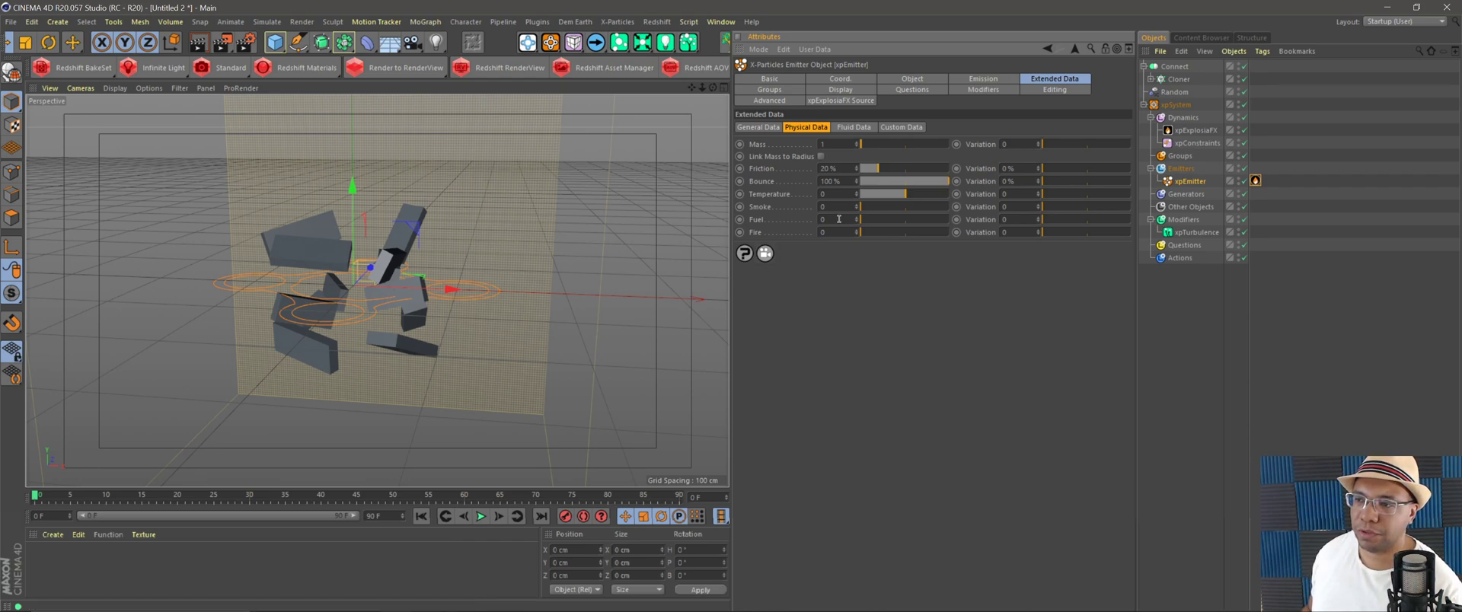
{"action": "type", "text": "1"}
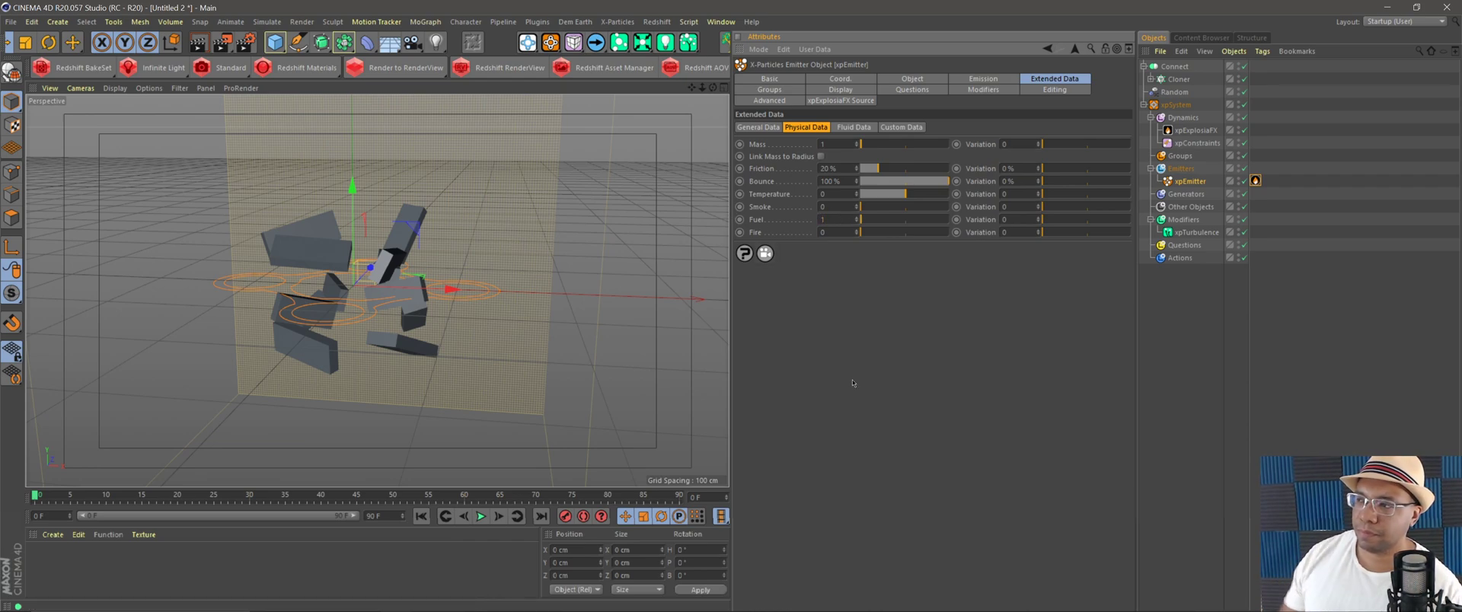
Preview the fuel-driven explosion, inspect the smoke from a lower angle and rewind to the first frame.
{"action": "left_click", "coordinate": [480, 516]}
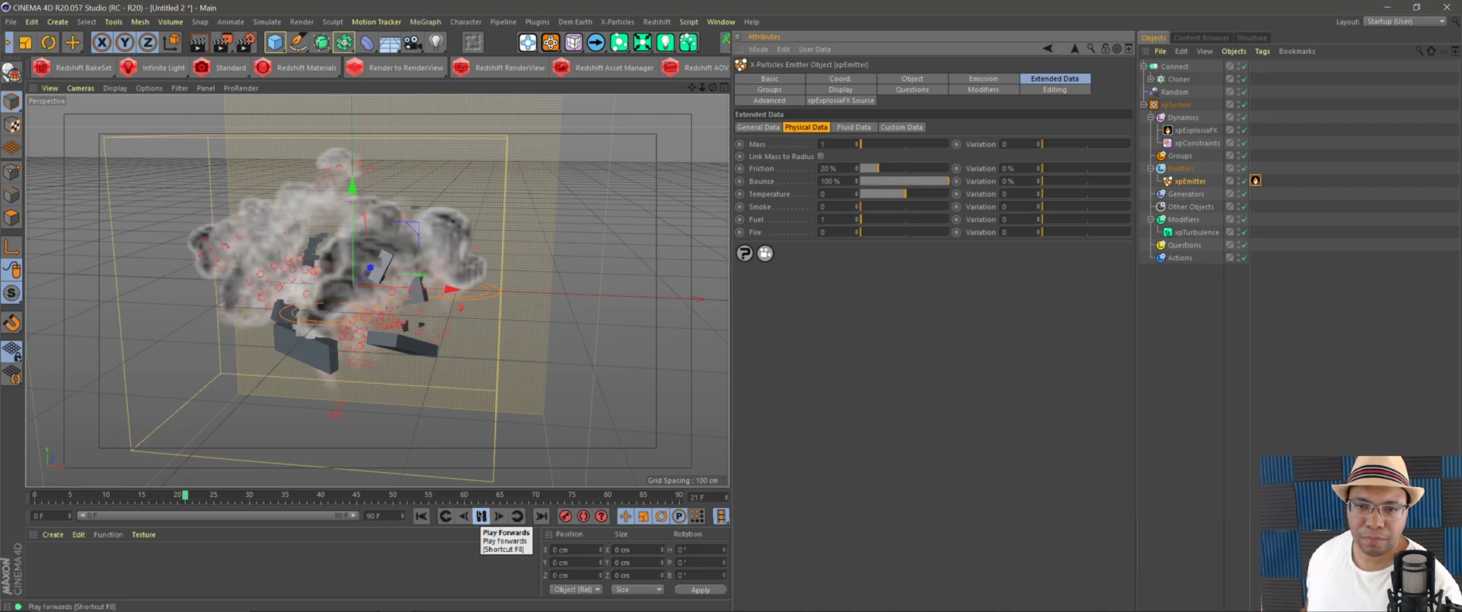
{"action": "left_click", "coordinate": [479, 517]}
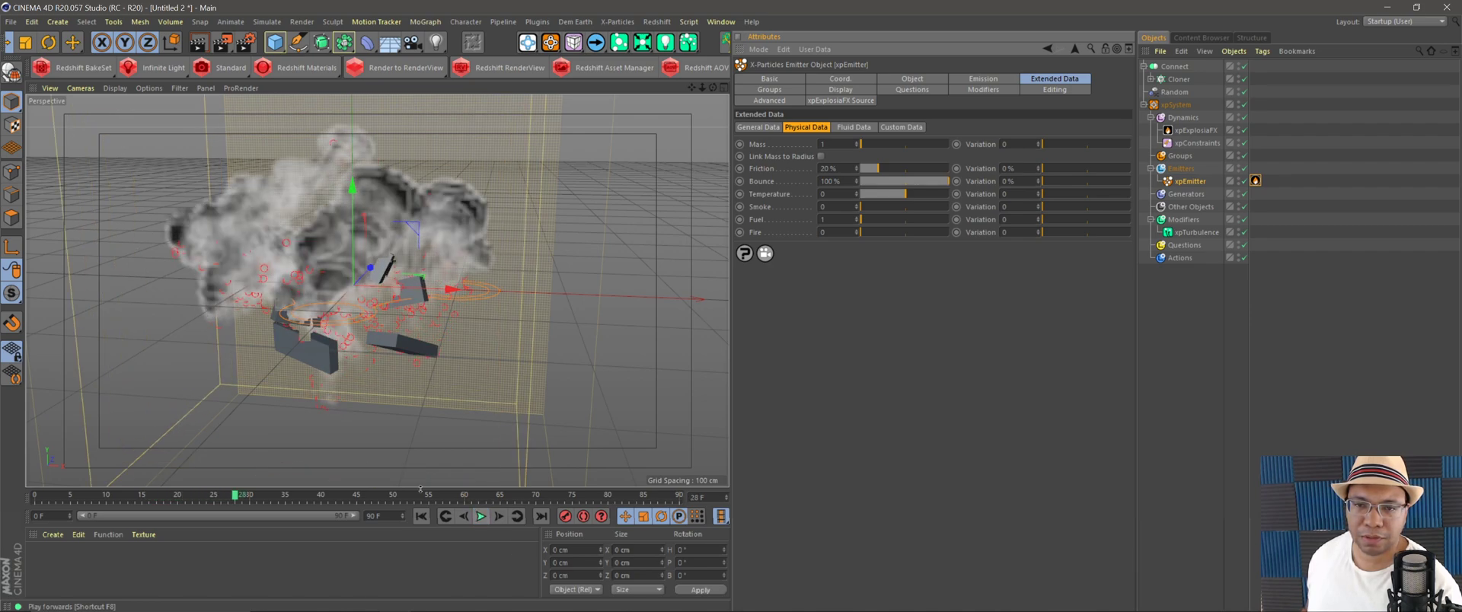
{"action": "left_click_drag", "start_coordinate": [456, 320], "coordinate": [503, 297], "text": "alt"}
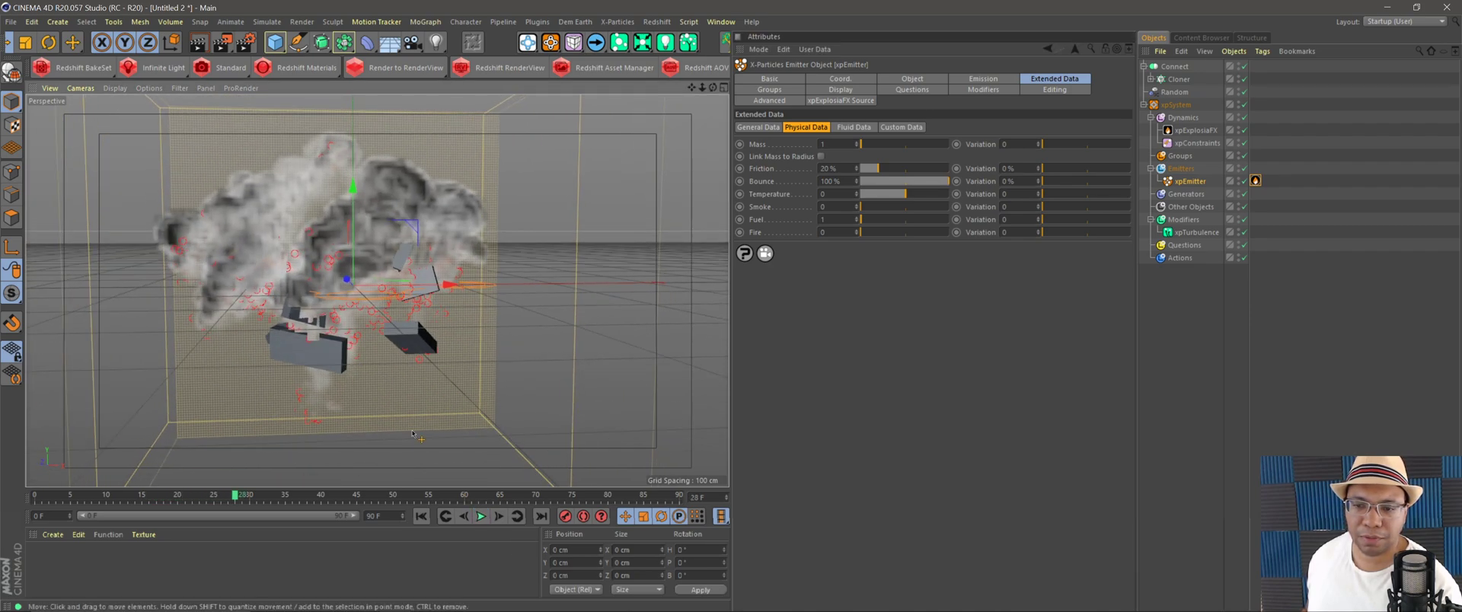
{"action": "left_click", "coordinate": [421, 516]}
Set the Gravity in the xpExplosiaFX simulation's Buoyancy settings to 0 cm.
{"action": "left_click", "coordinate": [1195, 130]}
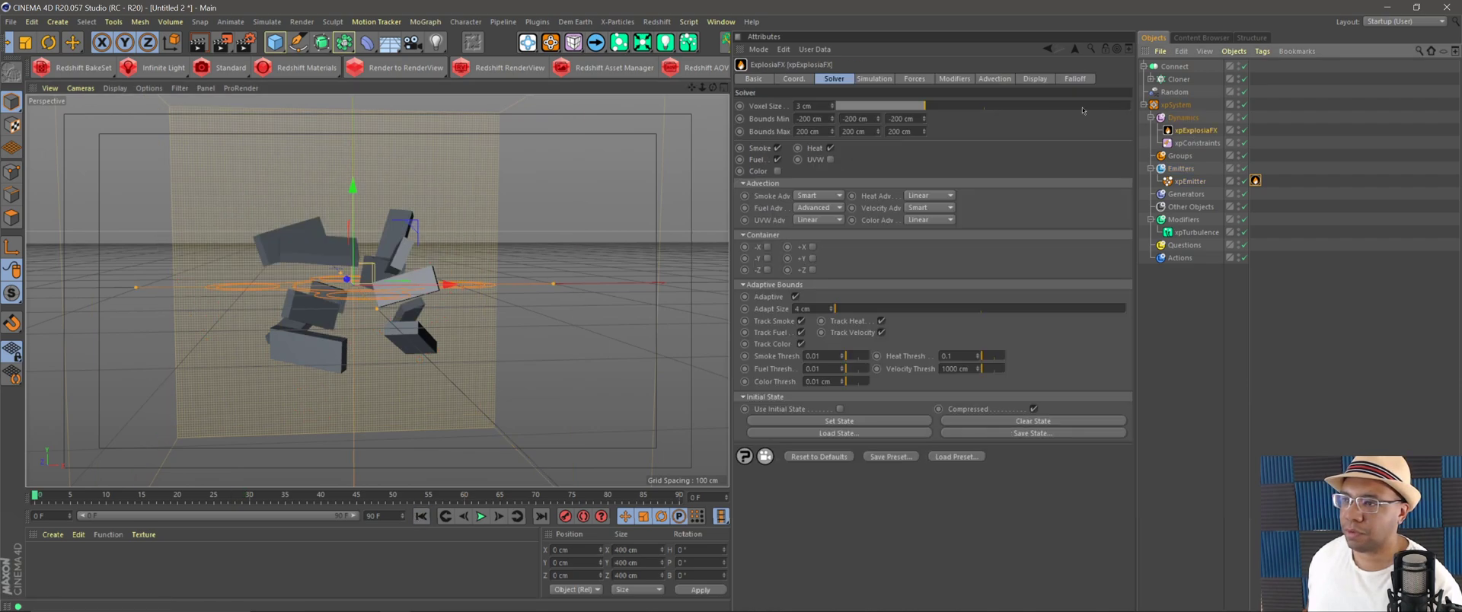
{"action": "left_click", "coordinate": [876, 79]}
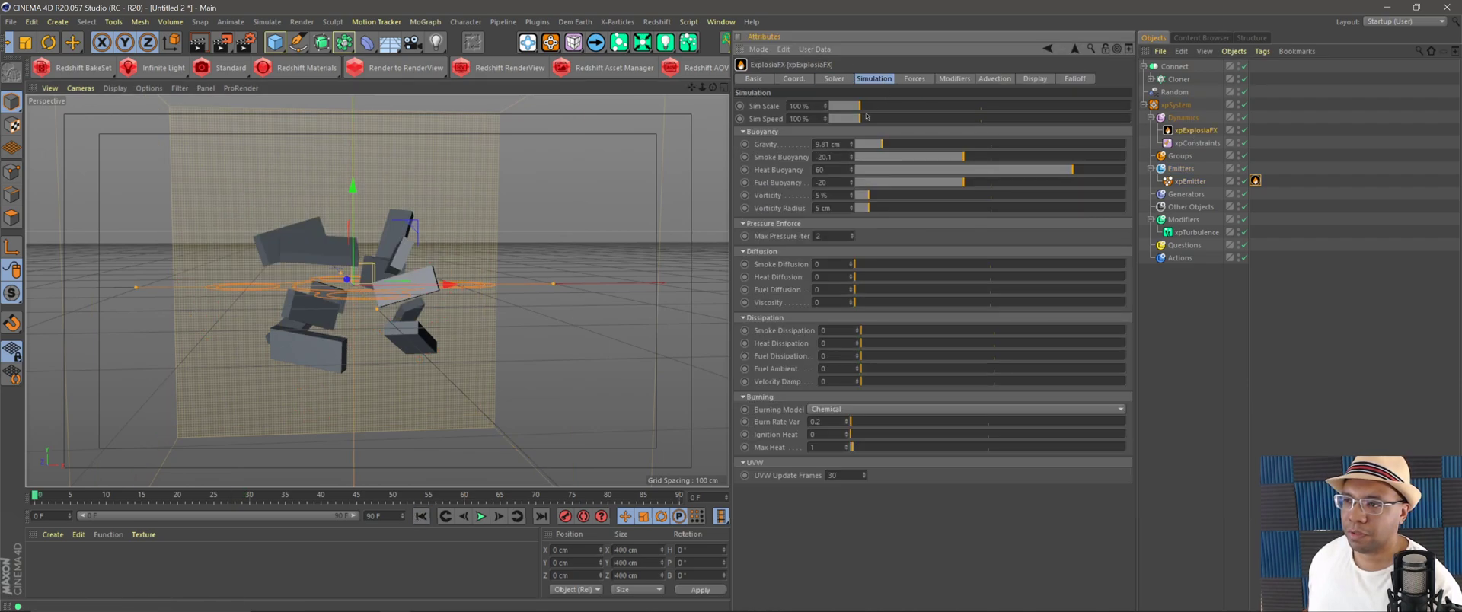
{"action": "left_click", "coordinate": [844, 144]}
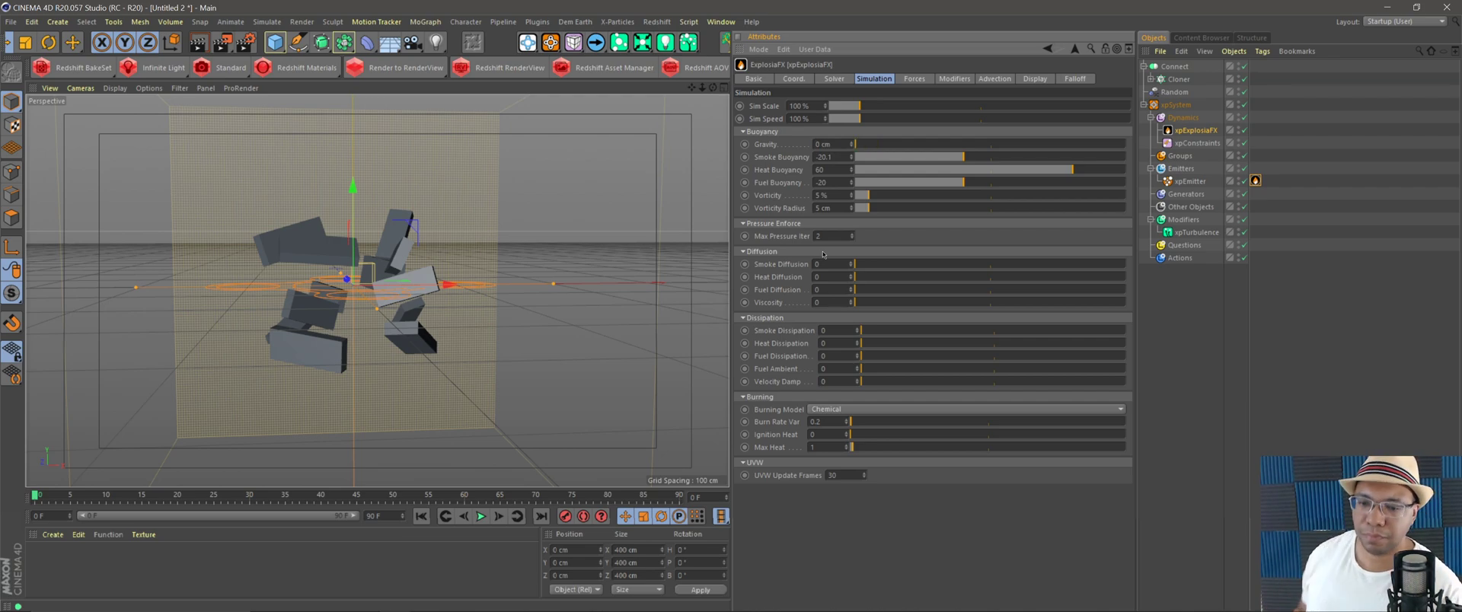
Preview the explosion without gravity, inspect it from another angle and return to the start.
{"action": "left_click", "coordinate": [481, 517]}
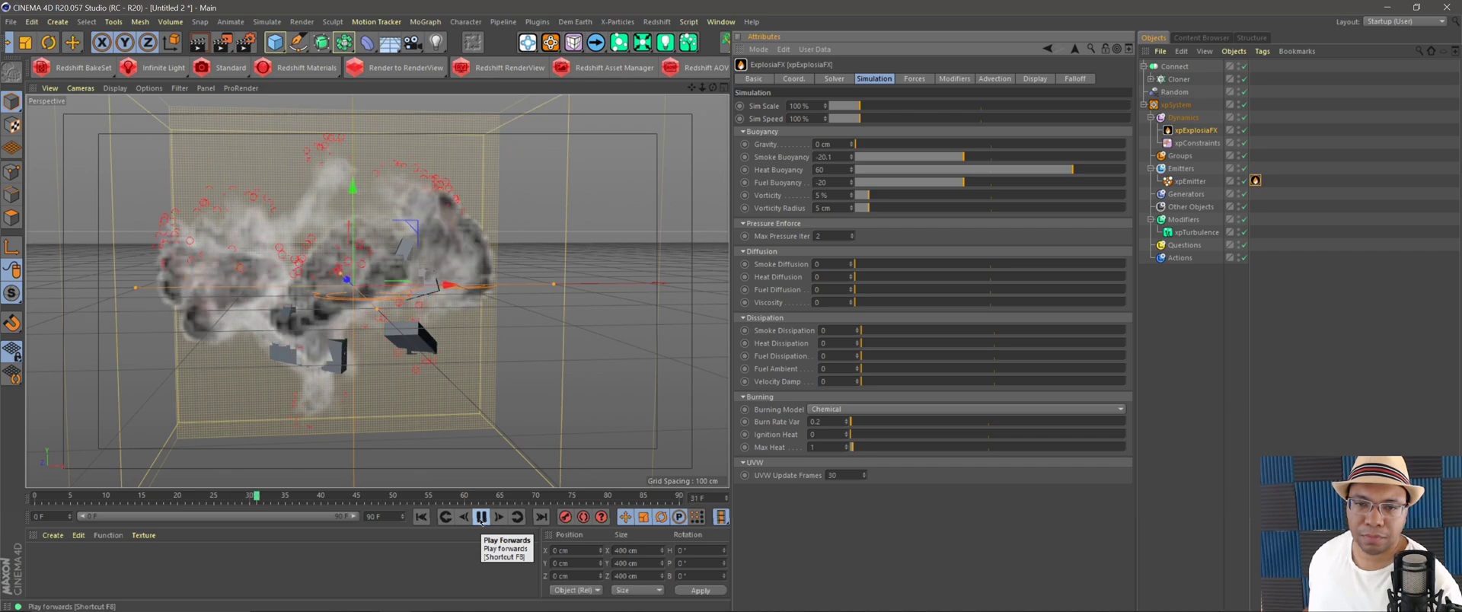
{"action": "left_click", "coordinate": [480, 517]}
{"action": "left_click_drag", "start_coordinate": [327, 335], "coordinate": [425, 368], "text": "alt"}
{"action": "left_click", "coordinate": [421, 517]}
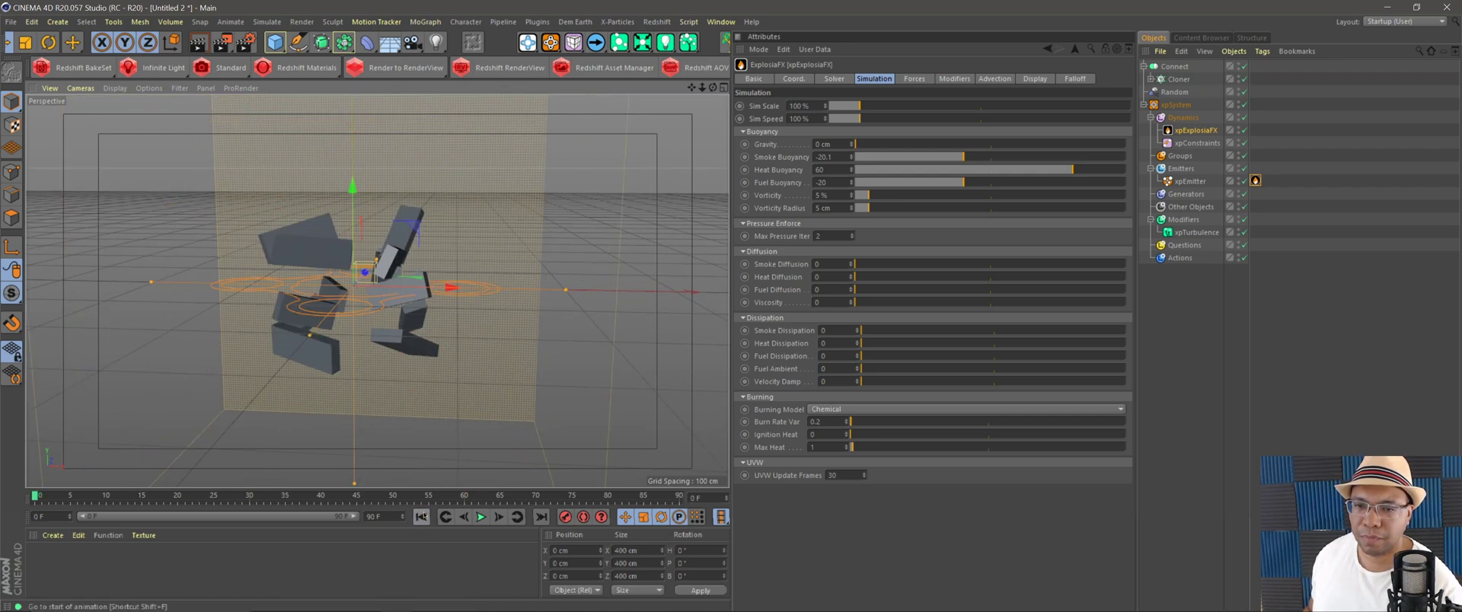
Set the Cloner's grid array count to 3 by 2 by 3.
{"action": "left_click", "coordinate": [1177, 80]}
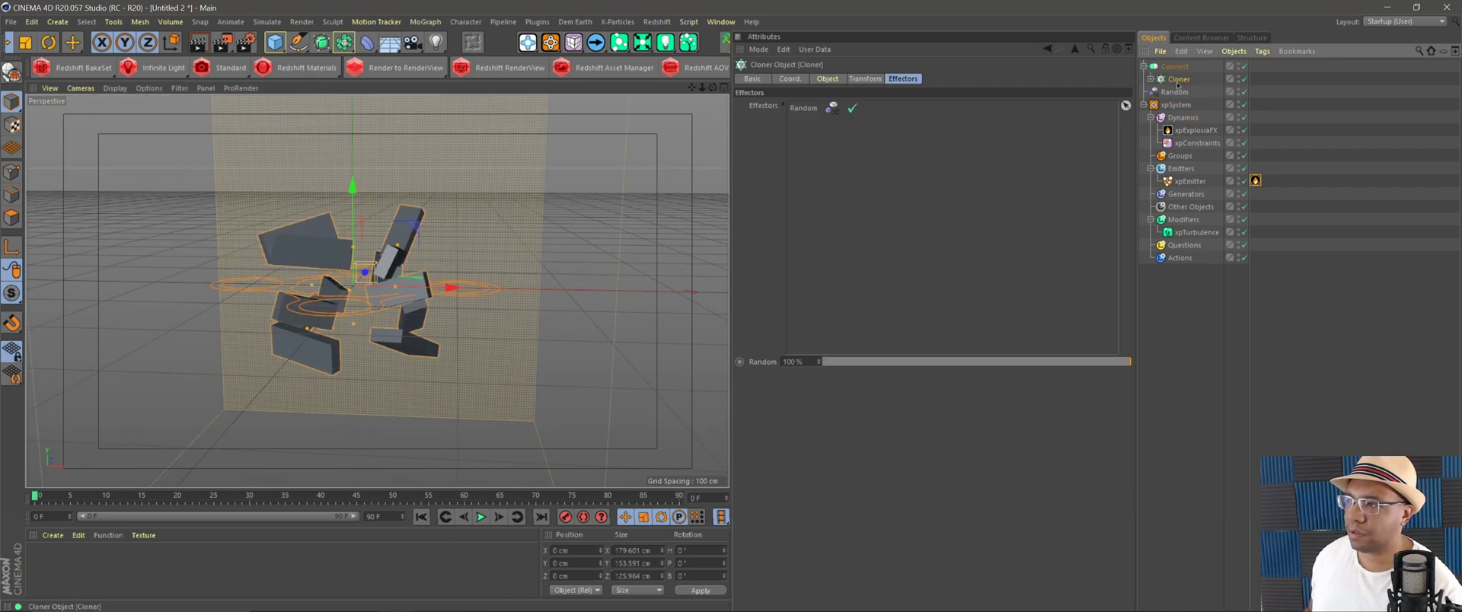
{"action": "left_click", "coordinate": [826, 78]}
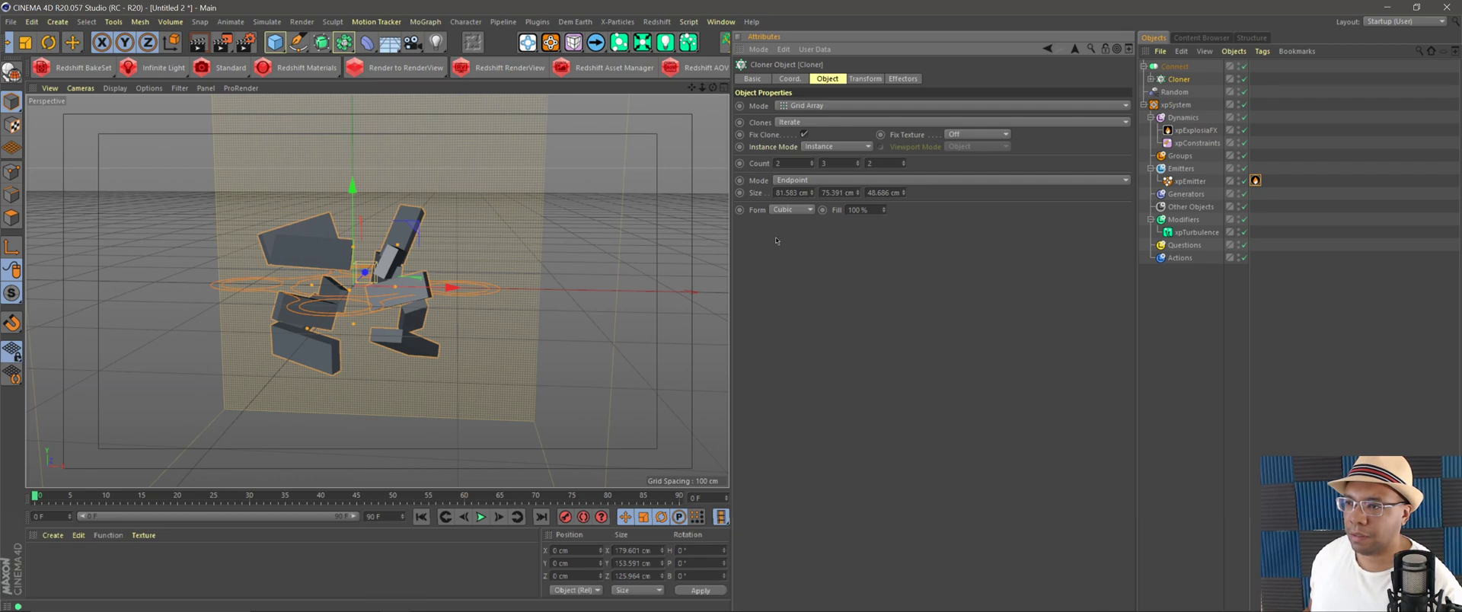
{"action": "left_click", "coordinate": [812, 161]}
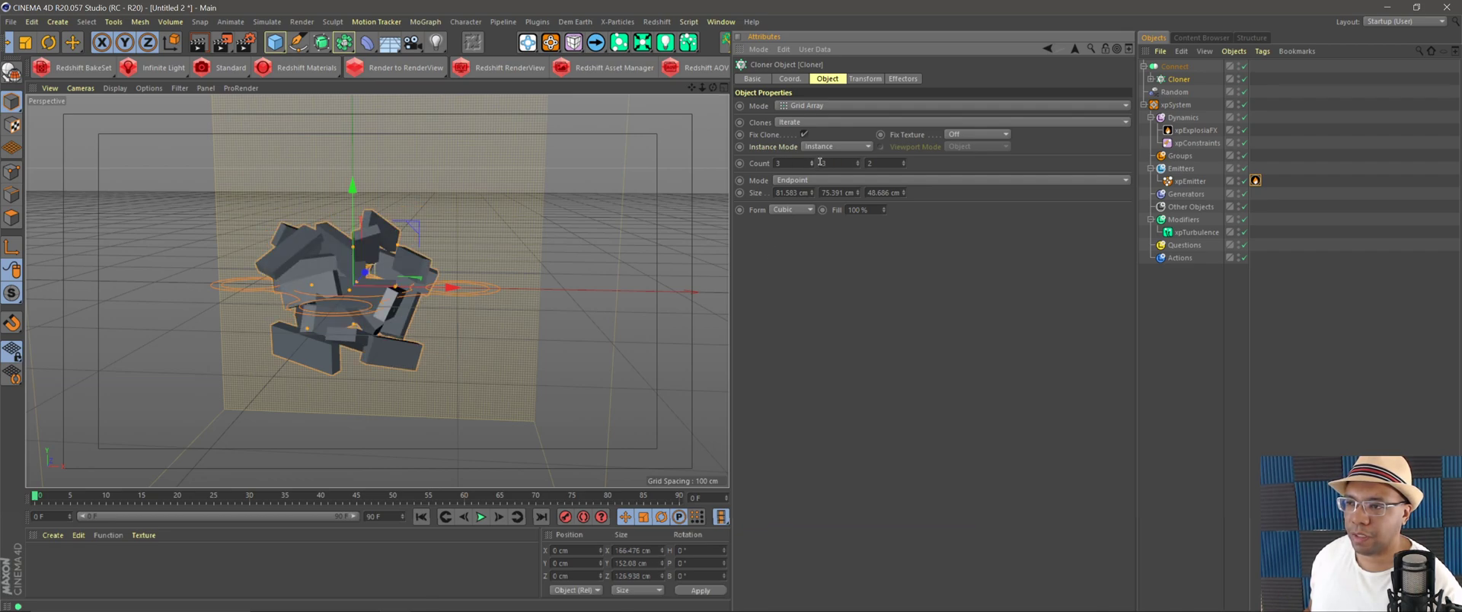
{"action": "type", "text": "2"}
{"action": "key", "text": "Return"}
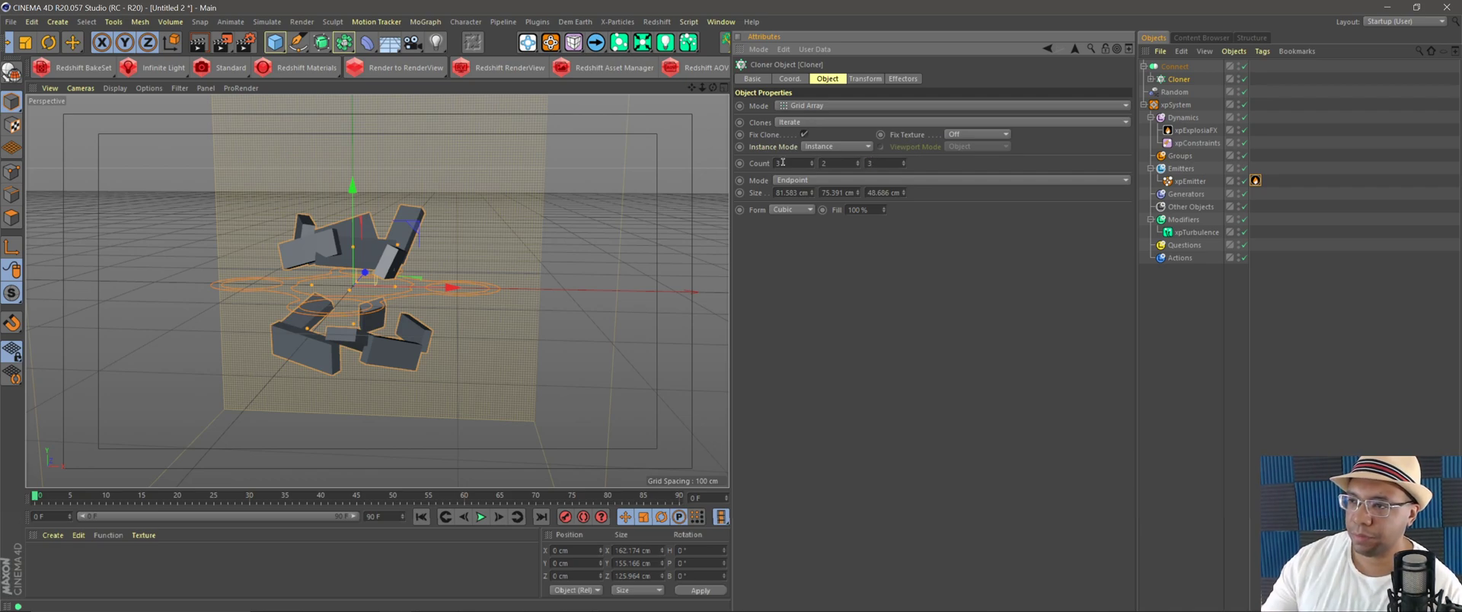
{"action": "key", "text": "Return"}
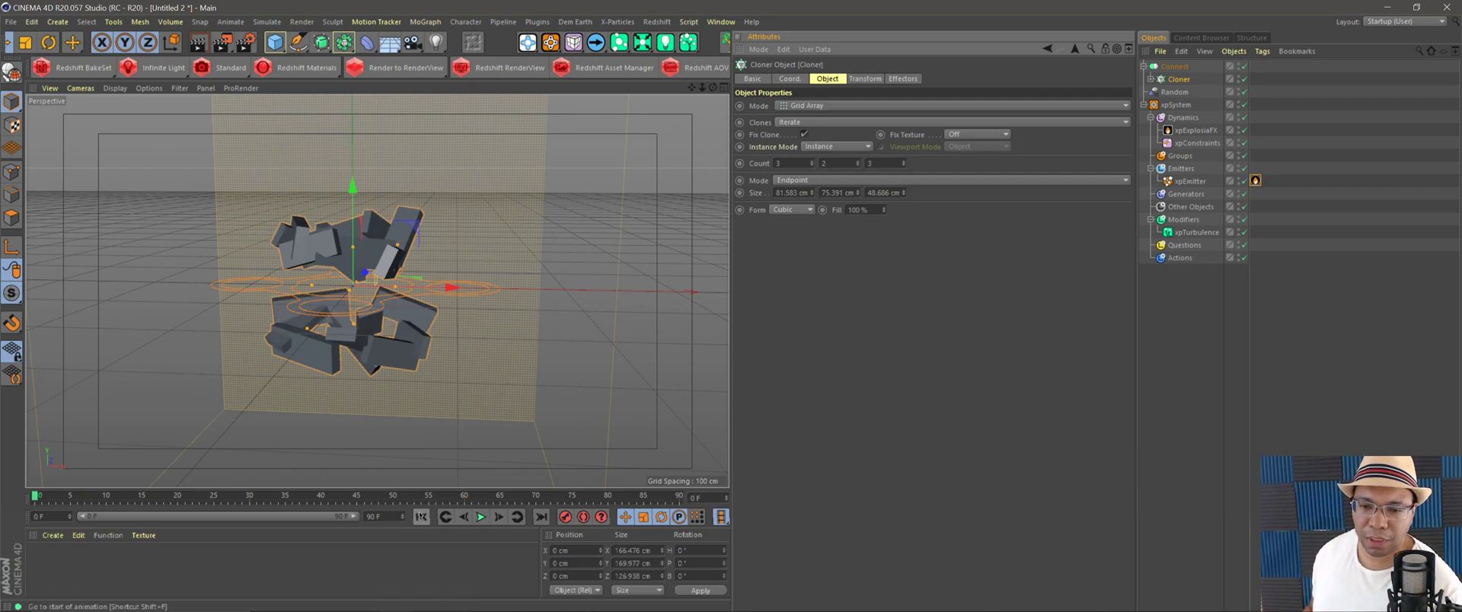
Preview the explosion with the revised block grid and rewind to the first frame.
{"action": "left_click", "coordinate": [481, 517]}
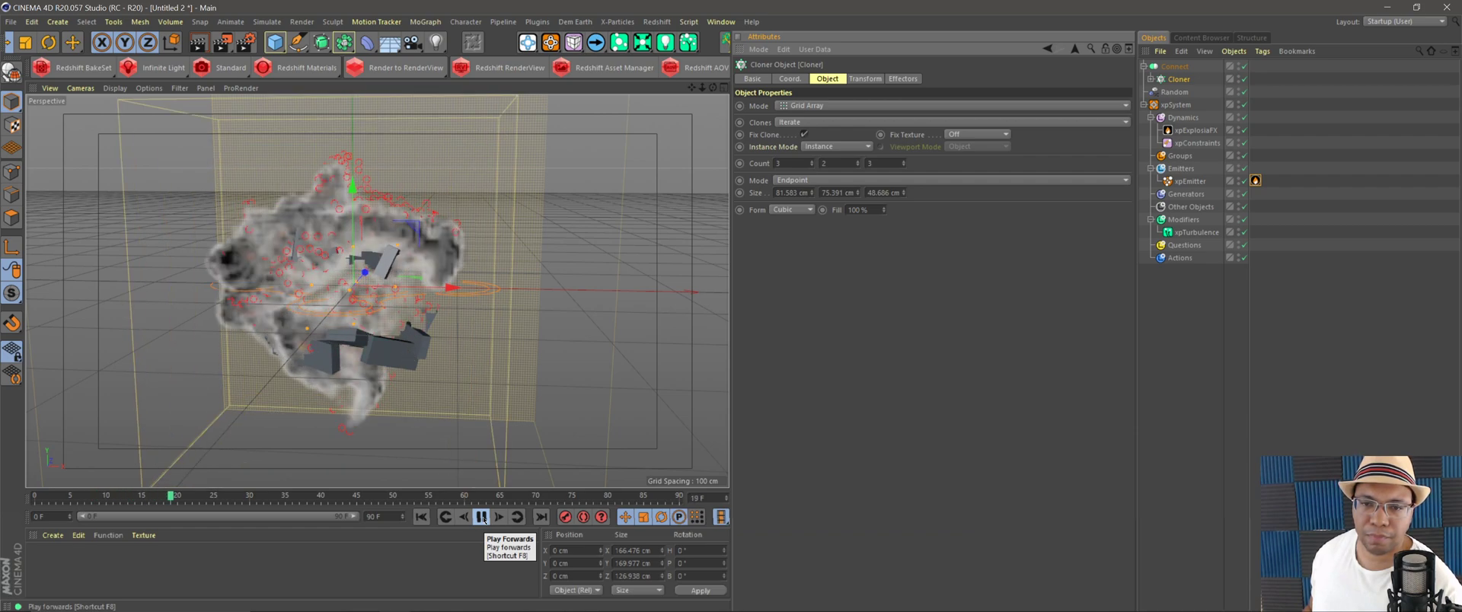
{"action": "left_click", "coordinate": [481, 517]}
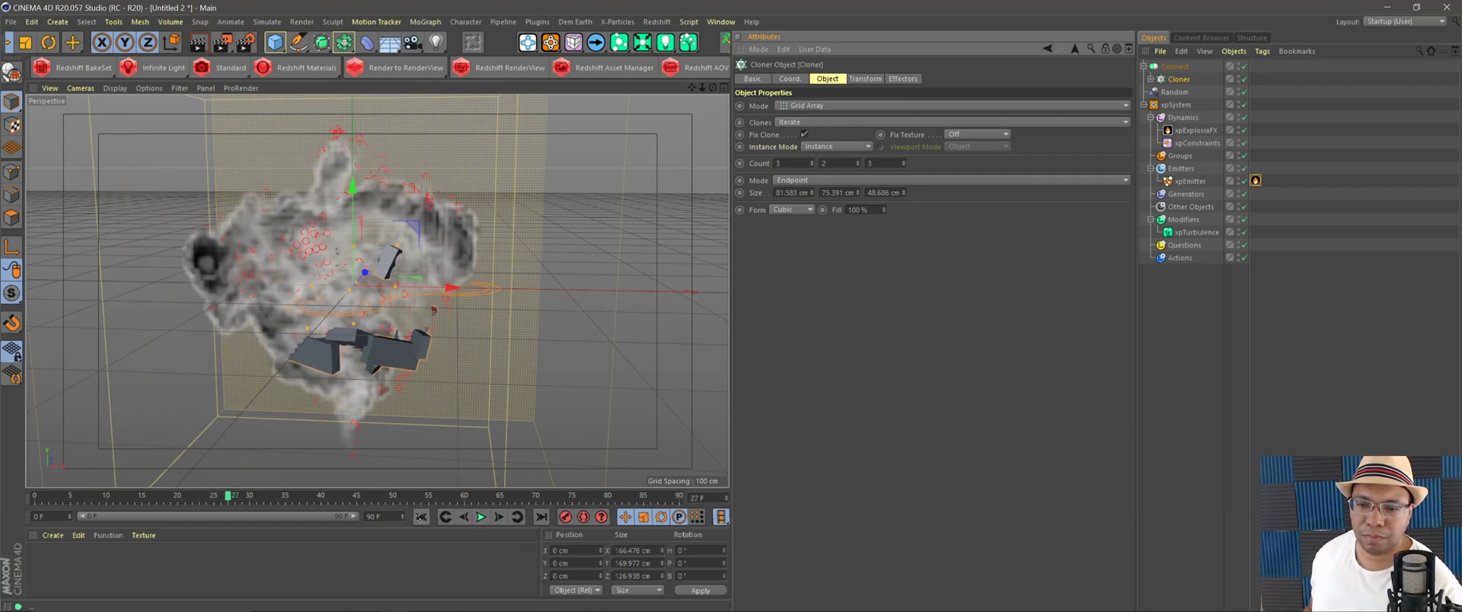
{"action": "left_click", "coordinate": [421, 517]}
Add a sphere, shrink it to a radius of about 18 cm and place it in the Cloner above the Cube.
{"action": "left_click", "coordinate": [274, 42]}
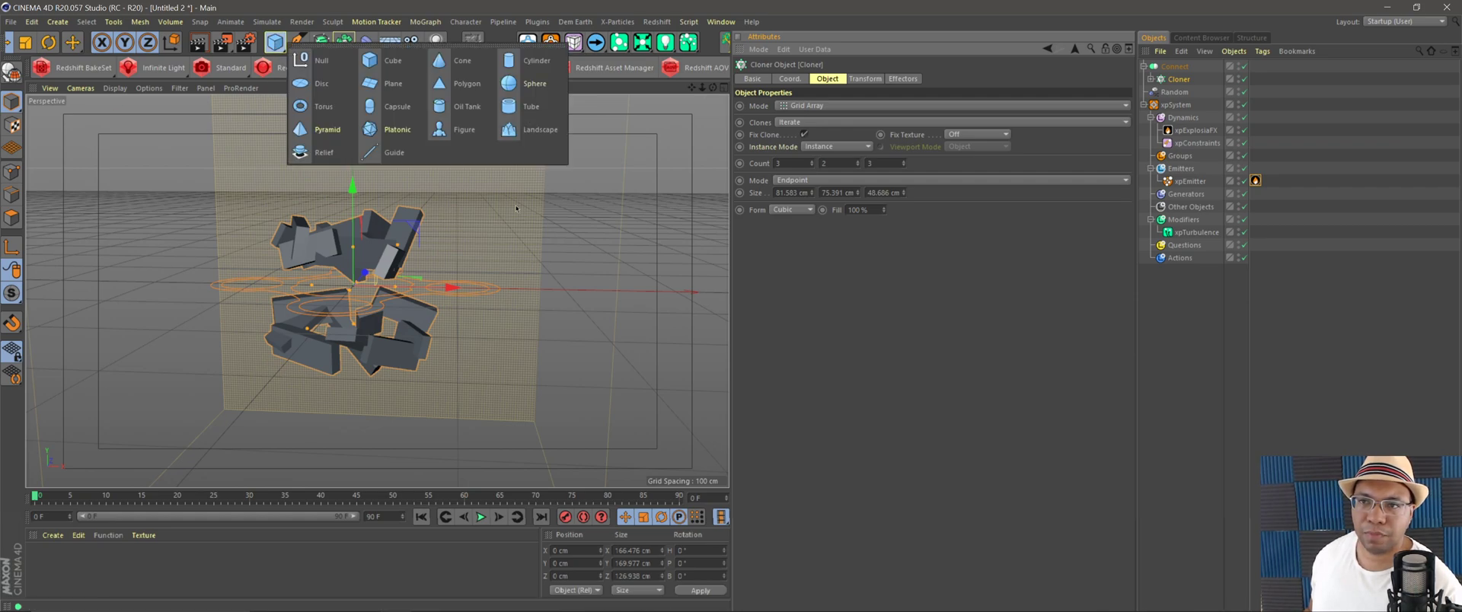
{"action": "left_click", "coordinate": [527, 84]}
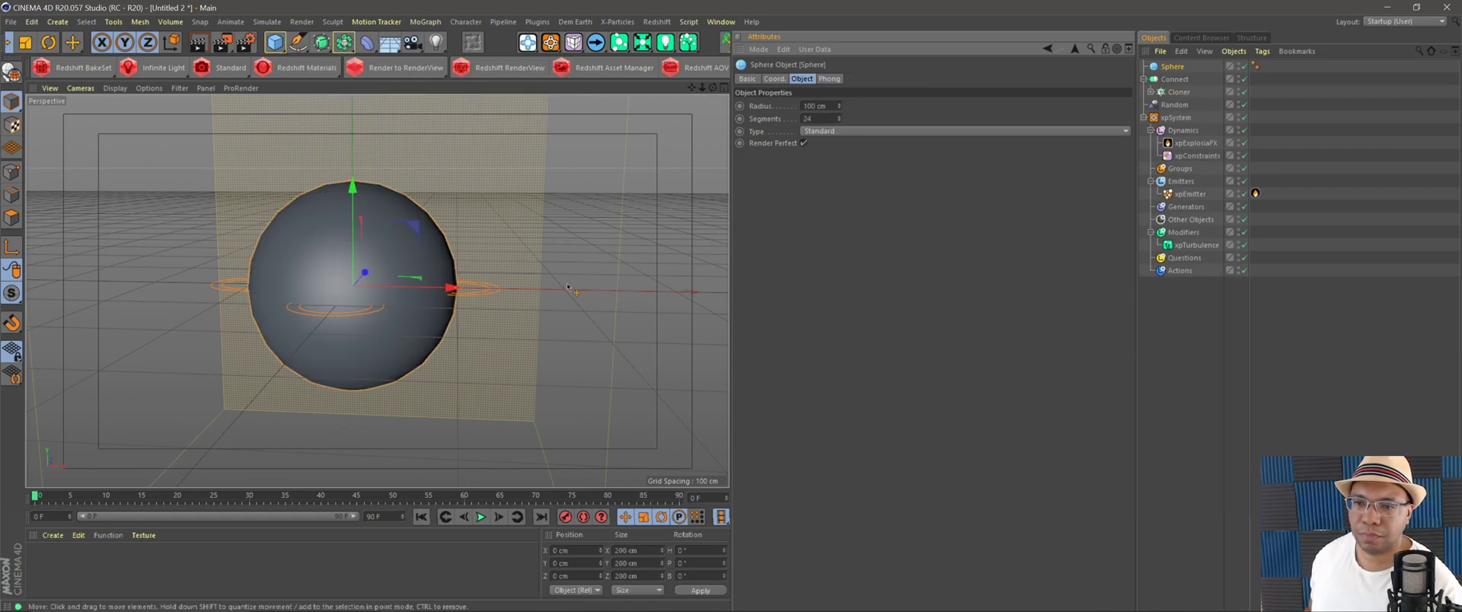
{"action": "left_click_drag", "start_coordinate": [450, 288], "coordinate": [372, 289]}
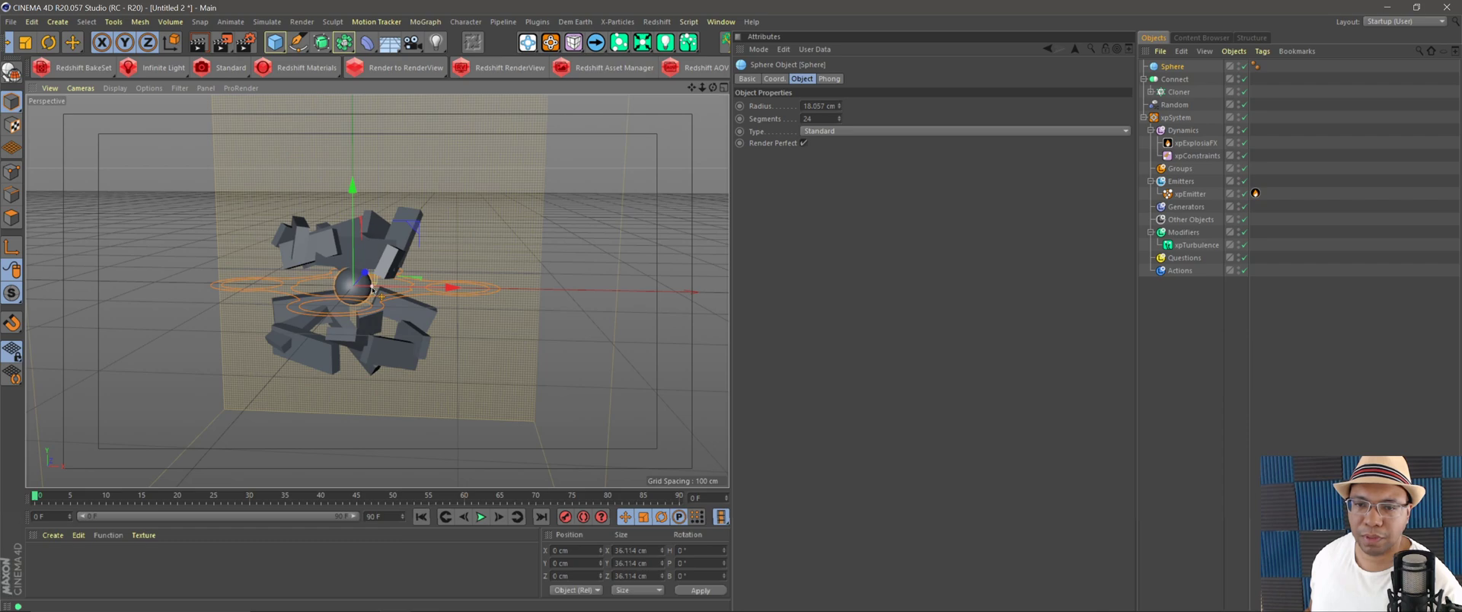
{"action": "left_click", "coordinate": [1150, 91]}
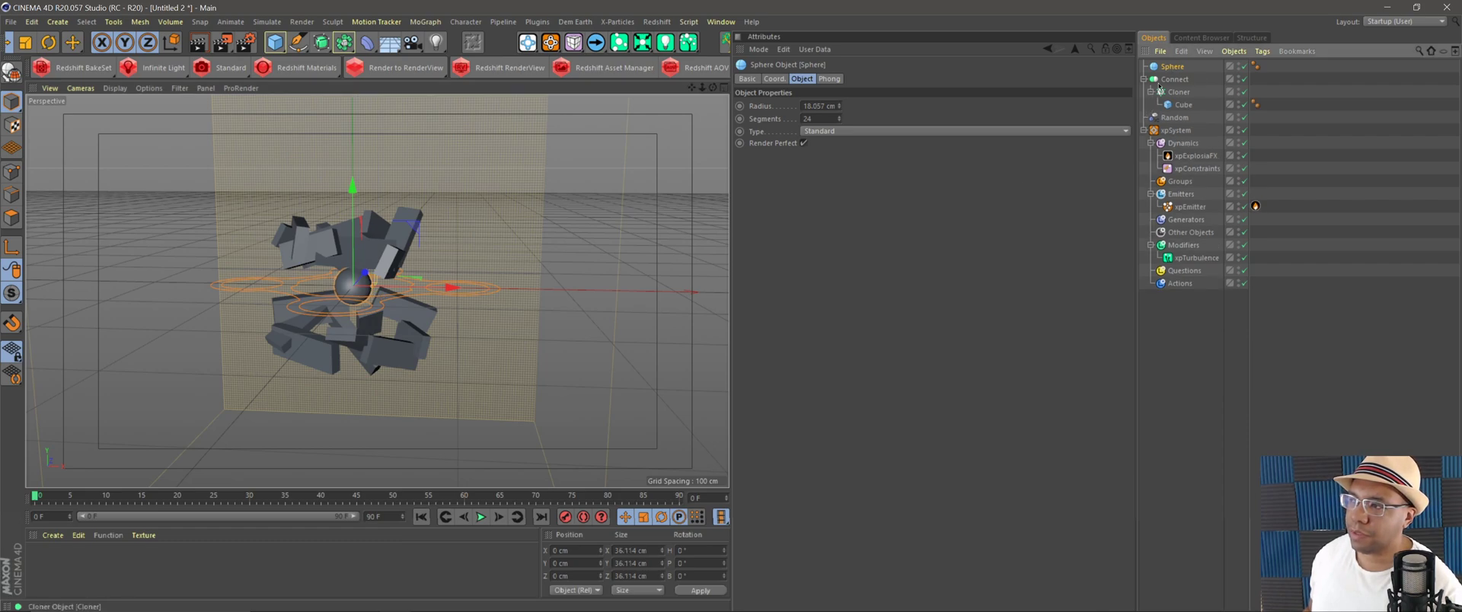
{"action": "left_click_drag", "start_coordinate": [1175, 96], "coordinate": [1176, 93]}
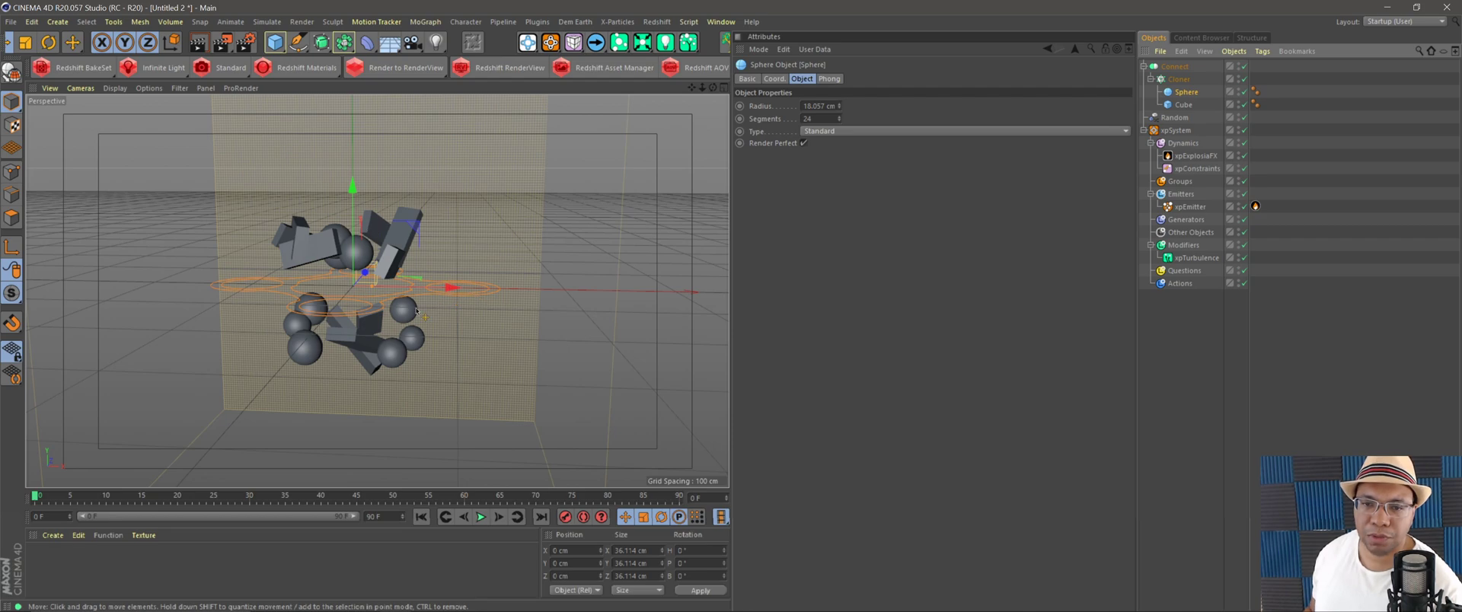
Preview the explosion with mixed sphere and cube clones and go back to the first frame.
{"action": "left_click", "coordinate": [480, 517]}
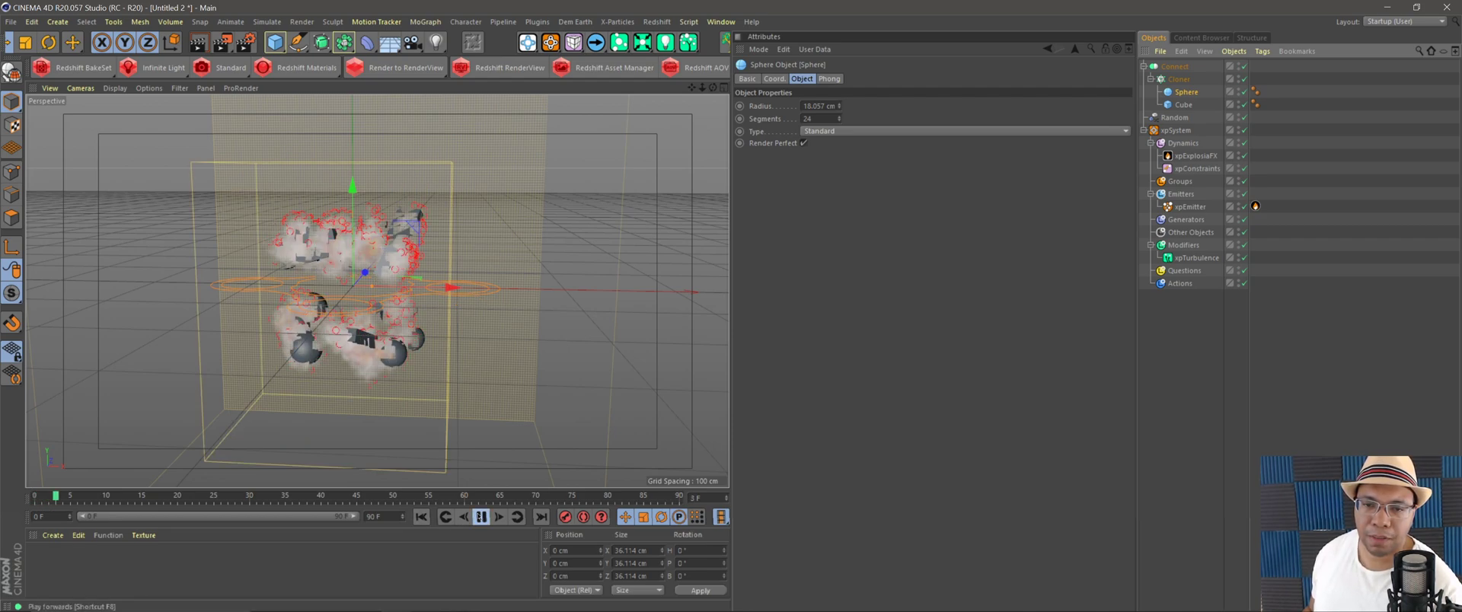
{"action": "left_click", "coordinate": [481, 517]}
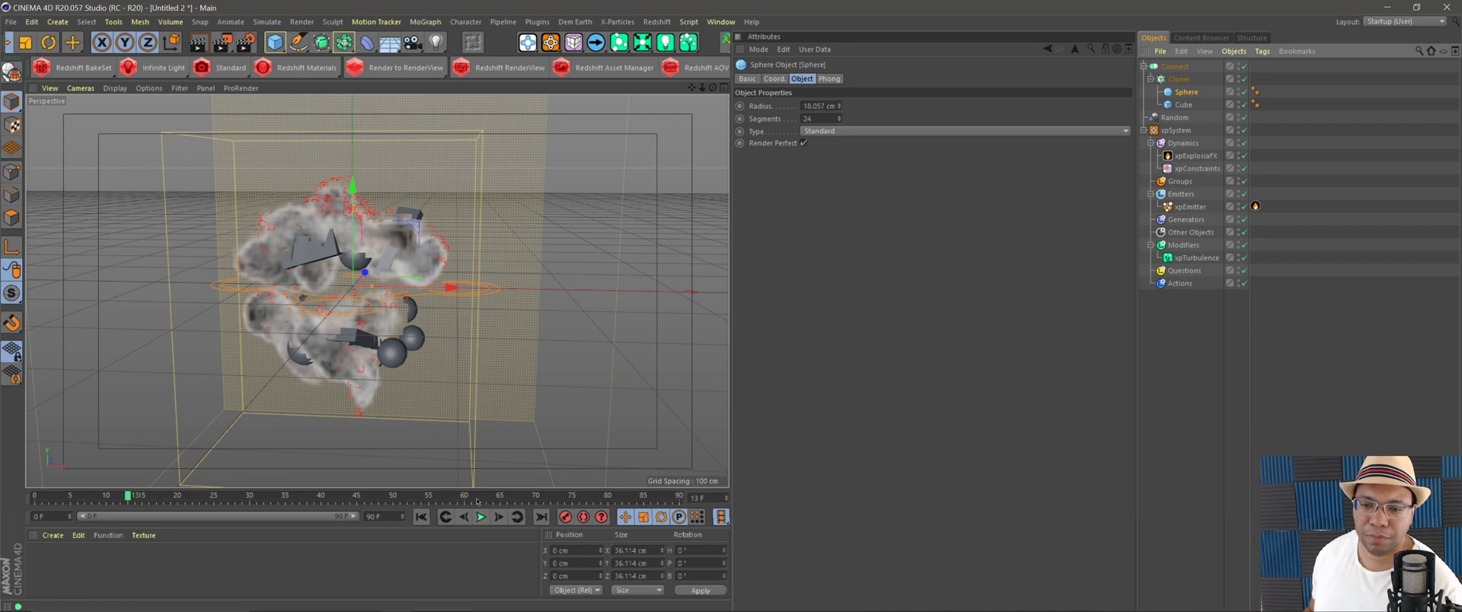
{"action": "left_click", "coordinate": [421, 517]}
Set the Random effector's position offsets to 104 cm in X and -59 cm in Y.
{"action": "left_click", "coordinate": [1176, 118]}
{"action": "left_click", "coordinate": [777, 79]}
{"action": "left_click", "coordinate": [865, 79]}
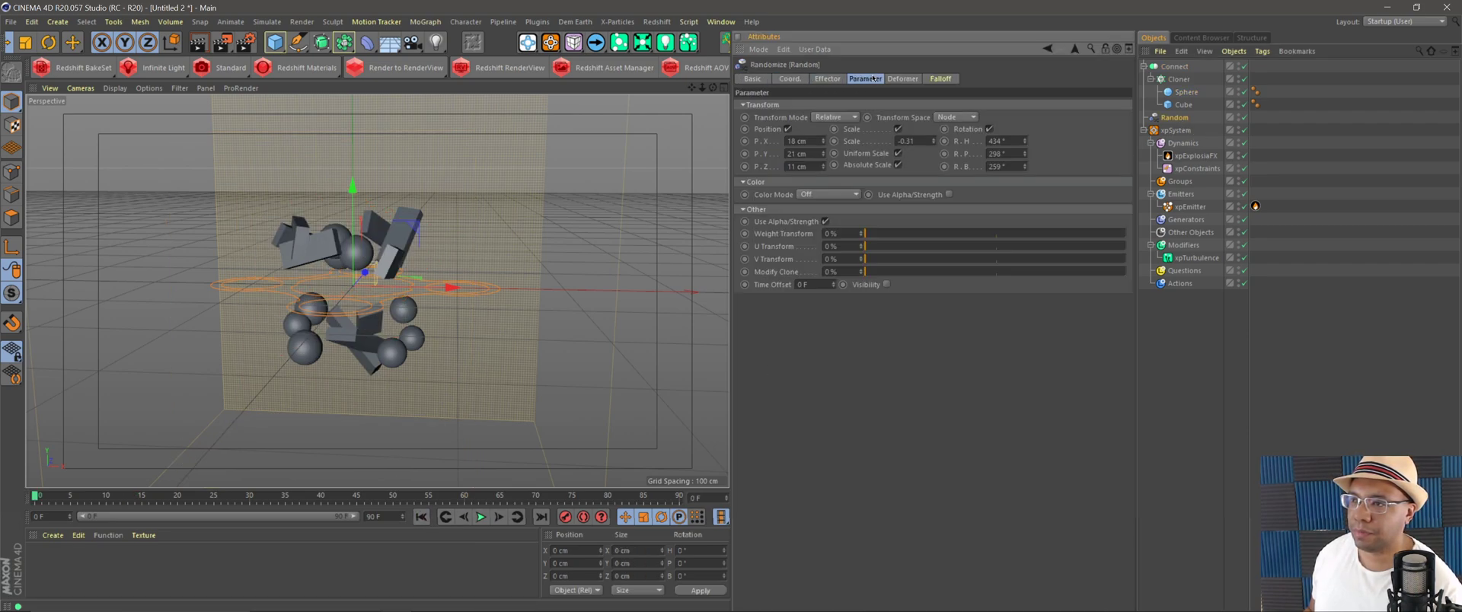
{"action": "left_click", "coordinate": [800, 153]}
{"action": "type", "text": "-56"}
{"action": "key", "text": "Return"}
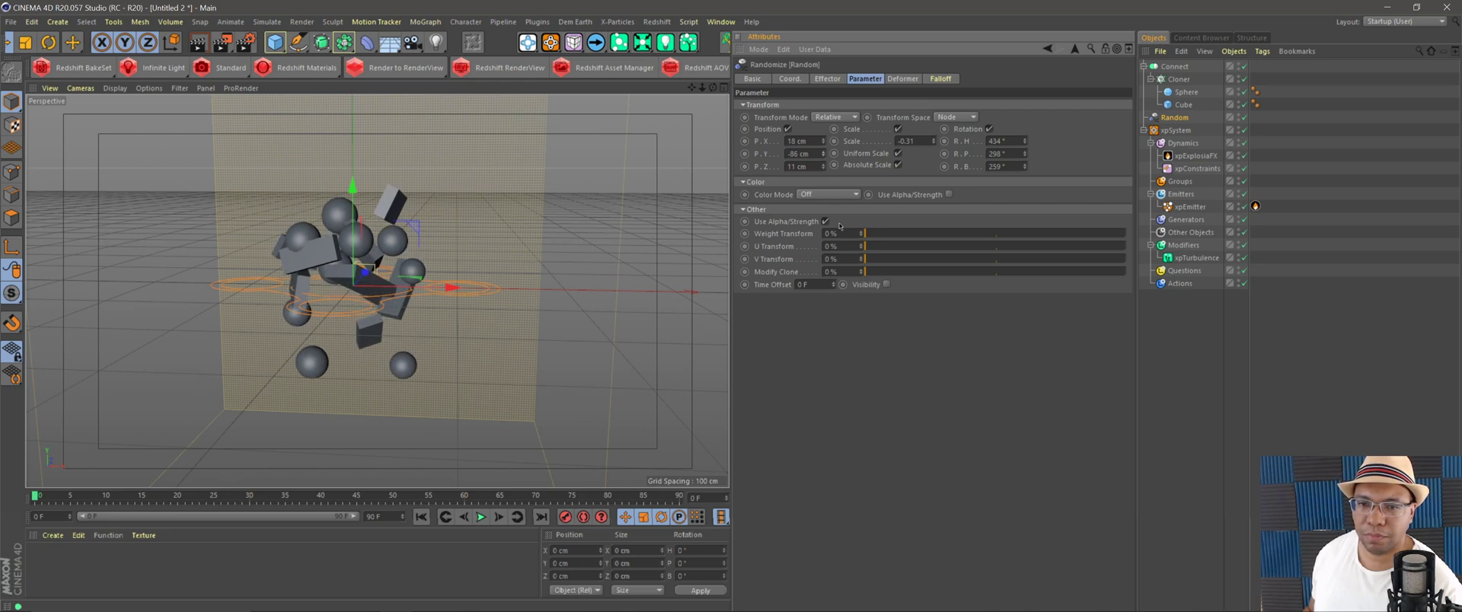
{"action": "key", "text": "Down"}
{"action": "key", "text": "Down"}
{"action": "left_click_drag", "start_coordinate": [821, 146], "coordinate": [822, 107]}
Preview the explosion with the wider clone spread and inspect it from a slightly different angle.
{"action": "left_click", "coordinate": [481, 517]}
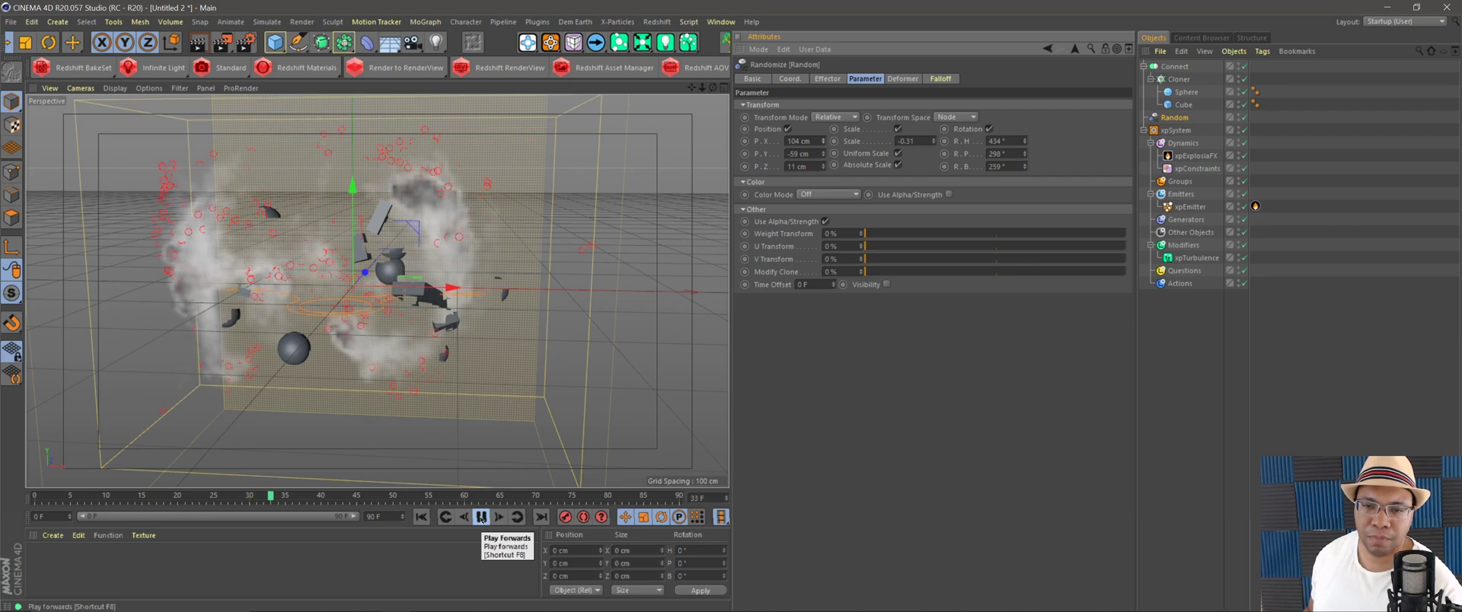
{"action": "left_click", "coordinate": [481, 517]}
{"action": "left_click_drag", "start_coordinate": [320, 358], "coordinate": [358, 358], "text": "alt"}
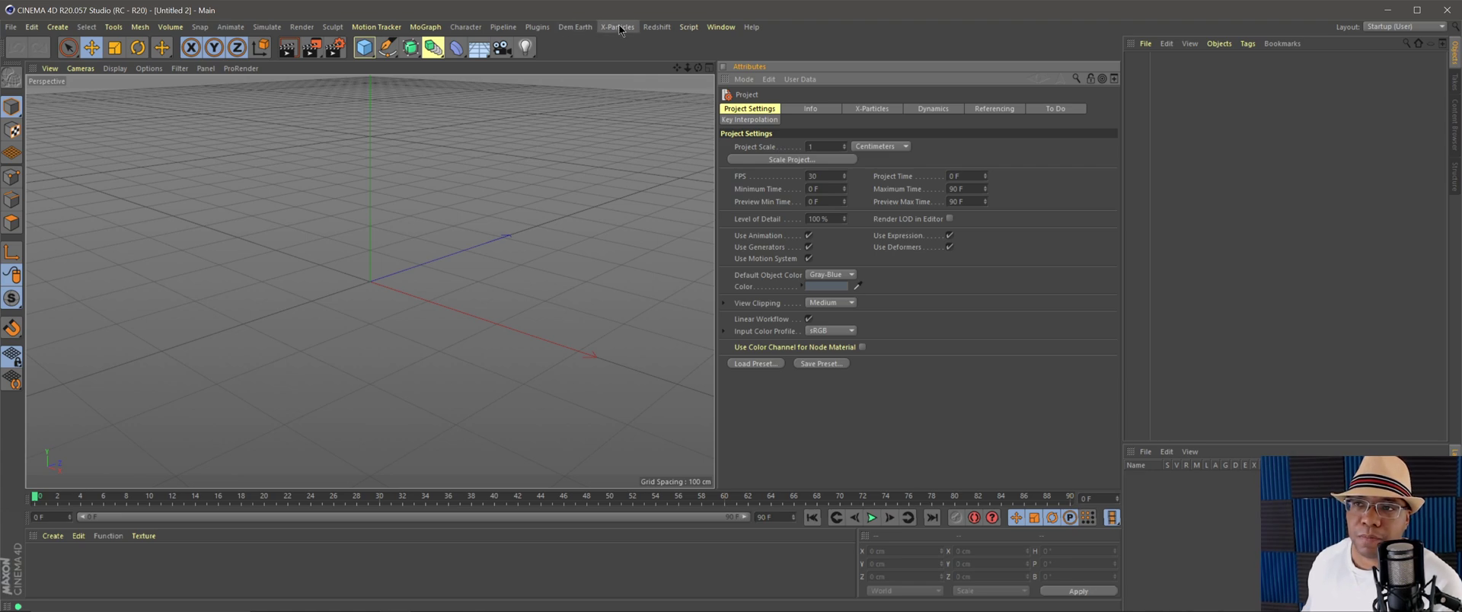
Add an xpSystem to the empty scene and select its xpEmitter.
{"action": "left_click", "coordinate": [618, 27]}
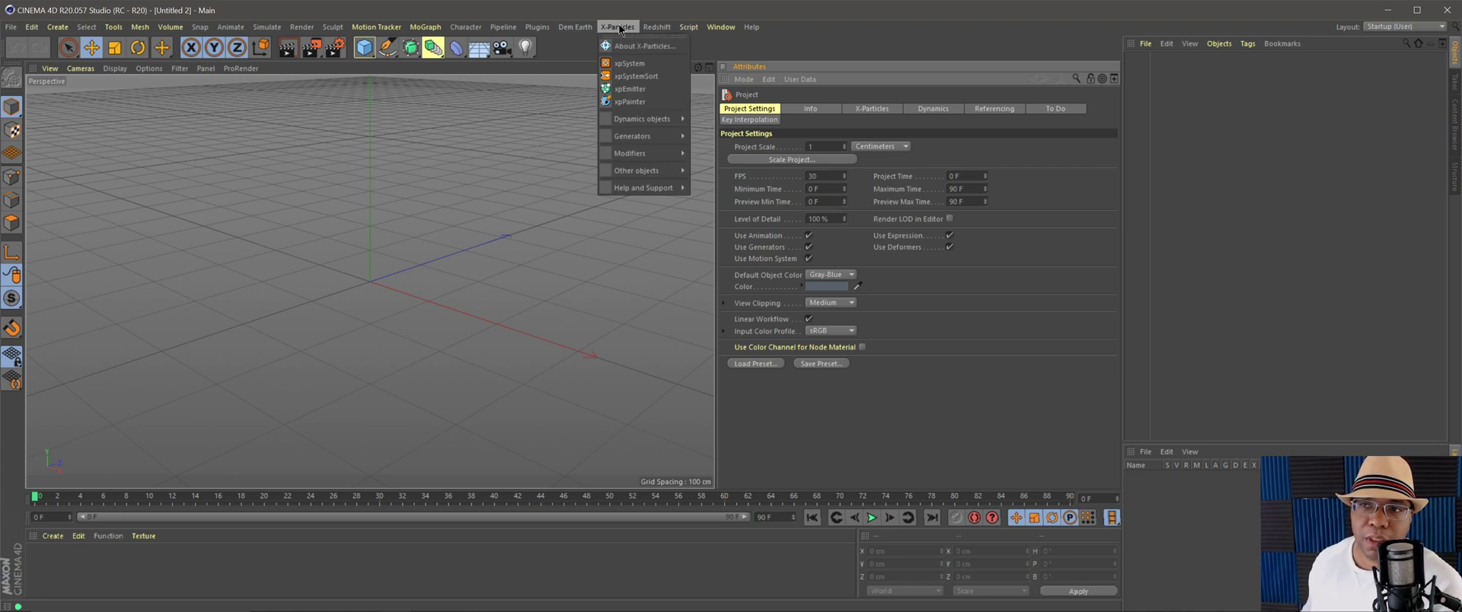
{"action": "left_click", "coordinate": [643, 64]}
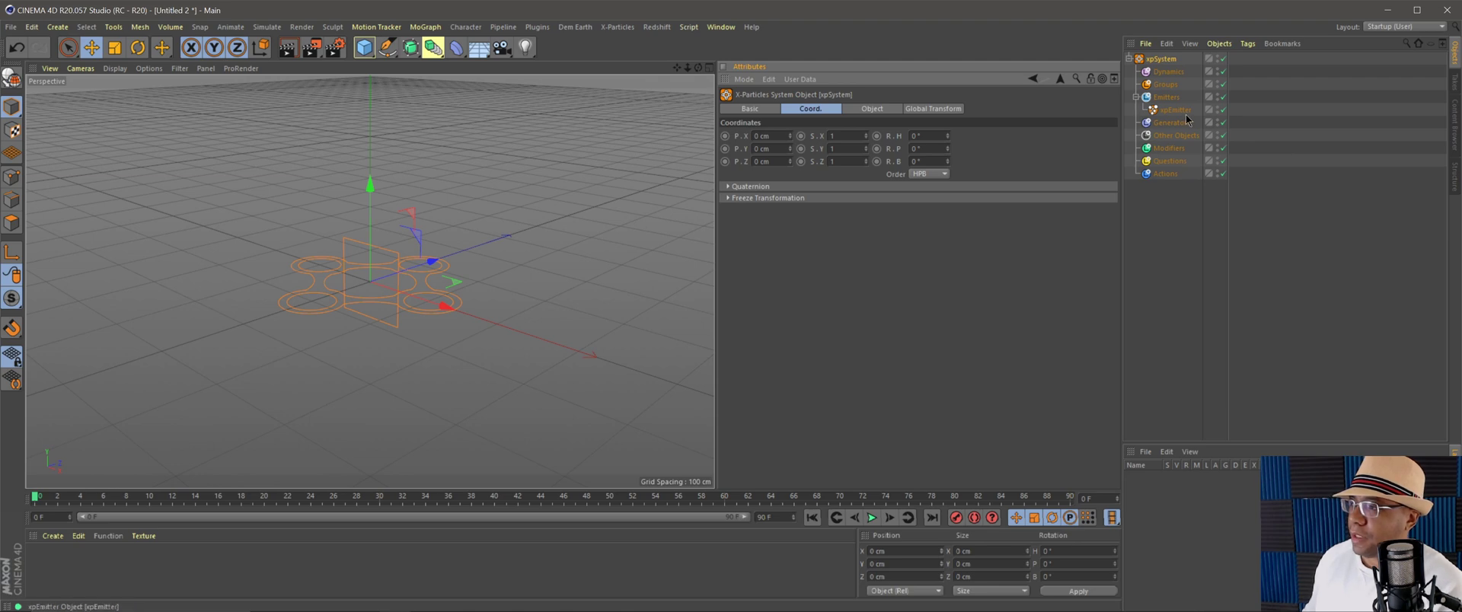
{"action": "left_click", "coordinate": [1179, 111]}
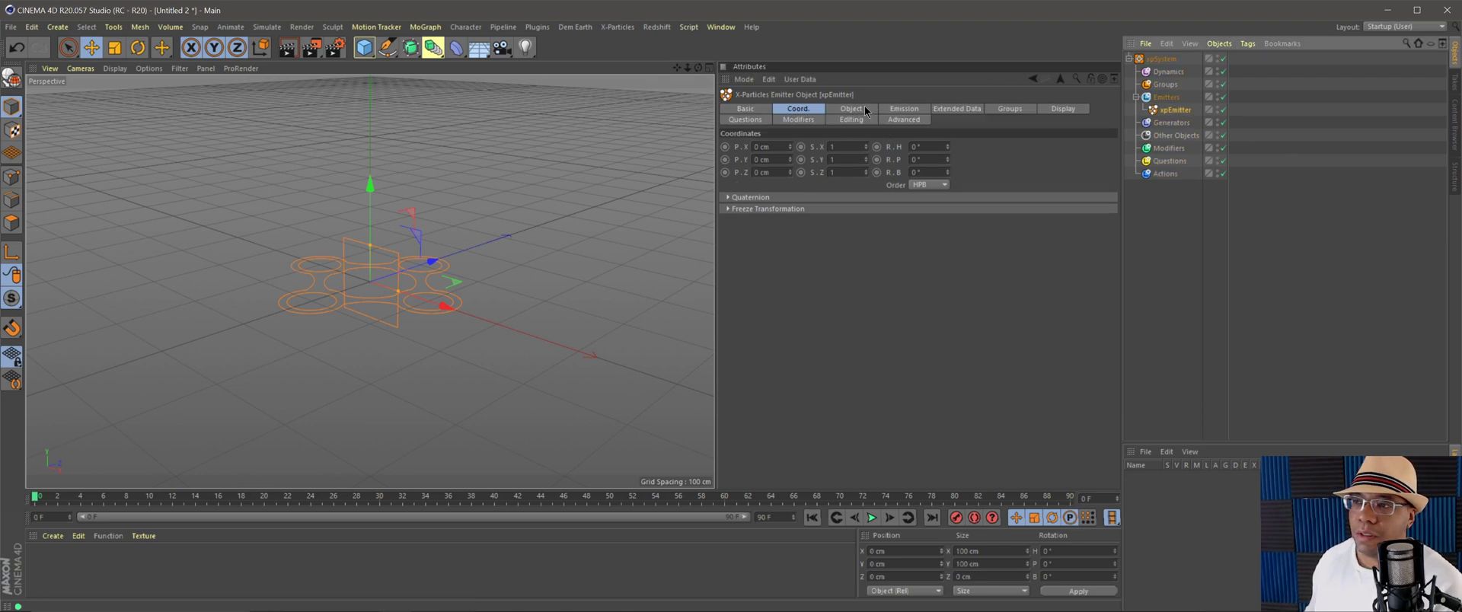
Set the xpEmitter's emitter plane to Y+.
{"action": "left_click", "coordinate": [854, 108]}
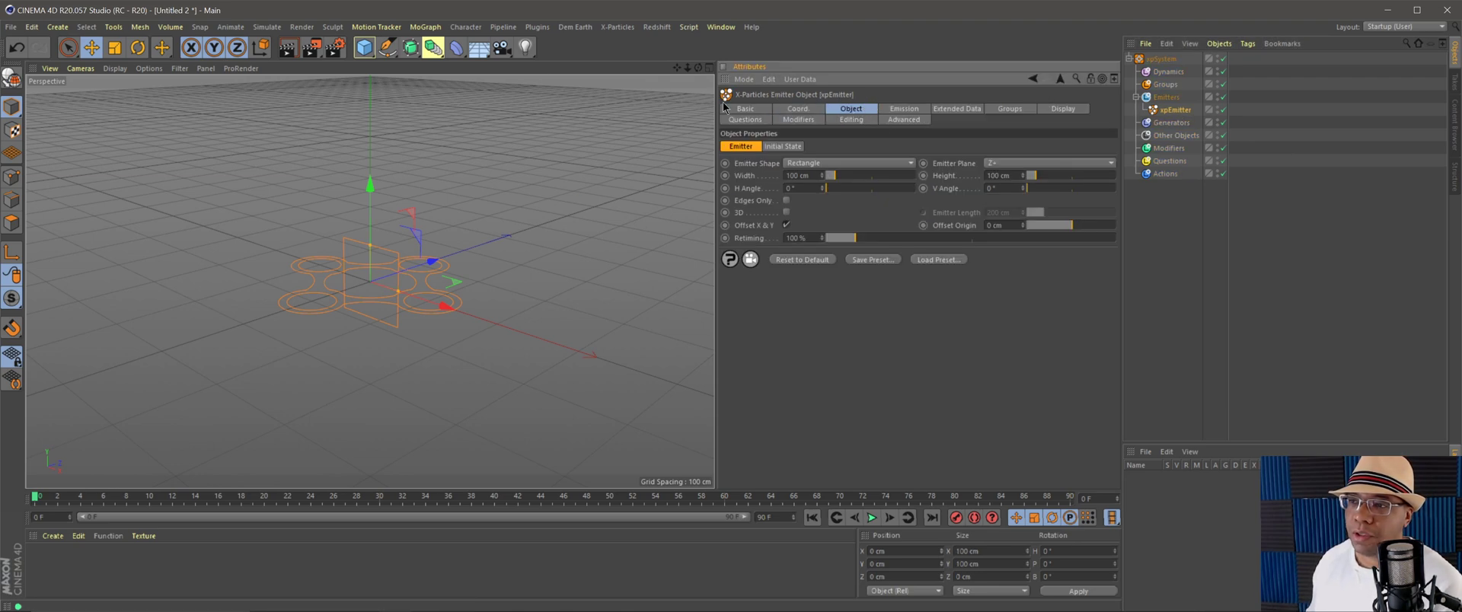
{"action": "left_click", "coordinate": [1002, 164]}
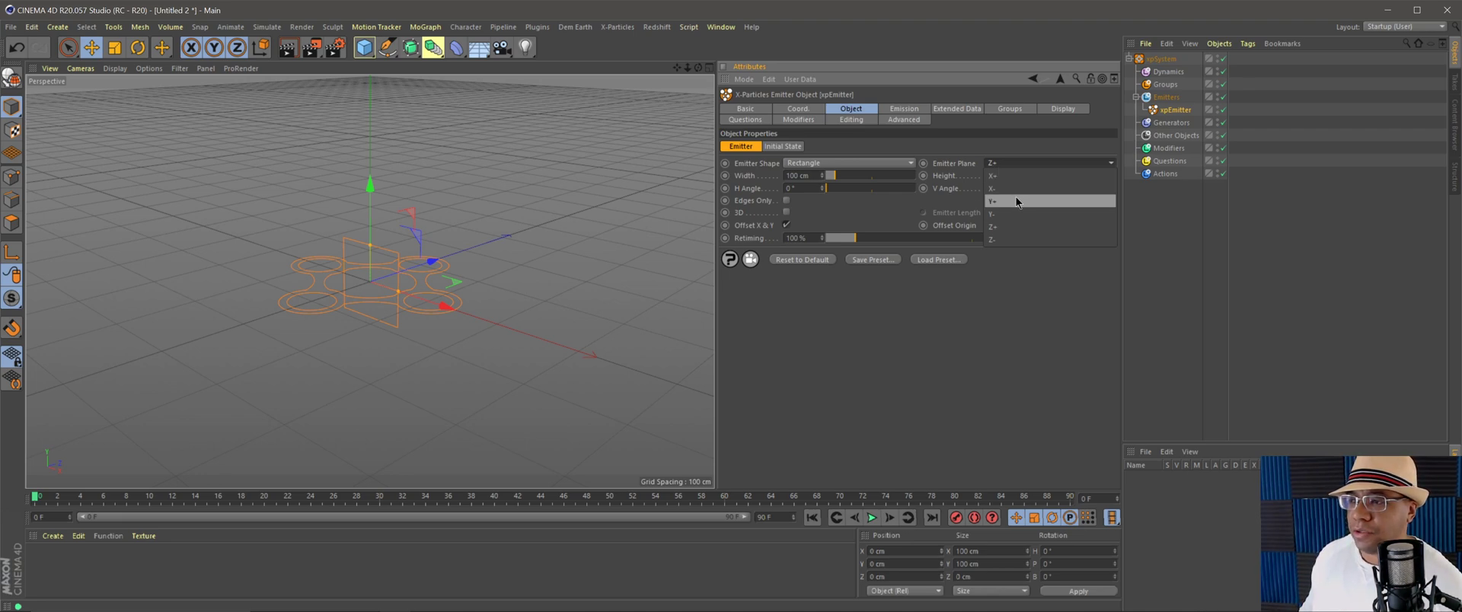
{"action": "left_click", "coordinate": [1016, 200]}
{"action": "mouse_move", "coordinate": [714, 242]}
{"action": "left_mouse_down"}
{"action": "mouse_move", "coordinate": [653, 242]}
{"action": "mouse_move", "coordinate": [697, 241]}
{"action": "left_mouse_up"}
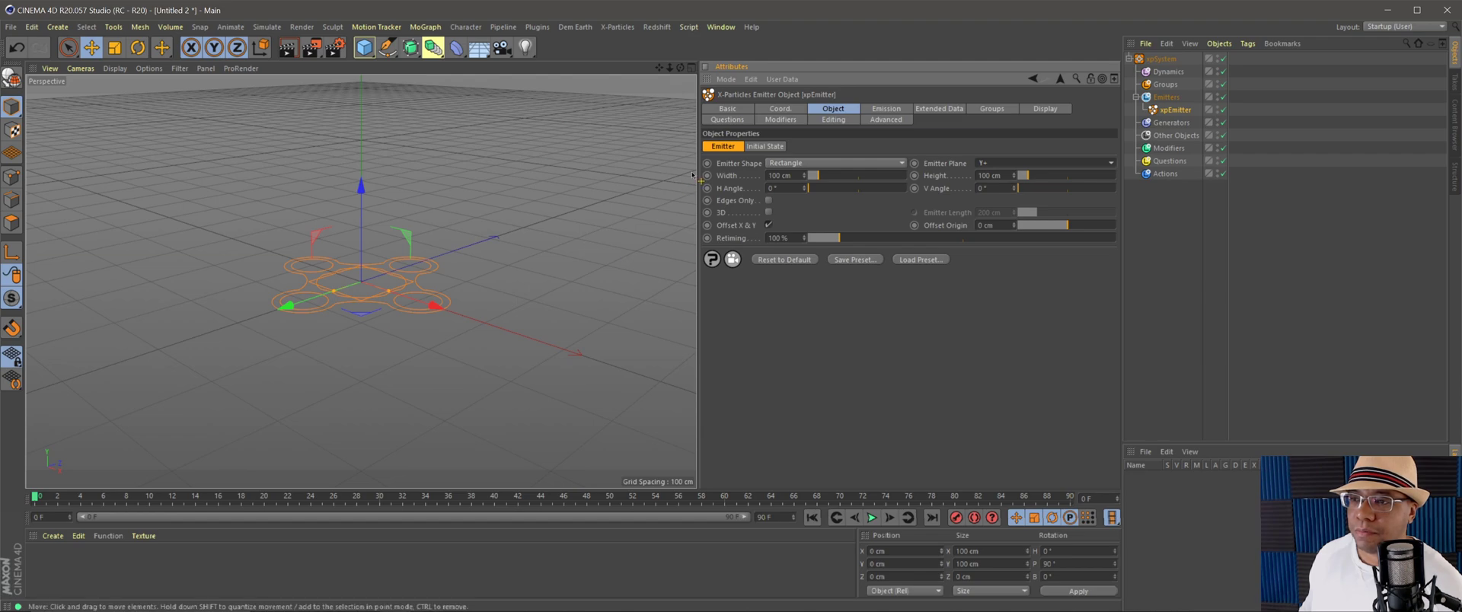
Change the emitter shape to Box and resize it to about 89 × 176 × 37 cm.
{"action": "left_click", "coordinate": [791, 163]}
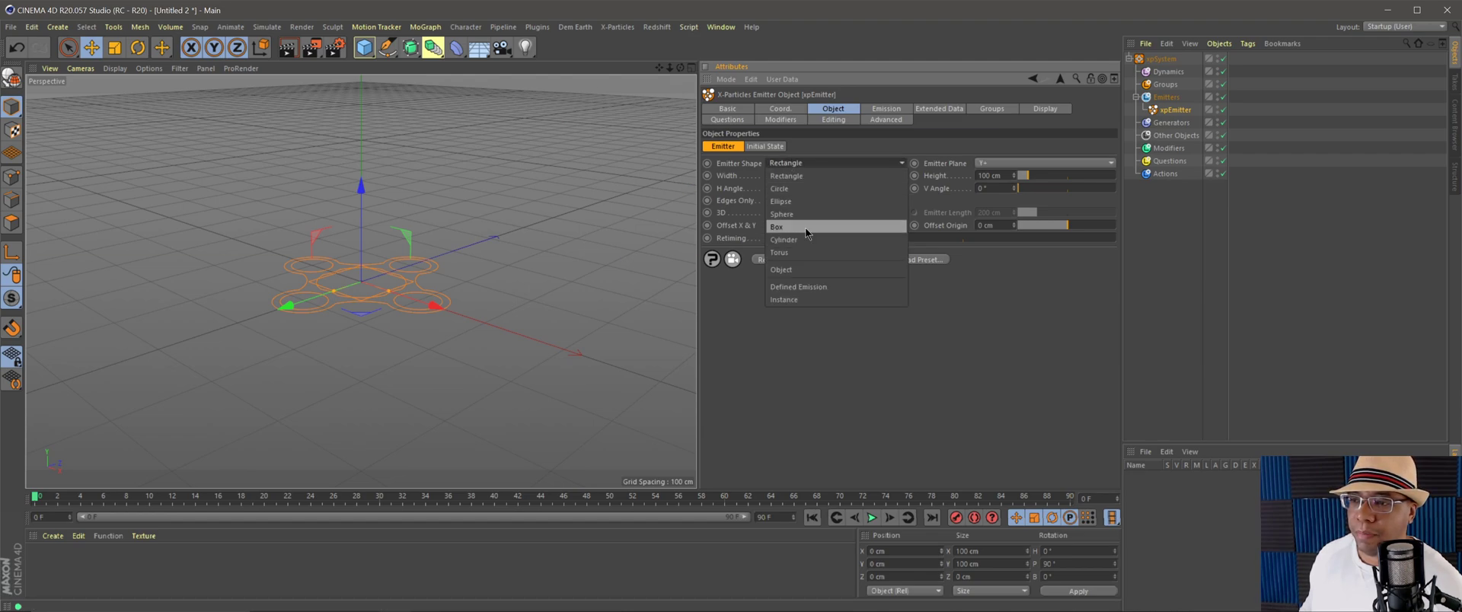
{"action": "left_click", "coordinate": [777, 227]}
{"action": "left_click_drag", "start_coordinate": [426, 303], "coordinate": [335, 286]}
{"action": "mouse_move", "coordinate": [380, 320]}
{"action": "left_mouse_down", "text": "alt"}
{"action": "mouse_move", "coordinate": [403, 346]}
{"action": "mouse_move", "coordinate": [384, 329]}
{"action": "left_mouse_up", "text": "alt"}
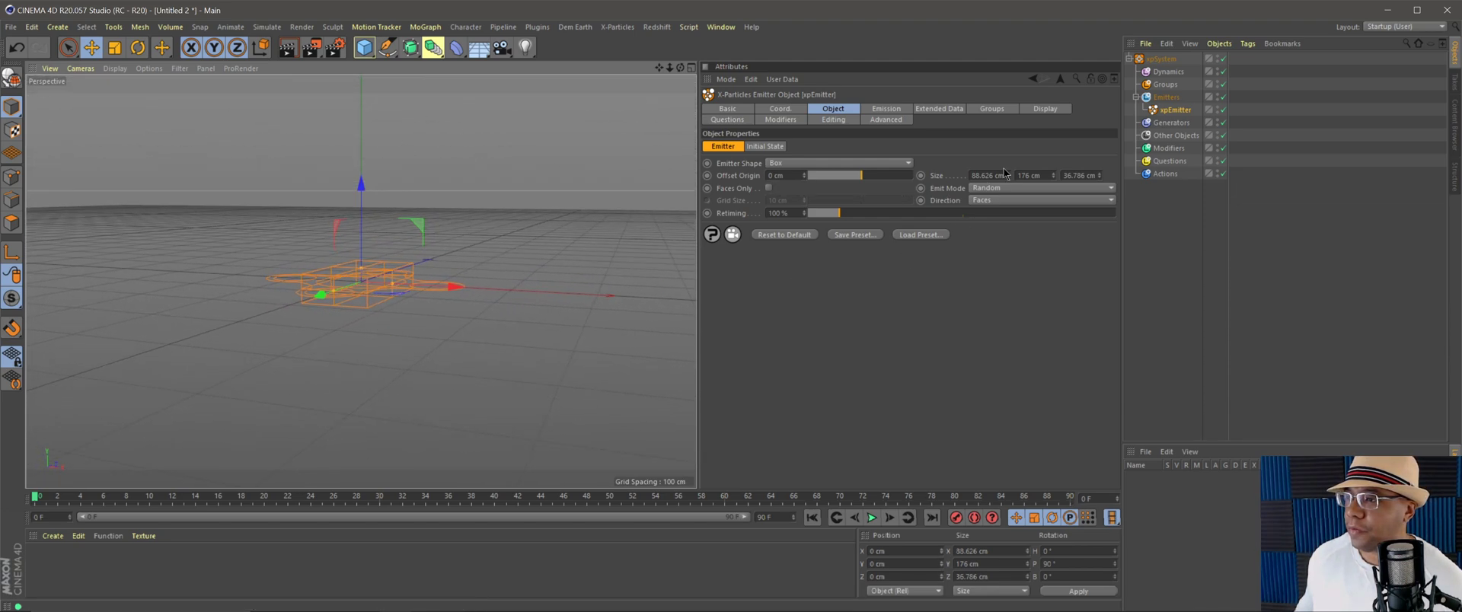
Set the box emitter's size to 90 × 175 × 35 cm.
{"action": "left_click", "coordinate": [970, 174]}
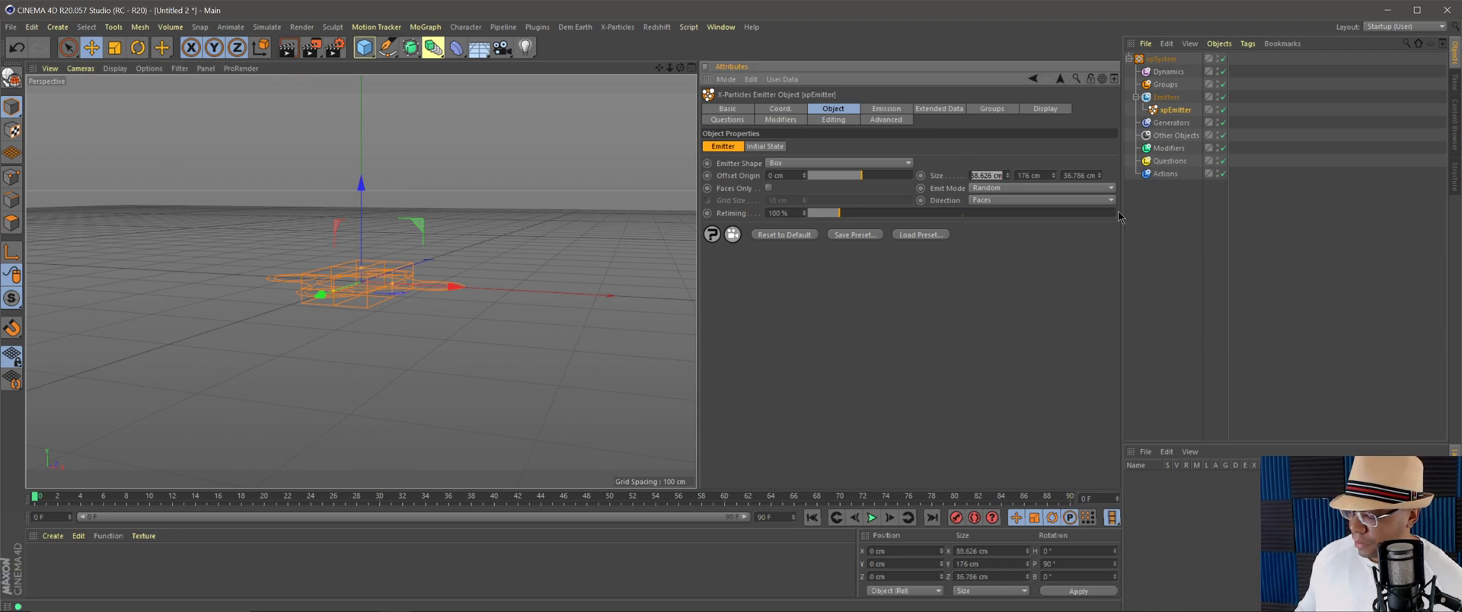
{"action": "type", "text": "5"}
{"action": "type", "text": "0"}
{"action": "key", "text": "Tab"}
{"action": "type", "text": "175"}
{"action": "key", "text": "Tab"}
{"action": "type", "text": "35"}
{"action": "key", "text": "Return"}
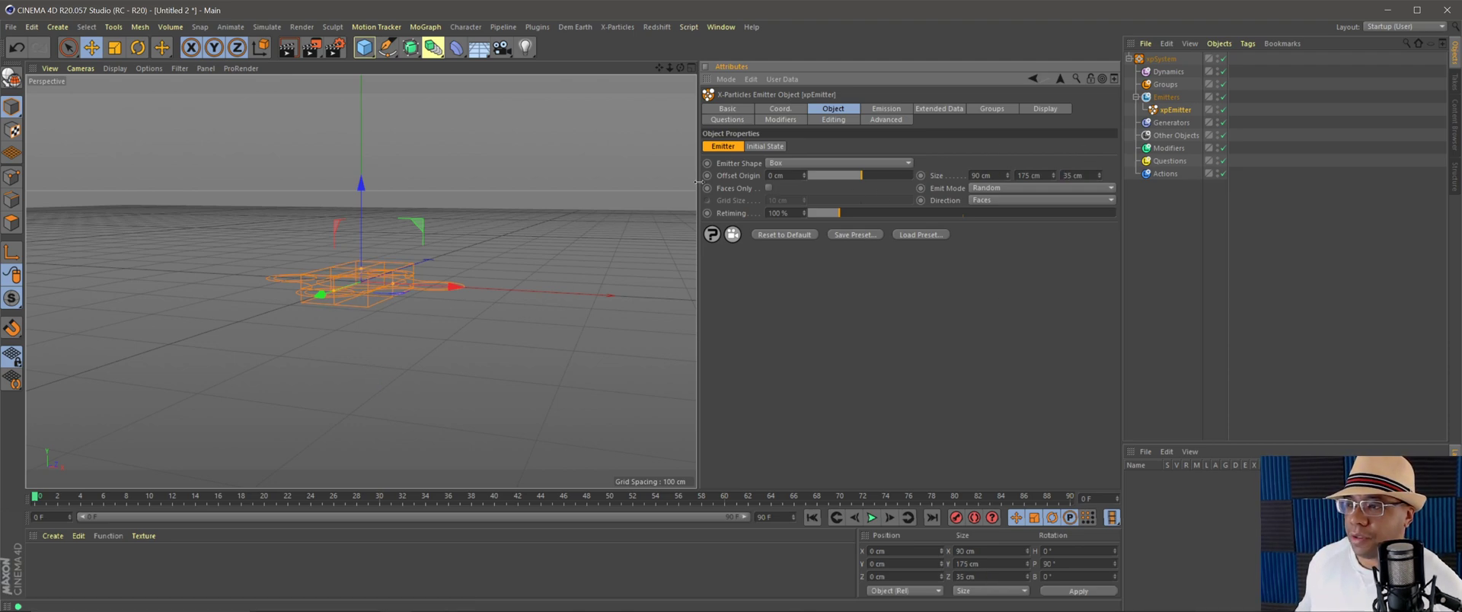
Preview the particles coming from the box emitter and go back to the first frame.
{"action": "left_click_drag", "start_coordinate": [385, 301], "coordinate": [348, 260], "text": "alt"}
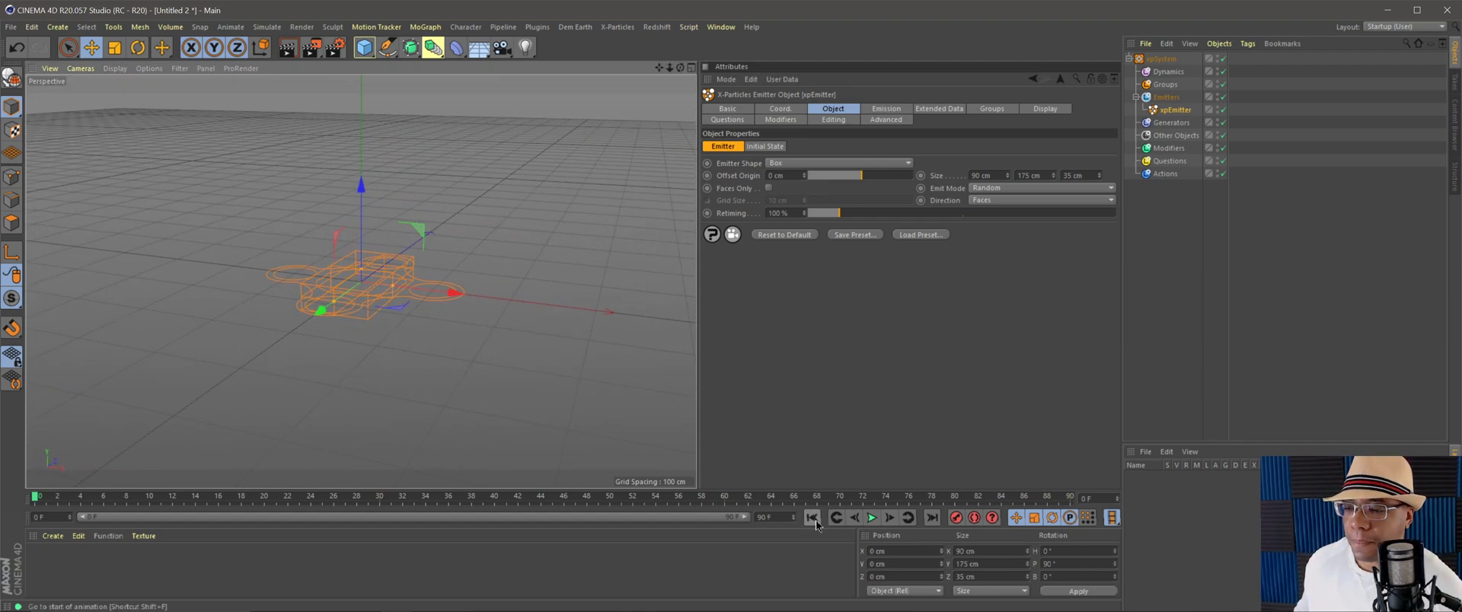
{"action": "left_click", "coordinate": [872, 518]}
{"action": "left_click", "coordinate": [871, 518]}
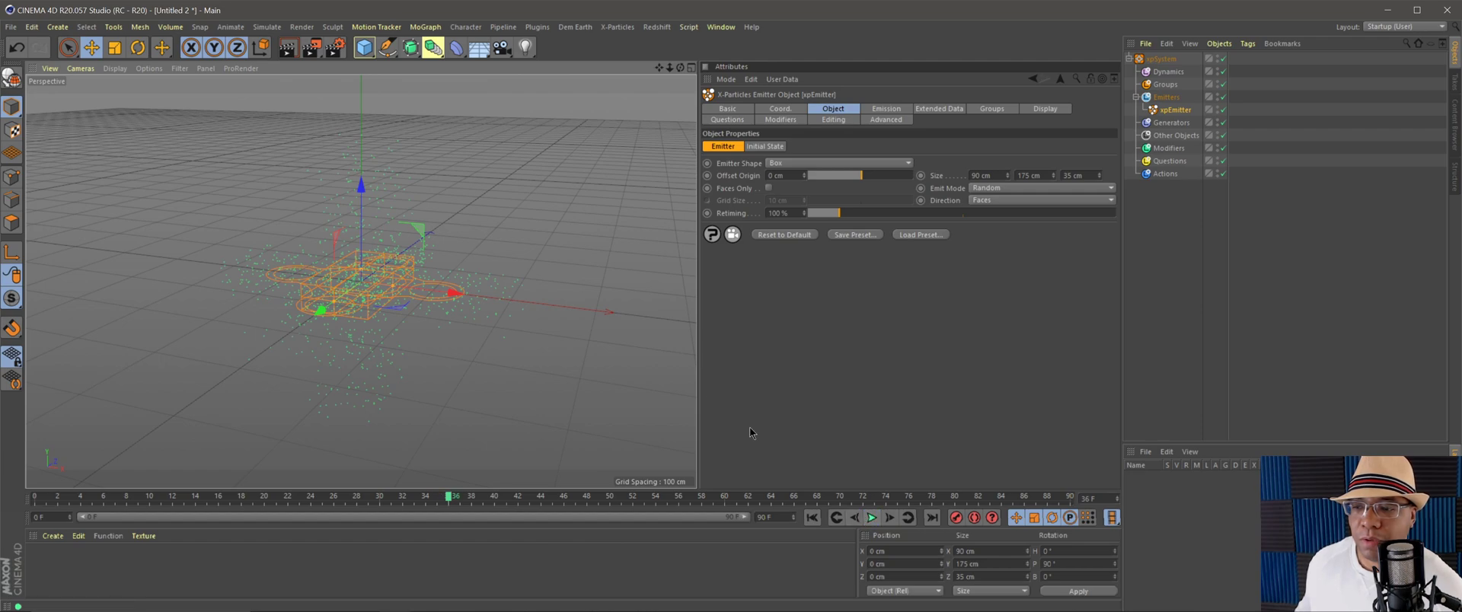
{"action": "left_click", "coordinate": [812, 519]}
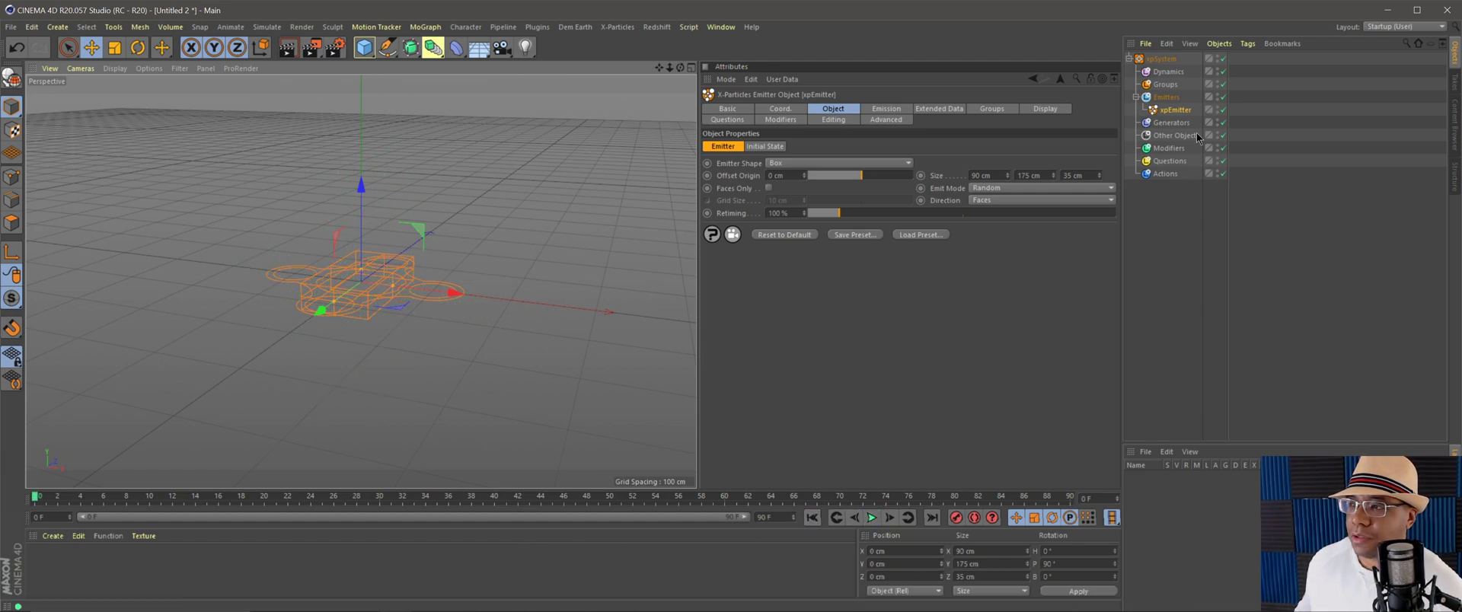
Add an xpTurbulence motion modifier to the system's Modifiers folder.
{"action": "left_click", "coordinate": [1171, 150]}
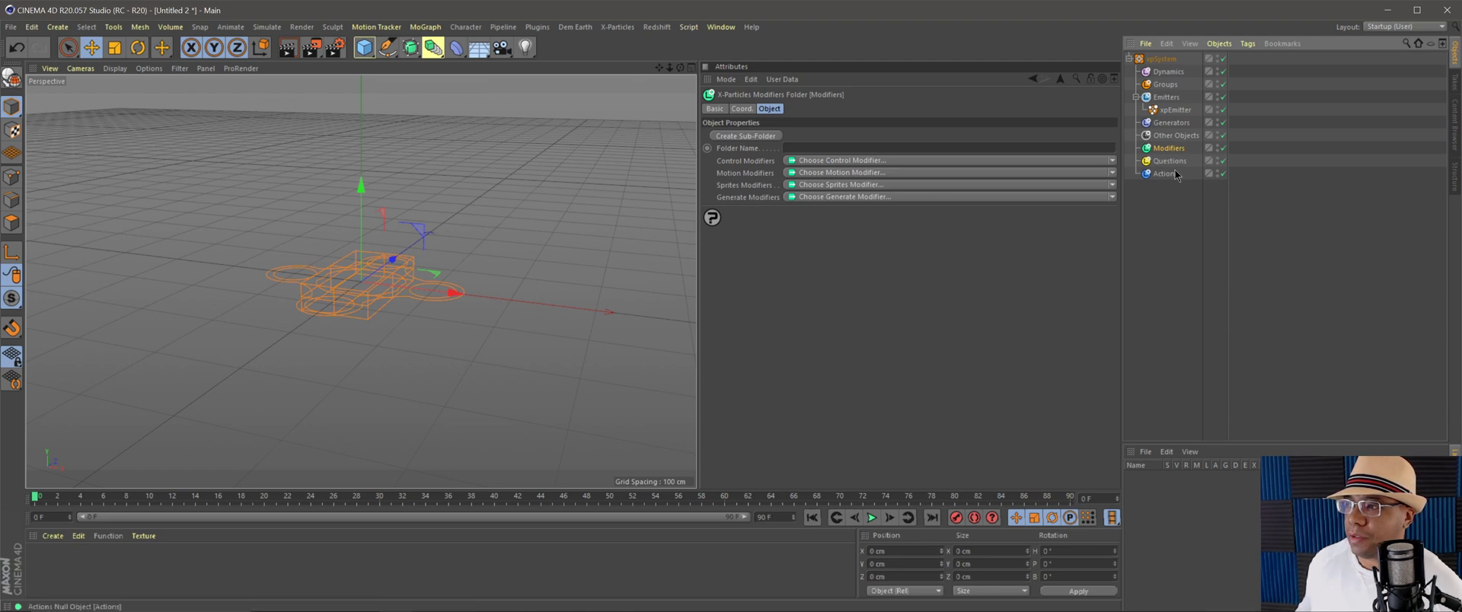
{"action": "left_click", "coordinate": [809, 175]}
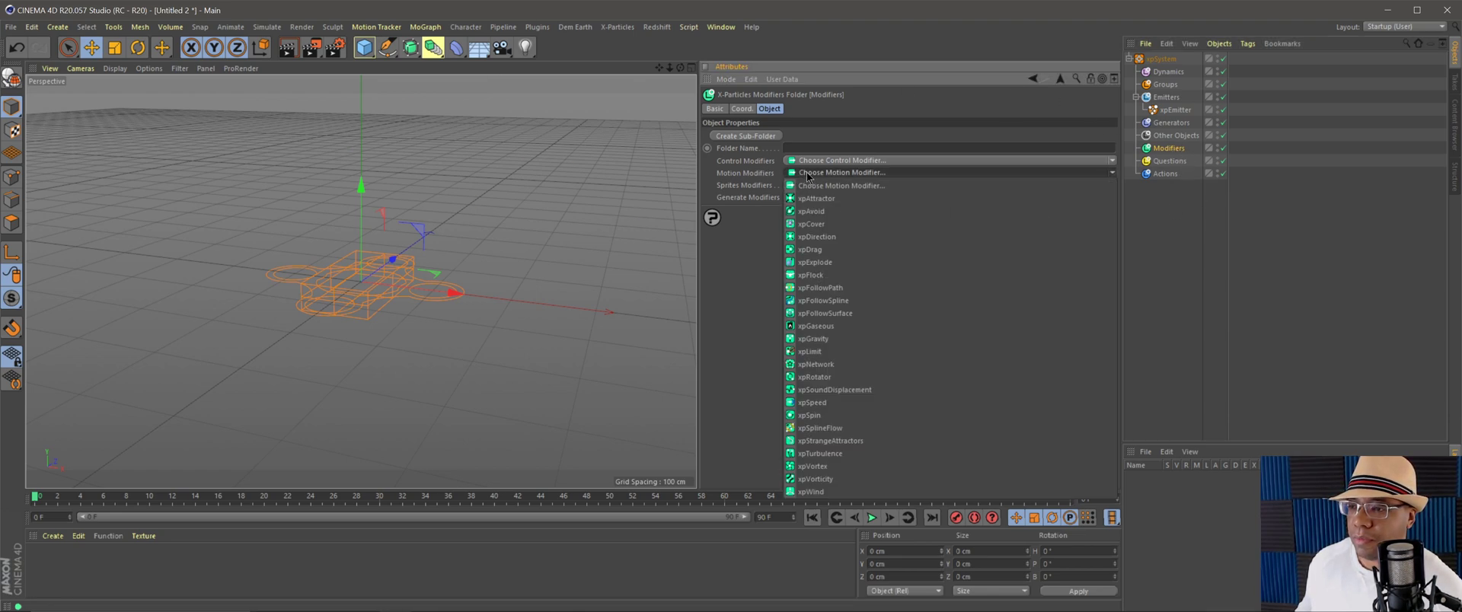
{"action": "left_click", "coordinate": [849, 455]}
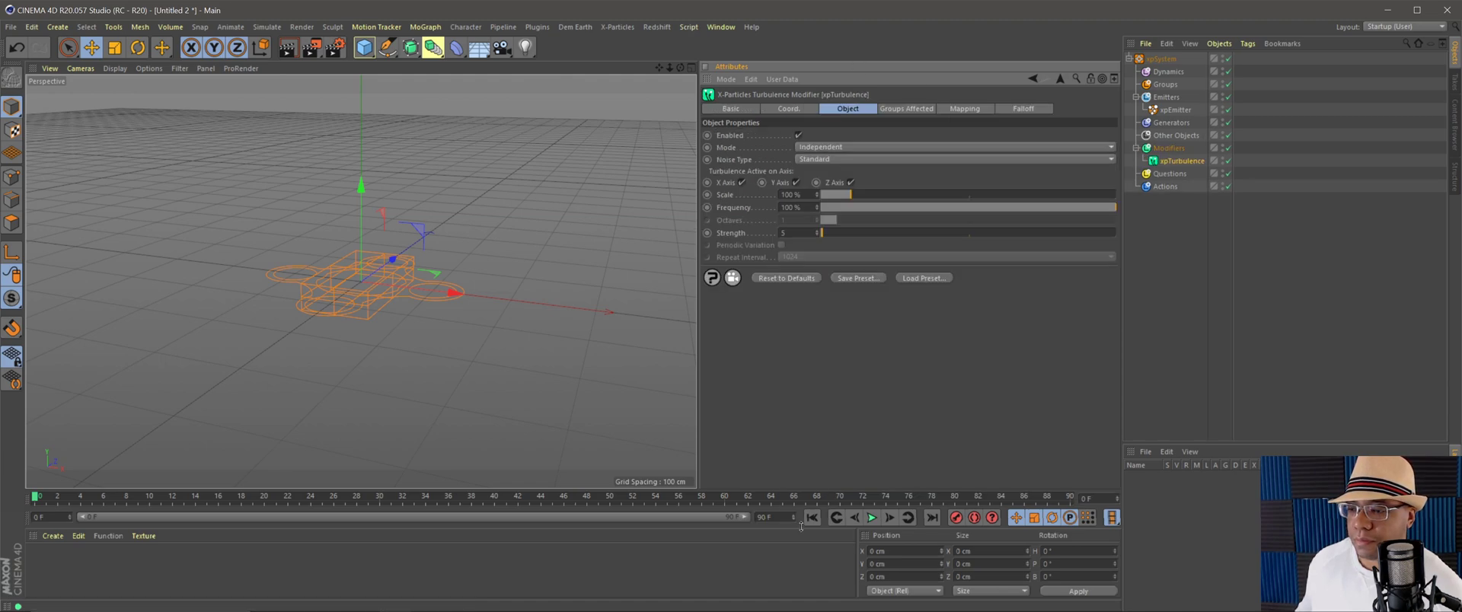
Set the turbulence noise type to Curl and its strength to 20.
{"action": "left_click", "coordinate": [833, 163]}
{"action": "left_click", "coordinate": [833, 172]}
{"action": "left_click", "coordinate": [804, 233]}
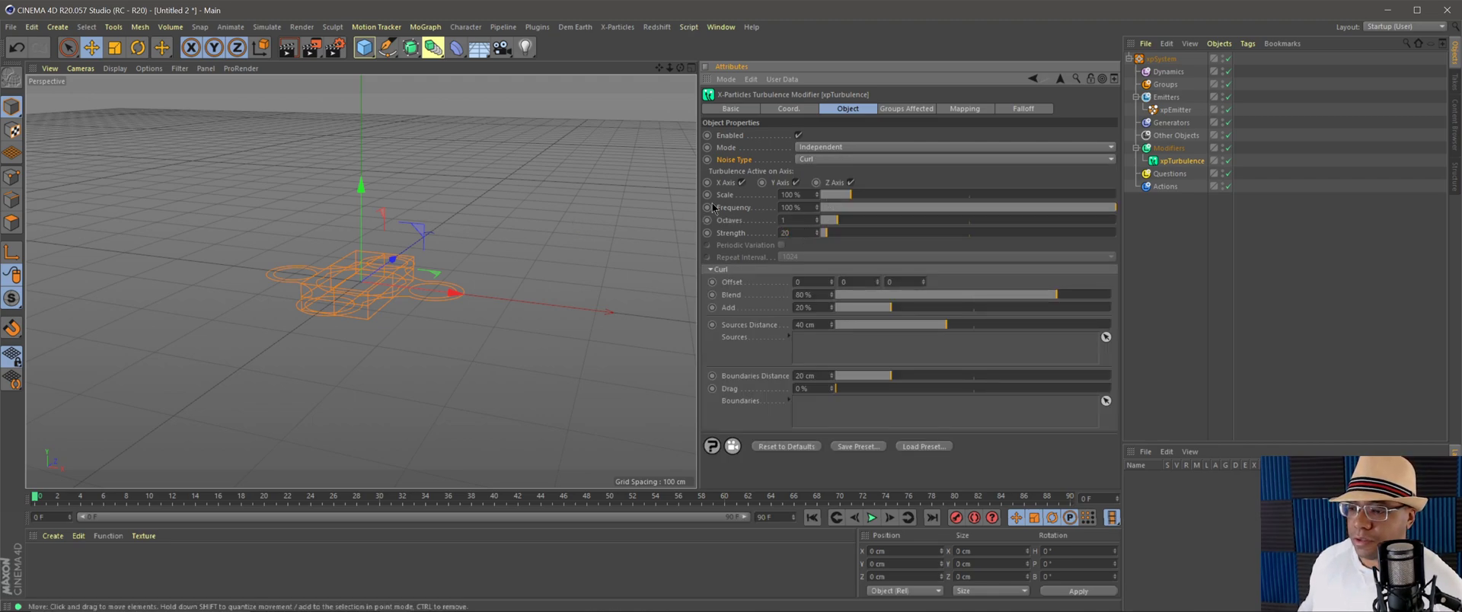
Preview the particle motion with the Curl turbulence and go back to the first frame.
{"action": "left_click", "coordinate": [873, 518]}
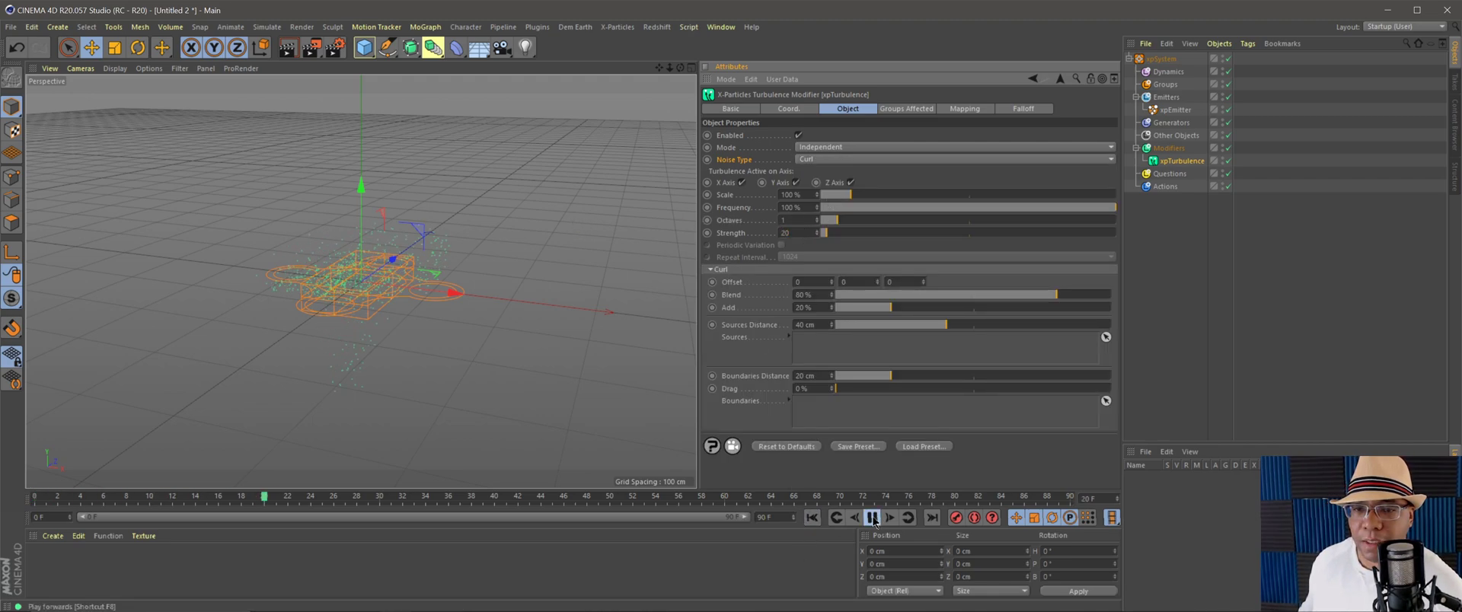
{"action": "left_click", "coordinate": [872, 517]}
{"action": "left_click", "coordinate": [811, 518]}
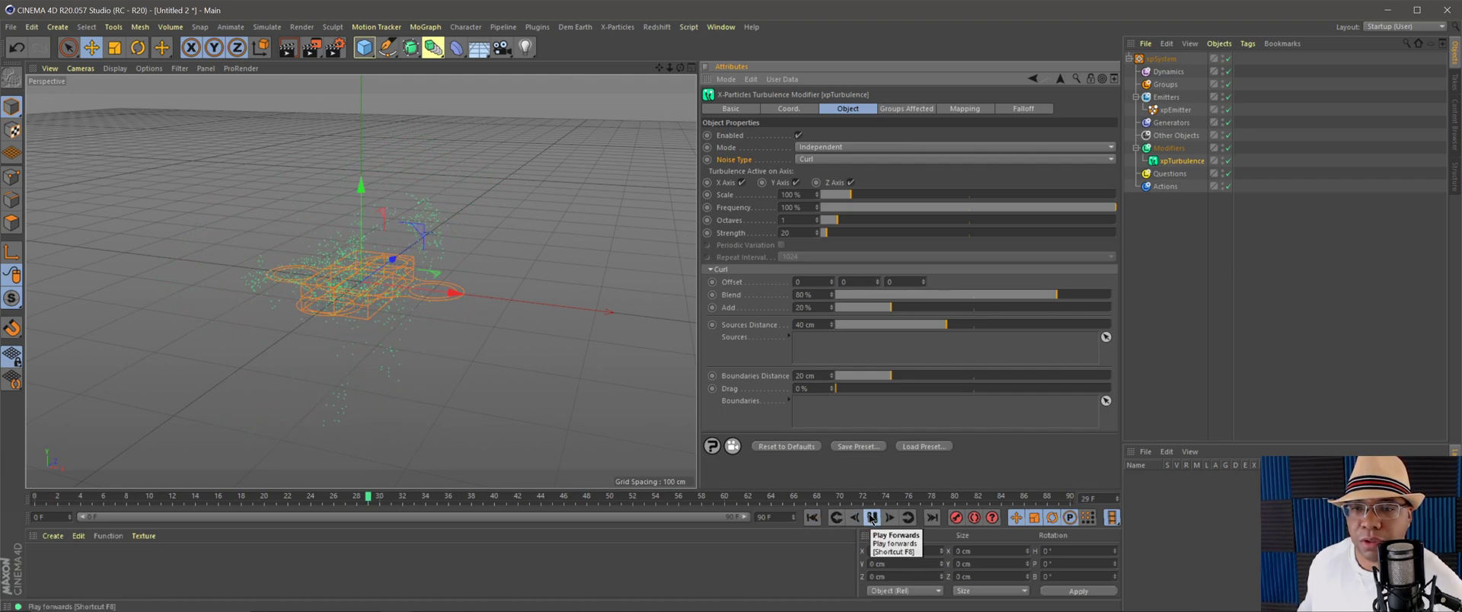
{"action": "left_click", "coordinate": [873, 517]}
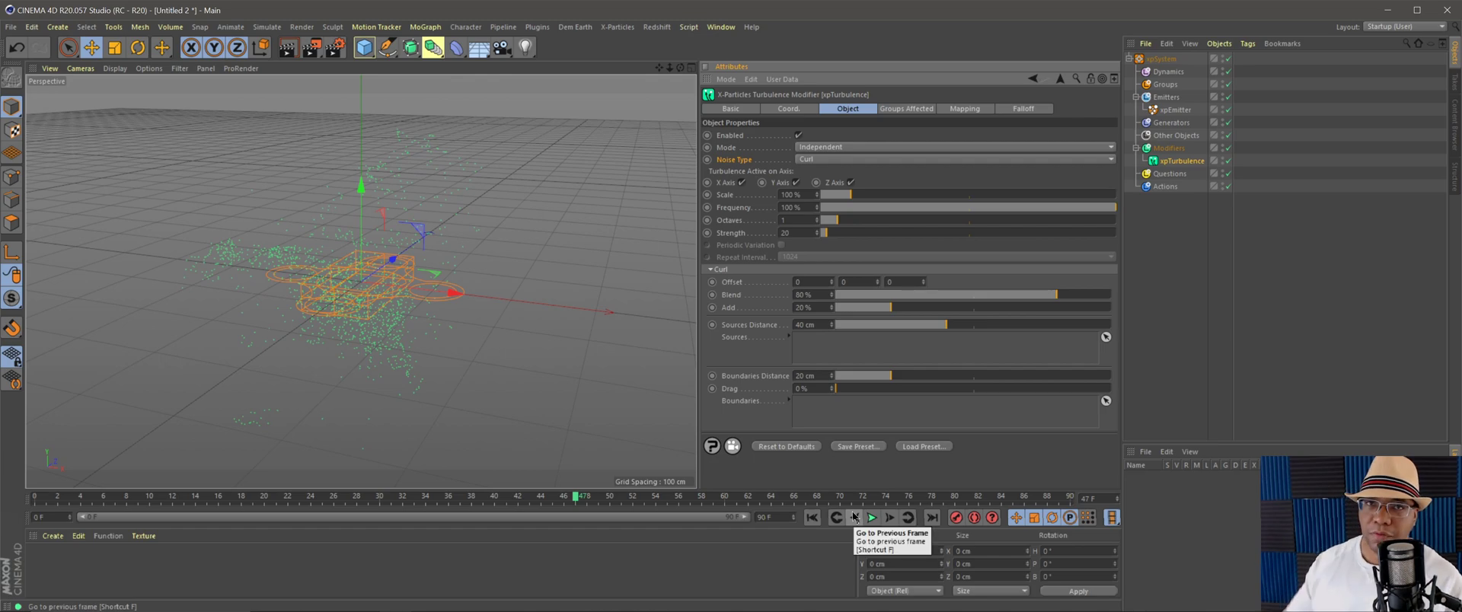
{"action": "left_click", "coordinate": [812, 518]}
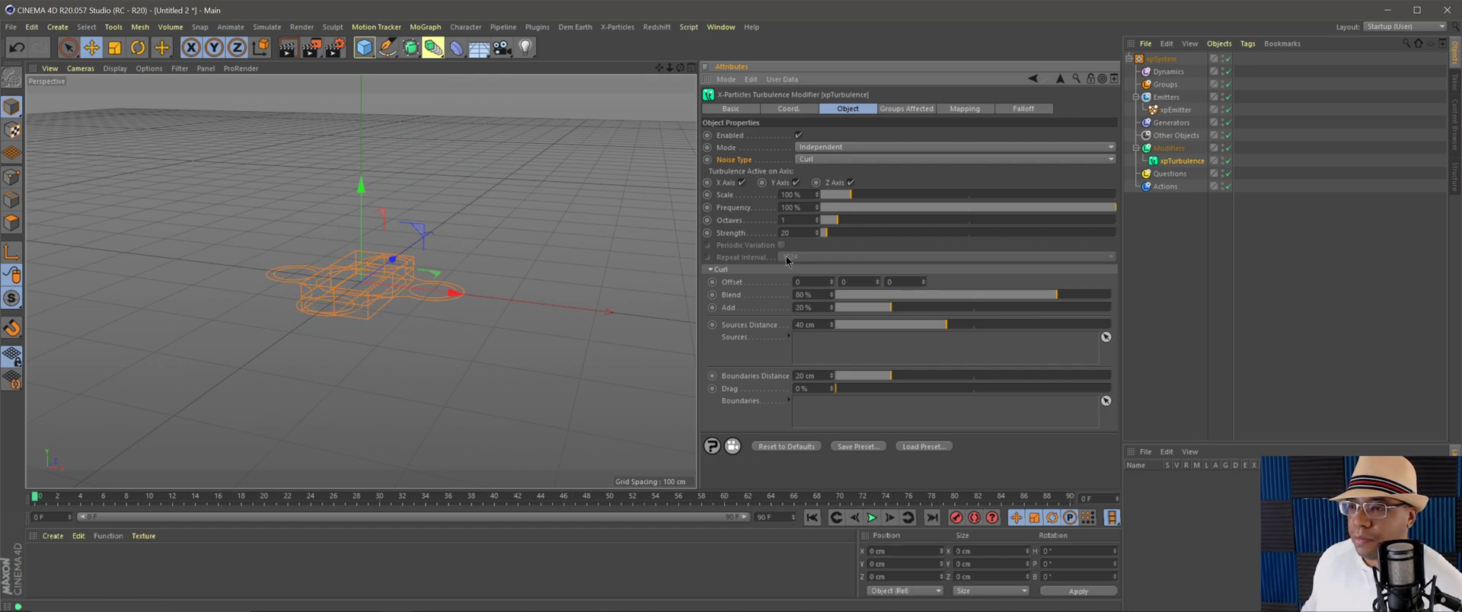
Try a turbulence strength of 40, preview the particles and rewind to the first frame.
{"action": "type", "text": "40"}
{"action": "key", "text": "Return"}
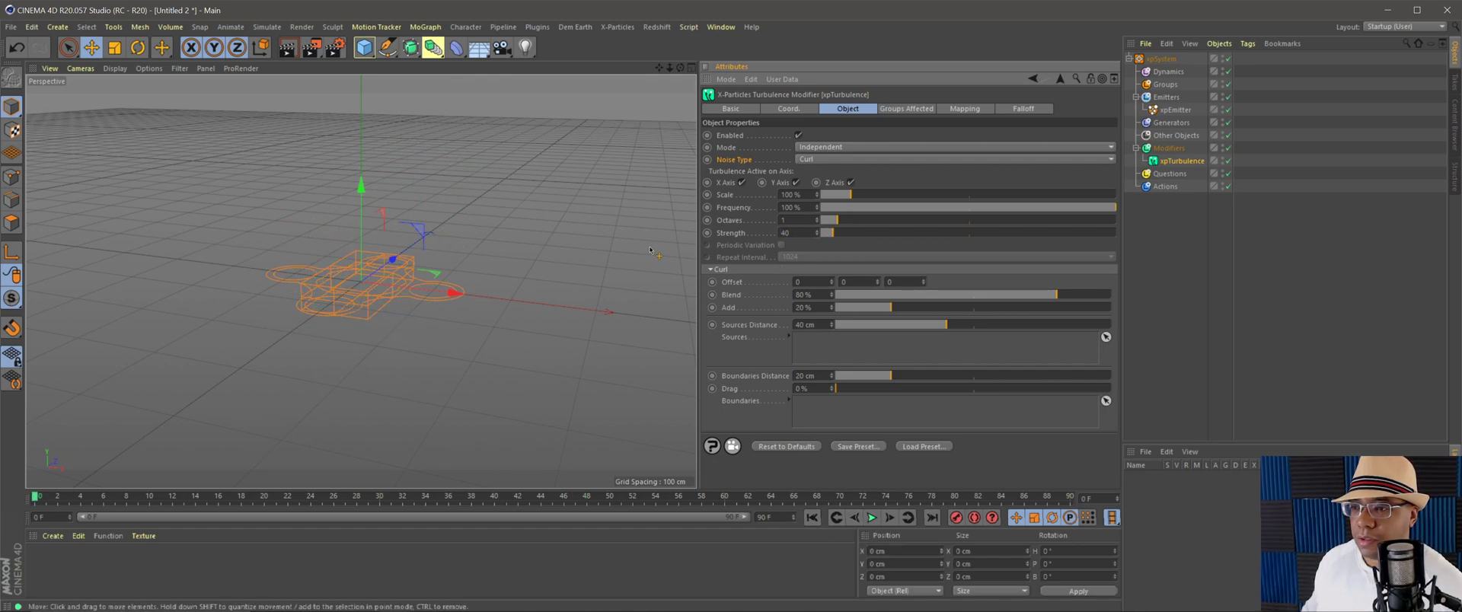
{"action": "left_click", "coordinate": [872, 518]}
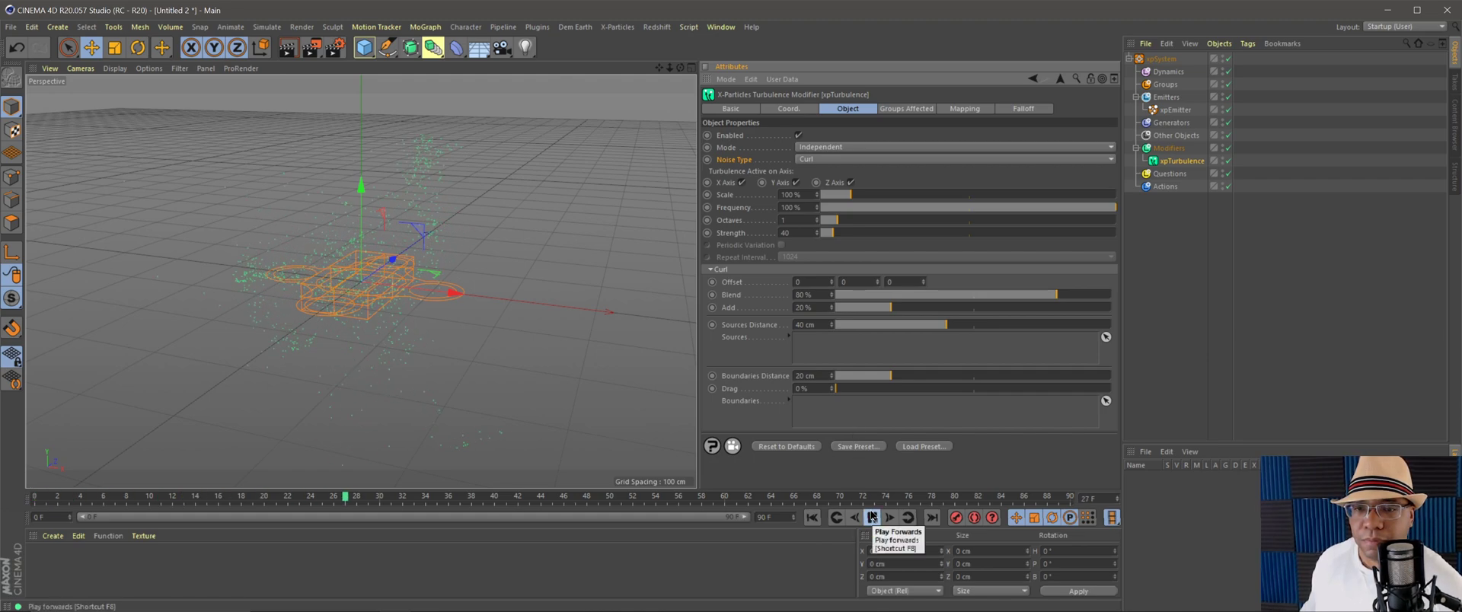
{"action": "left_click", "coordinate": [872, 517]}
{"action": "left_click", "coordinate": [812, 518]}
Set the turbulence strength to 30, preview the particles and return to the first frame.
{"action": "left_click", "coordinate": [784, 232]}
{"action": "type", "text": "30"}
{"action": "key", "text": "Return"}
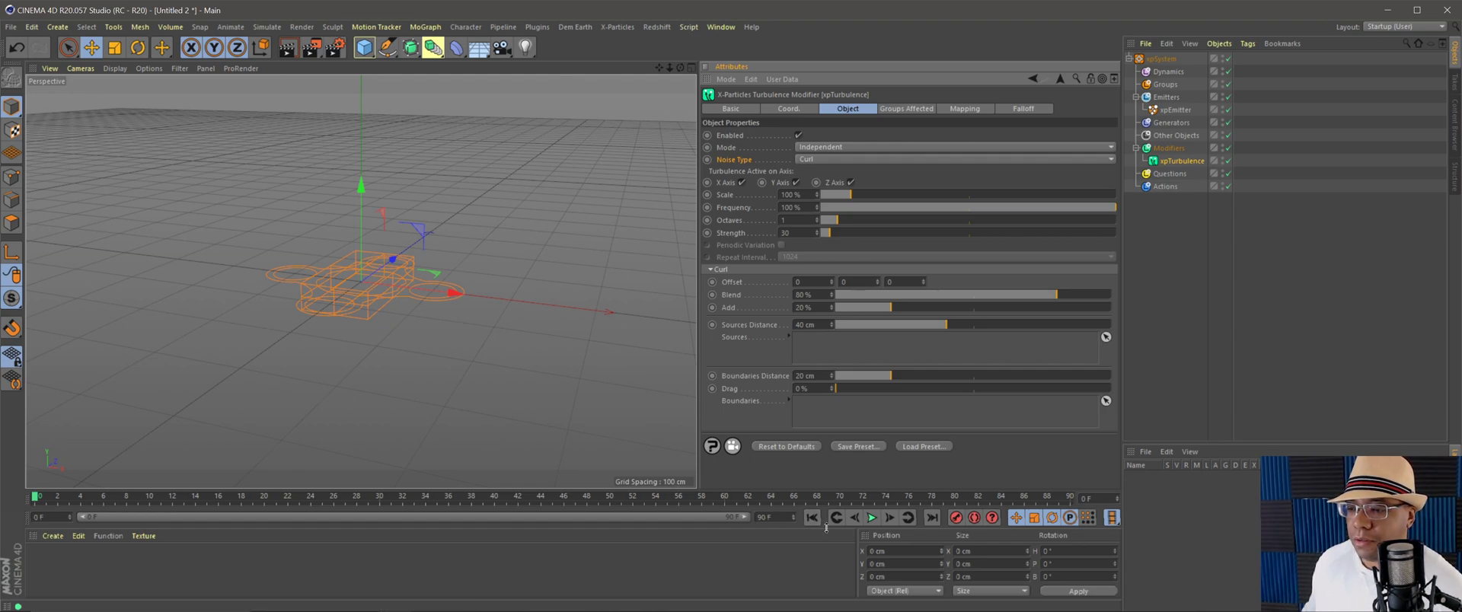
{"action": "left_click", "coordinate": [871, 517]}
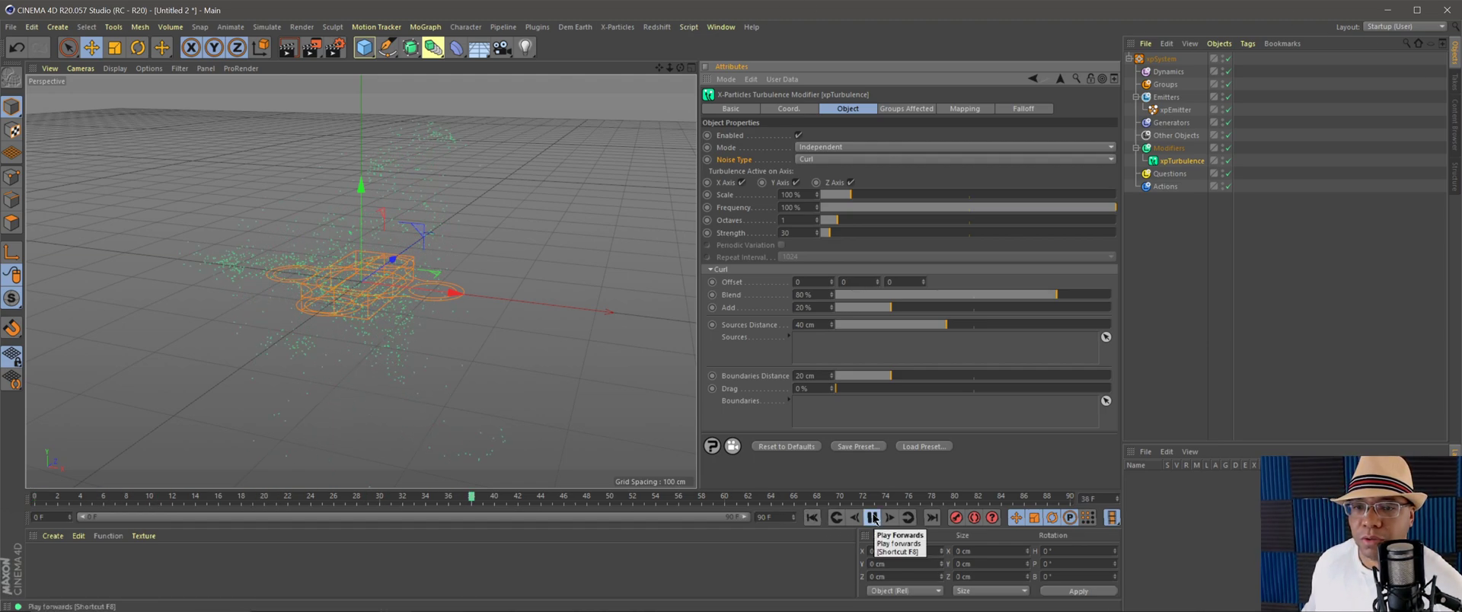
{"action": "left_click", "coordinate": [873, 518]}
{"action": "left_click", "coordinate": [813, 518]}
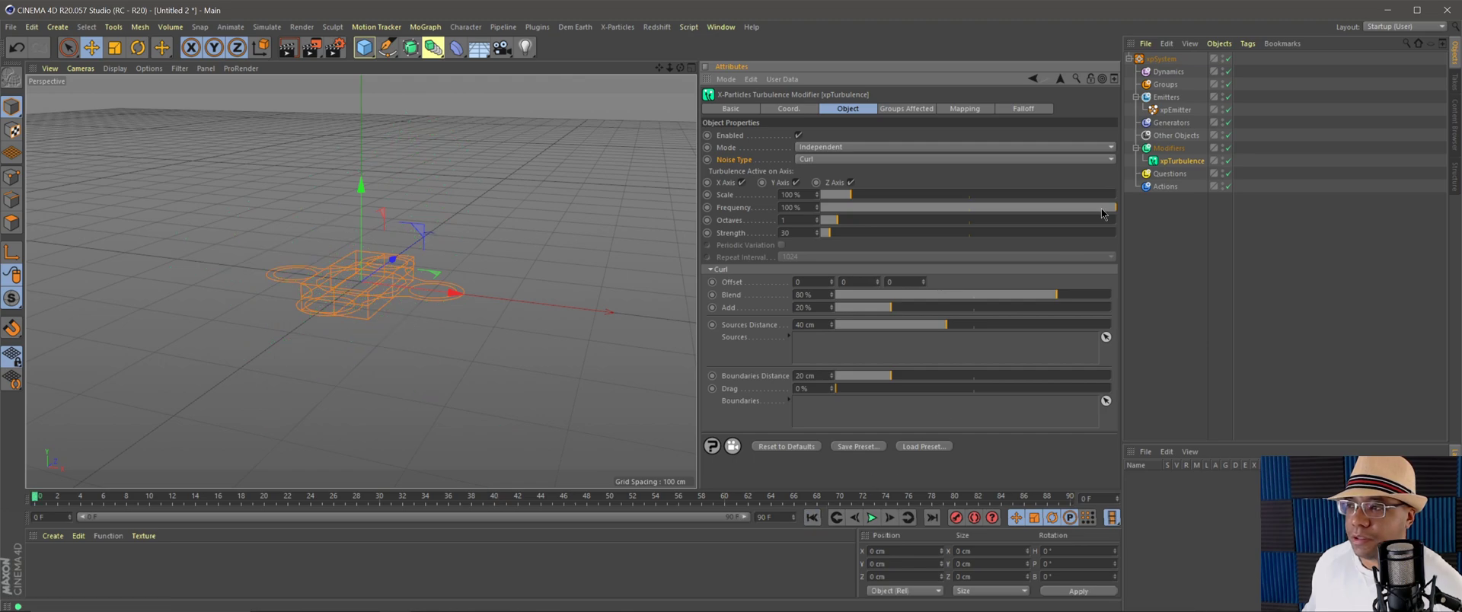
Turn off Emit all Frames in the xpEmitter's emission settings and set End Emit to 2 F.
{"action": "left_click", "coordinate": [1175, 110]}
{"action": "left_click", "coordinate": [883, 108]}
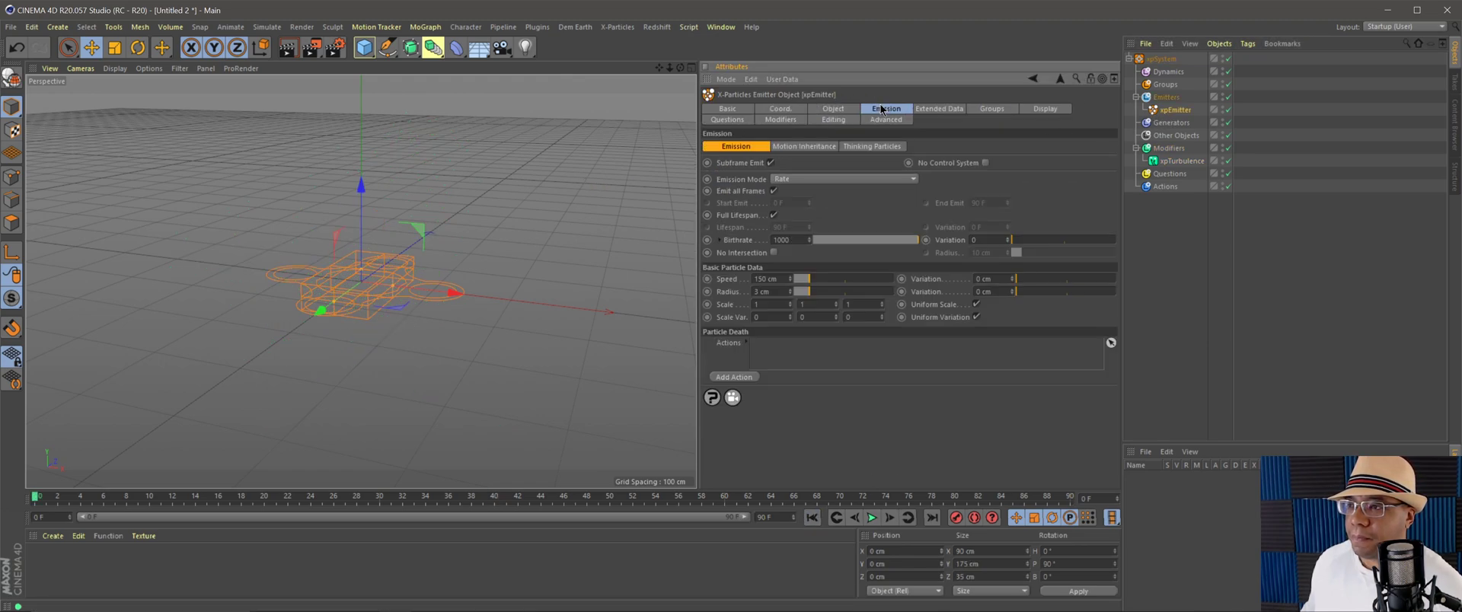
{"action": "left_click", "coordinate": [774, 191]}
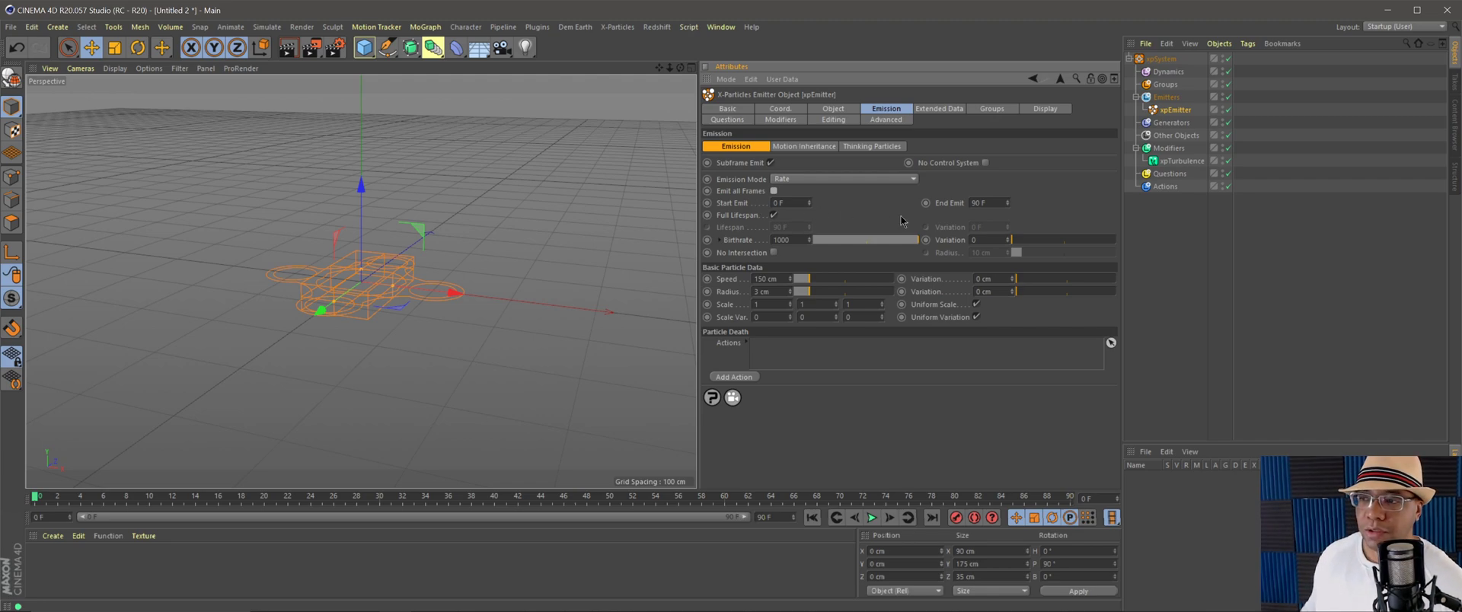
{"action": "left_click", "coordinate": [996, 203]}
{"action": "type", "text": "2"}
{"action": "key", "text": "Return"}
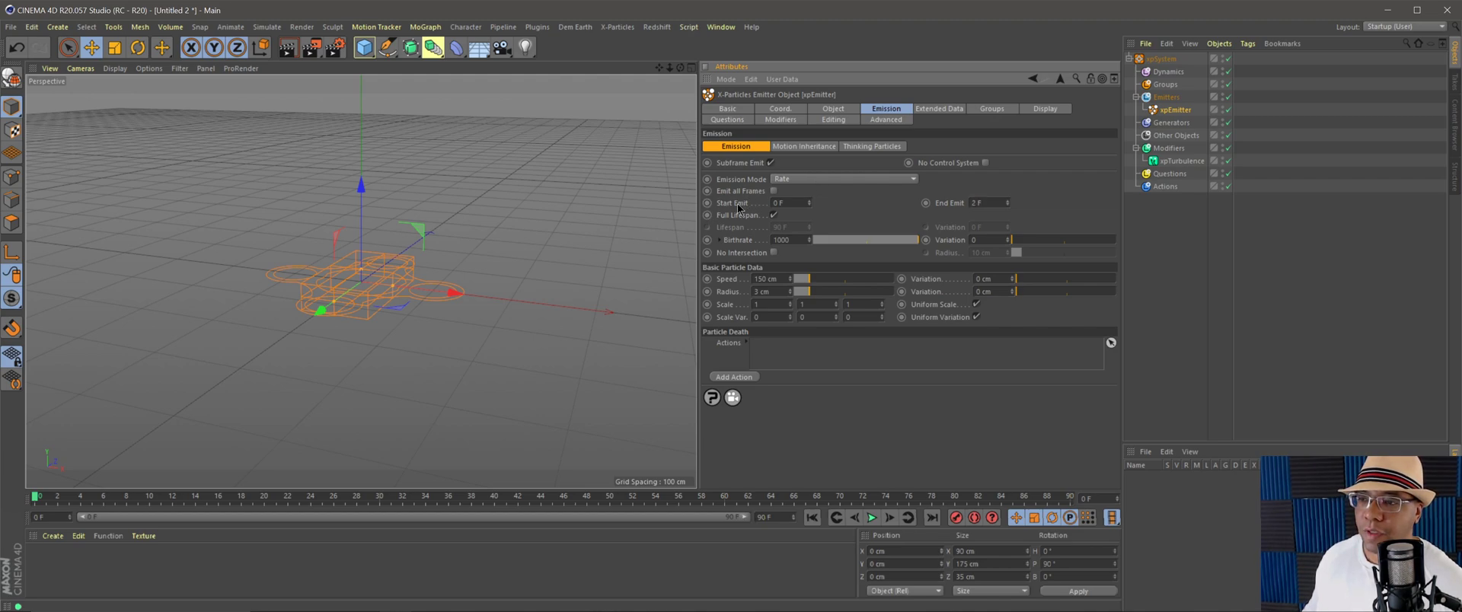
{"action": "left_click", "coordinate": [982, 202]}
{"action": "type", "text": "3"}
{"action": "key", "text": "Return"}
{"action": "left_click", "coordinate": [845, 202]}
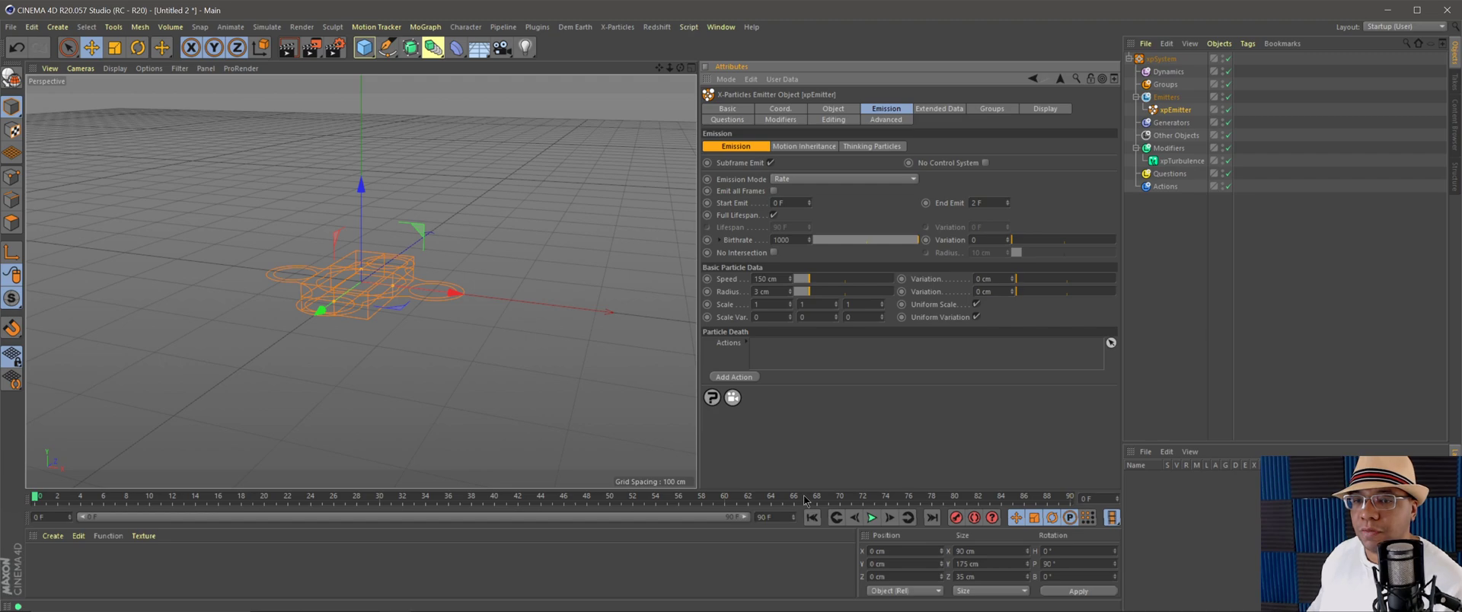
Preview the short particle burst, go back to the first frame and view the emitter from another side.
{"action": "left_click", "coordinate": [872, 518]}
{"action": "left_click", "coordinate": [873, 518]}
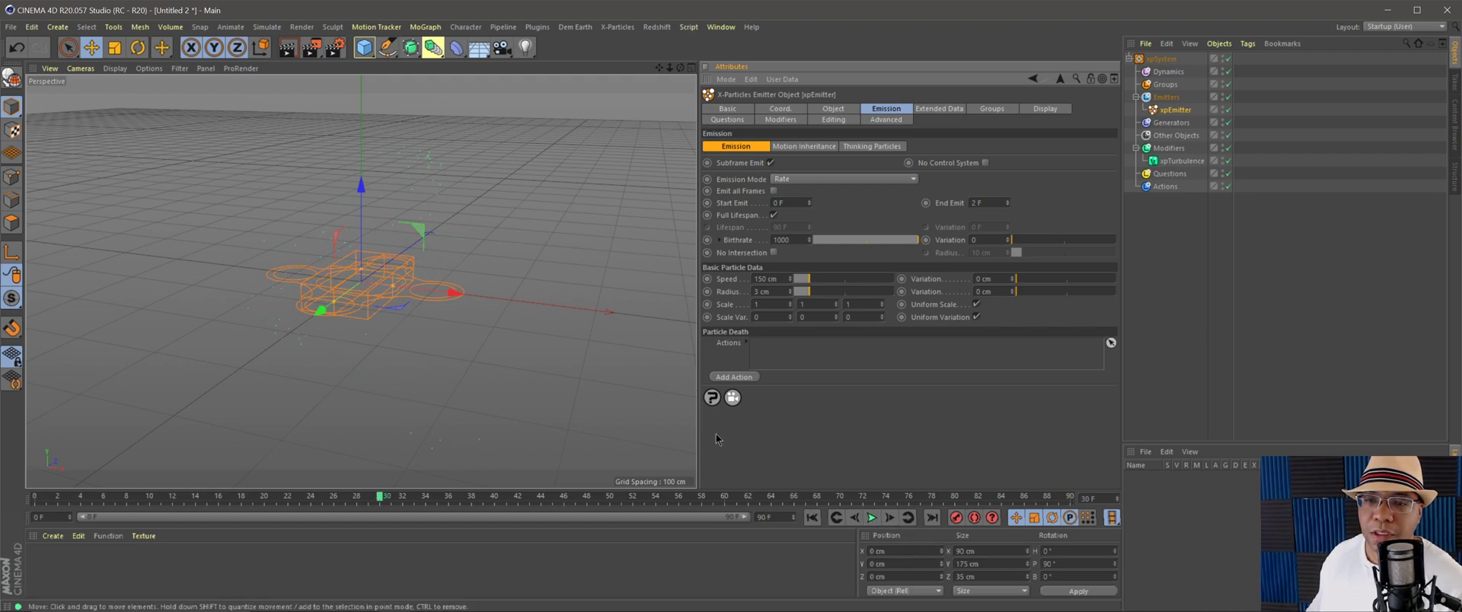
{"action": "left_click", "coordinate": [812, 518]}
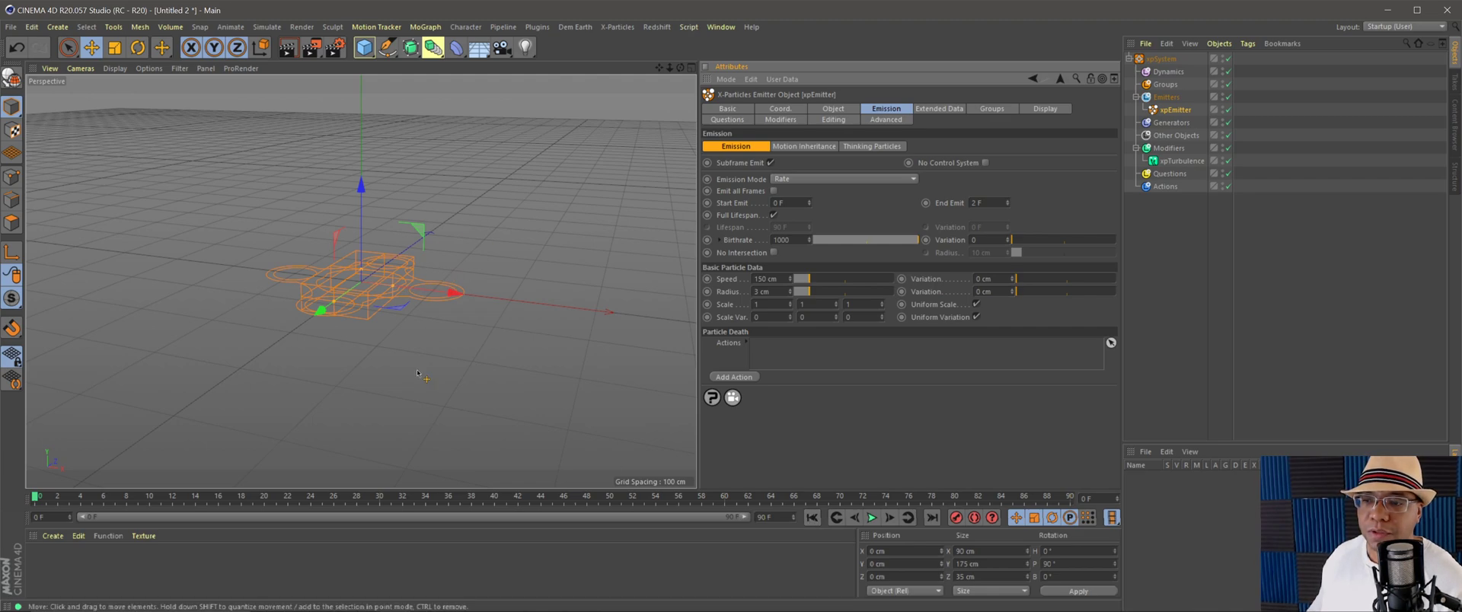
{"action": "left_click_drag", "start_coordinate": [396, 369], "coordinate": [423, 402], "text": "alt"}
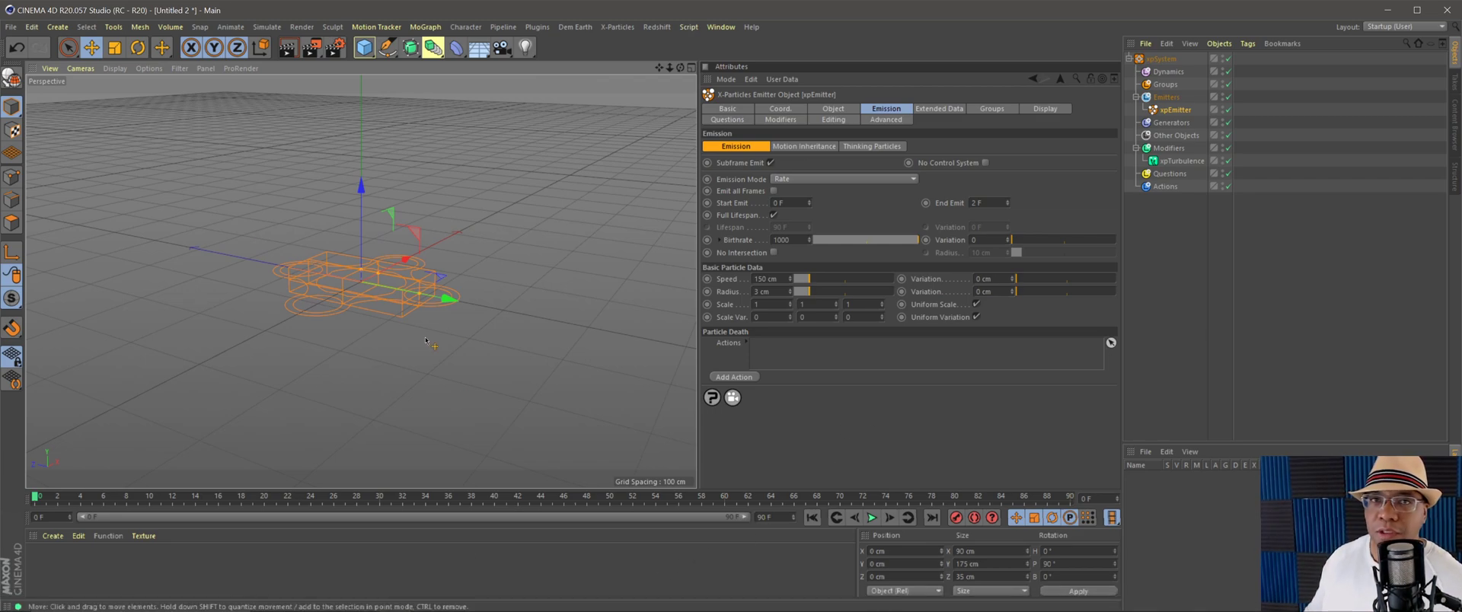
Set the emitted particles' speed to 400 cm with a speed variation of 175 cm.
{"action": "double_click", "coordinate": [767, 278]}
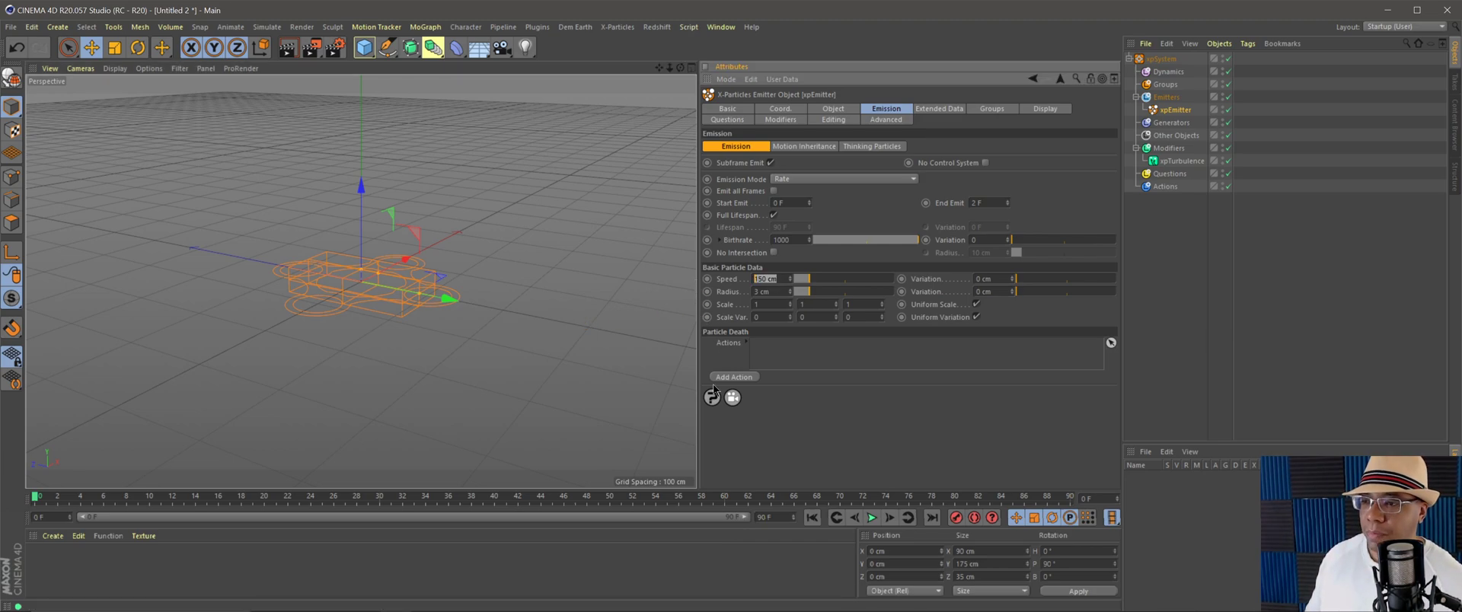
{"action": "type", "text": "400"}
{"action": "key", "text": "Return"}
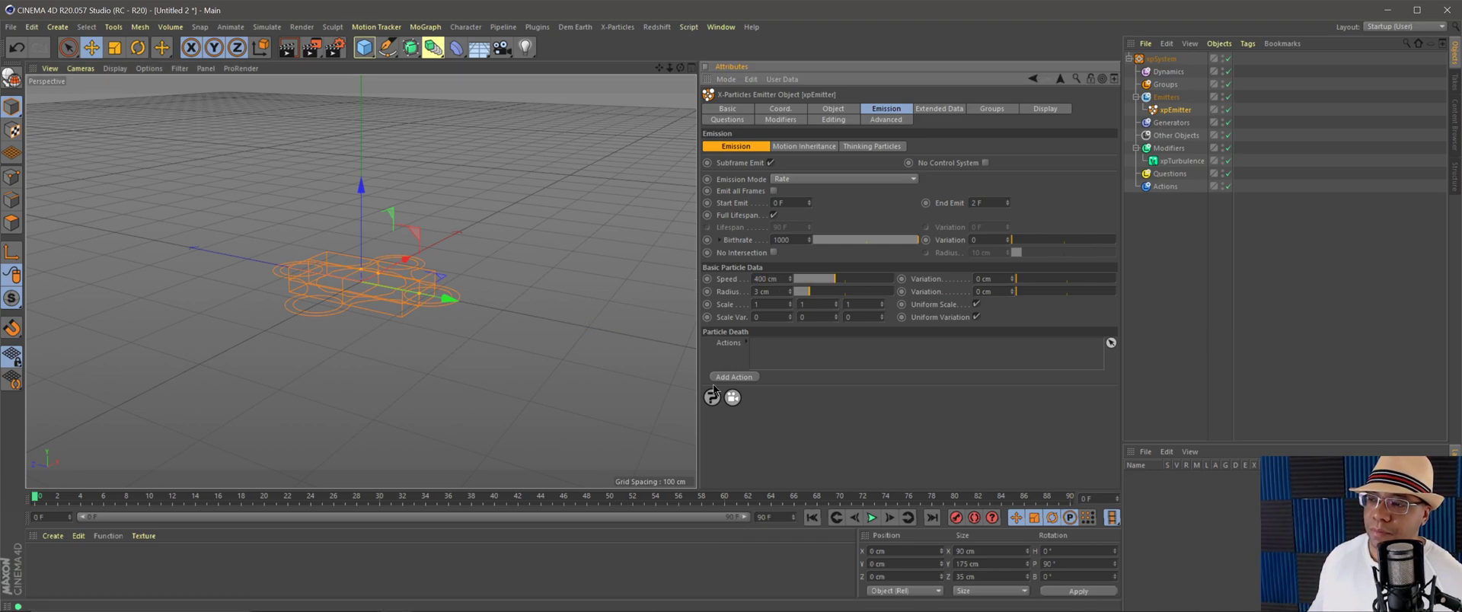
{"action": "left_click_drag", "start_coordinate": [1016, 278], "coordinate": [1030, 280]}
{"action": "double_click", "coordinate": [987, 281]}
{"action": "type", "text": "175"}
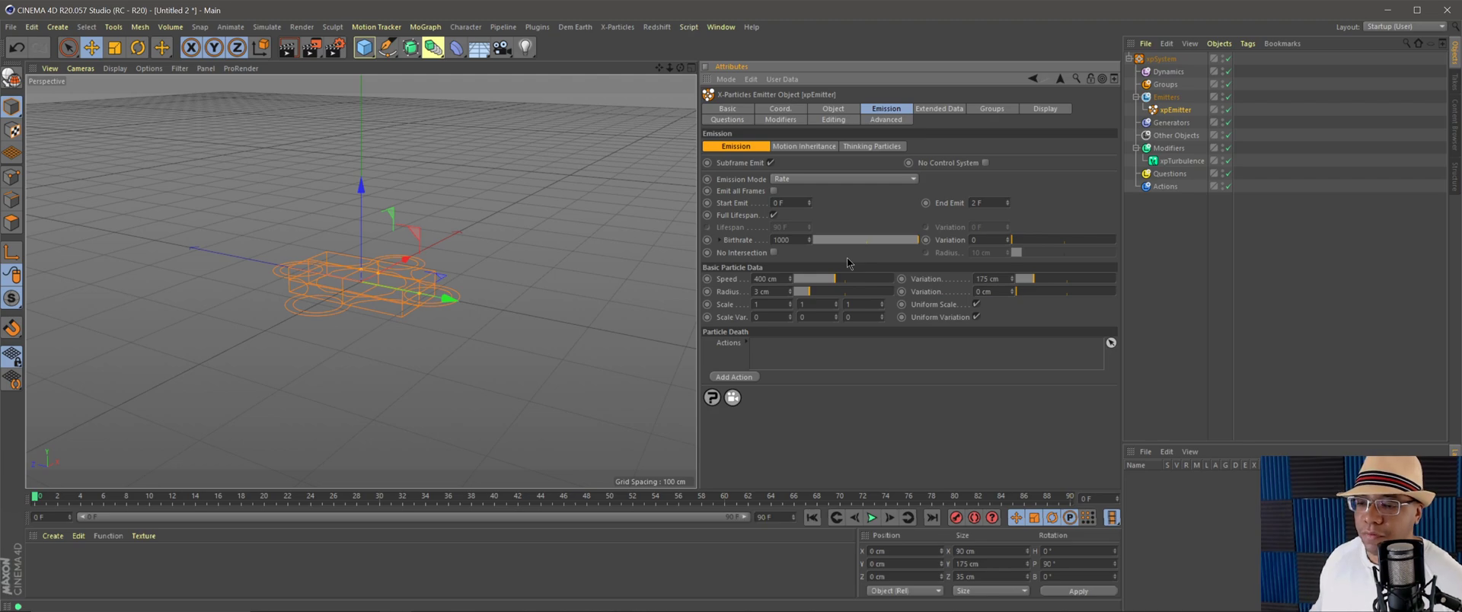
Preview the burst with the faster, varied particles and go back to the first frame.
{"action": "left_click", "coordinate": [872, 518]}
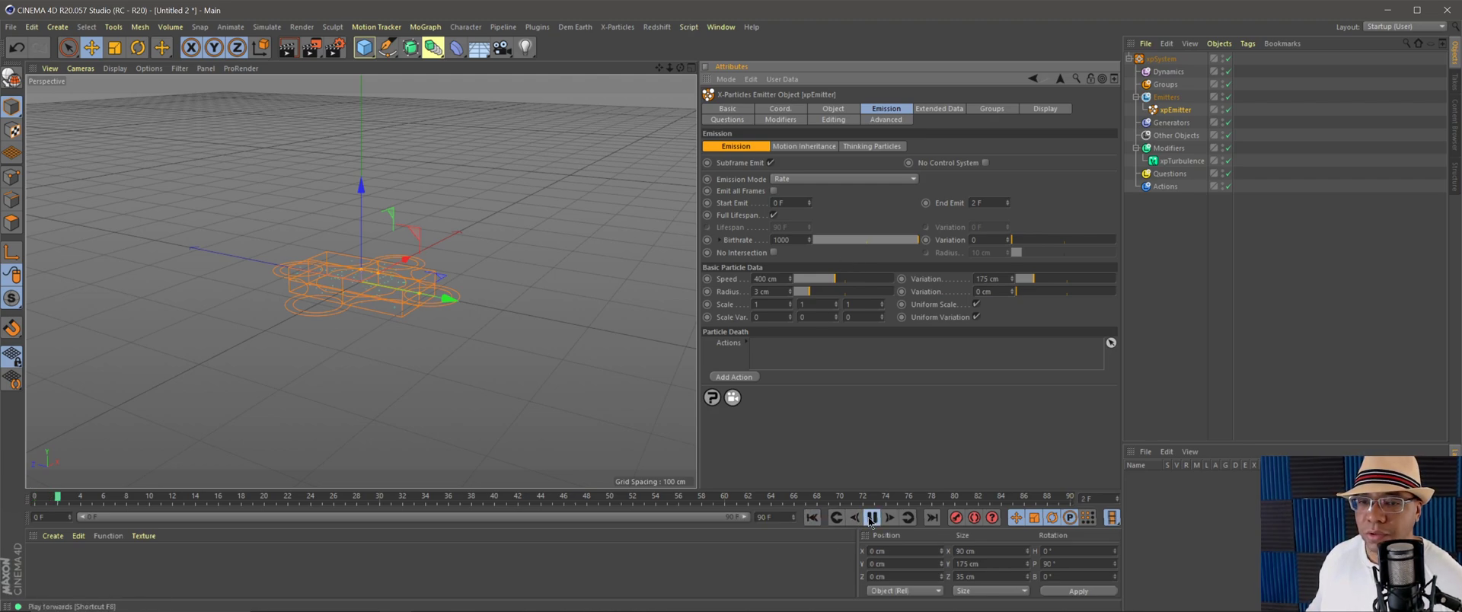
{"action": "left_click", "coordinate": [872, 518]}
{"action": "left_click", "coordinate": [811, 518]}
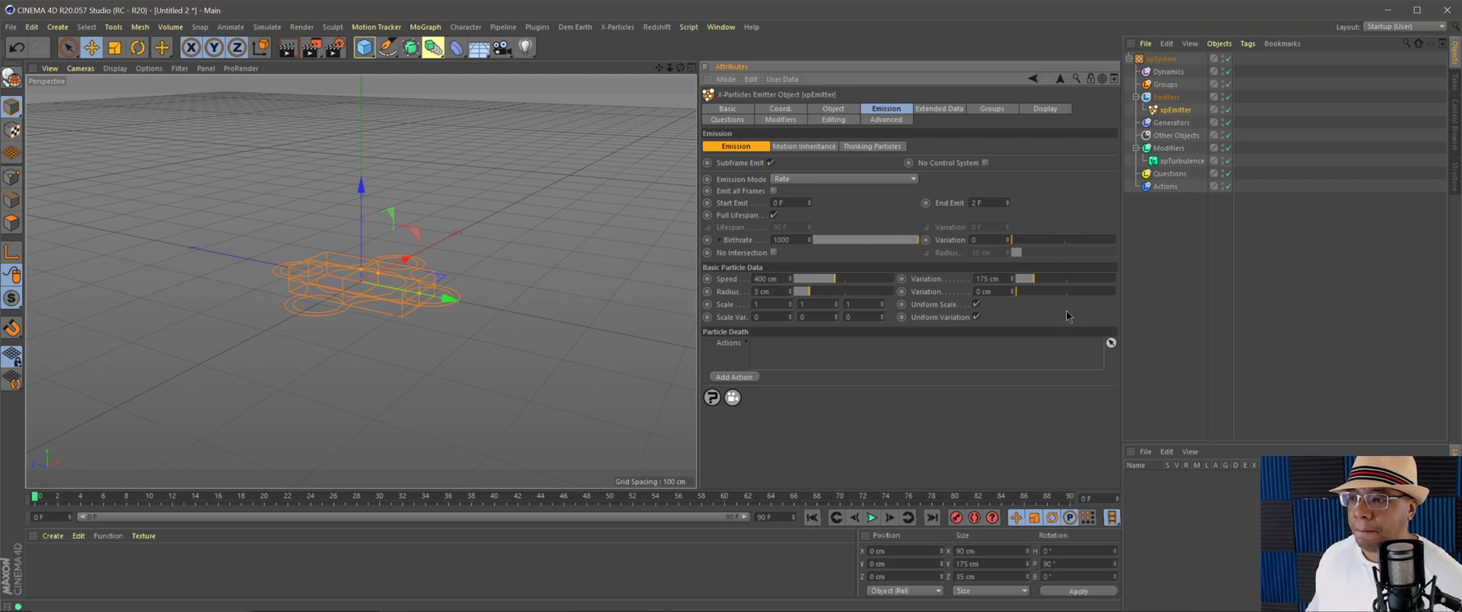
Add an xpExplosiaFX object to the system's Dynamics folder.
{"action": "left_click", "coordinate": [1159, 71]}
{"action": "left_click", "coordinate": [788, 160]}
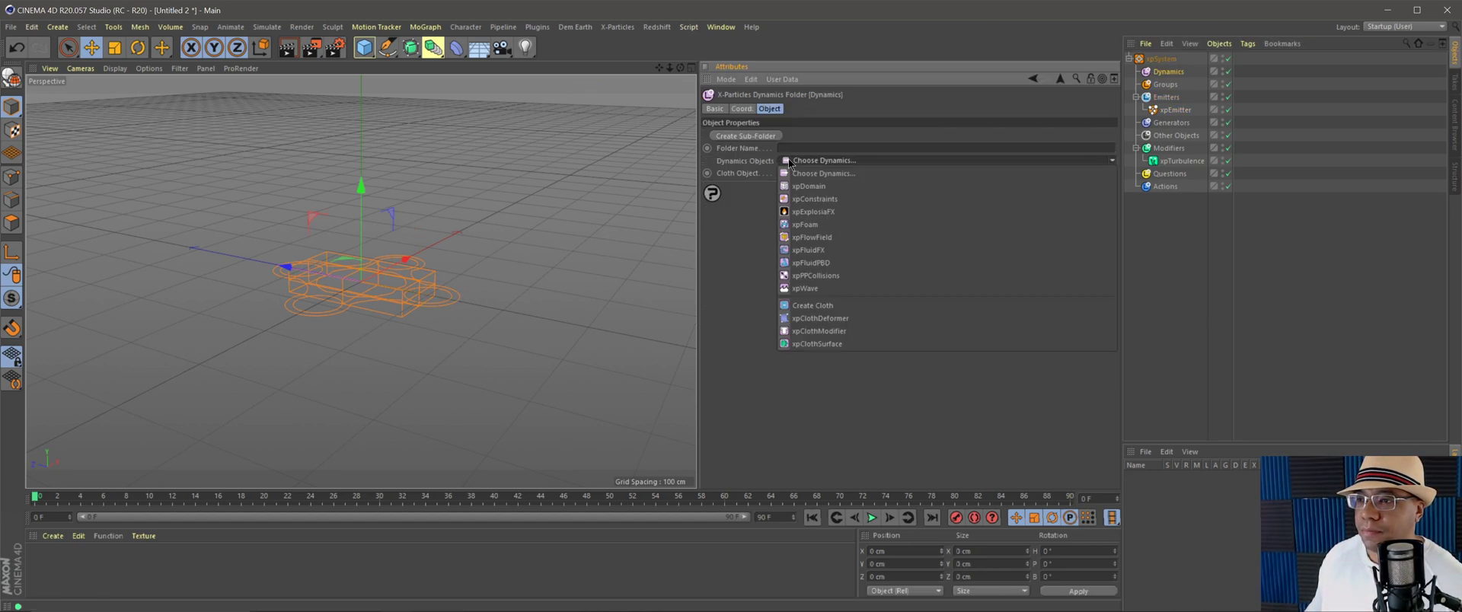
{"action": "left_click", "coordinate": [817, 212]}
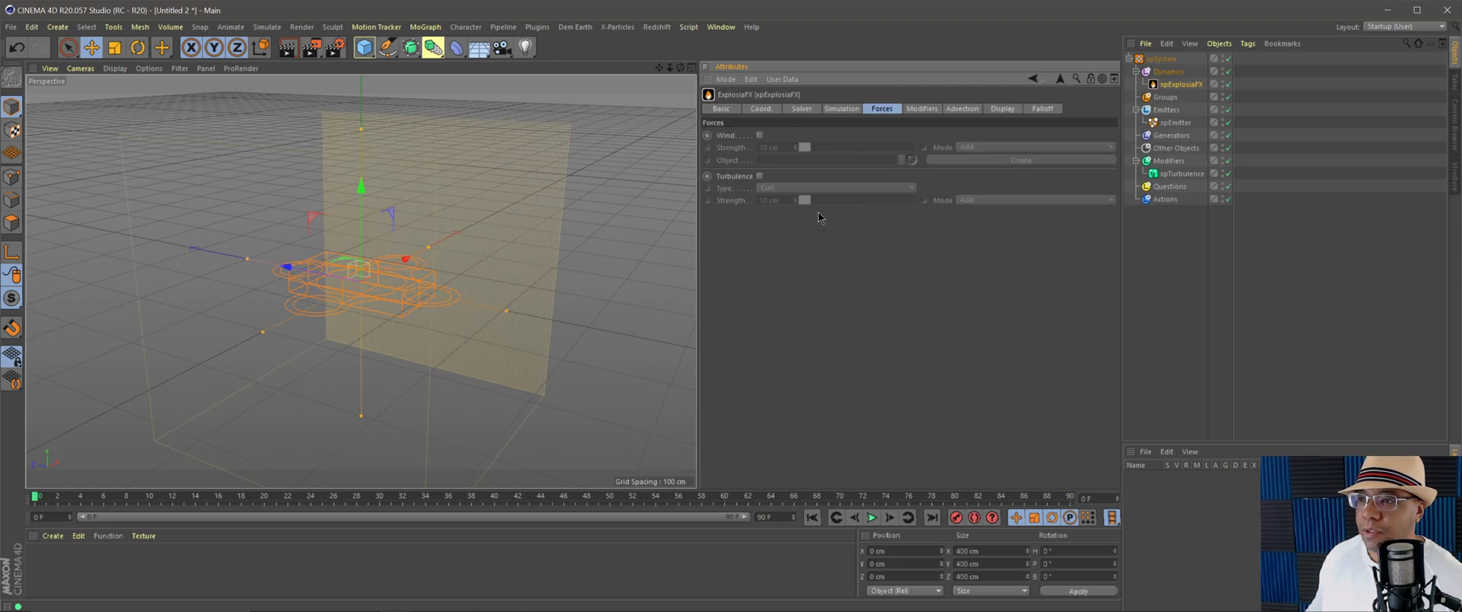
Preview the particle burst inside the ExplosiaFX domain, return to the first frame and view the domain from a lower angle.
{"action": "left_click_drag", "start_coordinate": [450, 286], "coordinate": [357, 289], "text": "alt"}
{"action": "left_click", "coordinate": [872, 517]}
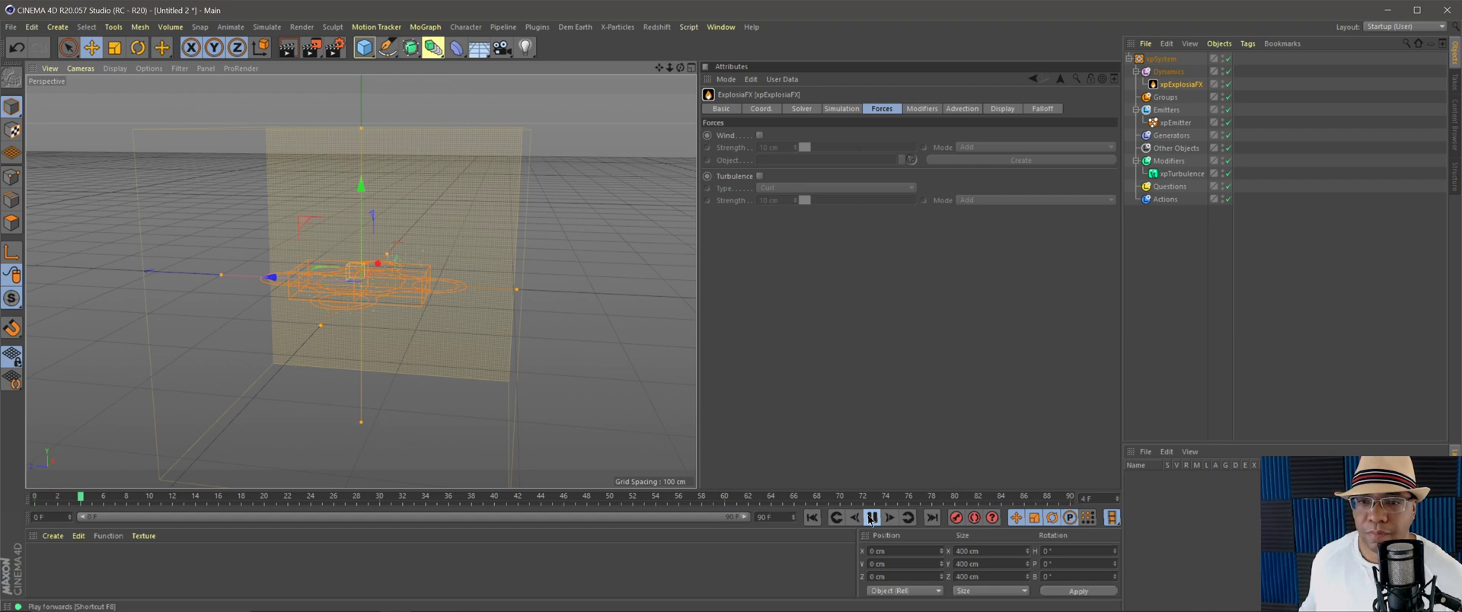
{"action": "left_click", "coordinate": [872, 518]}
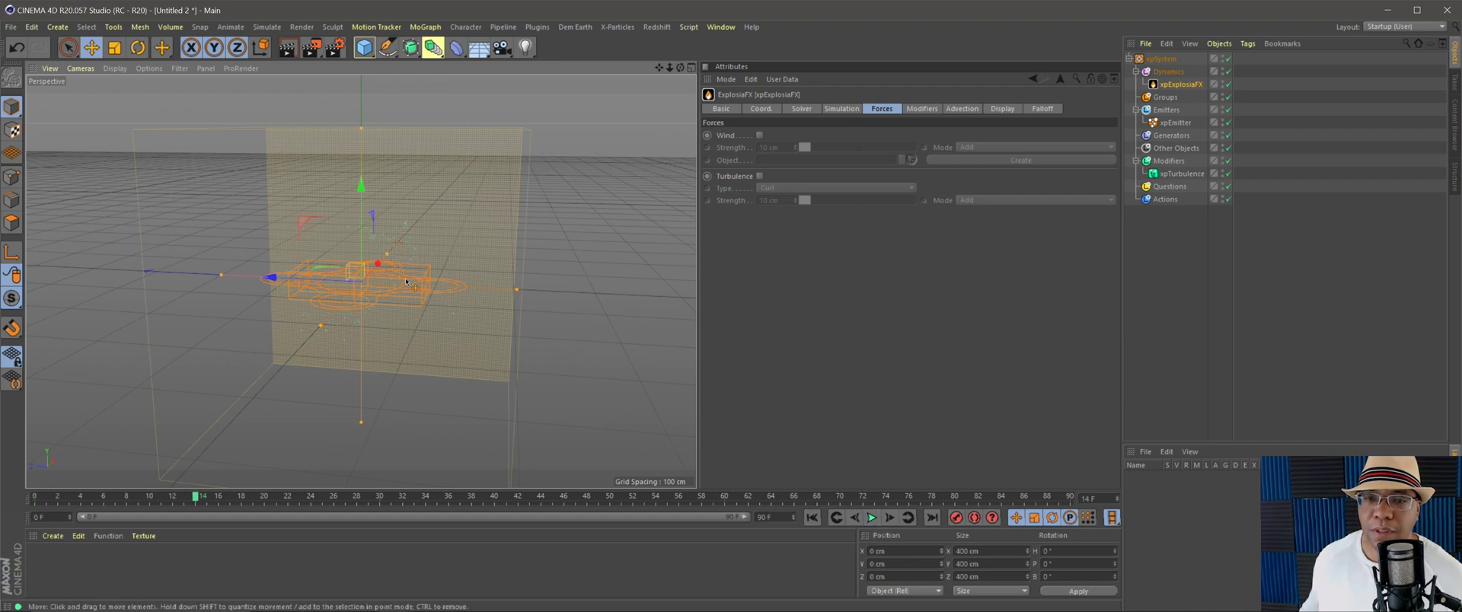
{"action": "scroll", "coordinate": [415, 277], "scroll_direction": "up", "scroll_amount": 2}
{"action": "left_click", "coordinate": [812, 518]}
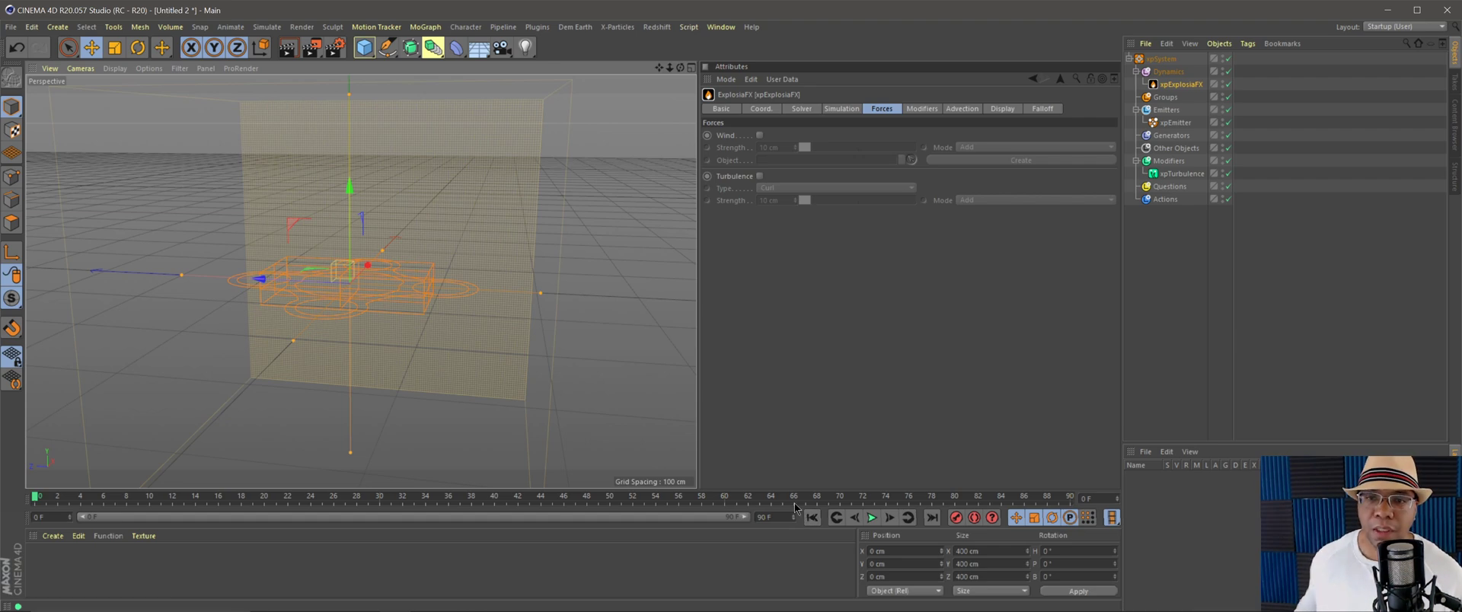
{"action": "left_click_drag", "start_coordinate": [472, 358], "coordinate": [434, 373], "text": "alt"}
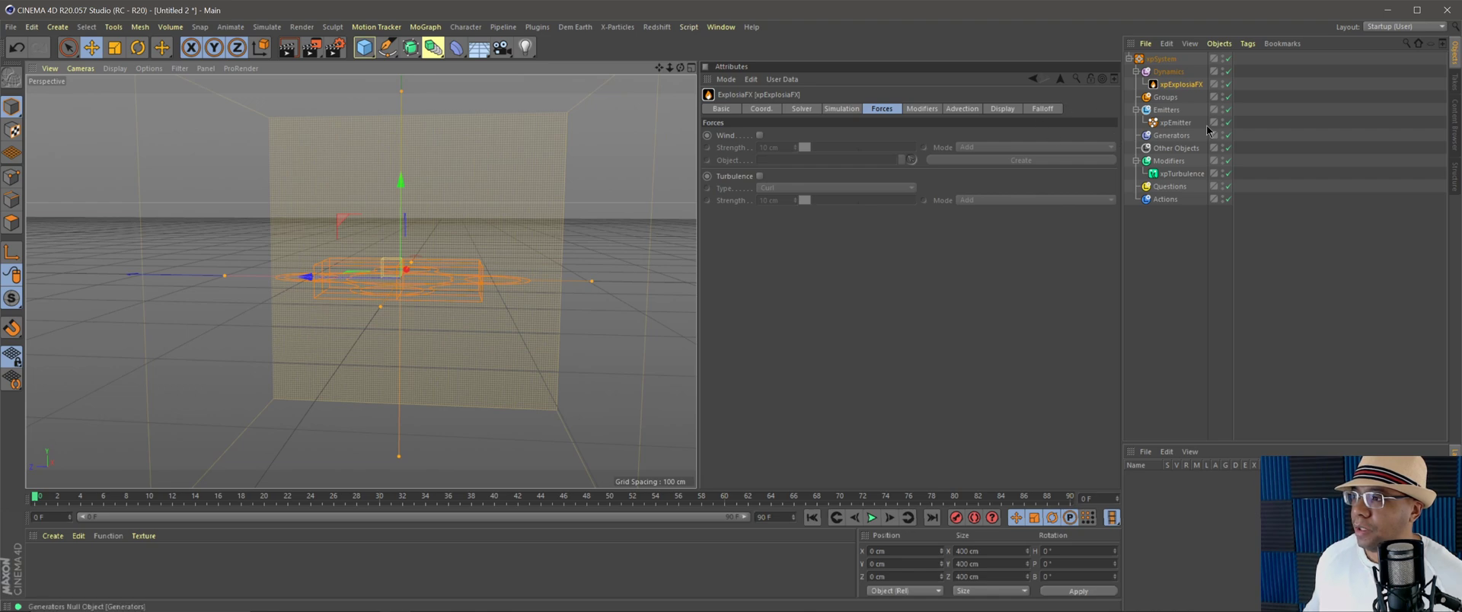
Apply an xpExplosiaFX Source tag to the xpEmitter.
{"action": "left_click", "coordinate": [1175, 122]}
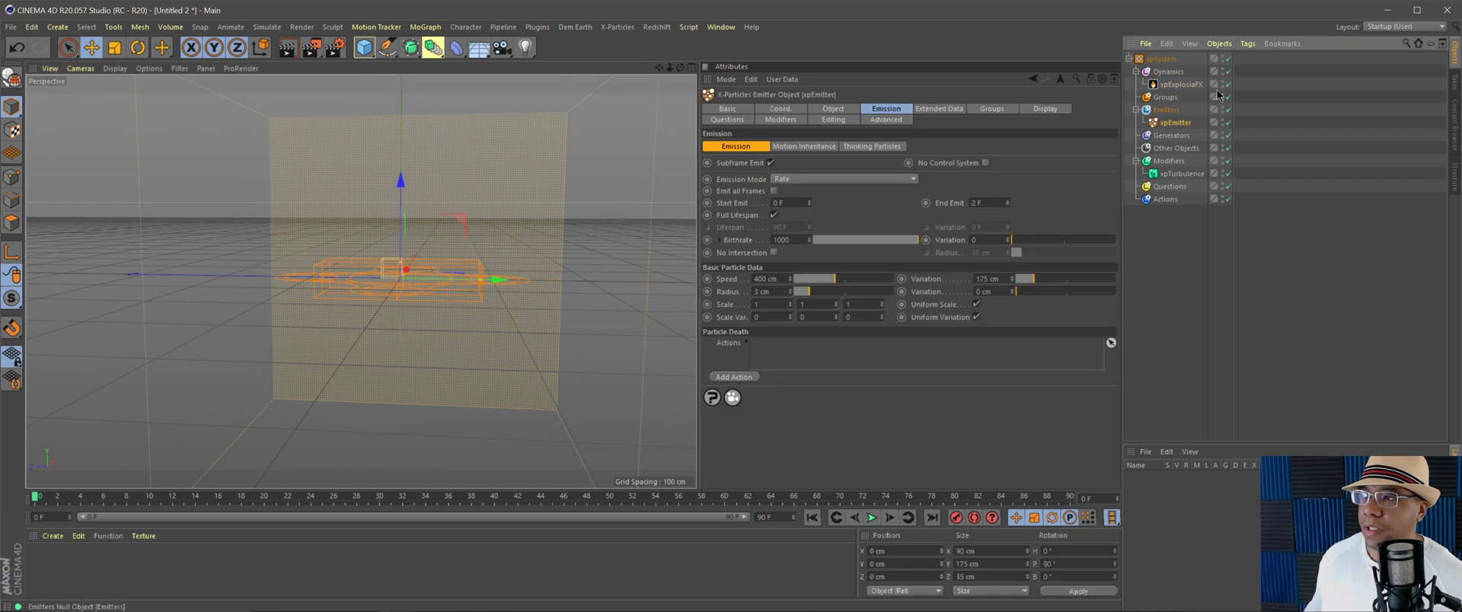
{"action": "left_click", "coordinate": [1247, 44]}
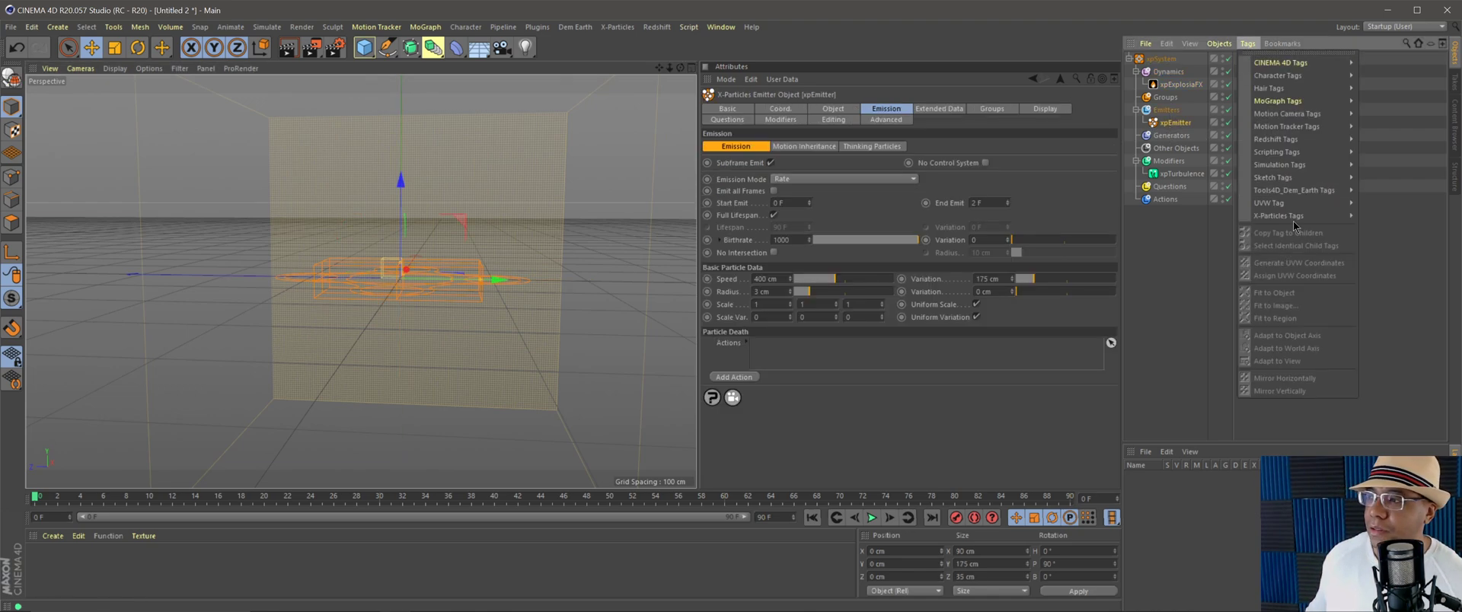
{"action": "mouse_move", "coordinate": [1294, 227]}
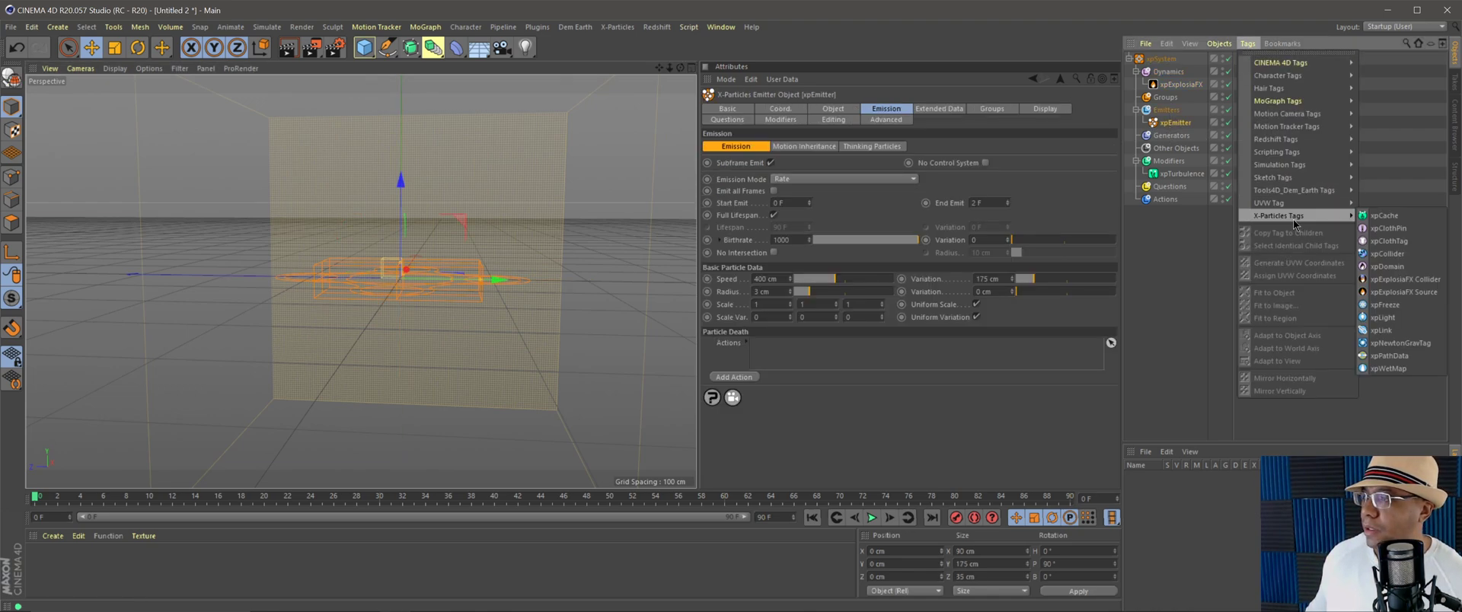
{"action": "left_click", "coordinate": [1407, 292]}
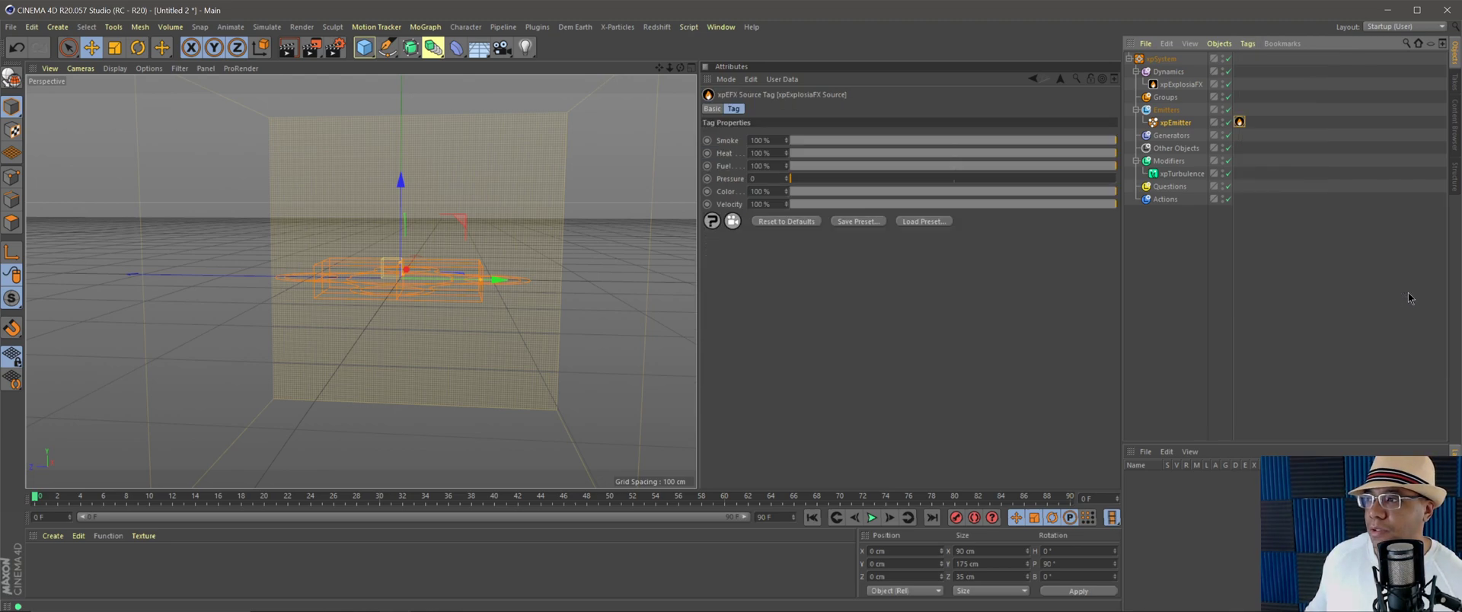
Set the source tag's Velocity to 400 % and its Fuel to 85 %.
{"action": "left_click", "coordinate": [781, 203]}
{"action": "type", "text": "4"}
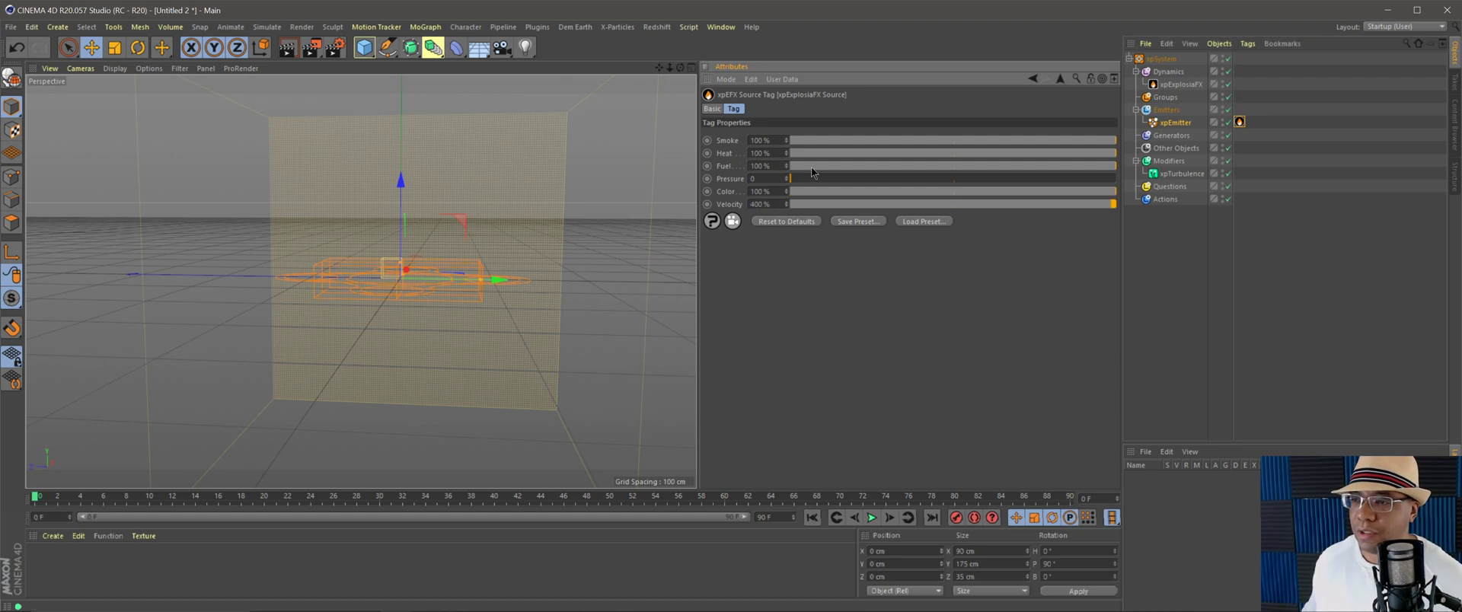
{"action": "left_click", "coordinate": [777, 168]}
{"action": "type", "text": "85"}
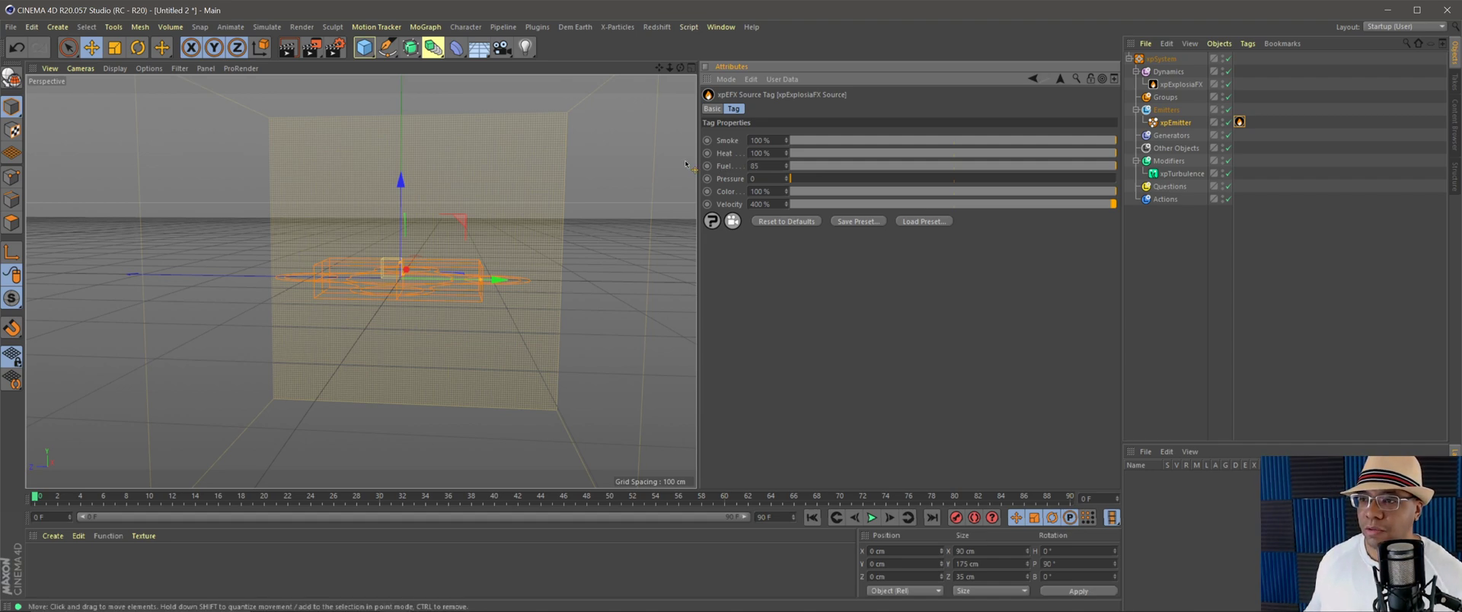
{"action": "key", "text": "Return"}
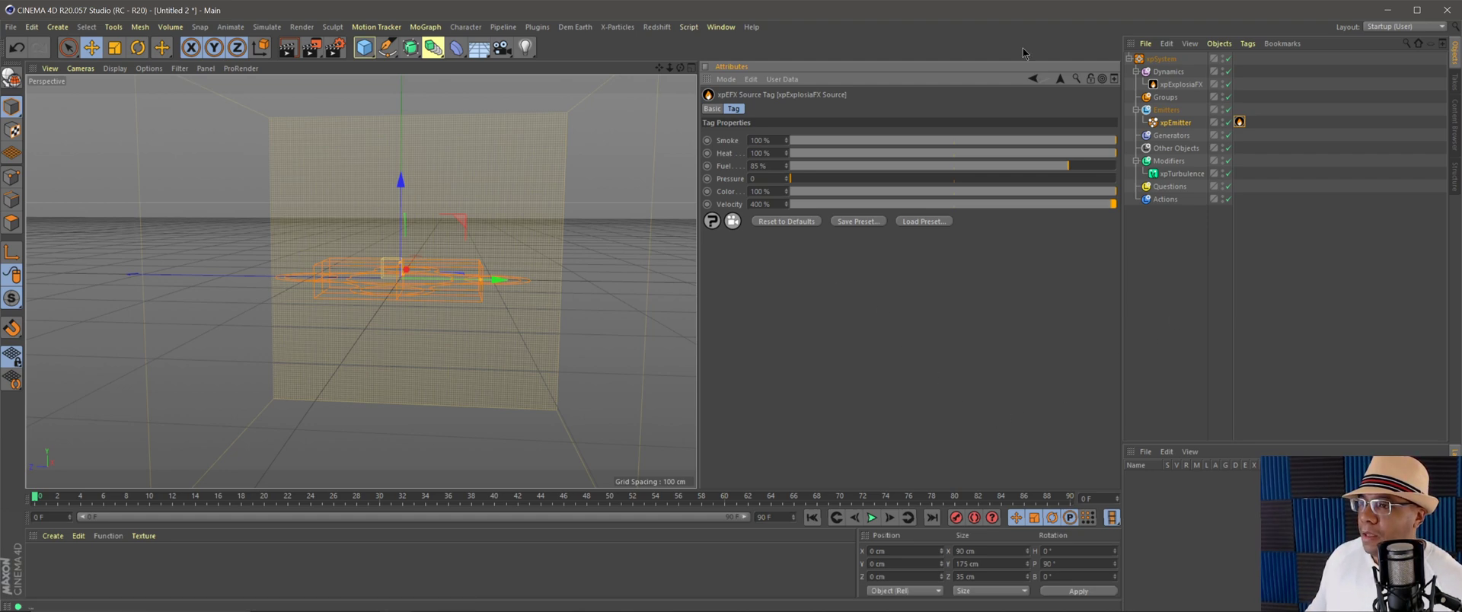
Play the simulation with the adjusted source tag and return to the first frame.
{"action": "left_click", "coordinate": [869, 519]}
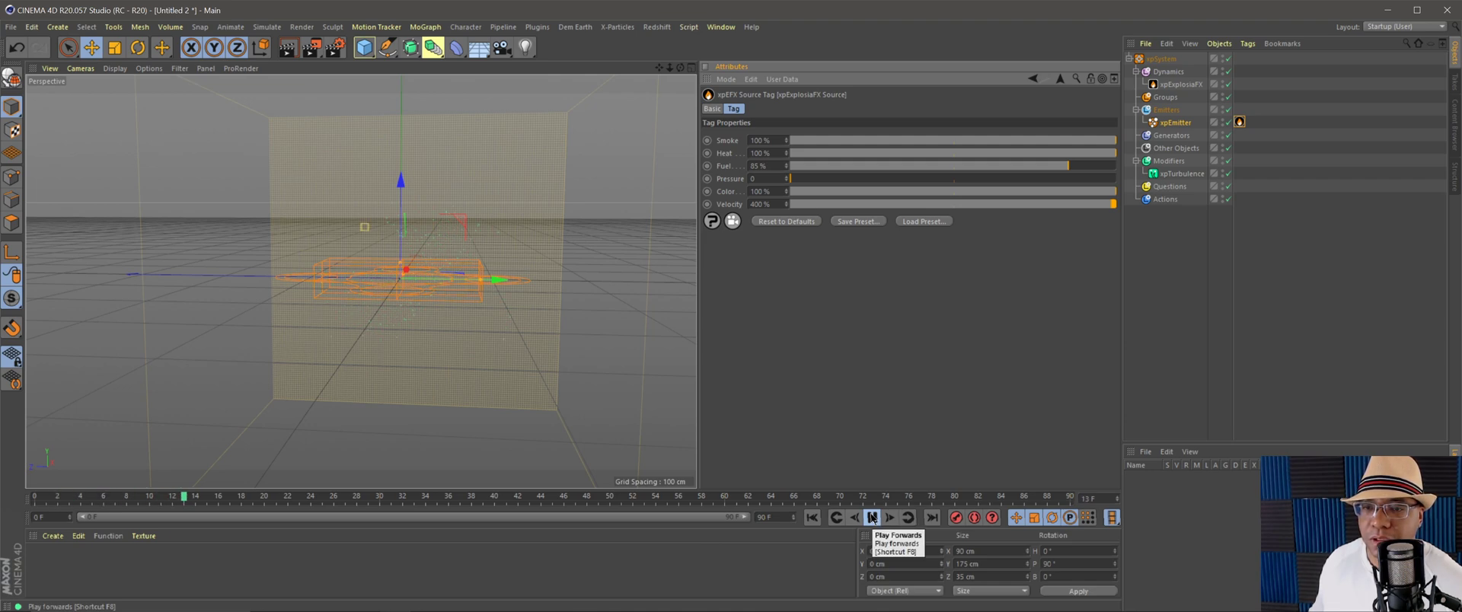
{"action": "left_click", "coordinate": [873, 519]}
{"action": "left_click", "coordinate": [812, 518]}
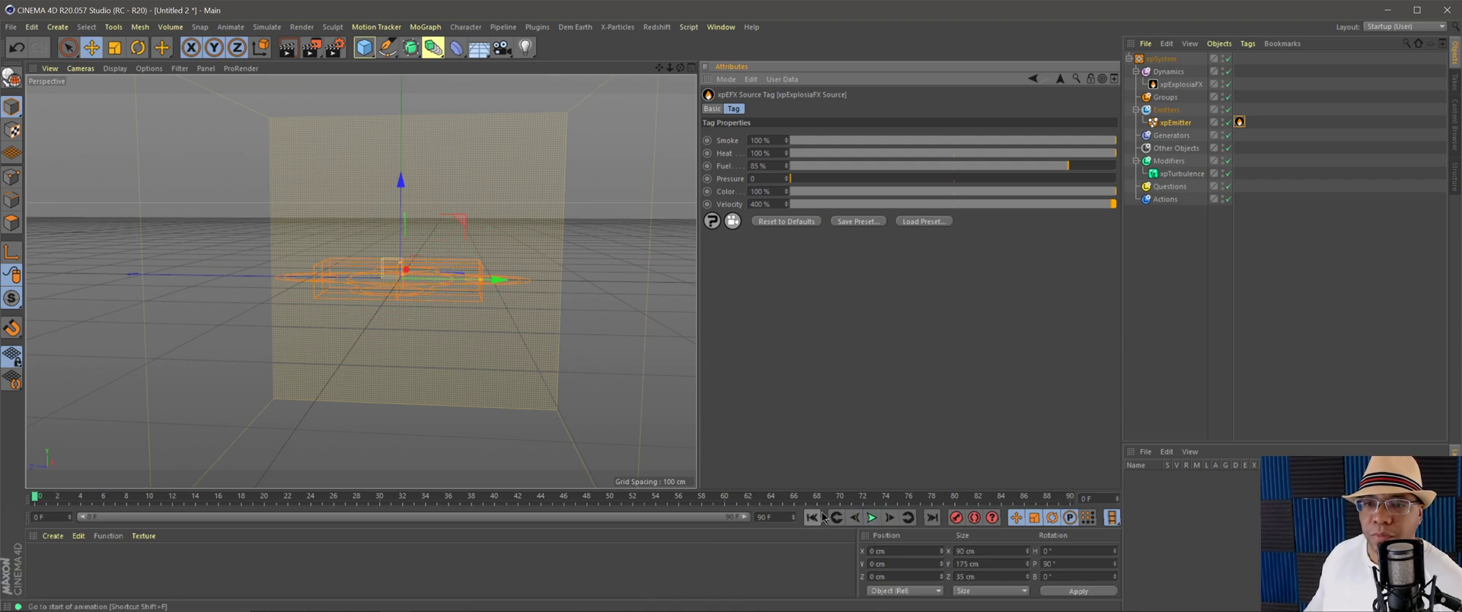
Set the particle radius of the xpEmitter to 10 cm.
{"action": "left_click", "coordinate": [1174, 123]}
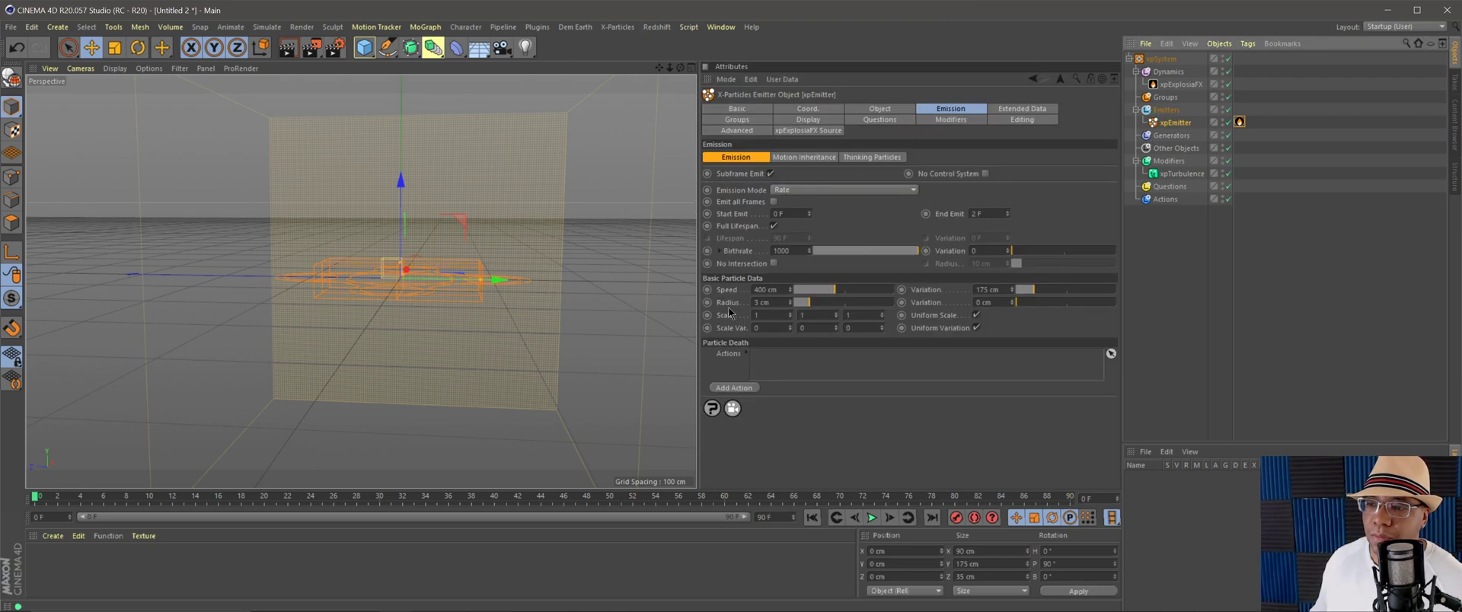
{"action": "left_click", "coordinate": [780, 304]}
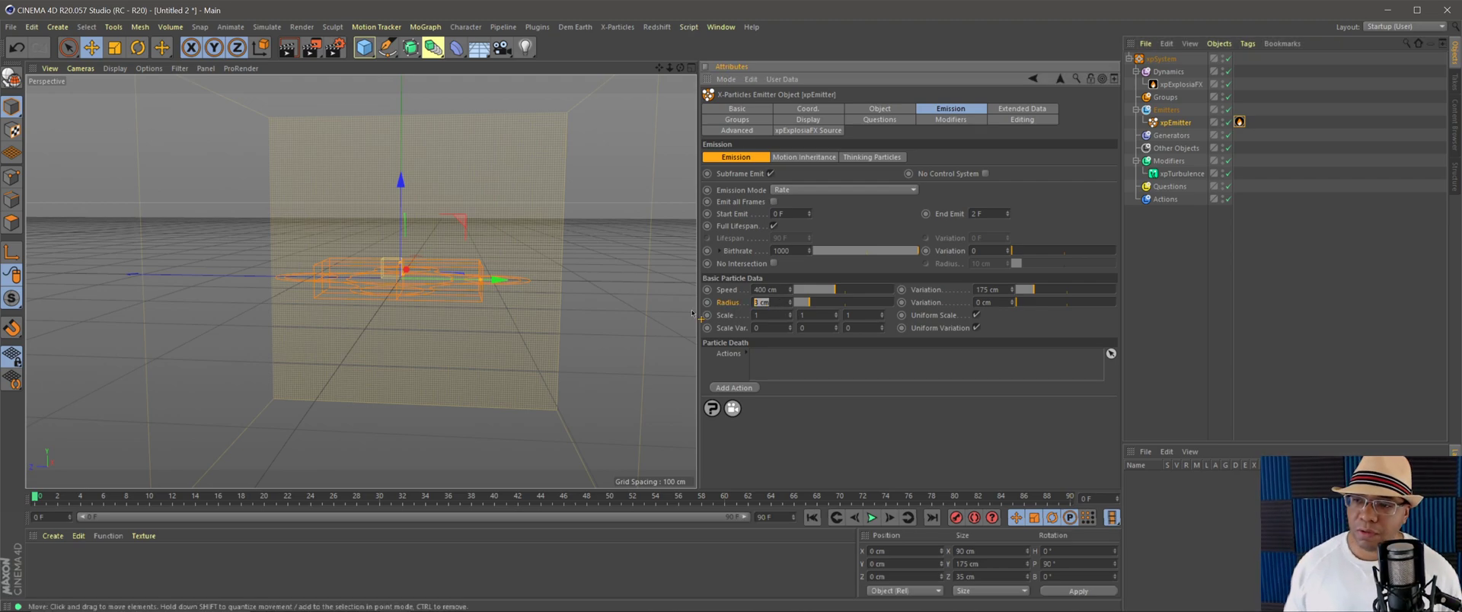
{"action": "type", "text": "1"}
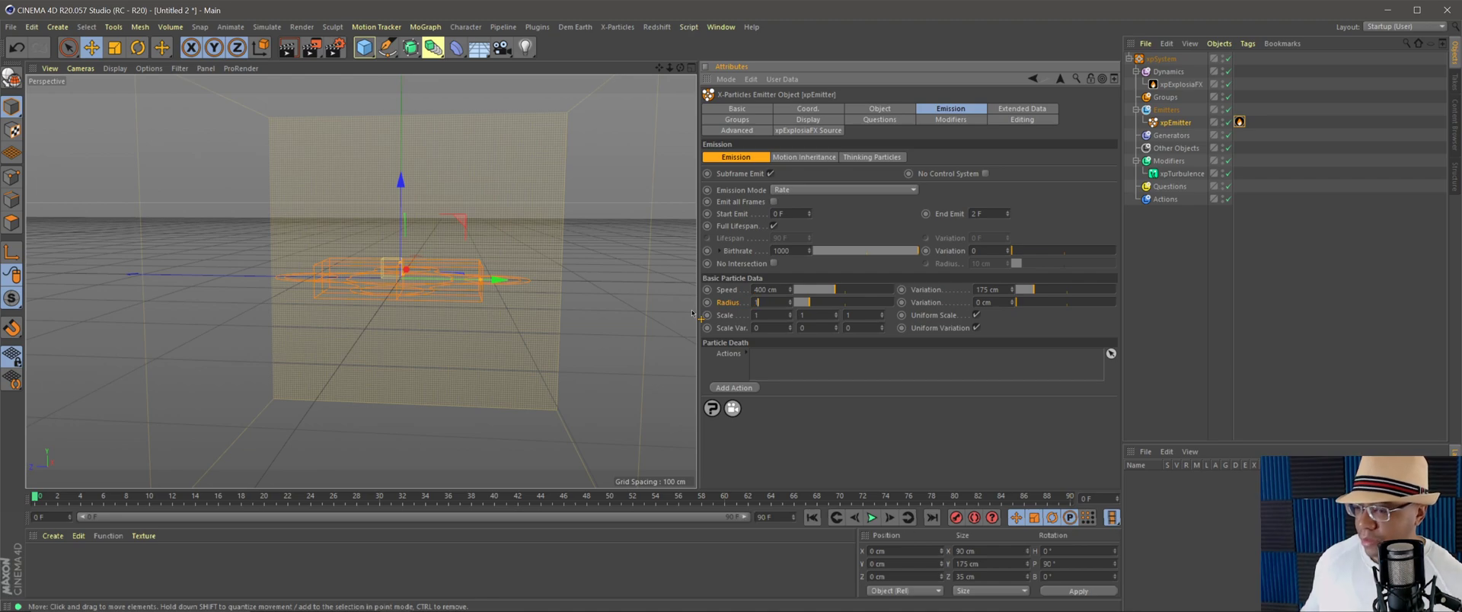
{"action": "type", "text": "0"}
{"action": "key", "text": "Return"}
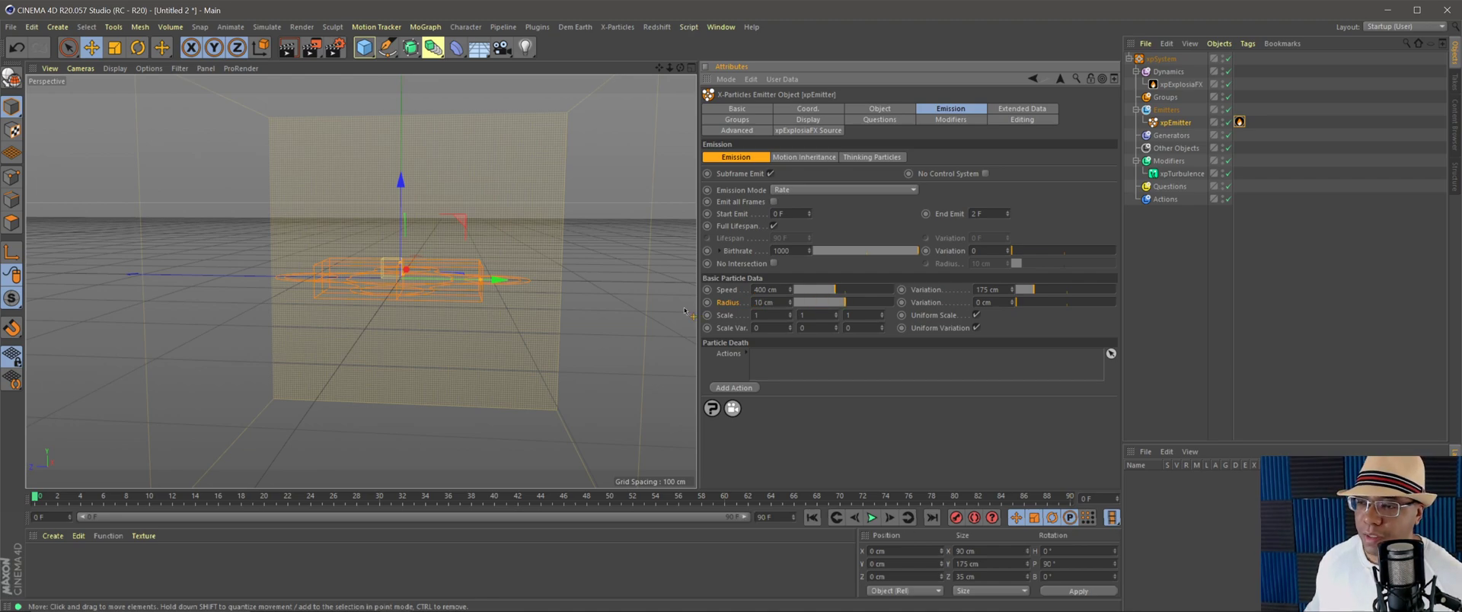
Set Fuel to 1 in the xpEmitter's extended physical data.
{"action": "left_click", "coordinate": [1038, 108]}
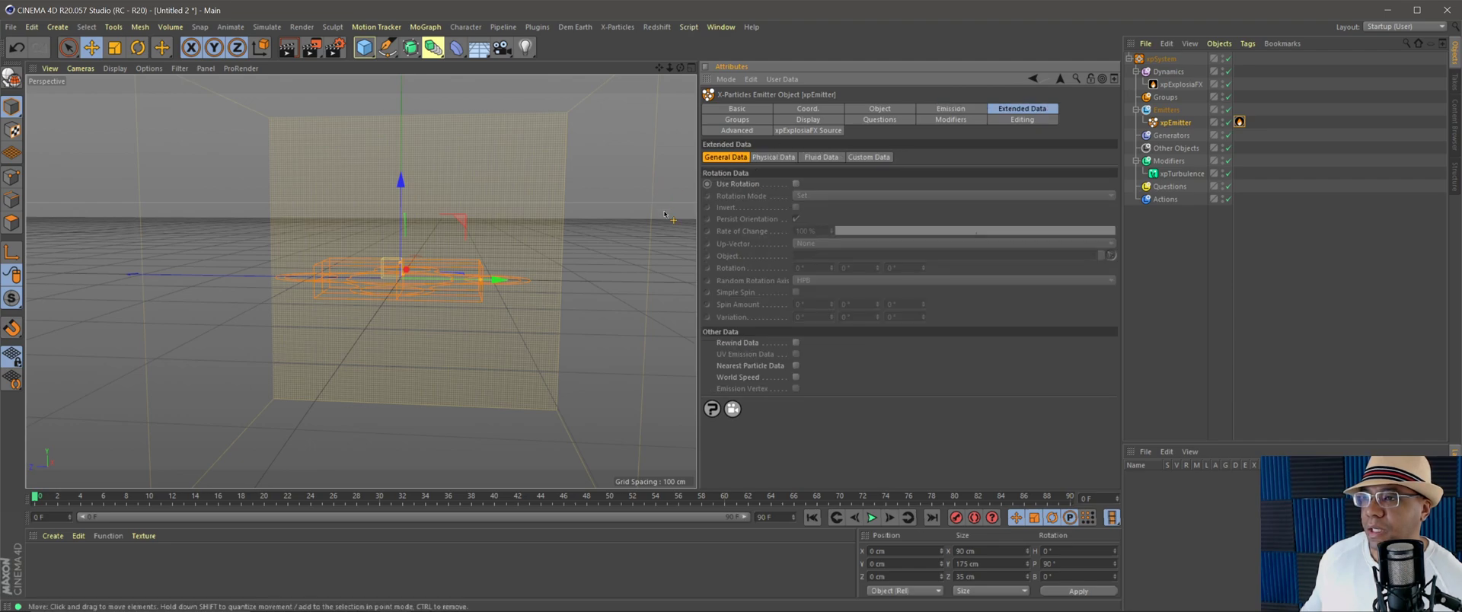
{"action": "left_click", "coordinate": [776, 157]}
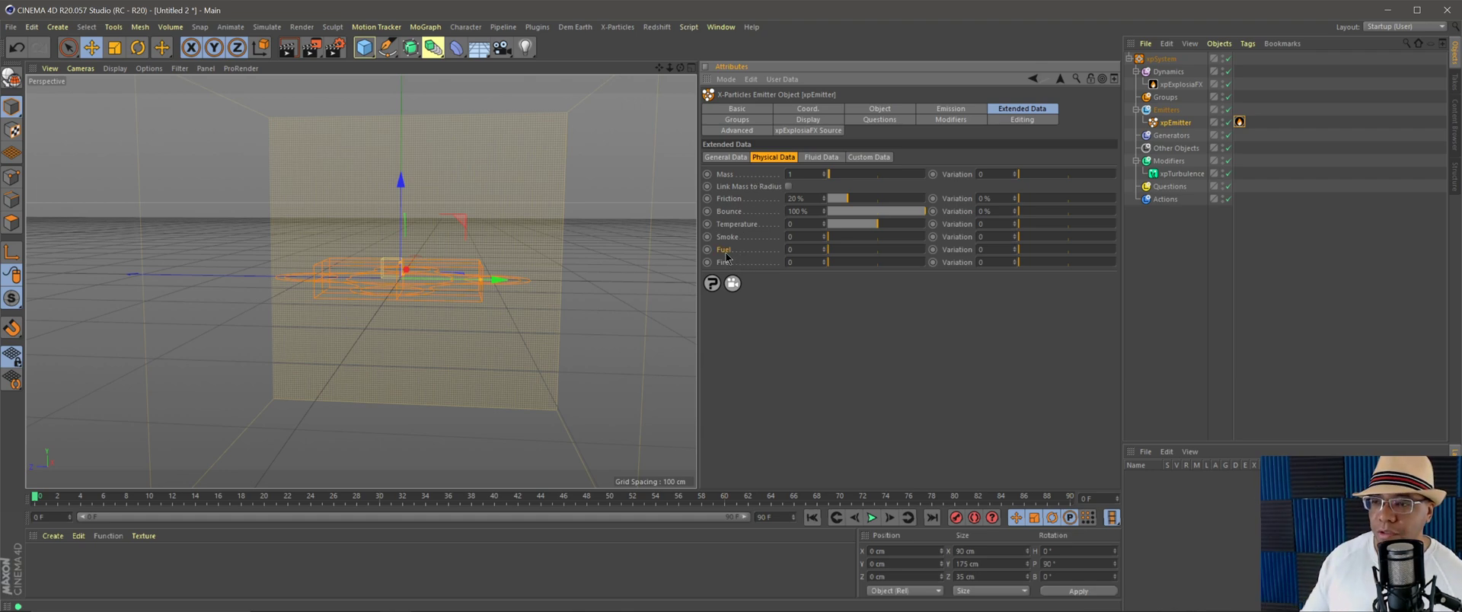
{"action": "left_click", "coordinate": [791, 249]}
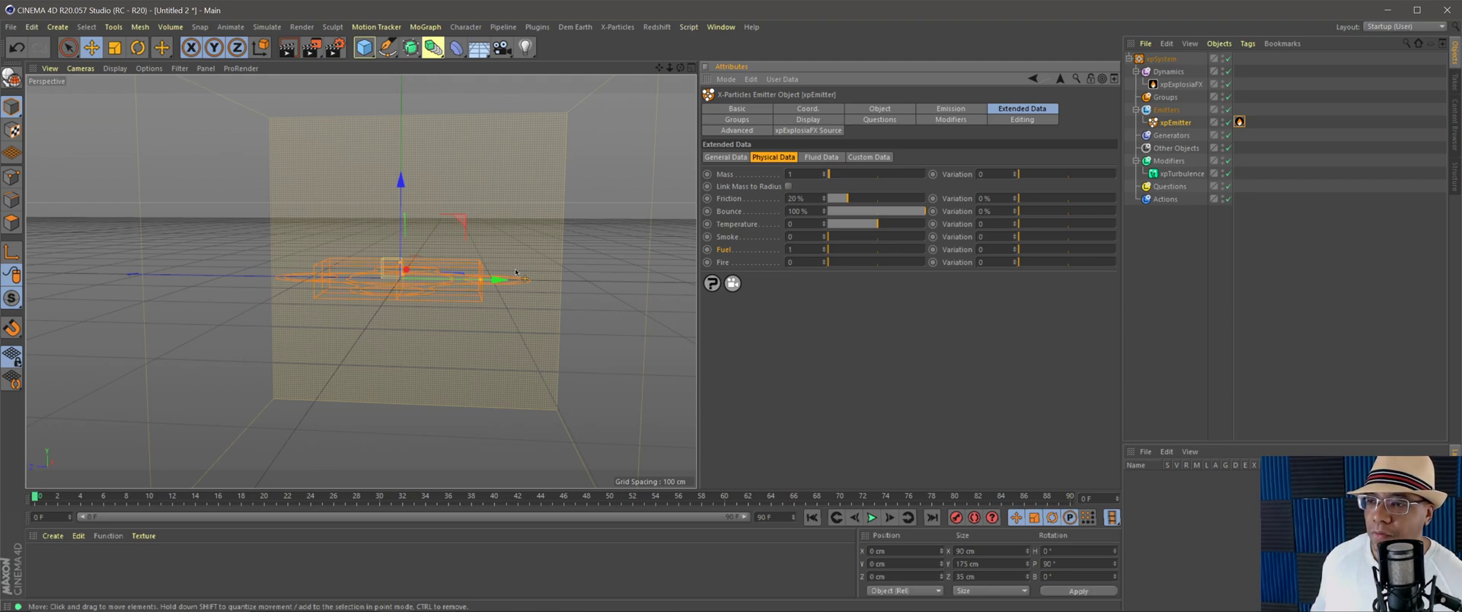
Preview the explosion with particle fuel, inspect it from another angle and return to the first frame.
{"action": "left_click", "coordinate": [872, 518]}
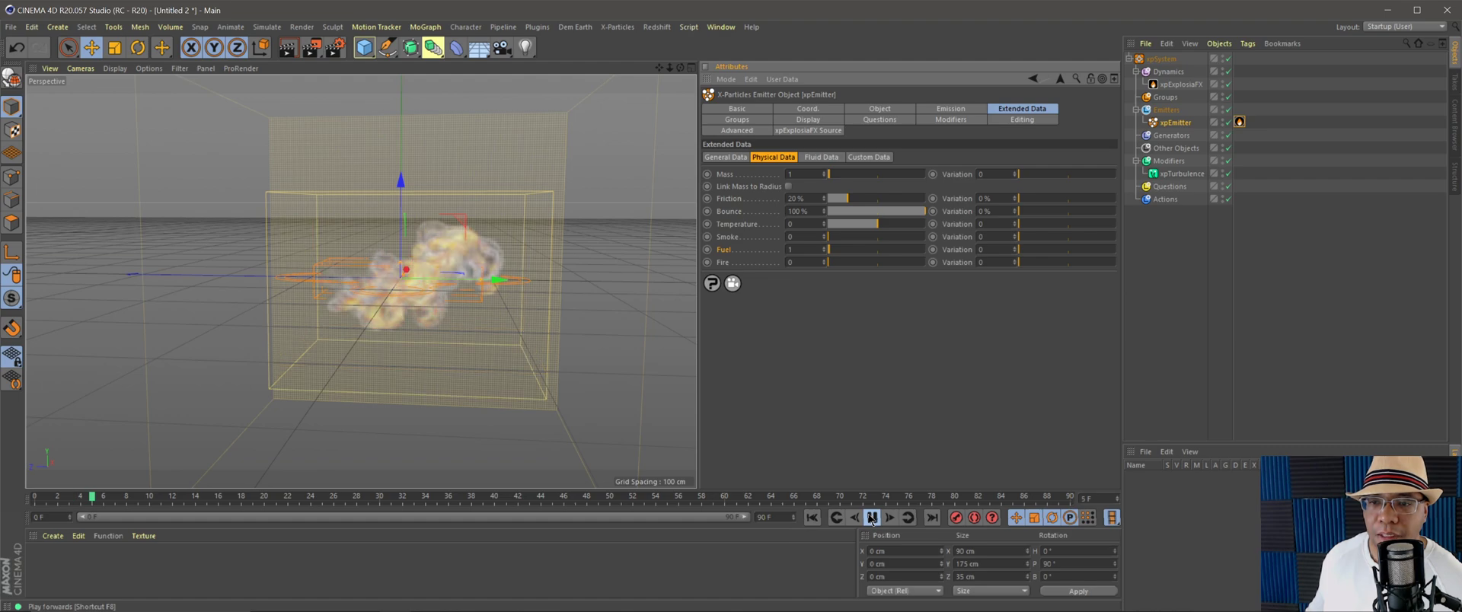
{"action": "key", "text": "F8"}
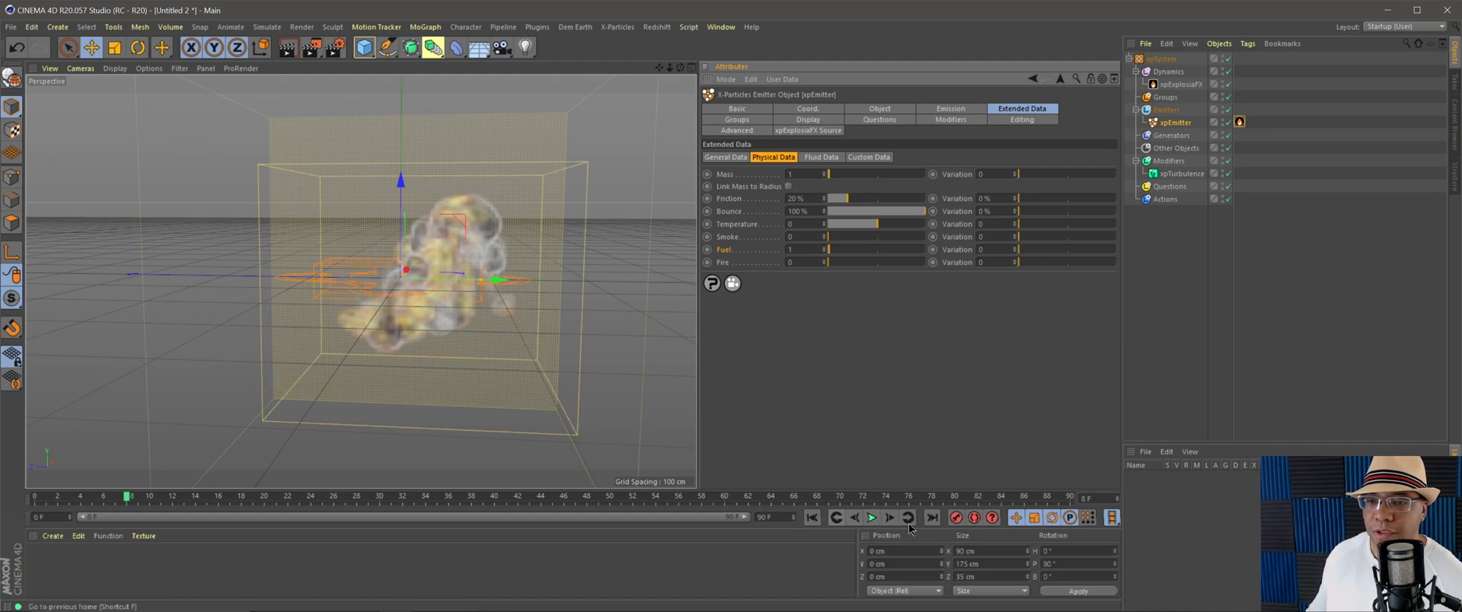
{"action": "left_click_drag", "start_coordinate": [273, 386], "coordinate": [534, 445], "text": "alt"}
{"action": "left_click", "coordinate": [812, 517]}
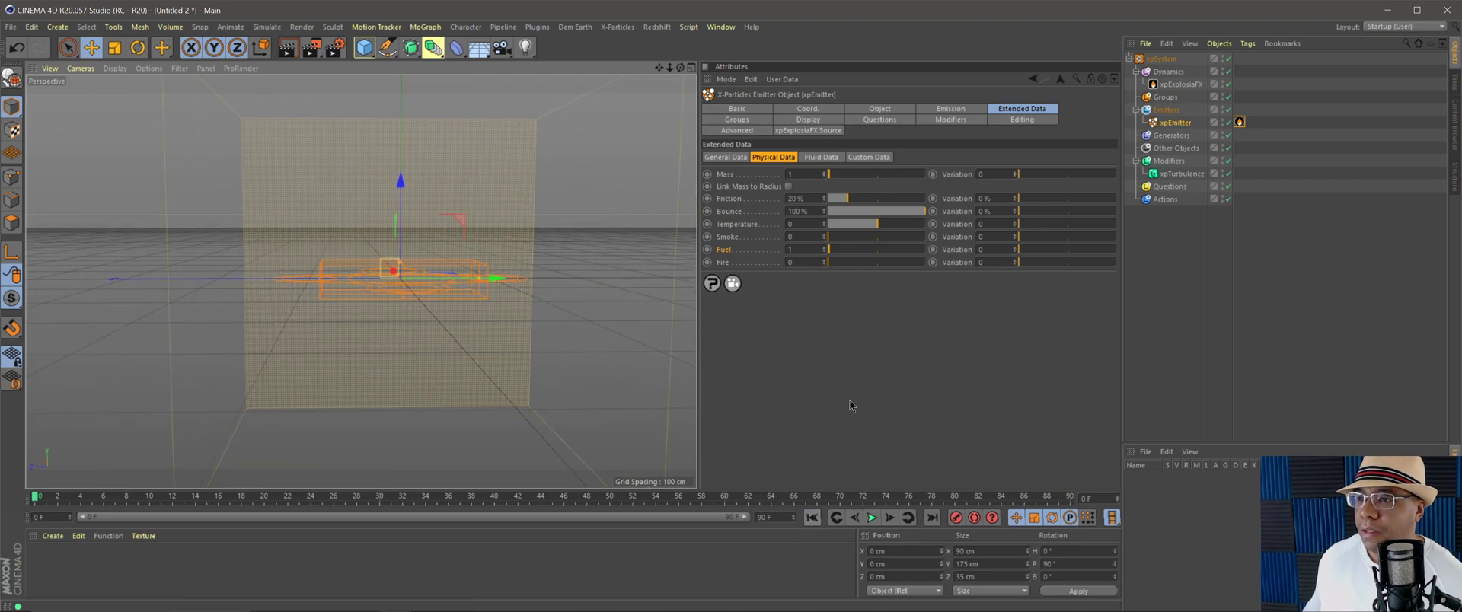
Enable Turbulence in the xpExplosiaFX forces and set its strength to 30 cm.
{"action": "left_click", "coordinate": [1180, 84]}
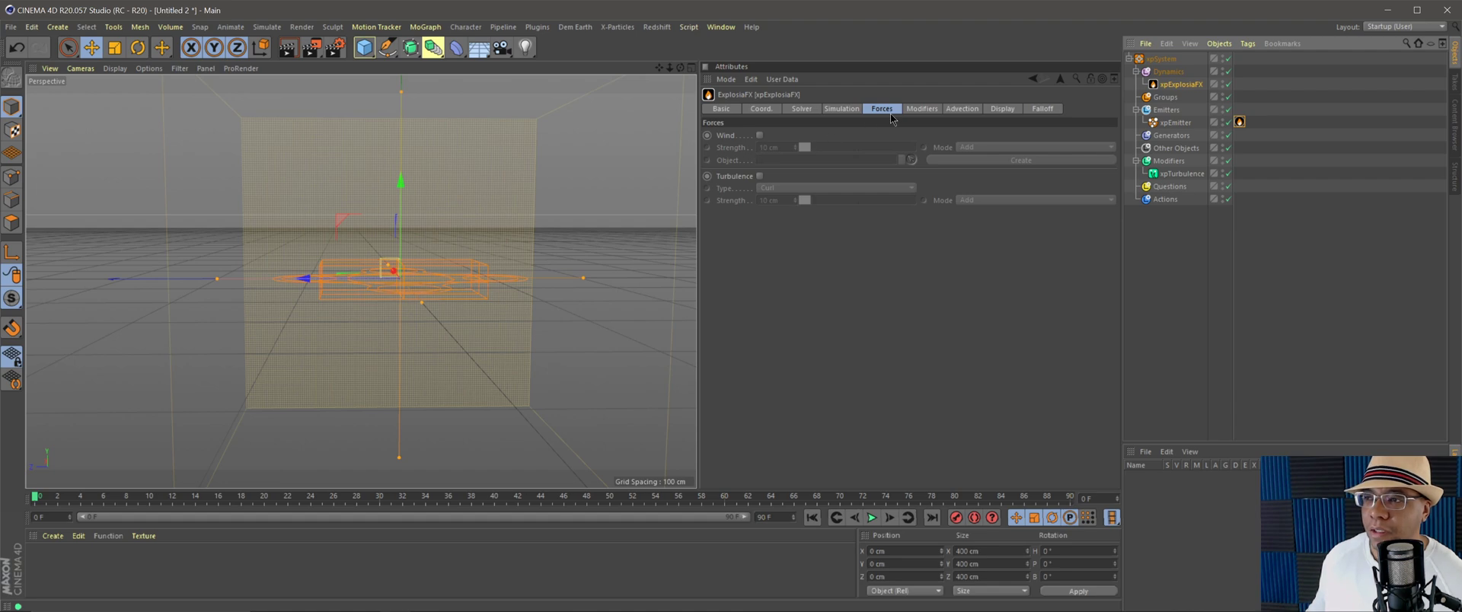
{"action": "left_click", "coordinate": [759, 176]}
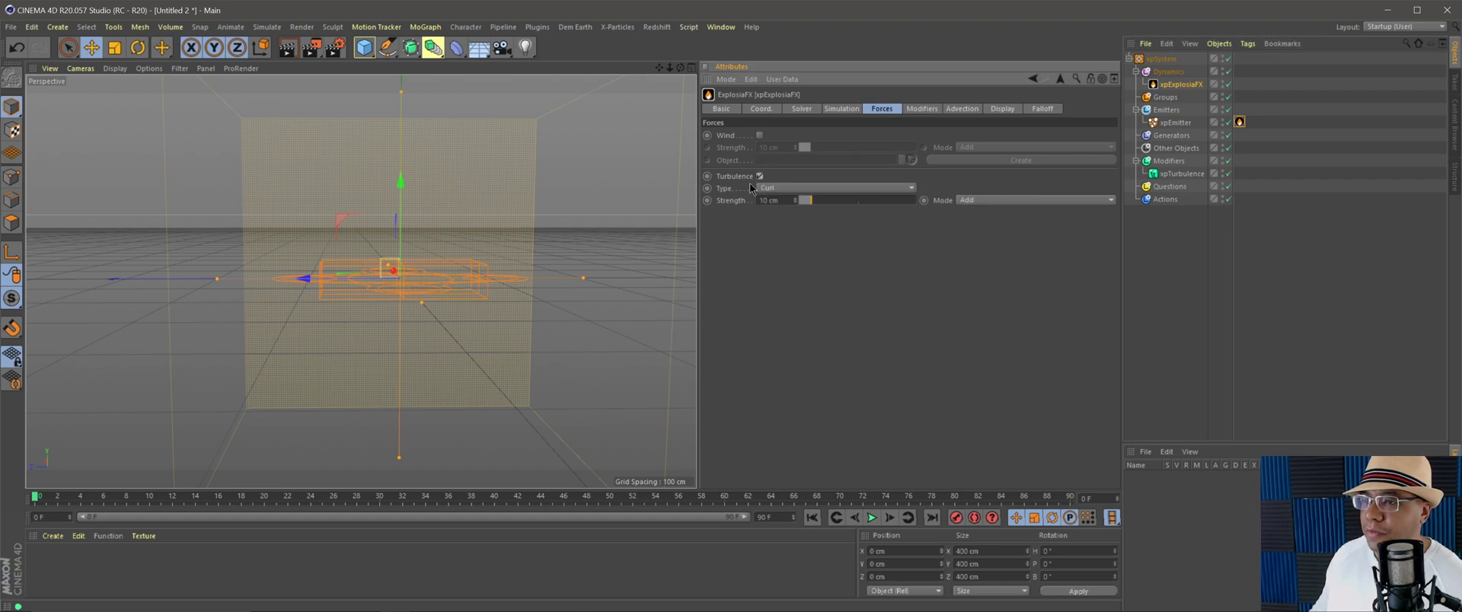
{"action": "left_click", "coordinate": [772, 199]}
{"action": "type", "text": "30"}
{"action": "key", "text": "Return"}
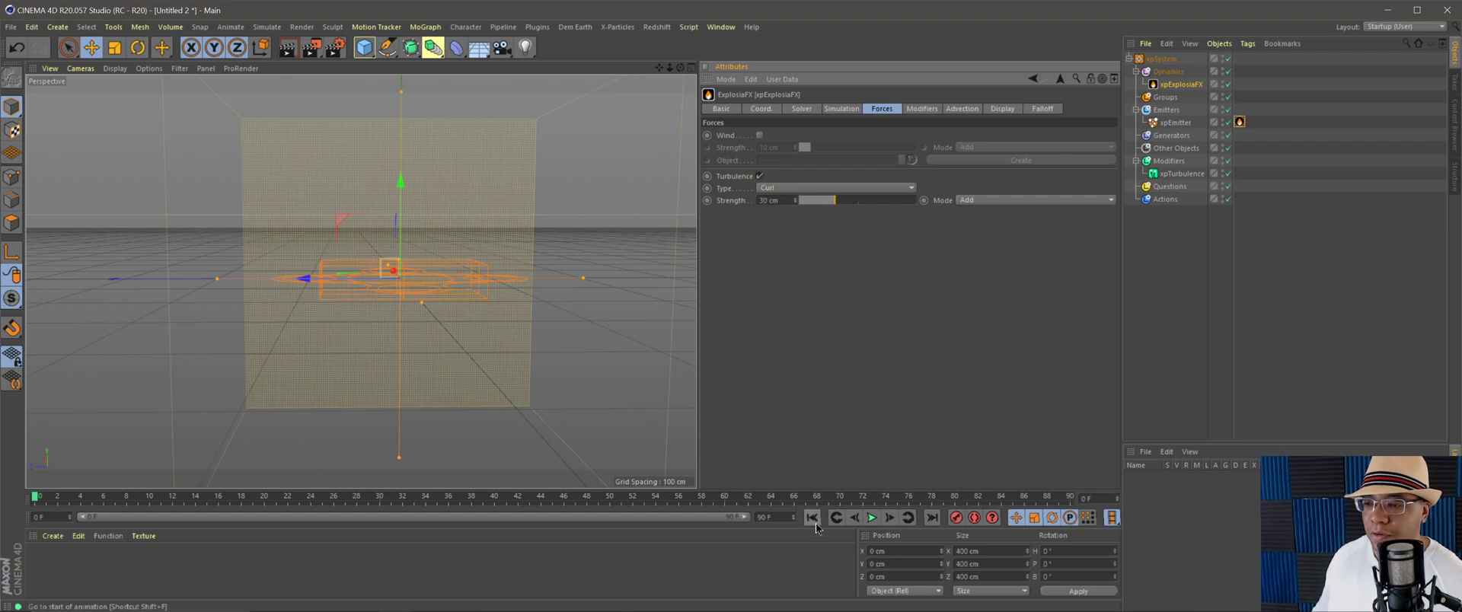
Preview the explosion with the added turbulence and return to the first frame.
{"action": "left_click", "coordinate": [872, 518]}
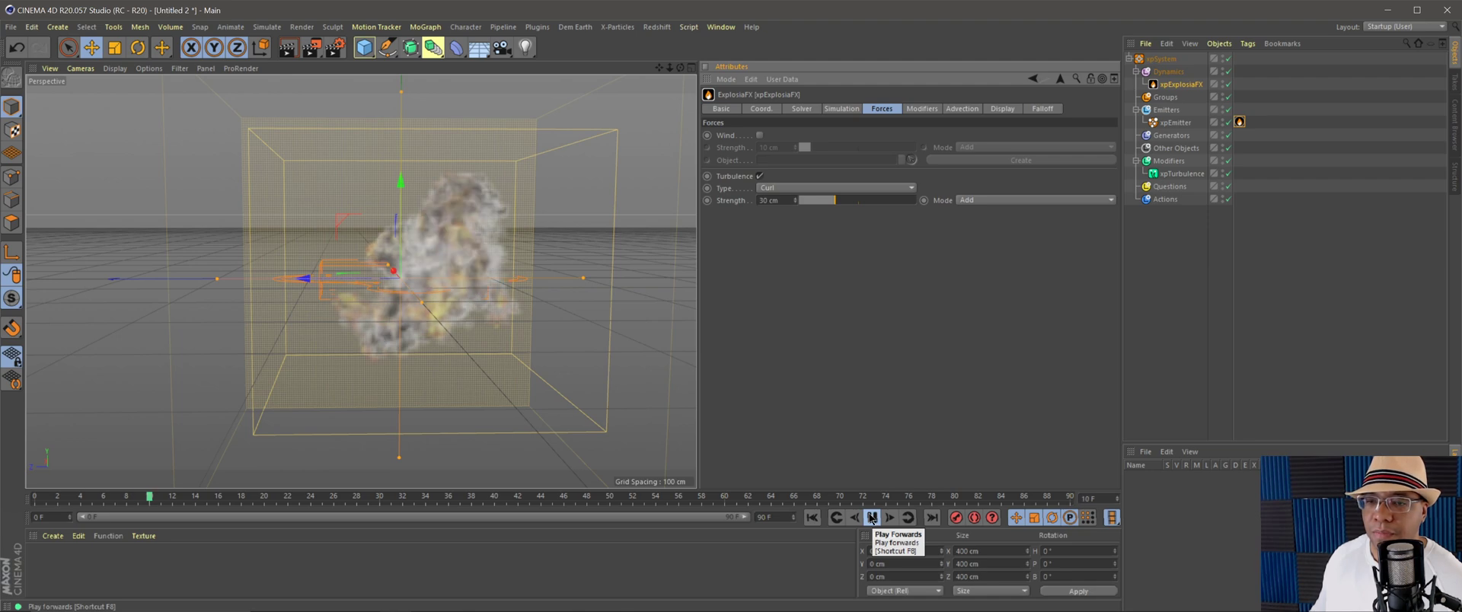
{"action": "left_click", "coordinate": [871, 517]}
{"action": "left_click", "coordinate": [811, 518]}
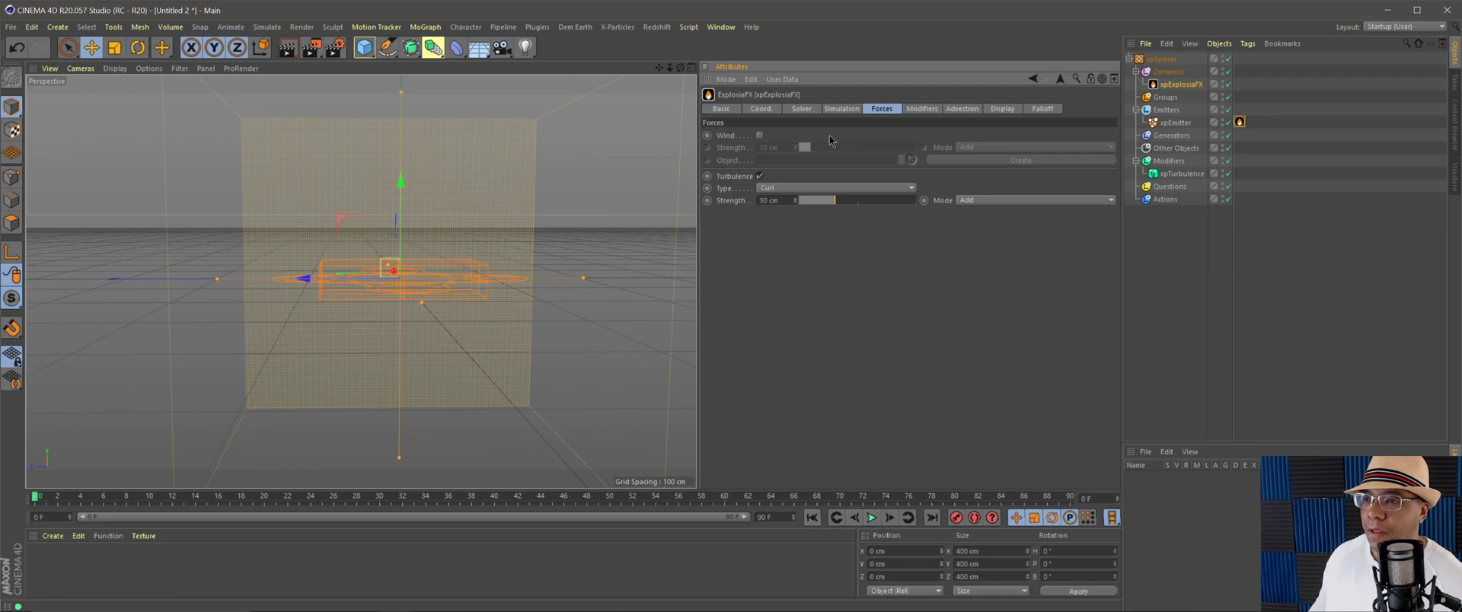
Enable Wind in the xpExplosiaFX forces with a strength of 5 cm and create a wind object for it.
{"action": "left_click", "coordinate": [759, 134]}
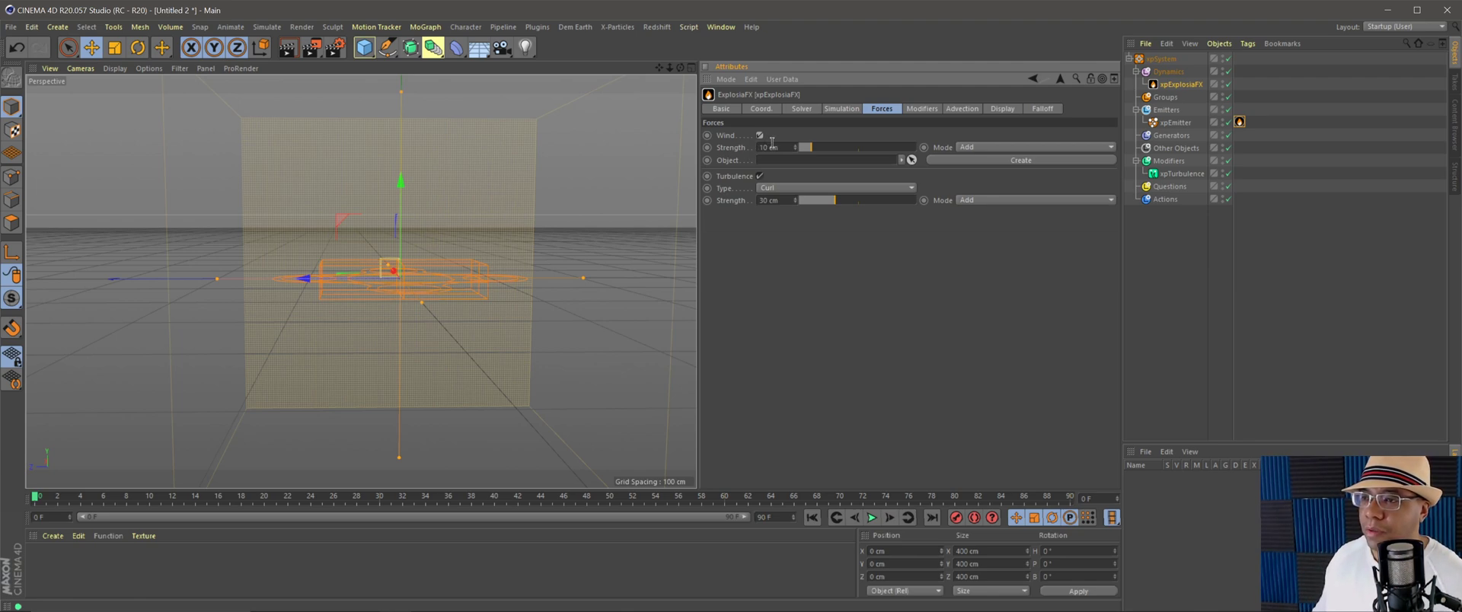
{"action": "left_click", "coordinate": [781, 147]}
{"action": "type", "text": "5"}
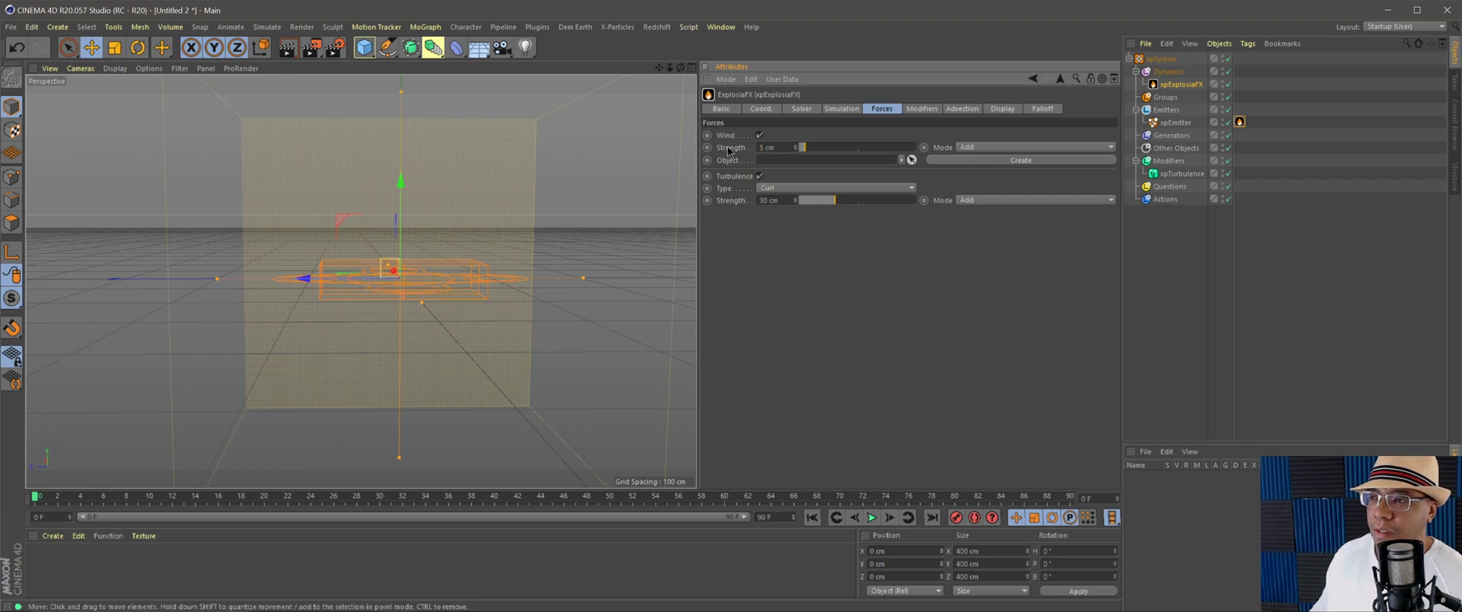
{"action": "left_click", "coordinate": [1022, 161]}
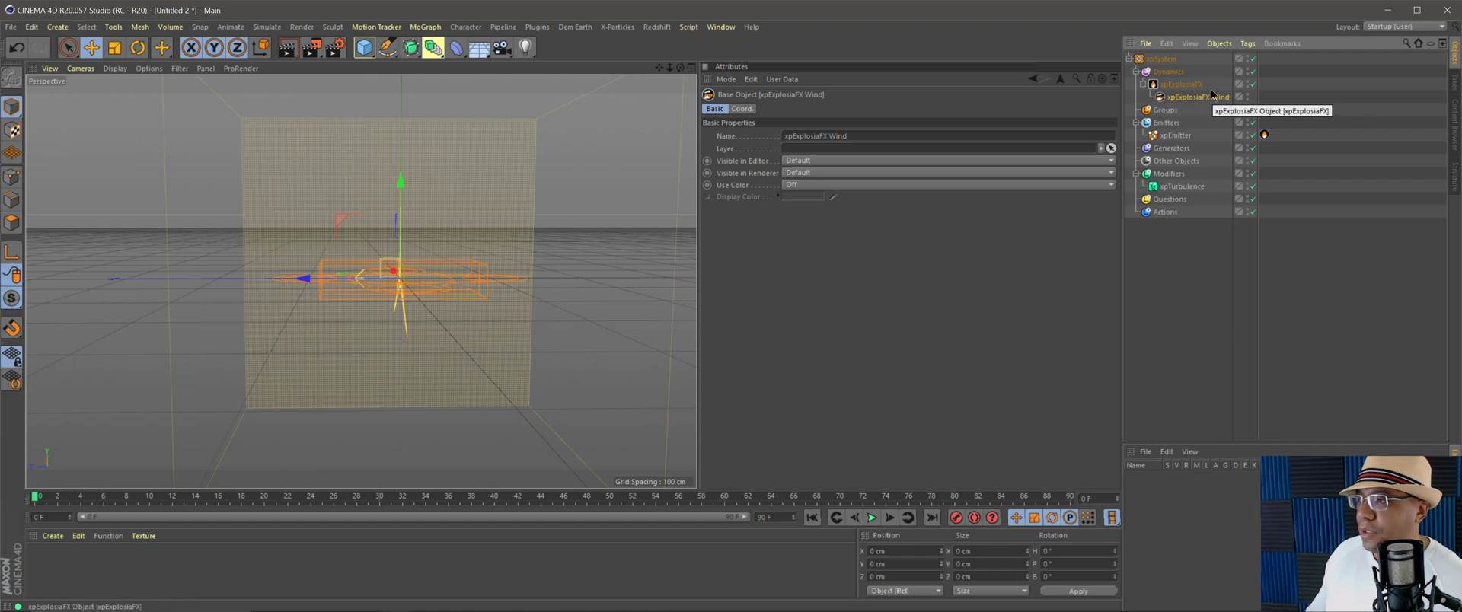
{"action": "left_click", "coordinate": [1182, 84]}
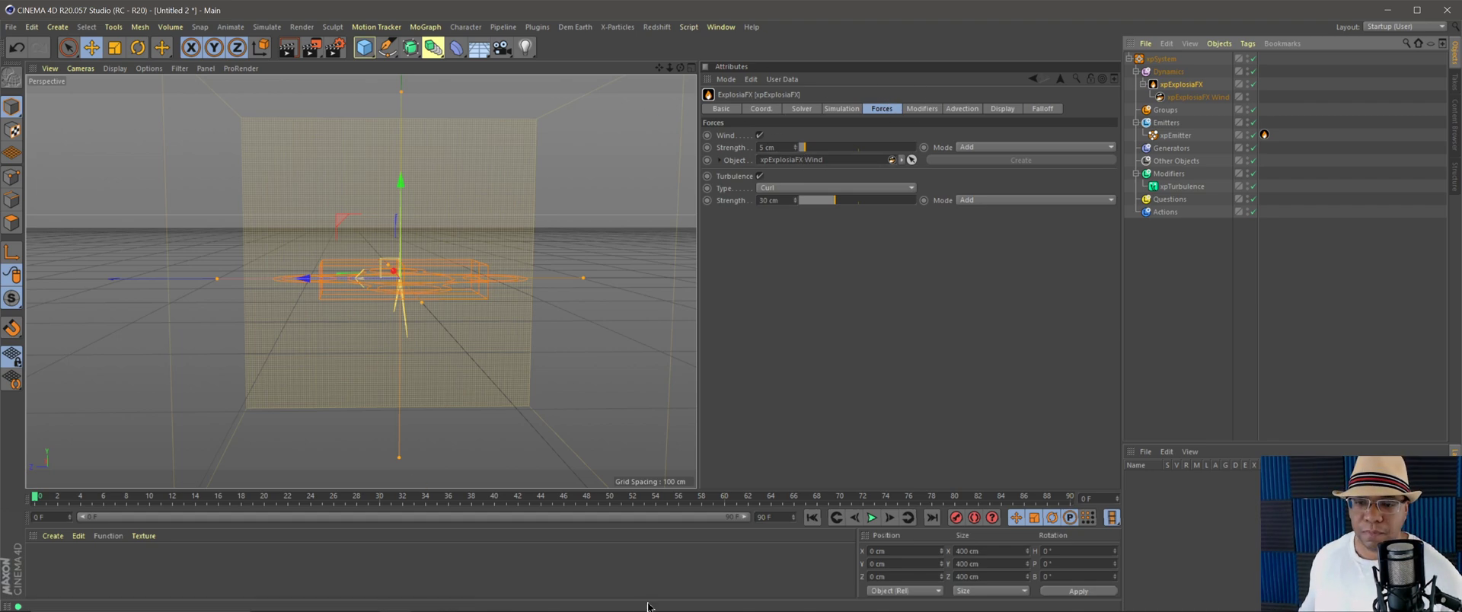
{"action": "left_click_drag", "start_coordinate": [322, 278], "coordinate": [369, 280]}
{"action": "key", "text": "ctrl+z"}
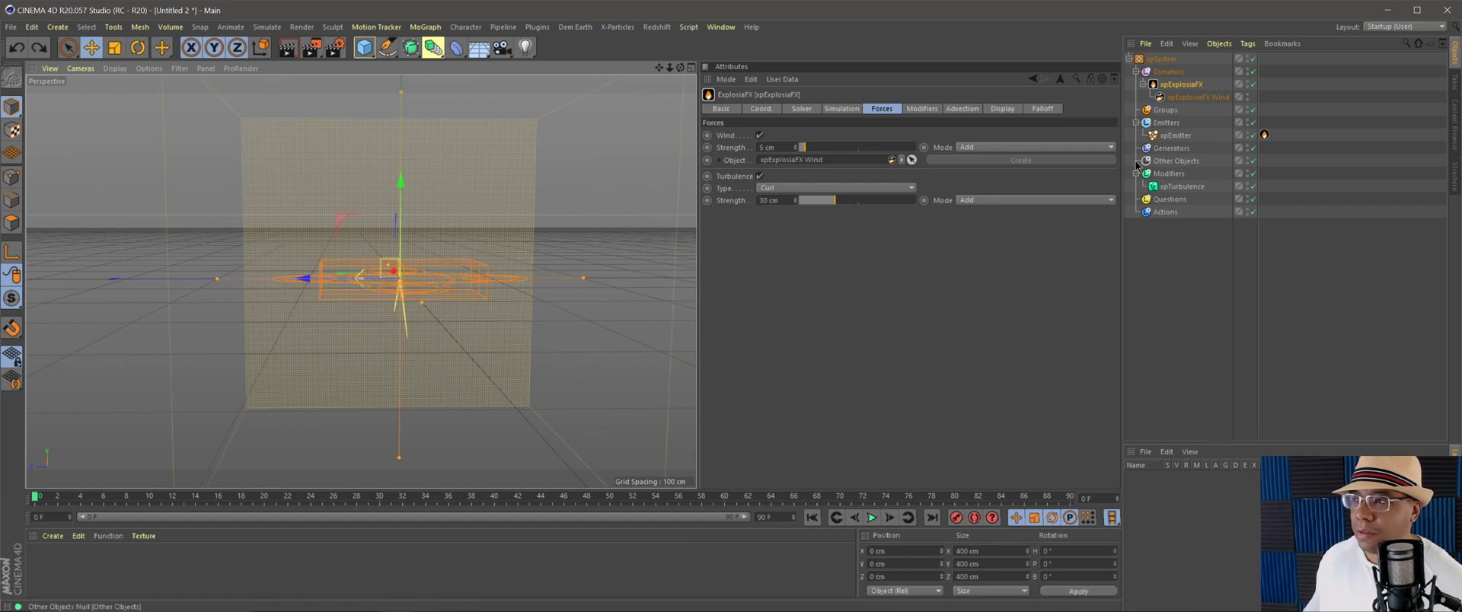
Move the xpExplosiaFX Wind object along Z to about -149 cm, preview the explosion and return to the first frame.
{"action": "left_click", "coordinate": [1188, 98]}
{"action": "left_click_drag", "start_coordinate": [338, 280], "coordinate": [474, 278]}
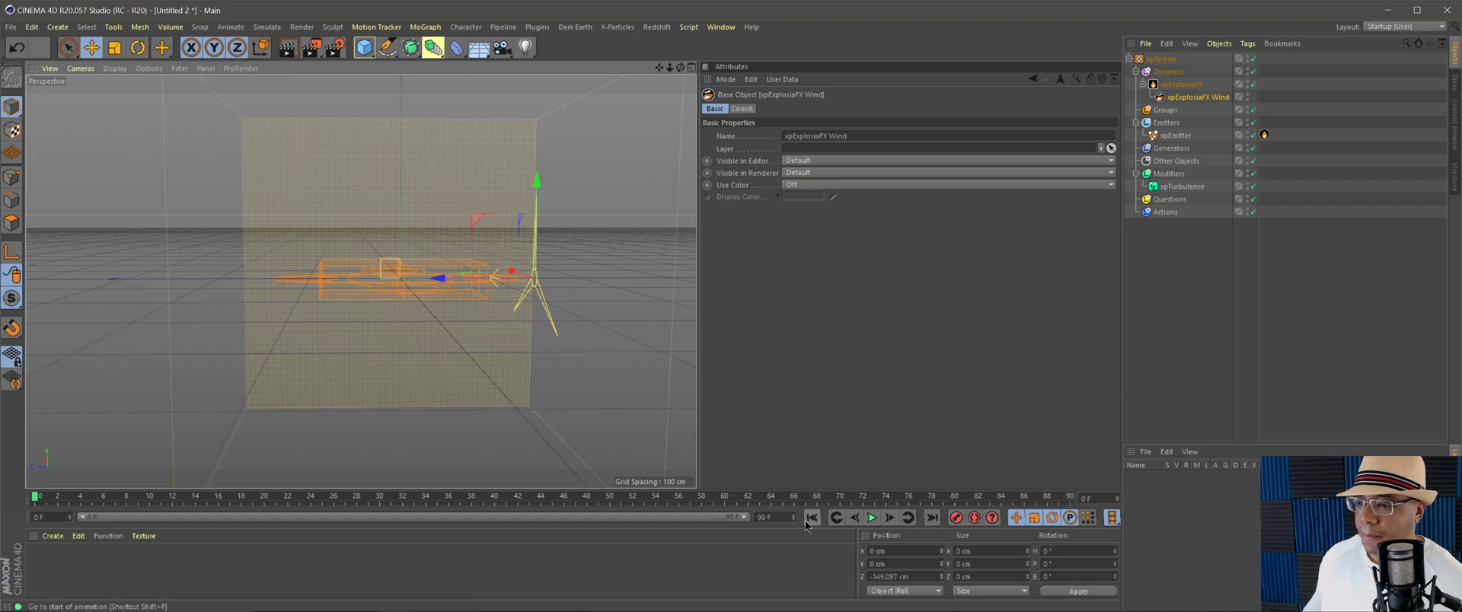
{"action": "left_click", "coordinate": [873, 518]}
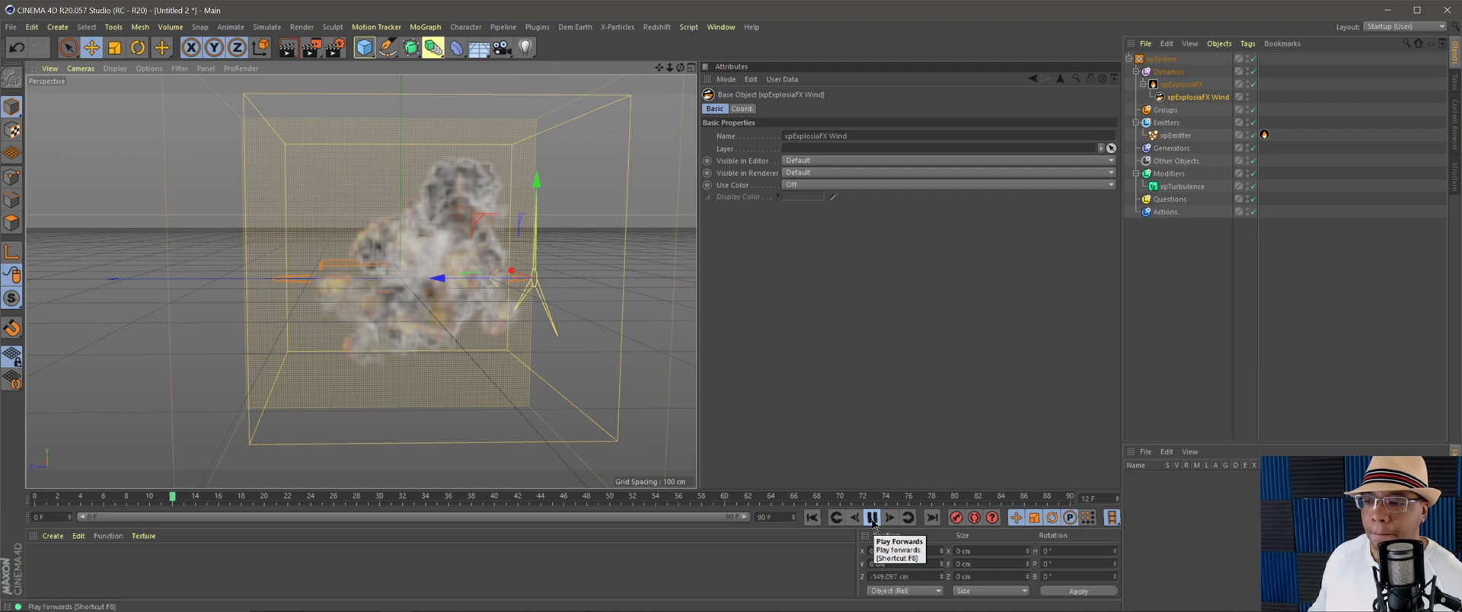
{"action": "left_click", "coordinate": [873, 519]}
{"action": "left_click", "coordinate": [812, 518]}
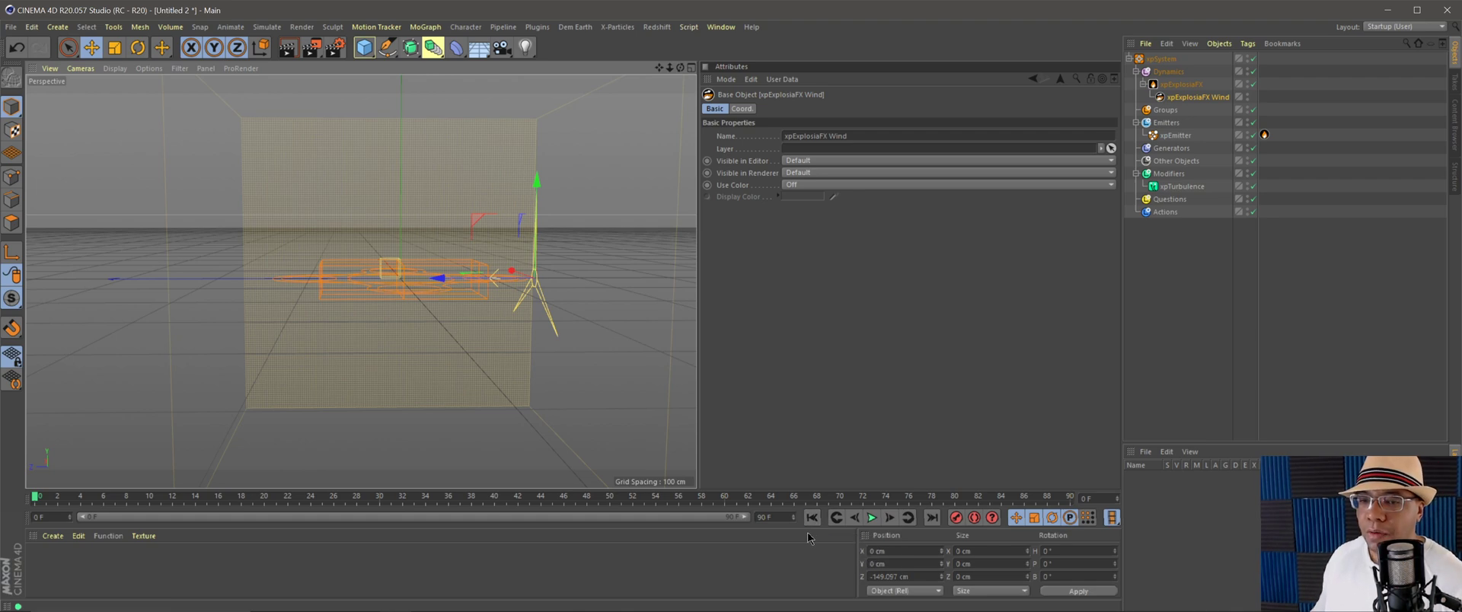
Set the timeline length to 30 frames, preview the explosion and return to the first frame.
{"action": "left_click", "coordinate": [764, 517]}
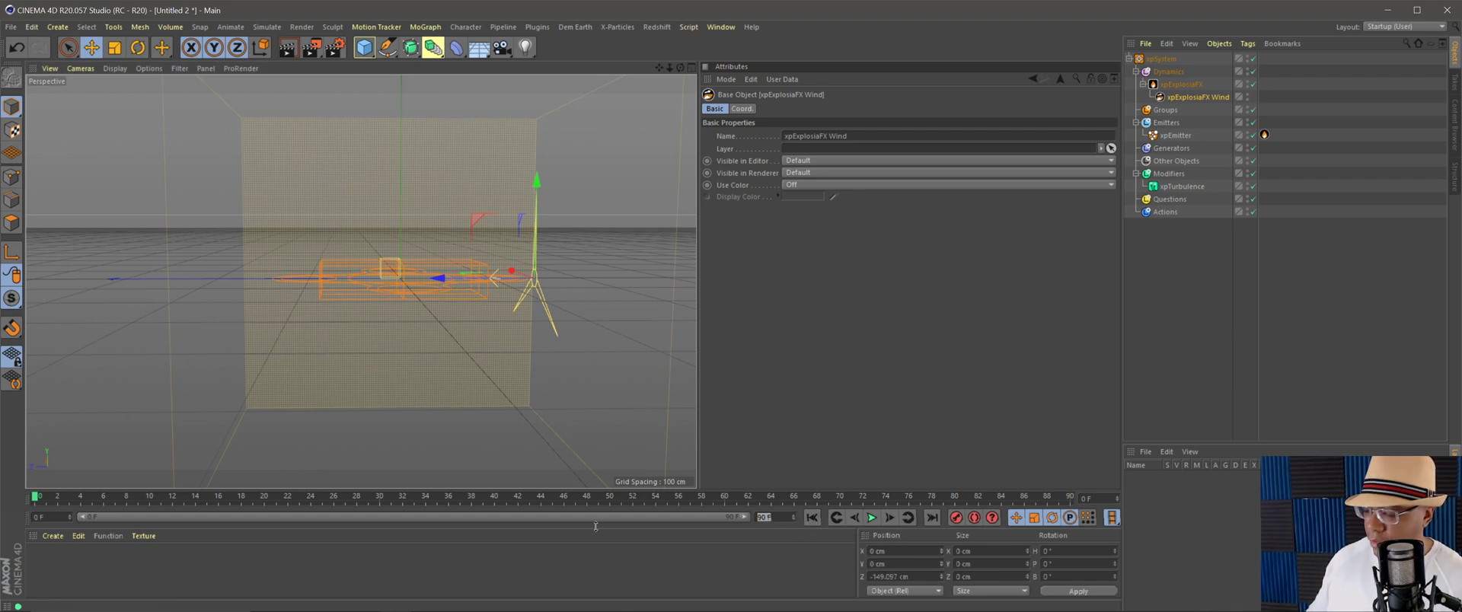
{"action": "type", "text": "30"}
{"action": "key", "text": "Return"}
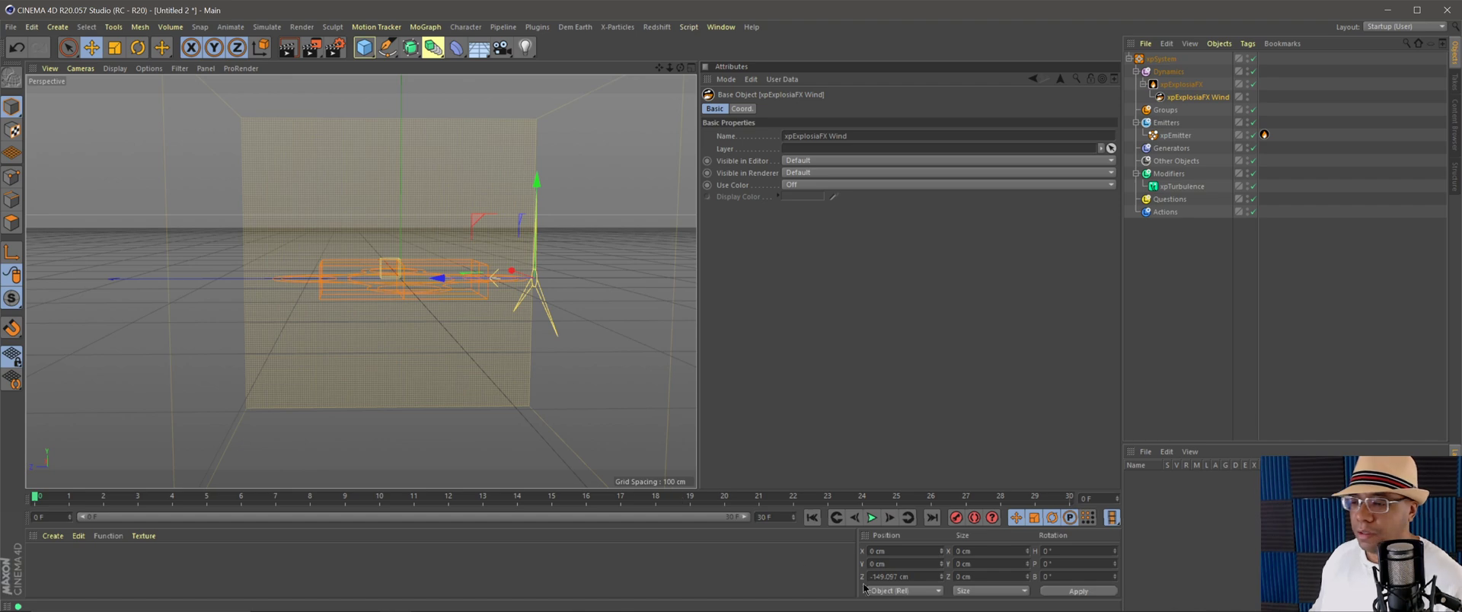
{"action": "left_click", "coordinate": [873, 517]}
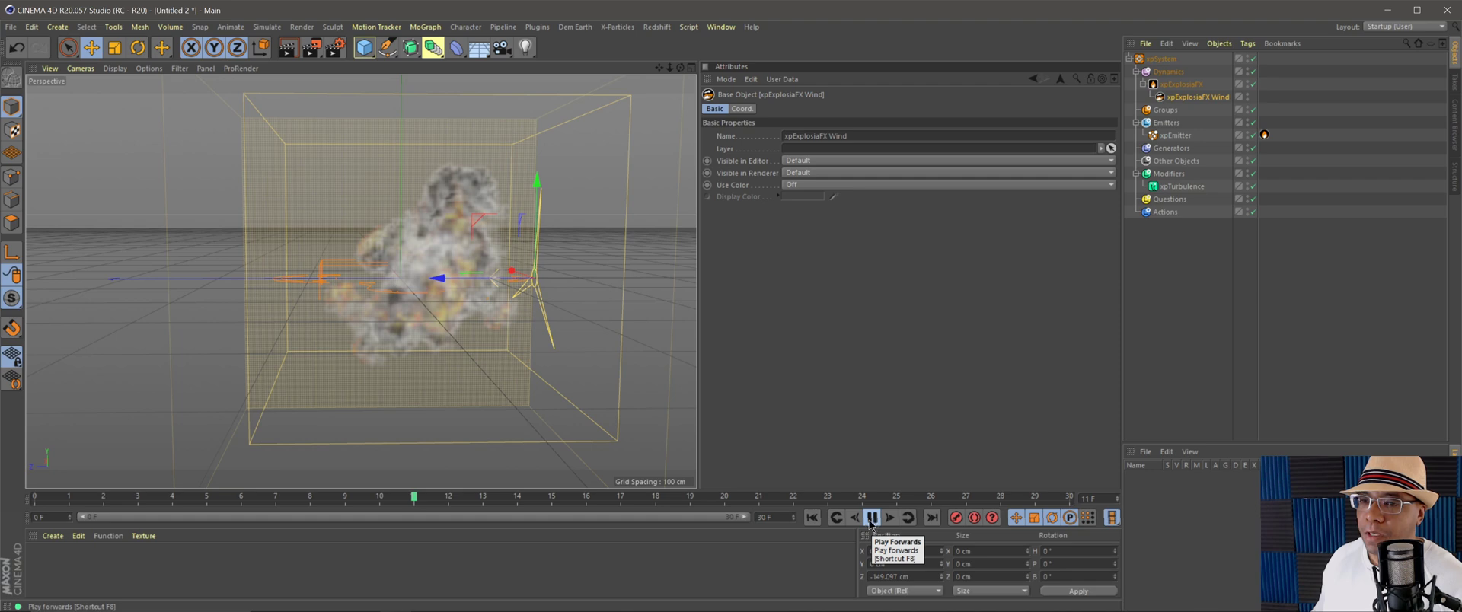
{"action": "left_click", "coordinate": [870, 521]}
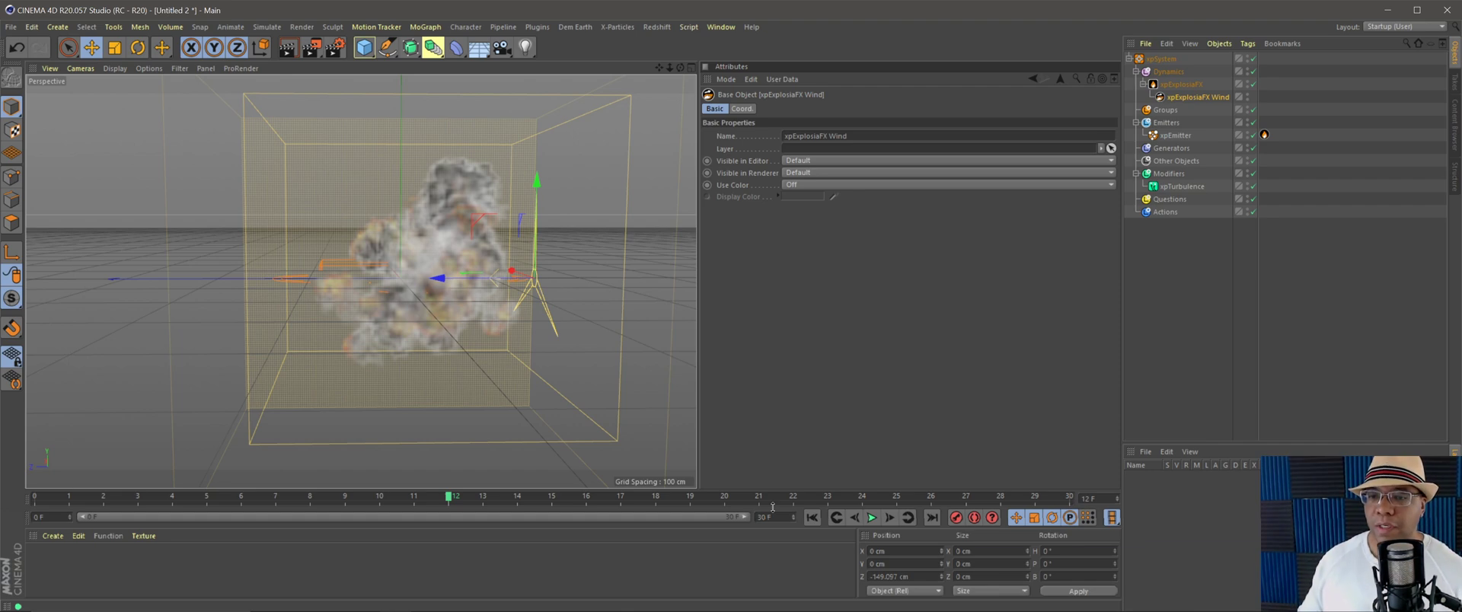
{"action": "left_click", "coordinate": [812, 515]}
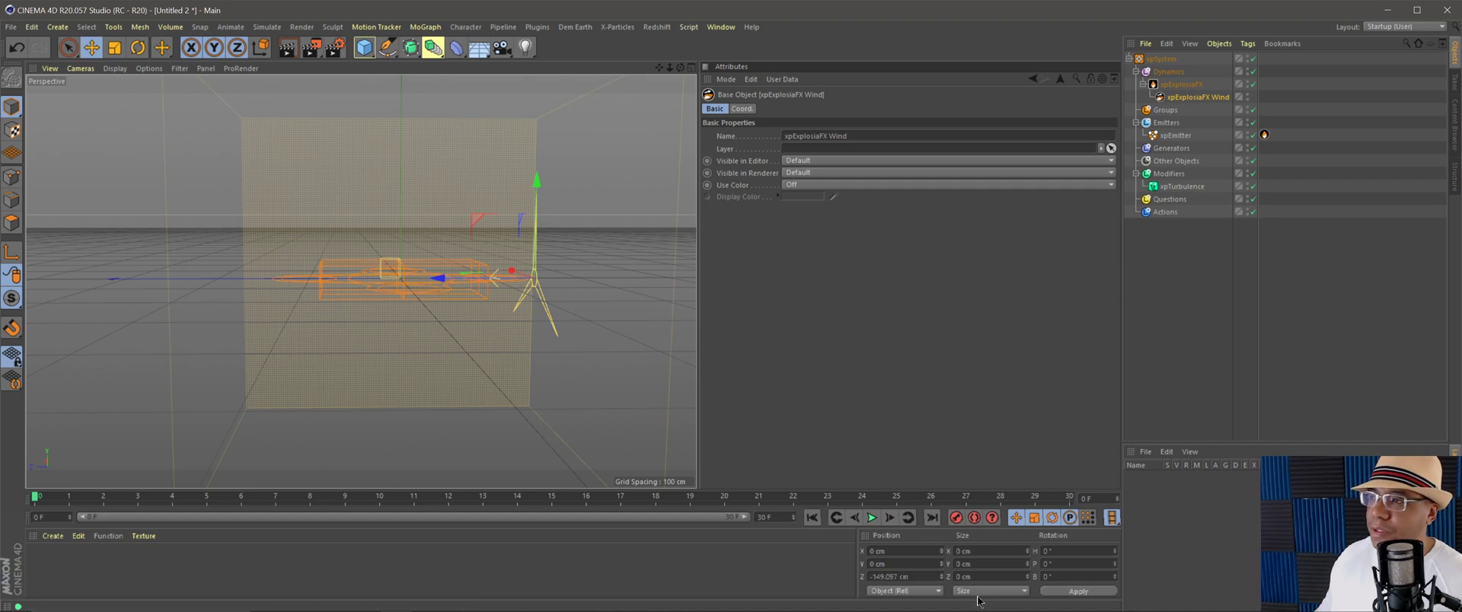
Add an xpCache object to the X-Particles system's Other Objects and set its EFX format to OpenVDB.
{"action": "left_click", "coordinate": [1175, 135]}
{"action": "left_click", "coordinate": [1190, 162]}
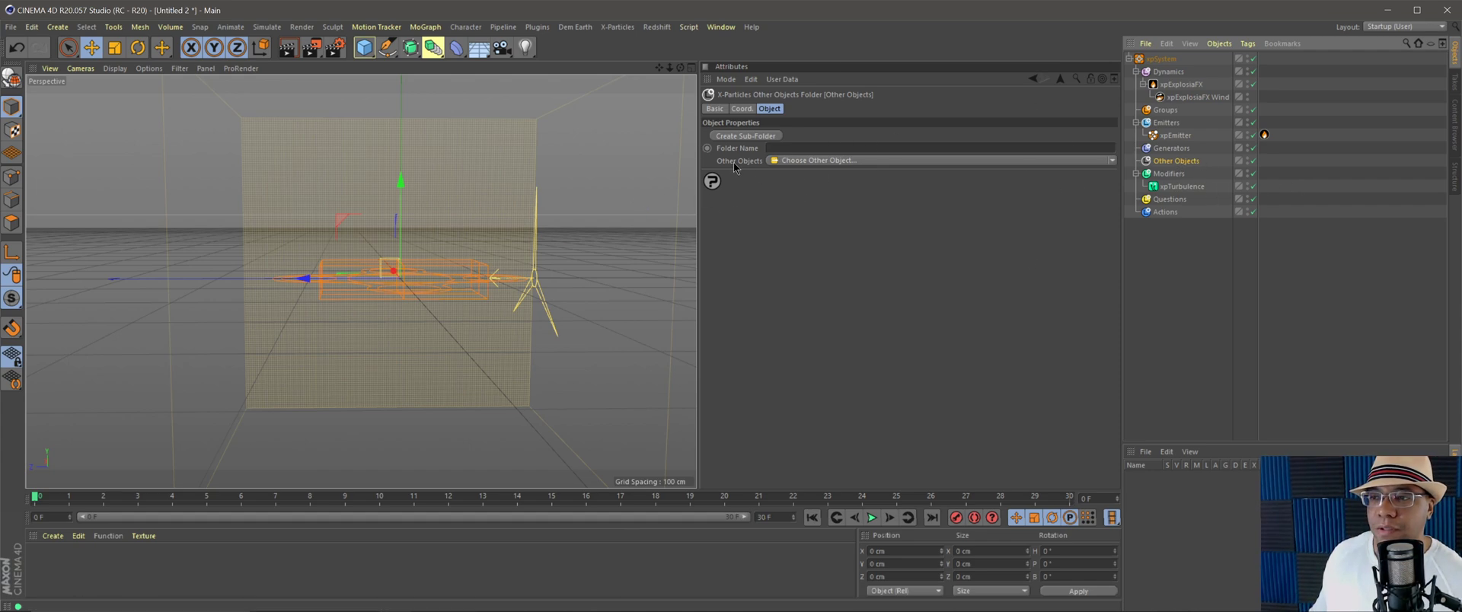
{"action": "left_click", "coordinate": [811, 161]}
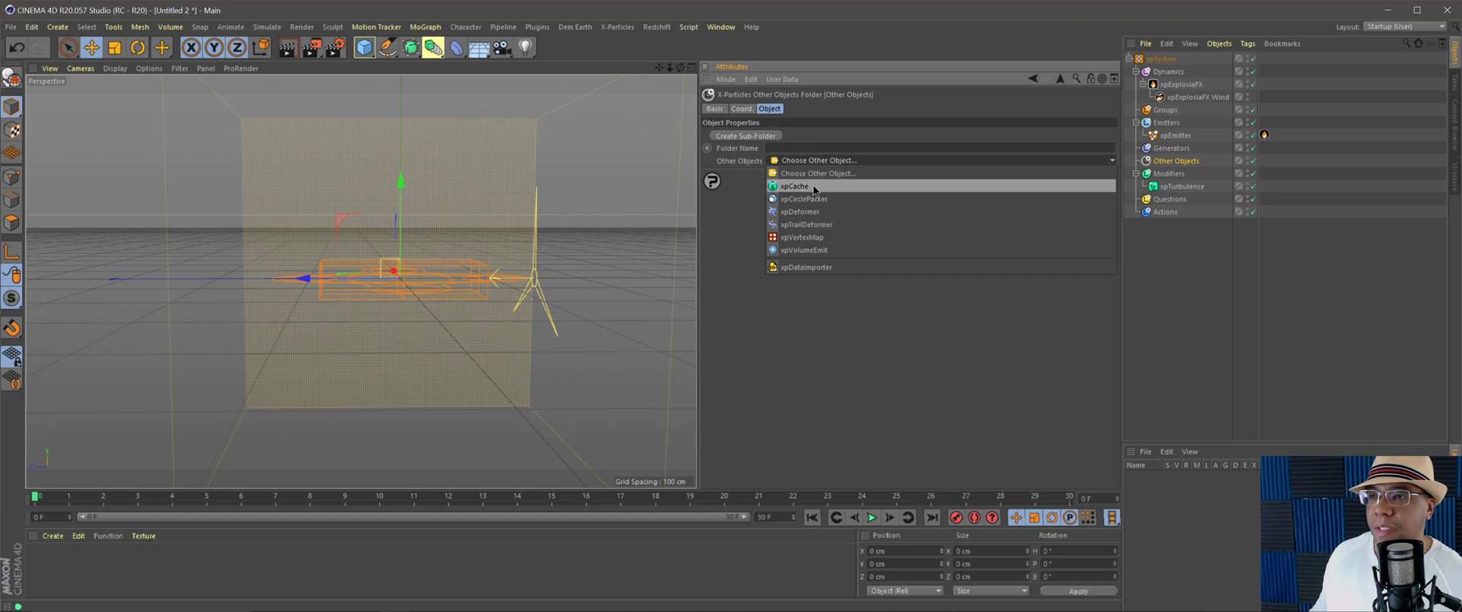
{"action": "left_click", "coordinate": [811, 187]}
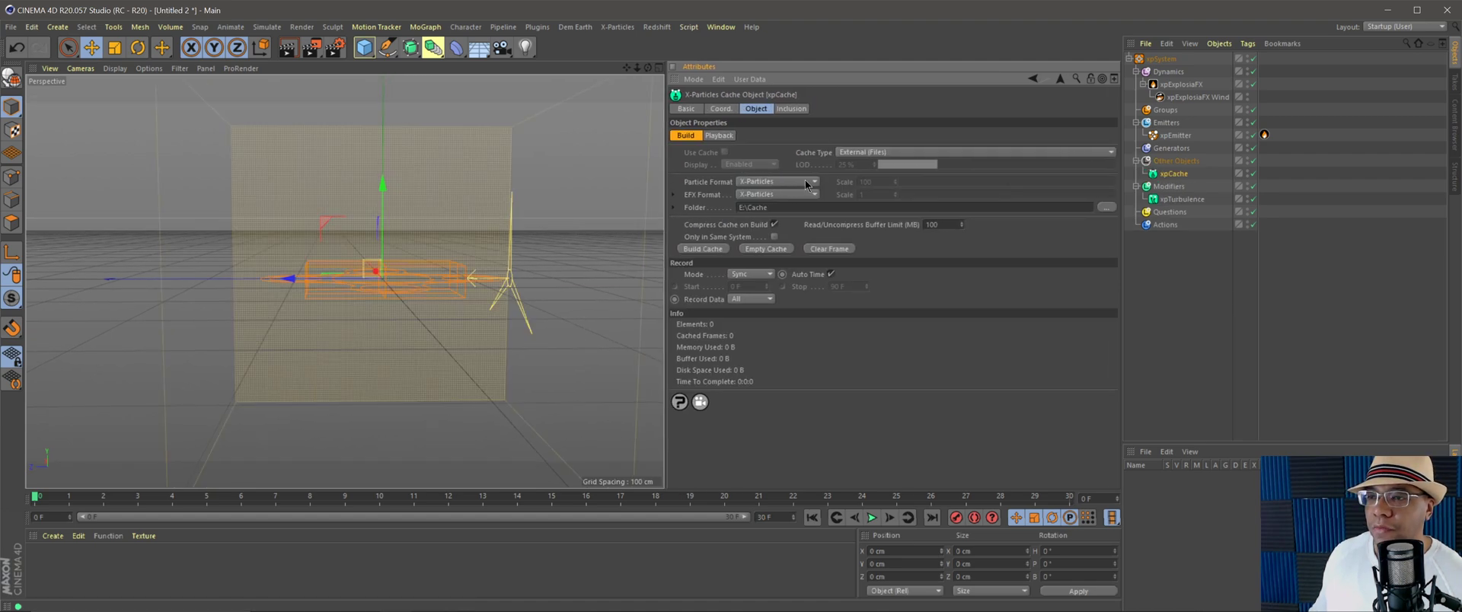
{"action": "left_click", "coordinate": [768, 195]}
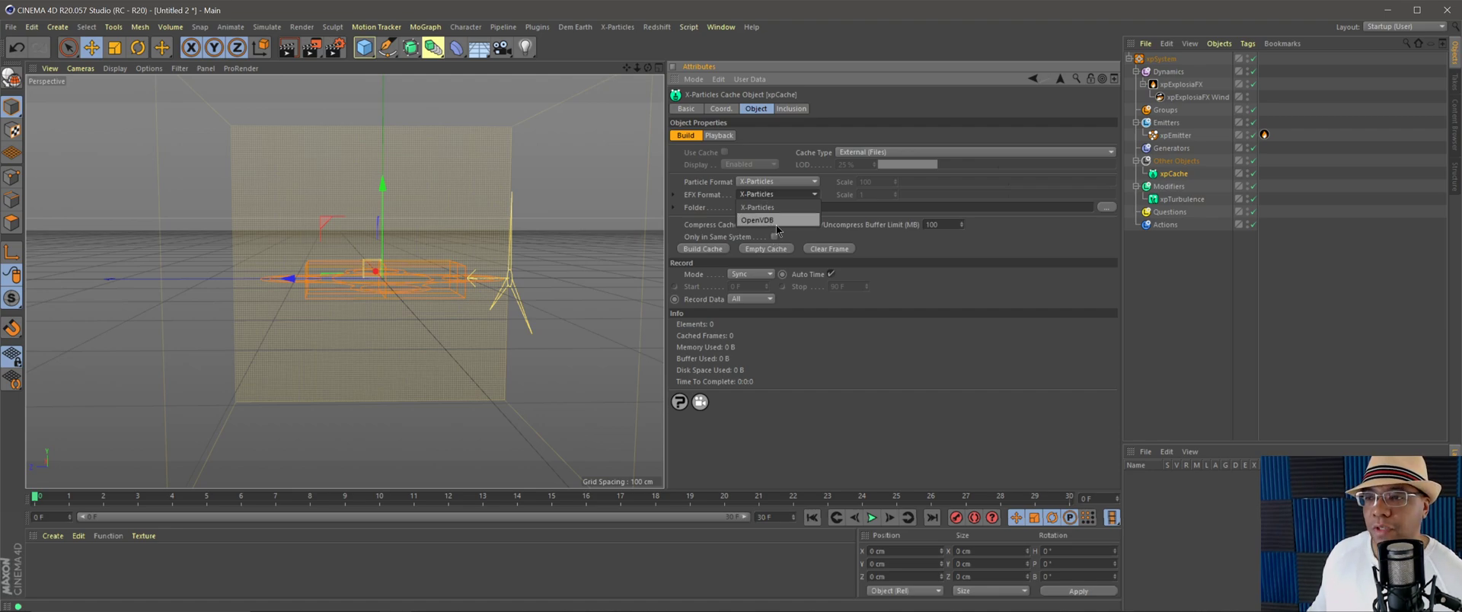
{"action": "left_click", "coordinate": [775, 225]}
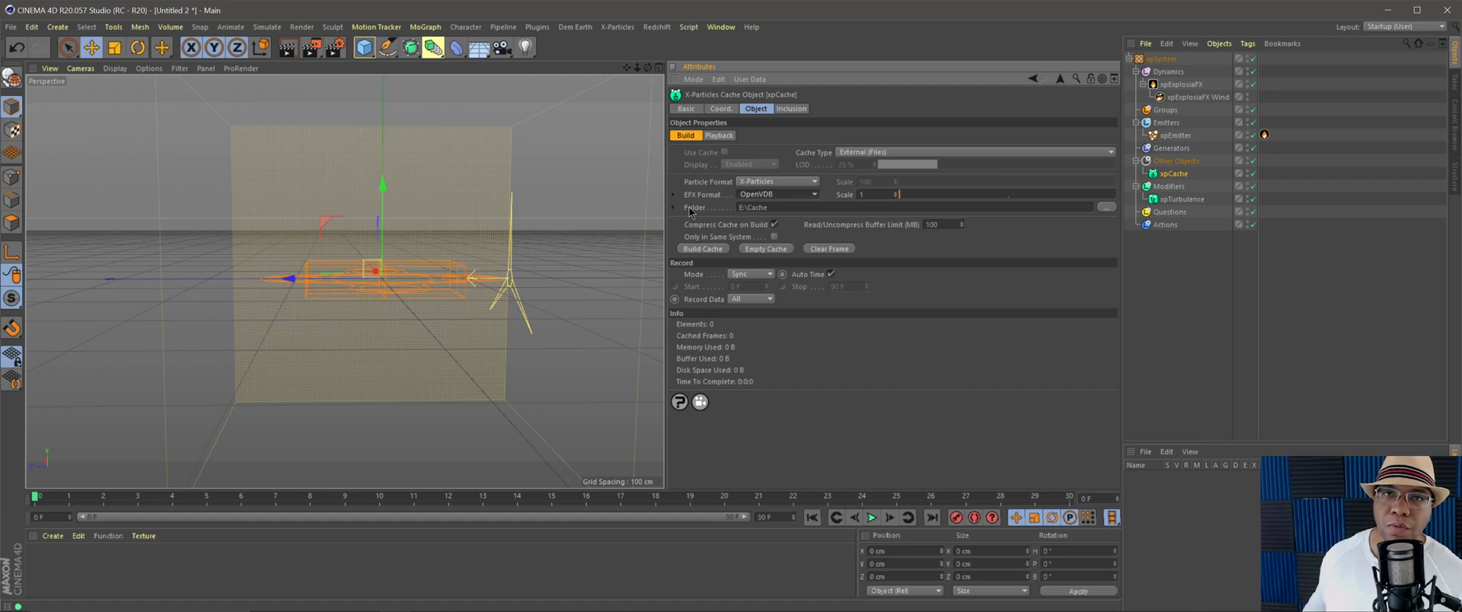
Create a folder named Clouds Tutorials inside E:\Cache and set it as the xpCache folder.
{"action": "left_click", "coordinate": [1106, 208]}
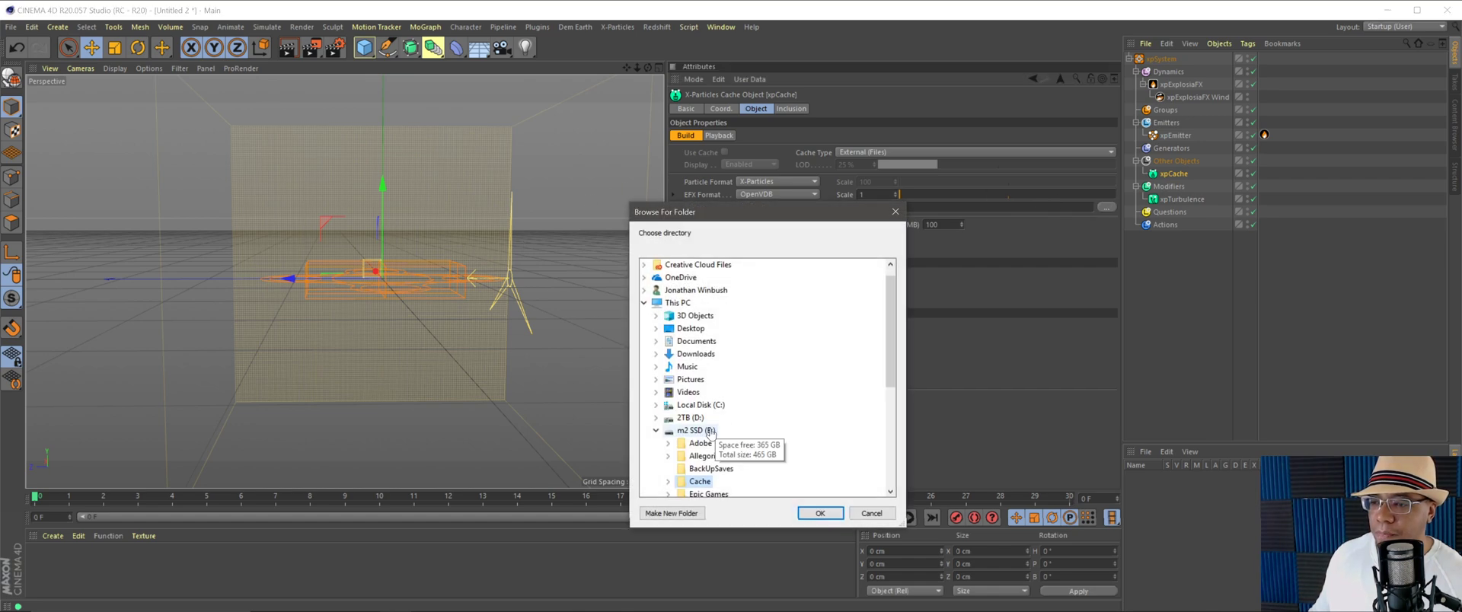
{"action": "scroll", "coordinate": [731, 440], "scroll_direction": "down", "scroll_amount": 3}
{"action": "left_click", "coordinate": [669, 367]}
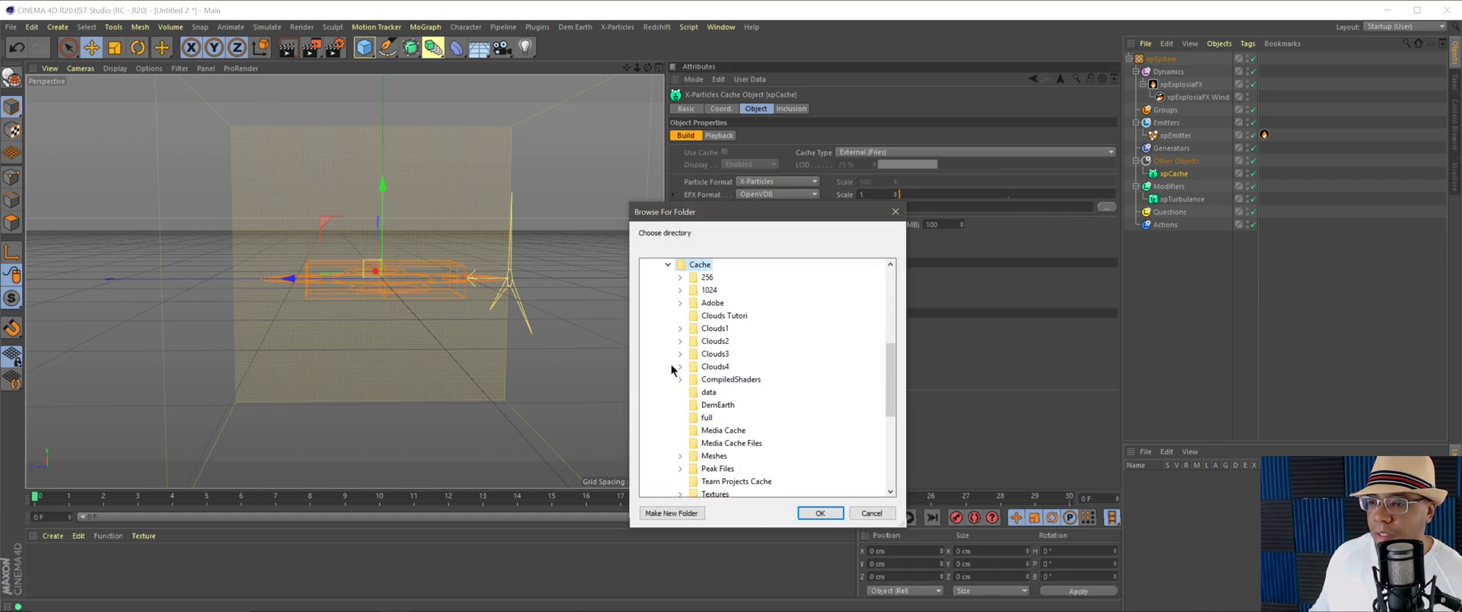
{"action": "left_click", "coordinate": [672, 513]}
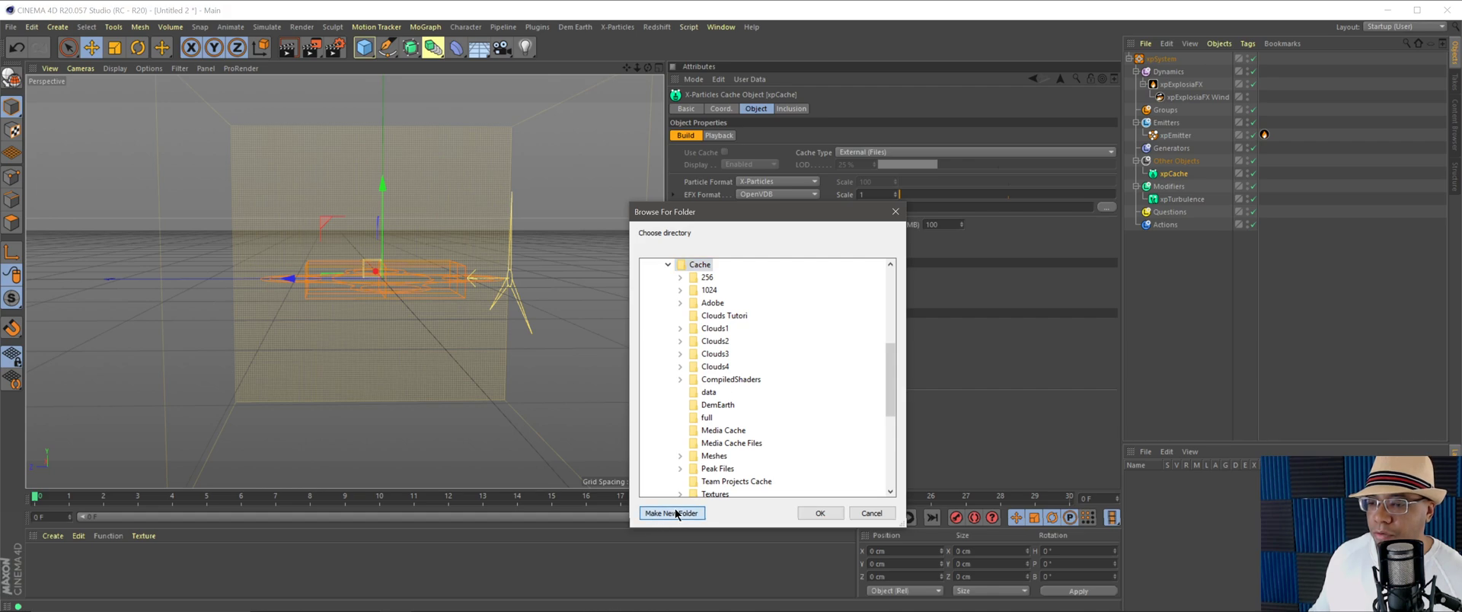
{"action": "type", "text": "Clouds"}
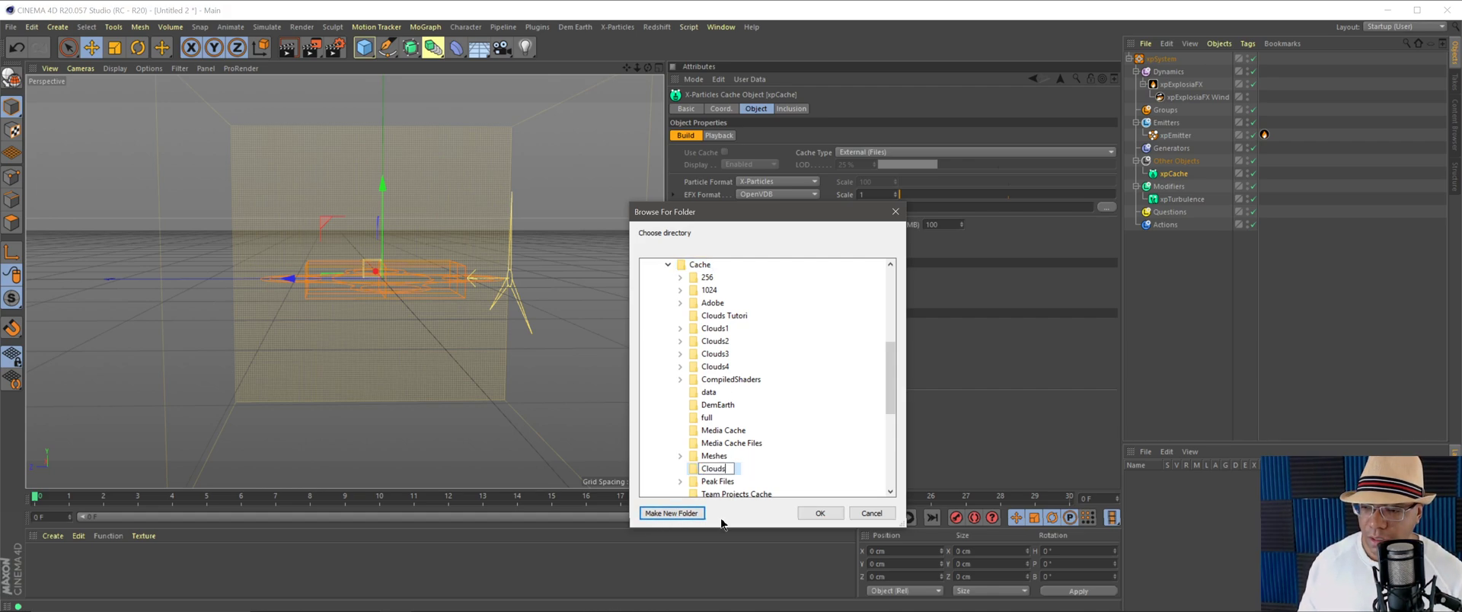
{"action": "type", "text": " Tutorials"}
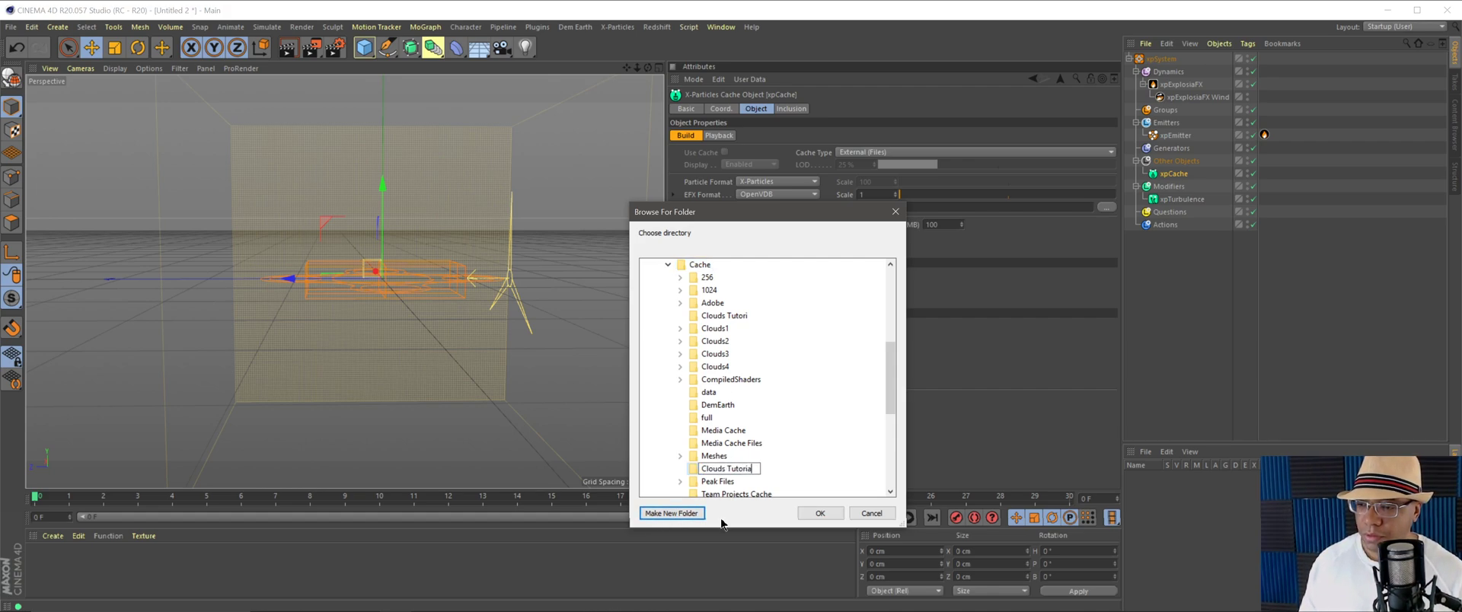
{"action": "left_click", "coordinate": [801, 462]}
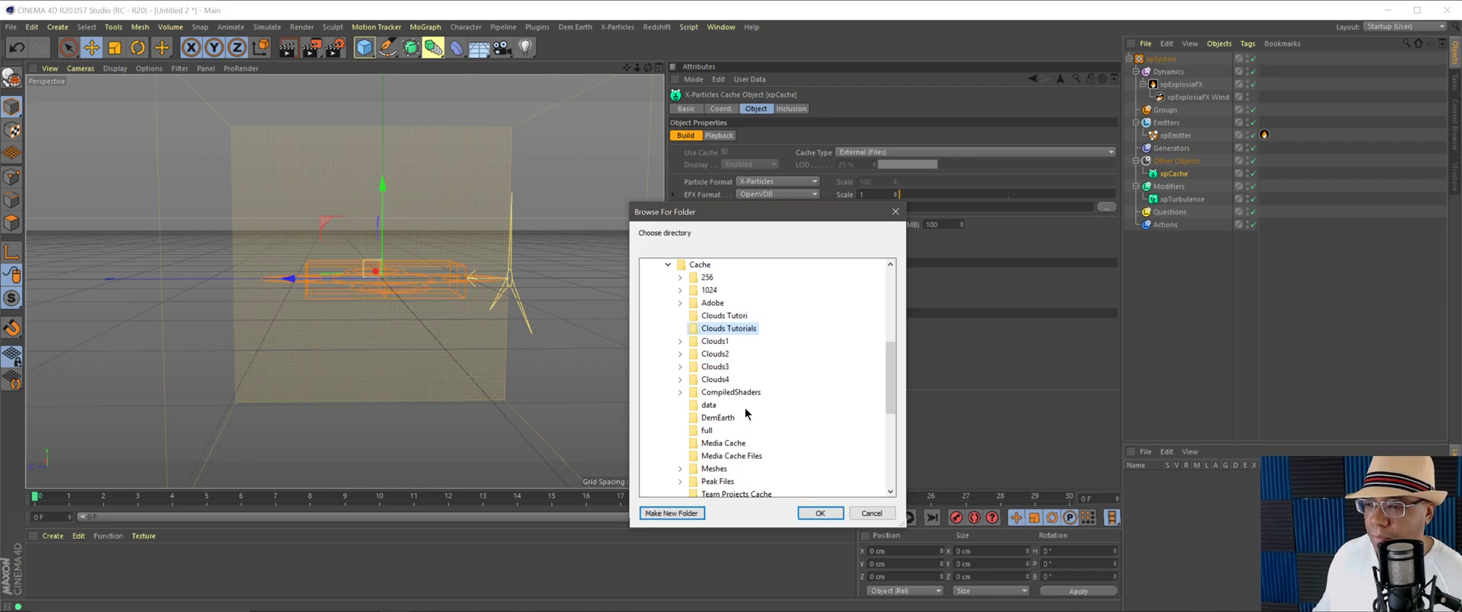
{"action": "left_click", "coordinate": [830, 512]}
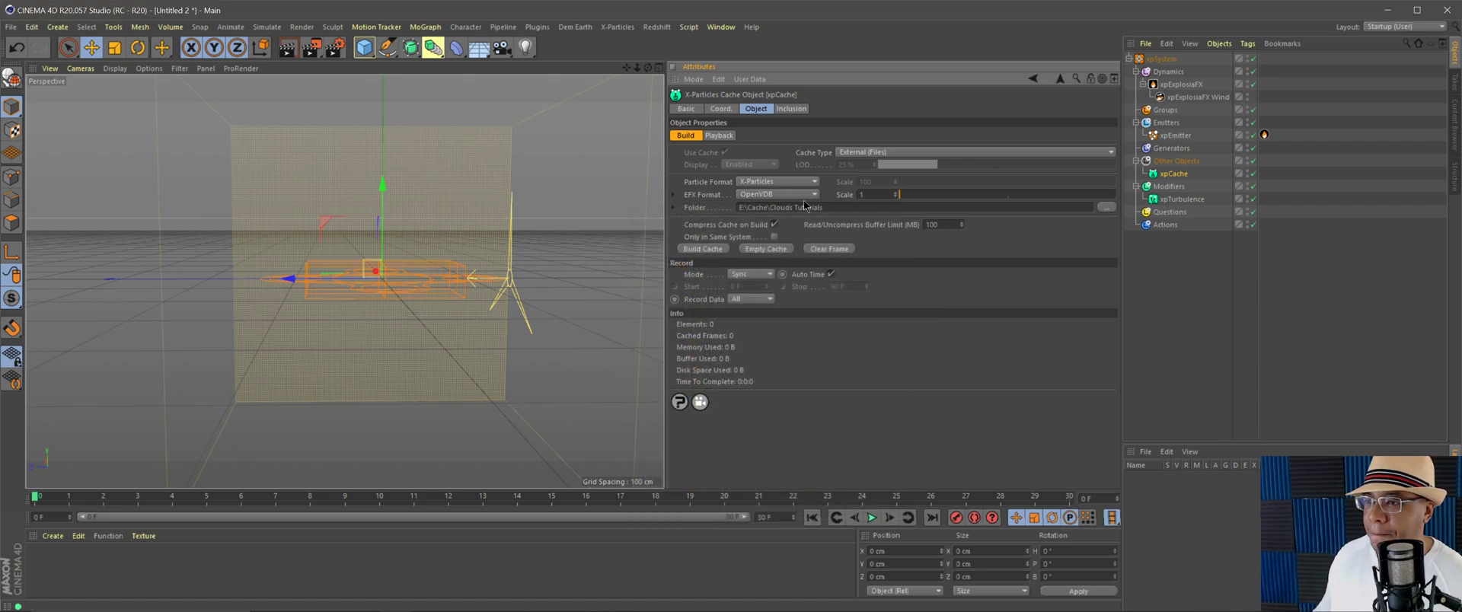
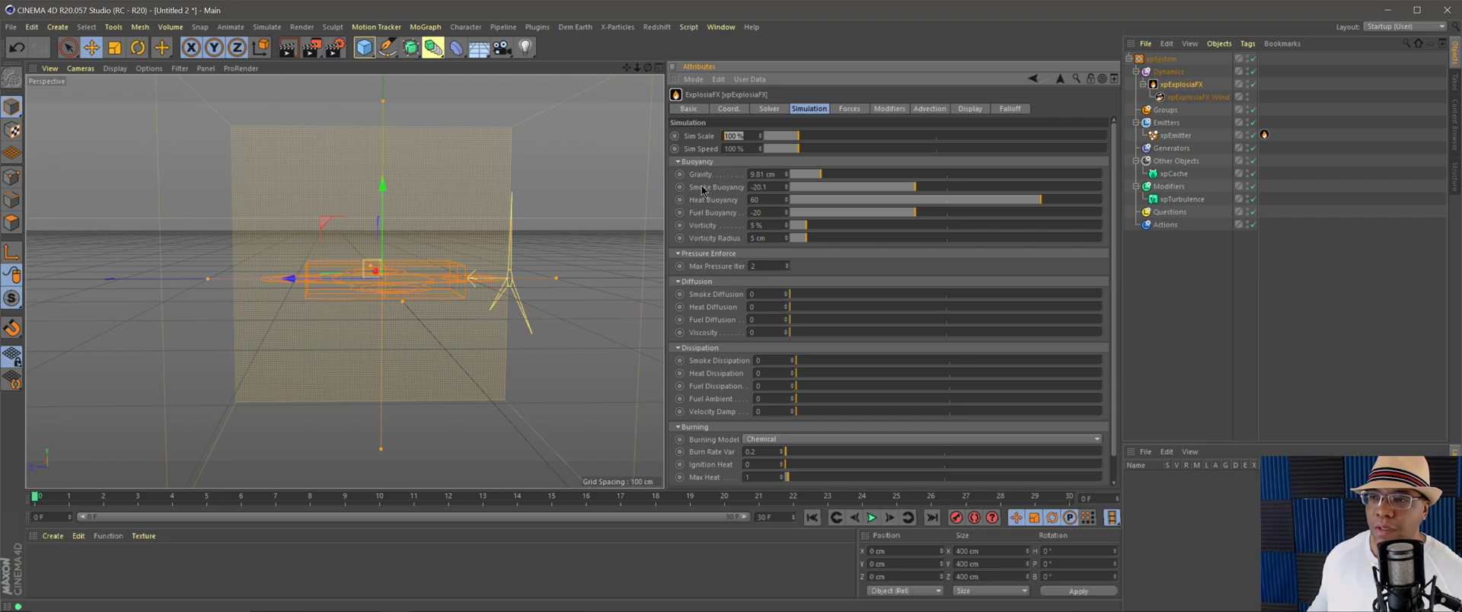
Set the xpExplosiaFX Sim Scale and Sim Speed to 20% each.
{"action": "type", "text": "20"}
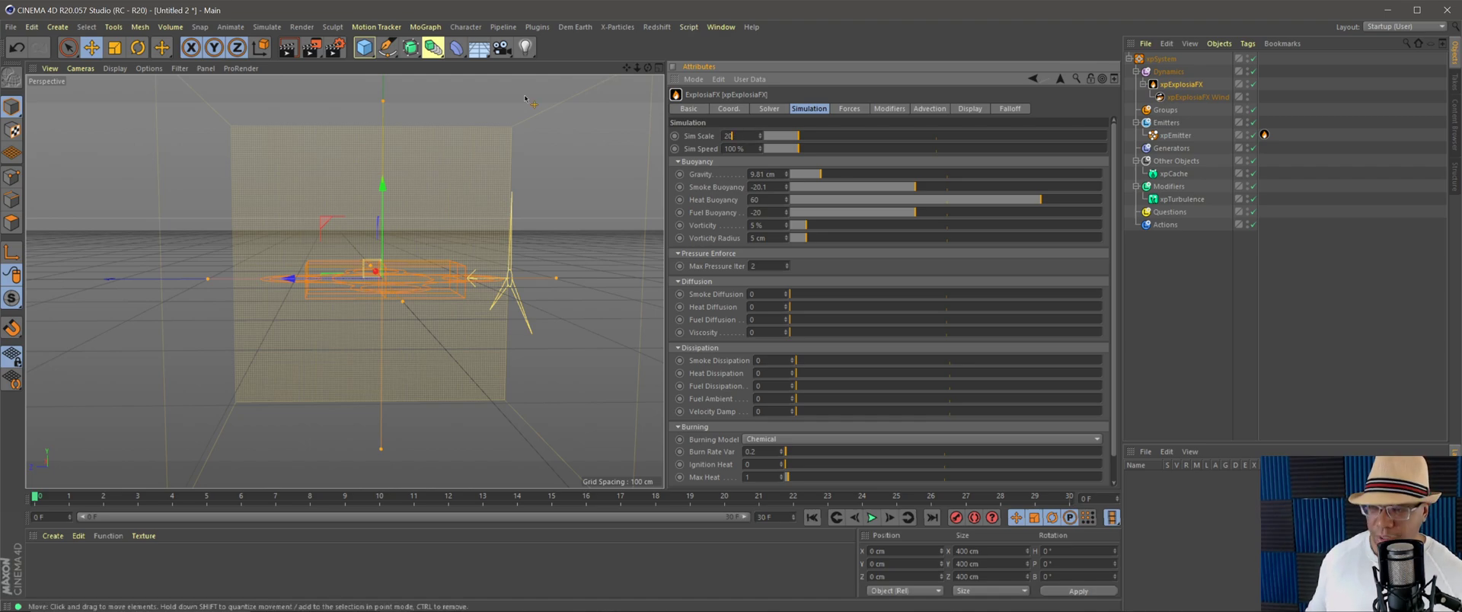
{"action": "key", "text": "Tab"}
{"action": "type", "text": "20"}
{"action": "key", "text": "Return"}
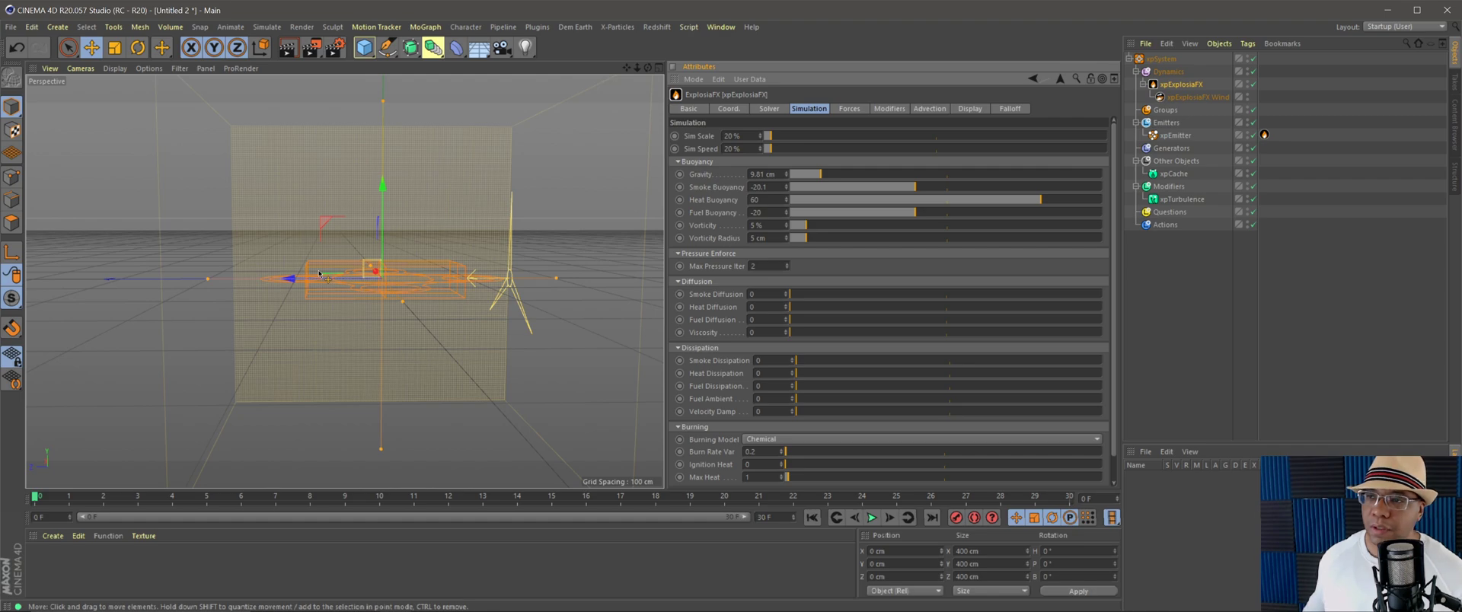
Set the xpExplosiaFX voxel size to 10 cm, preview the simulation and return to the first frame.
{"action": "left_click", "coordinate": [770, 109]}
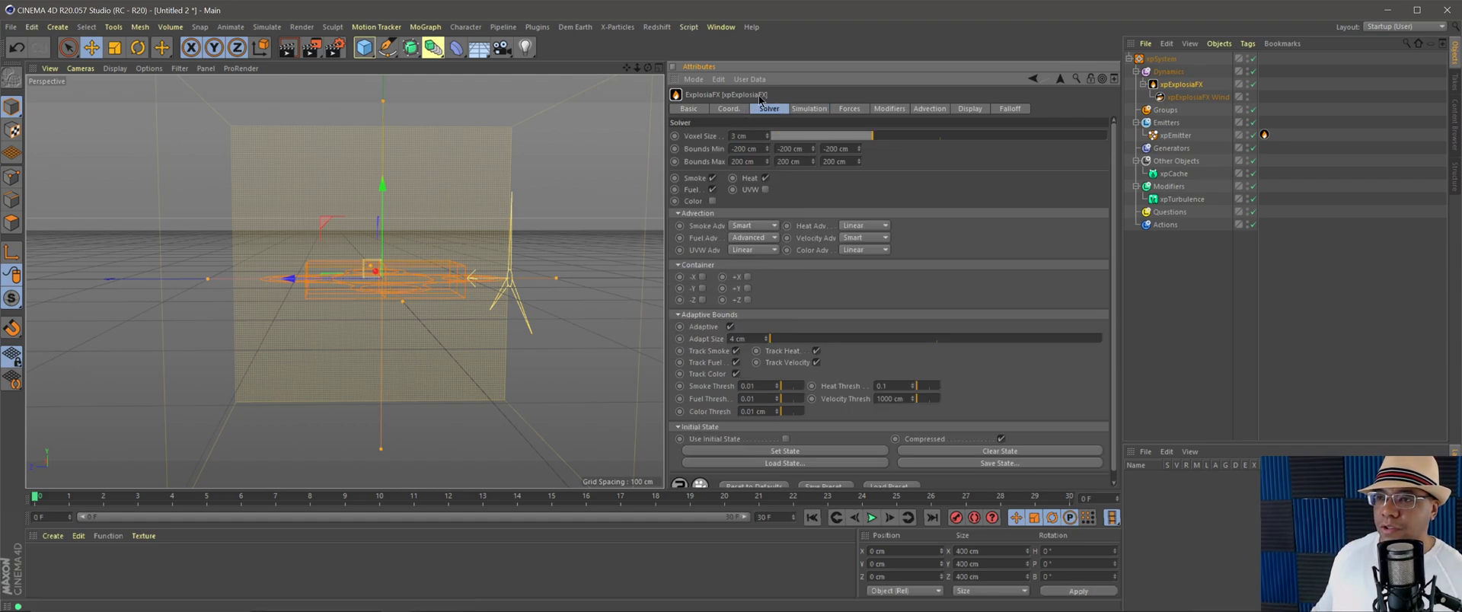
{"action": "left_click", "coordinate": [694, 136]}
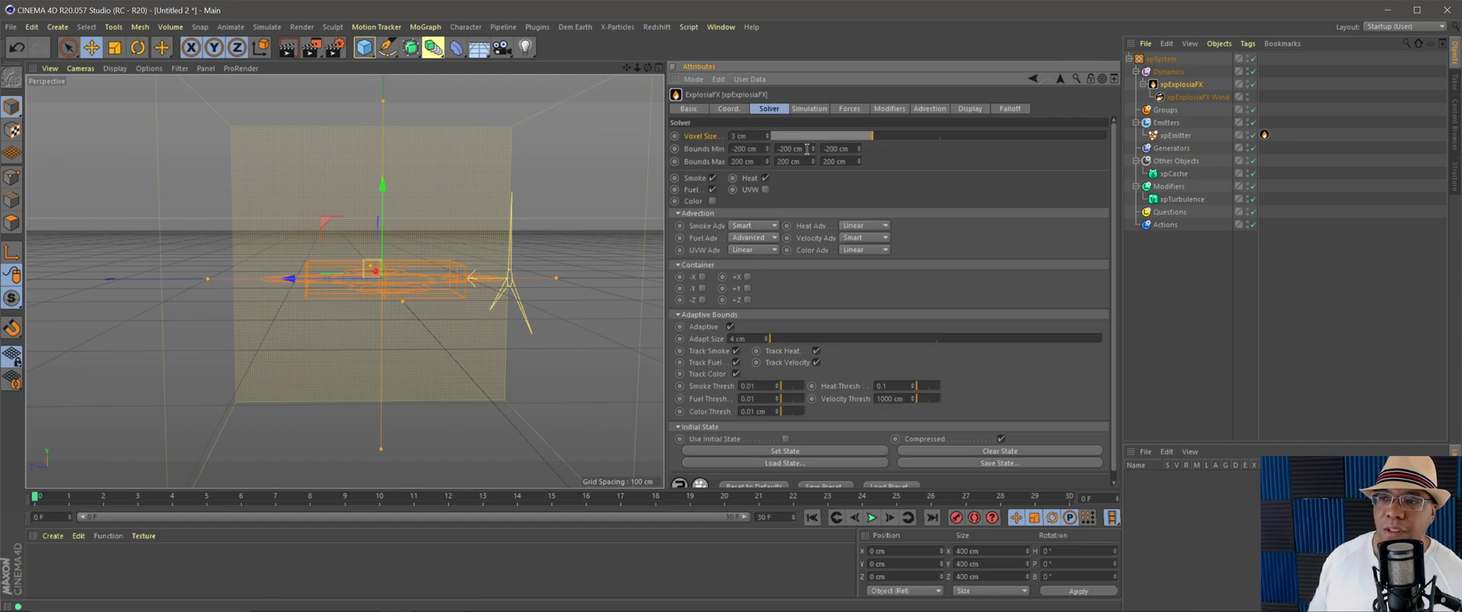
{"action": "left_click", "coordinate": [761, 134]}
{"action": "type", "text": "10"}
{"action": "key", "text": "Return"}
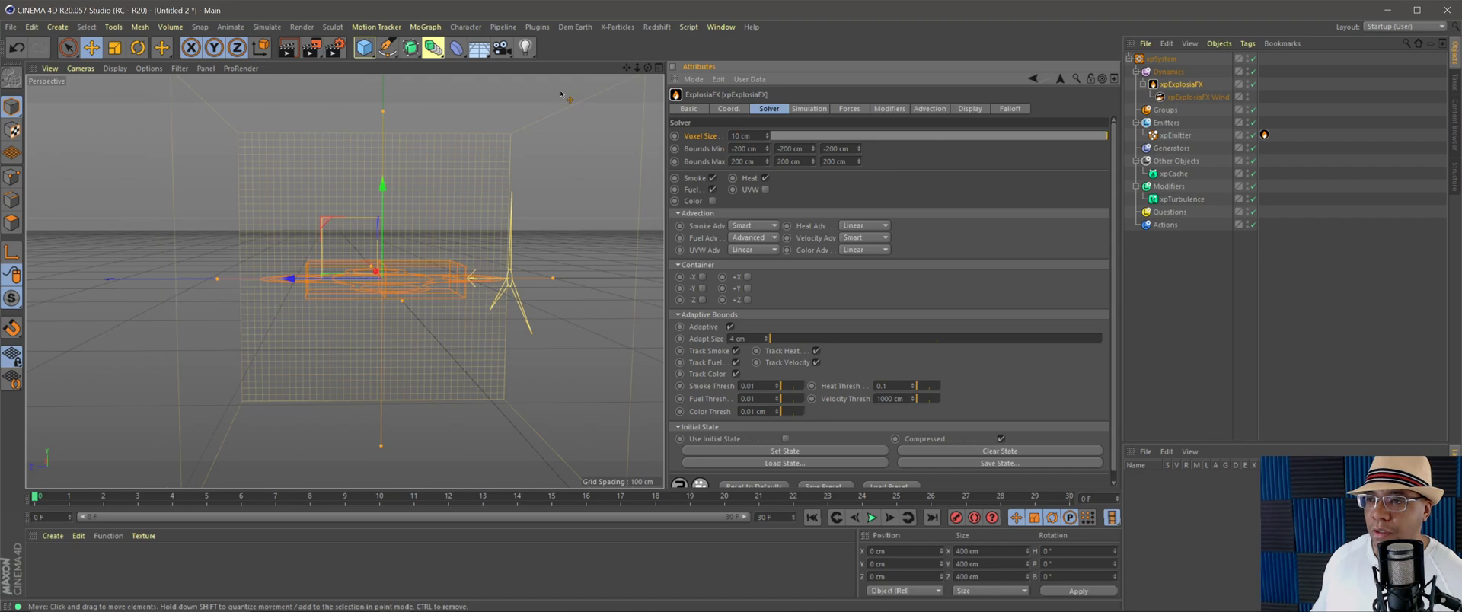
{"action": "left_click", "coordinate": [872, 518]}
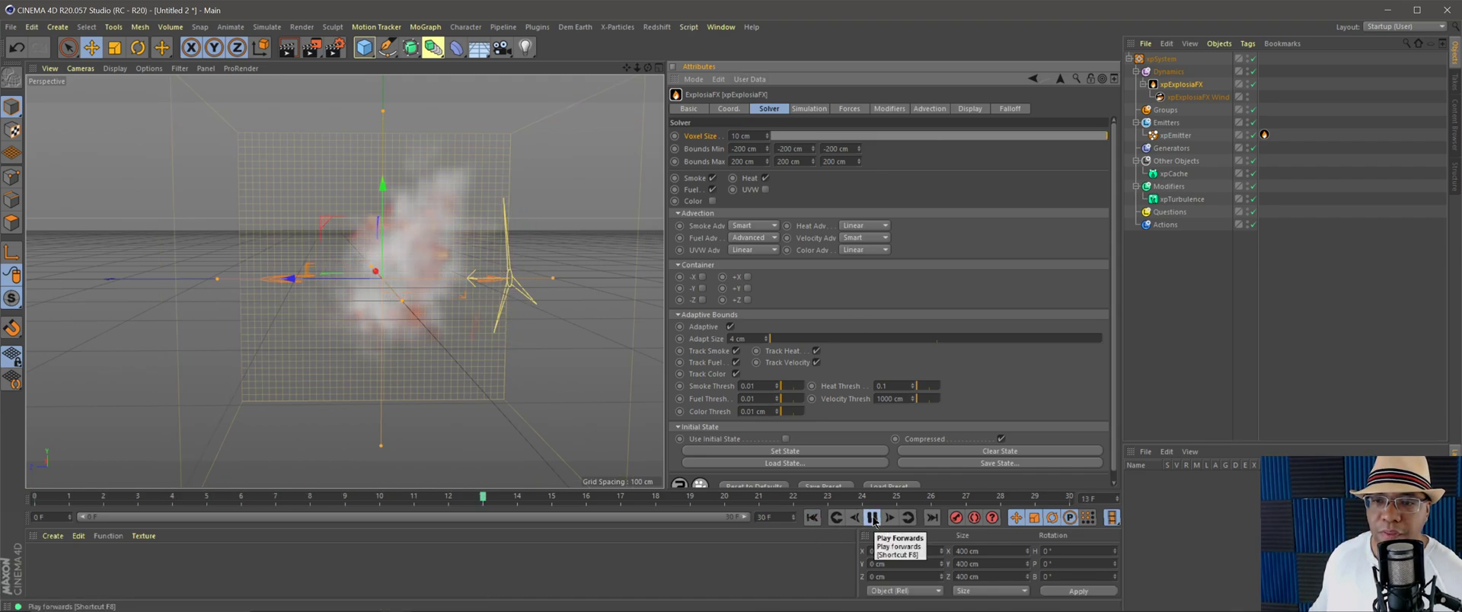
{"action": "left_click", "coordinate": [872, 517]}
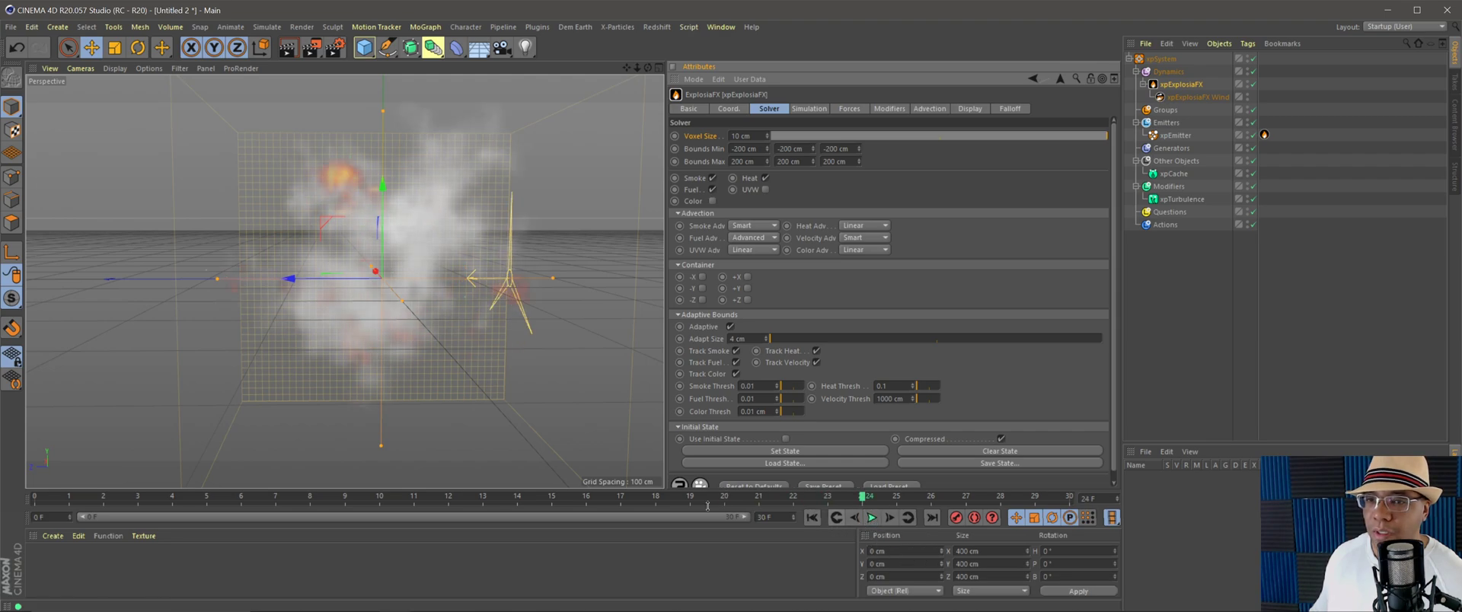
{"action": "left_click", "coordinate": [812, 518]}
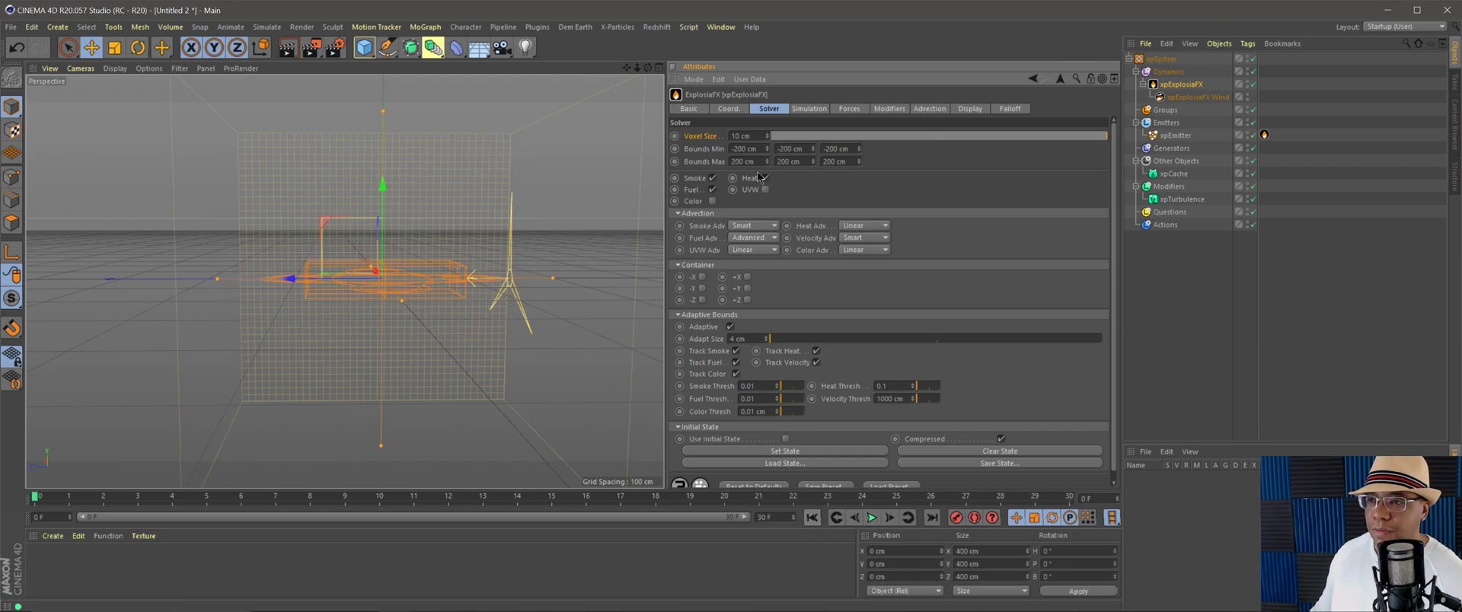
Set the xpExplosiaFX voxel size to 2 cm.
{"action": "double_click", "coordinate": [740, 135]}
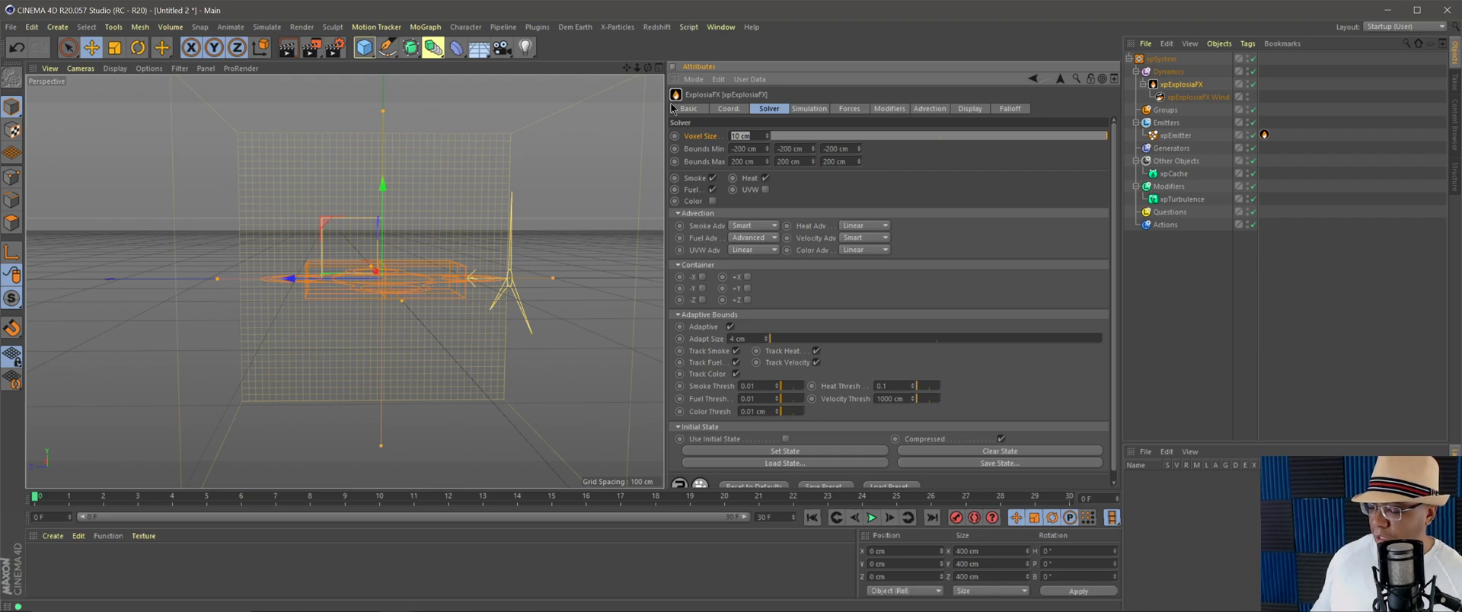
{"action": "type", "text": "2"}
{"action": "key", "text": "Return"}
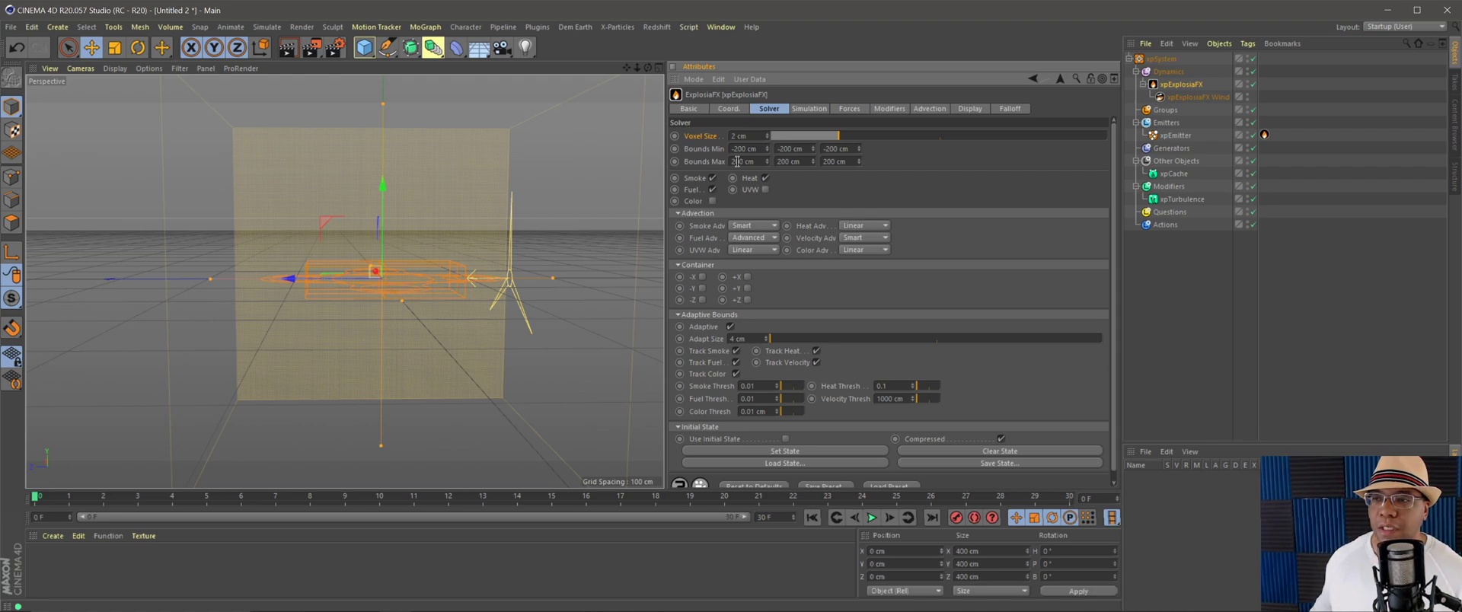
Refine the xpExplosiaFX voxel size to 1.5 cm.
{"action": "double_click", "coordinate": [746, 135]}
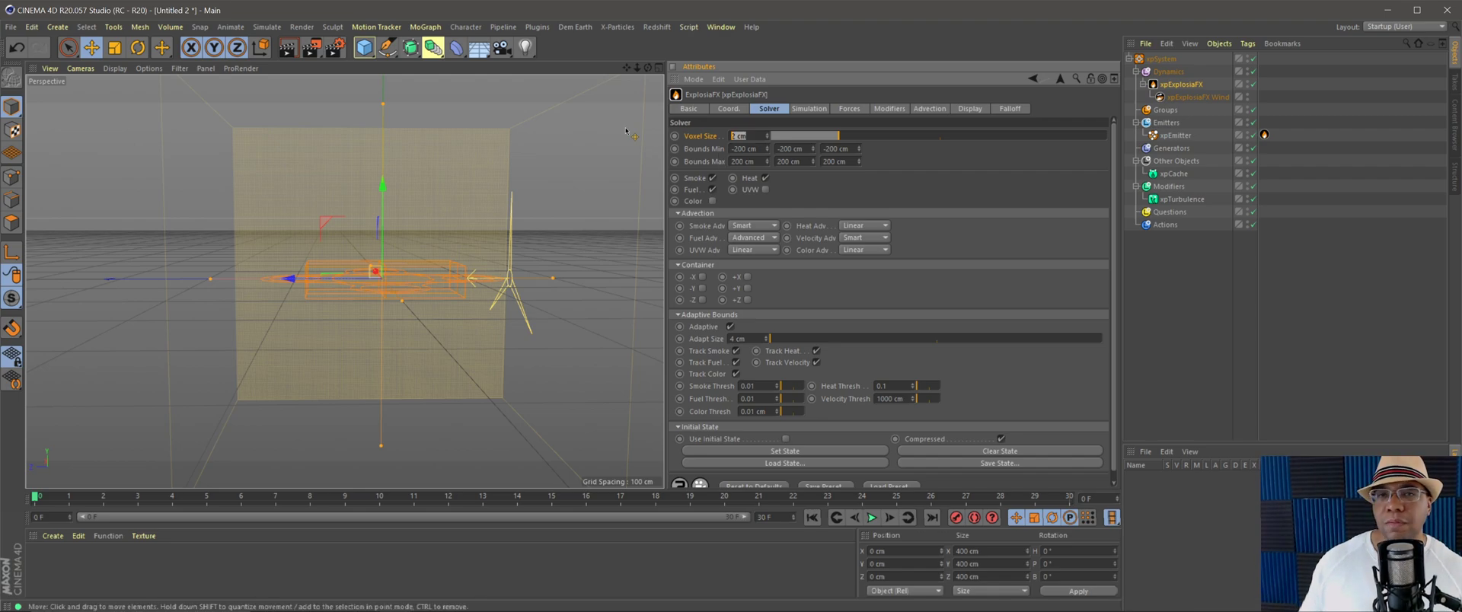
{"action": "type", "text": "1.0"}
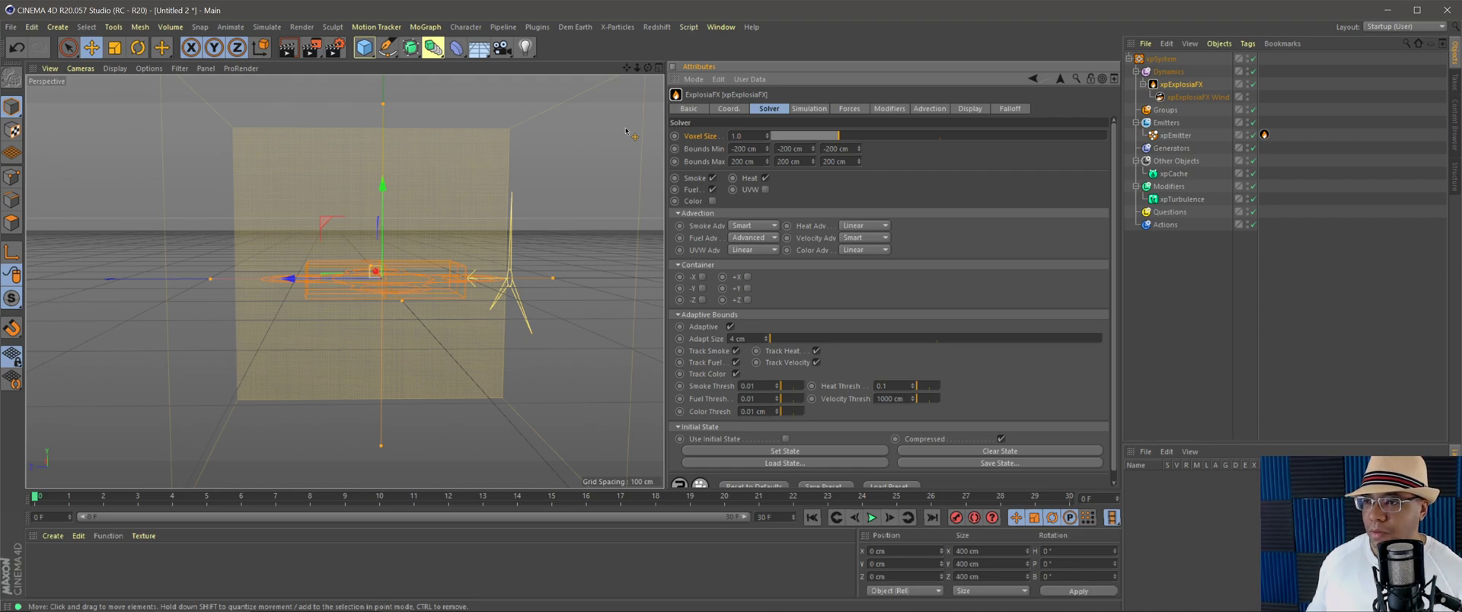
{"action": "key", "text": "BackSpace"}
{"action": "type", "text": "5"}
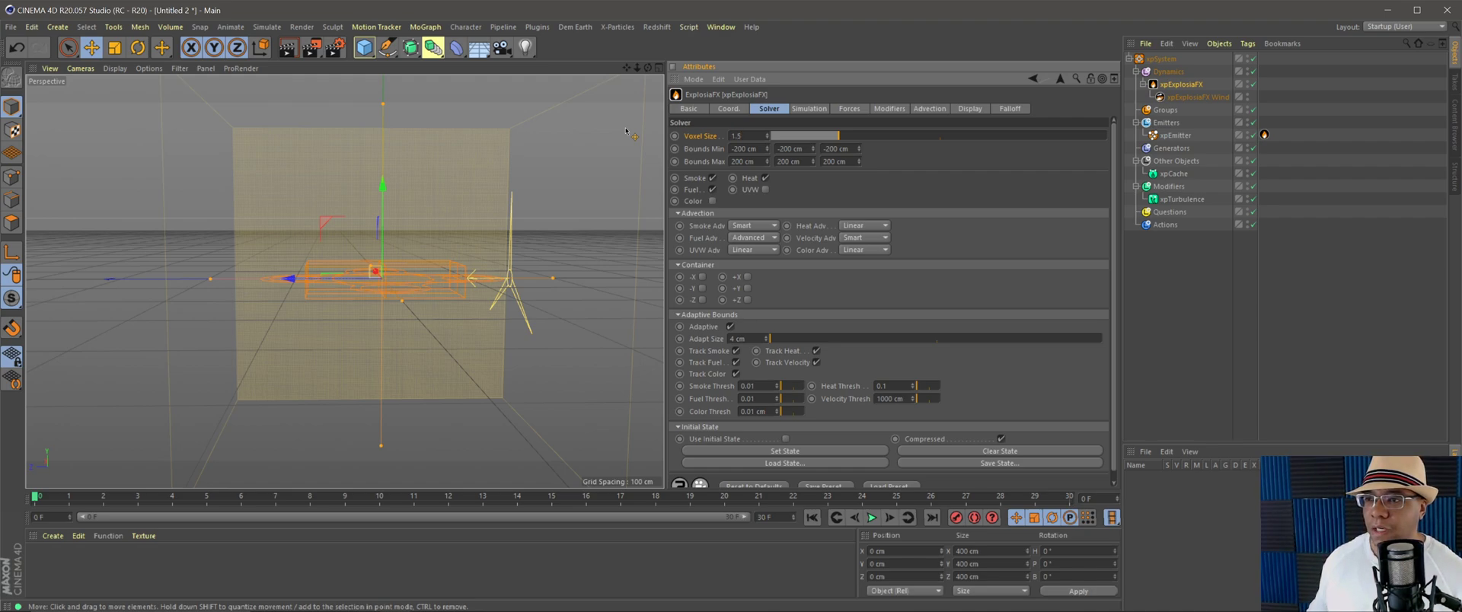
{"action": "key", "text": "Return"}
Save the project as a new file named XP CLOUDS_Tutorial.c4d in the XP Clouds C4D folder.
{"action": "left_click", "coordinate": [11, 26]}
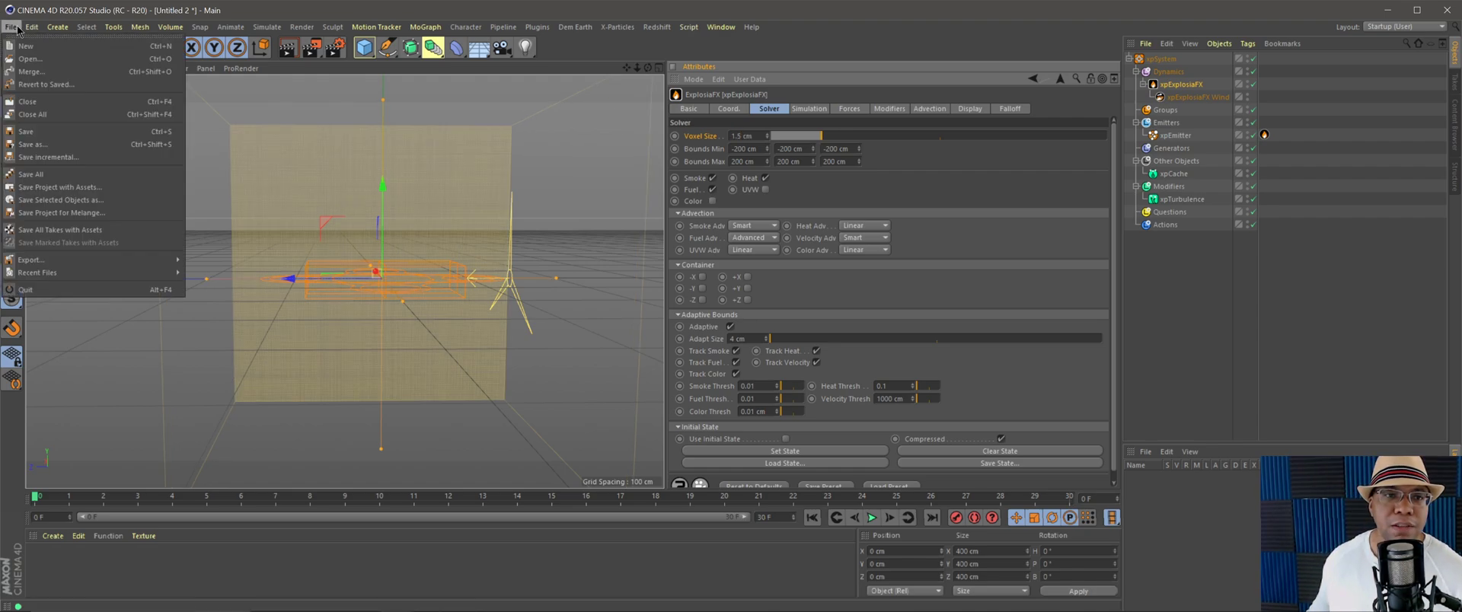
{"action": "left_click", "coordinate": [30, 144]}
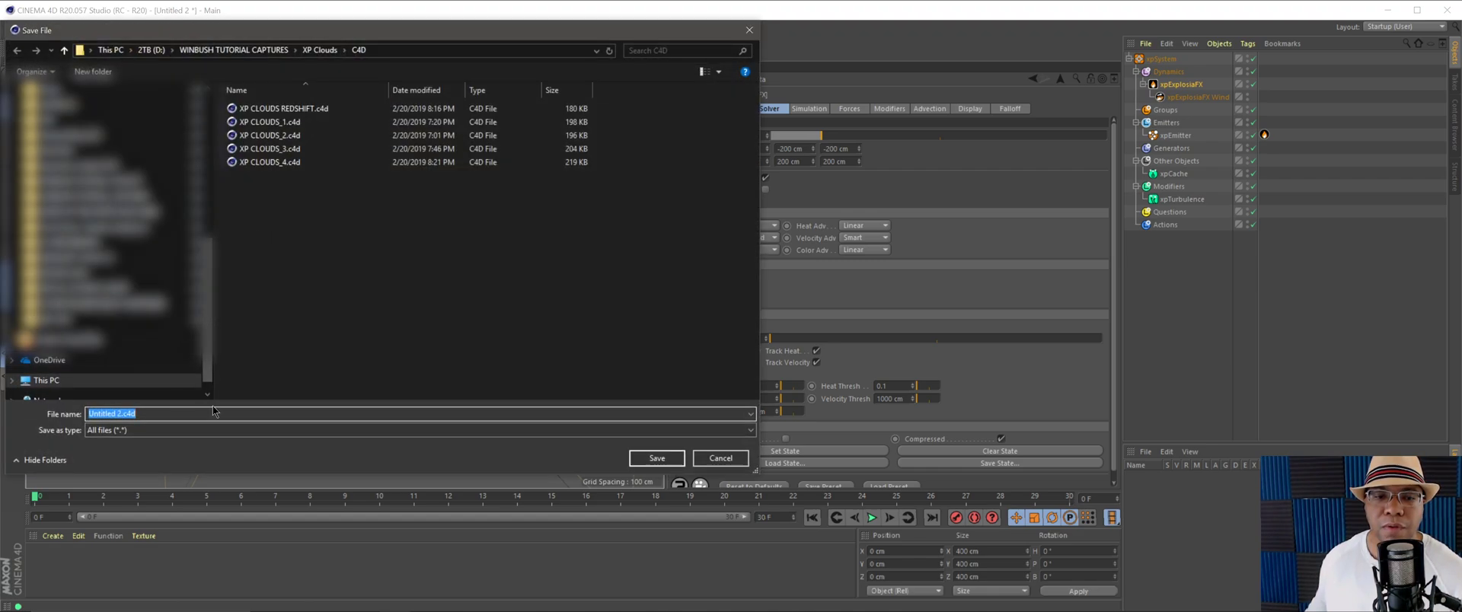
{"action": "left_click", "coordinate": [269, 162]}
{"action": "left_click", "coordinate": [130, 415]}
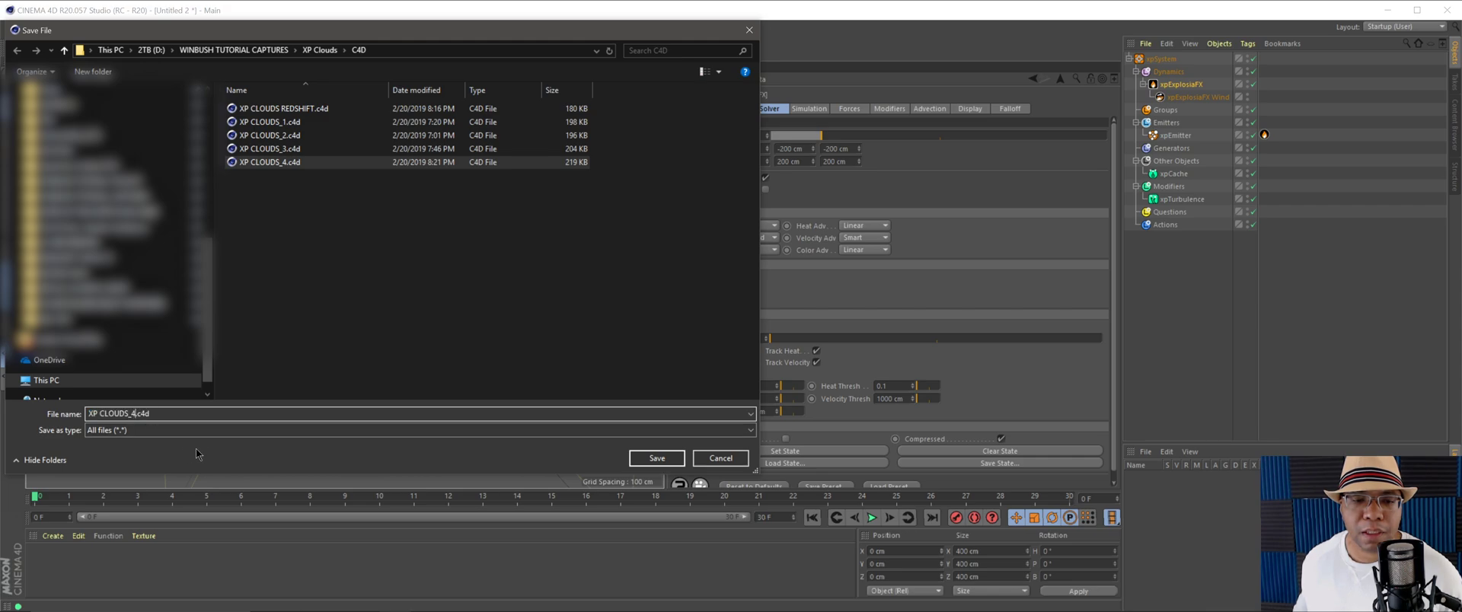
{"action": "key", "text": "Delete"}
{"action": "type", "text": "Tu"}
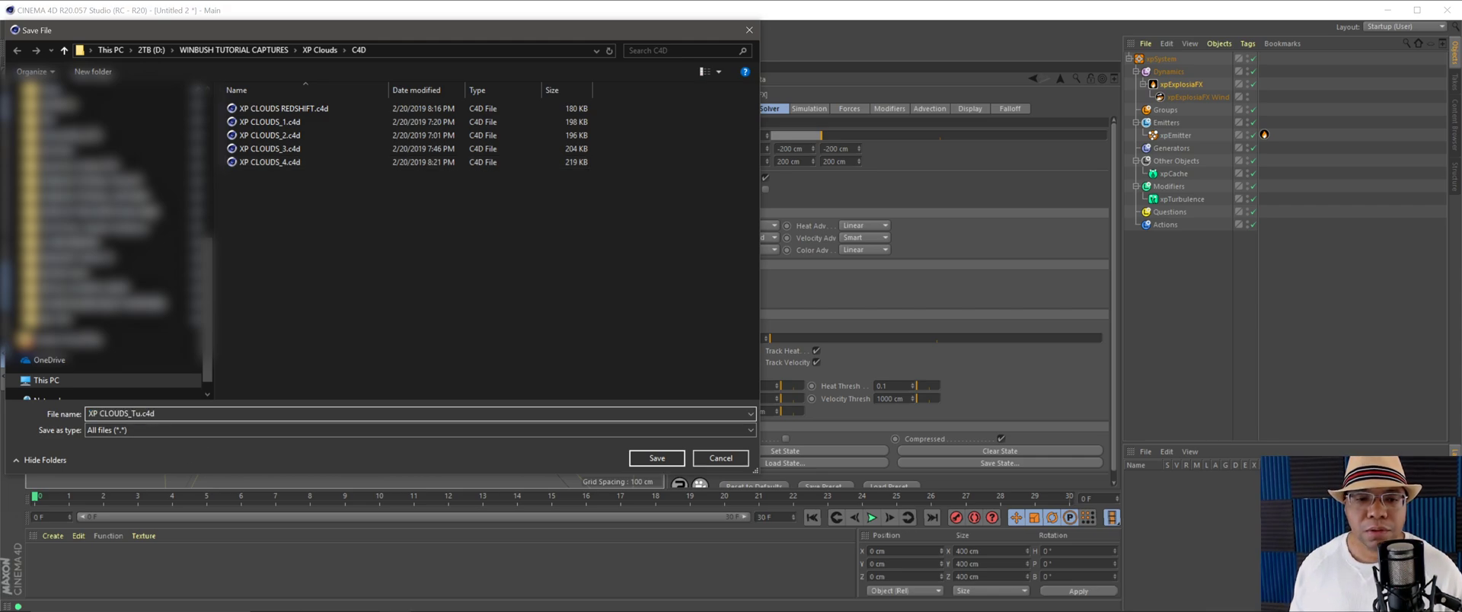
{"action": "type", "text": "tor"}
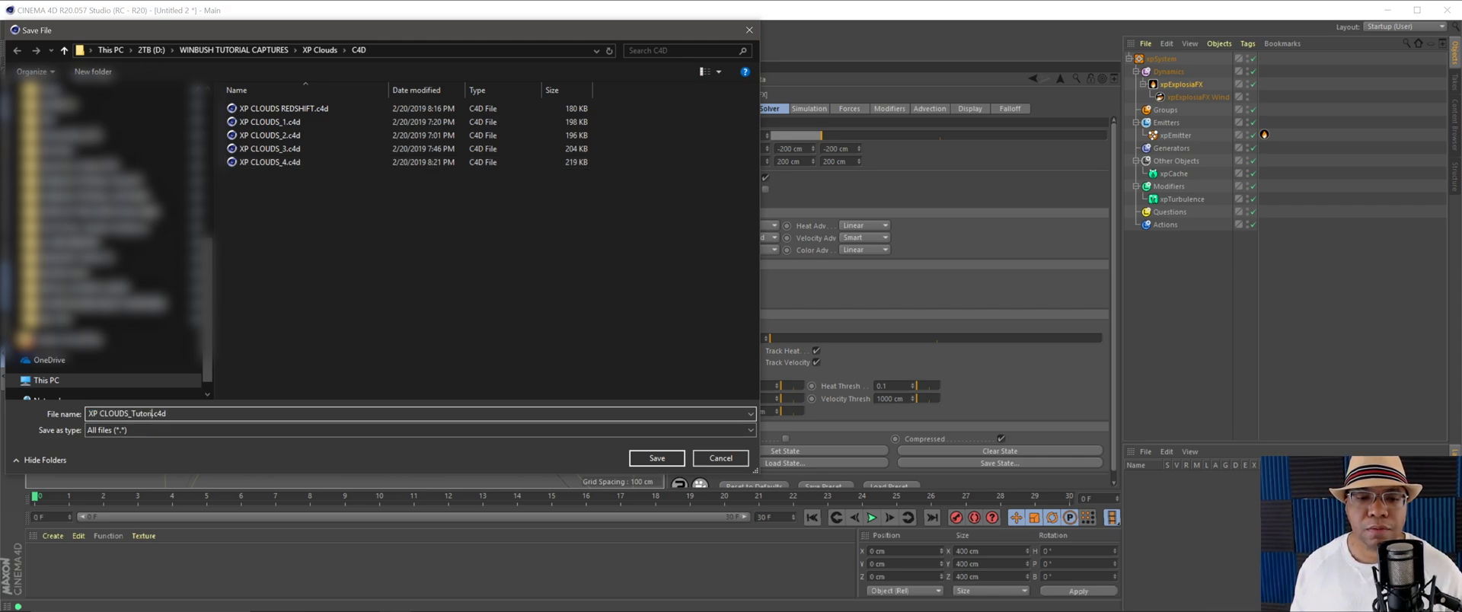
{"action": "type", "text": "ial"}
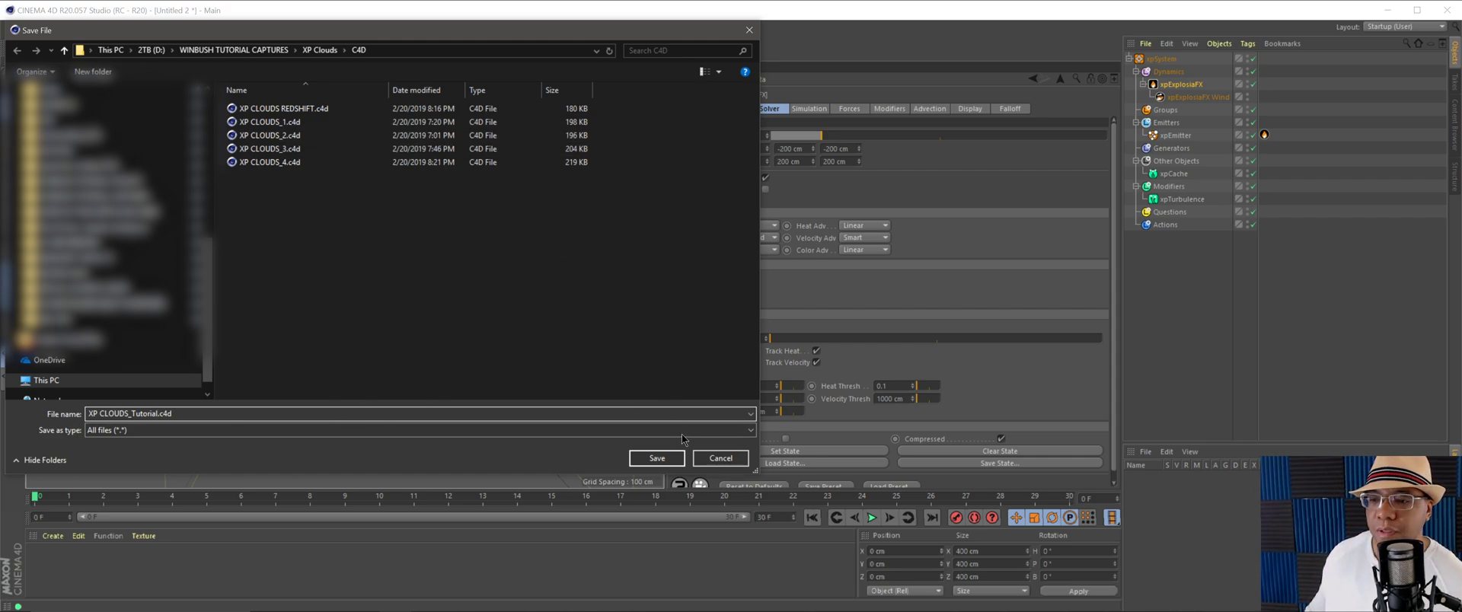
{"action": "left_click", "coordinate": [656, 457]}
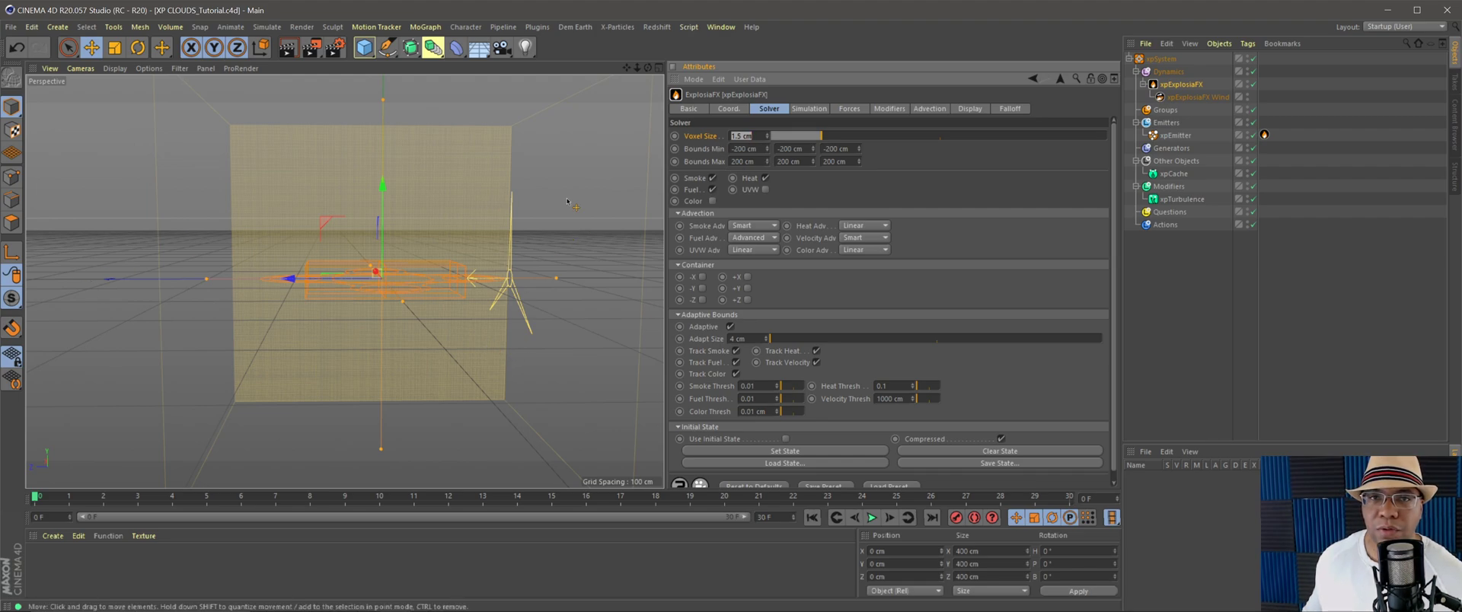
Open the settings of the xpCache object.
{"action": "left_click", "coordinate": [1183, 175]}
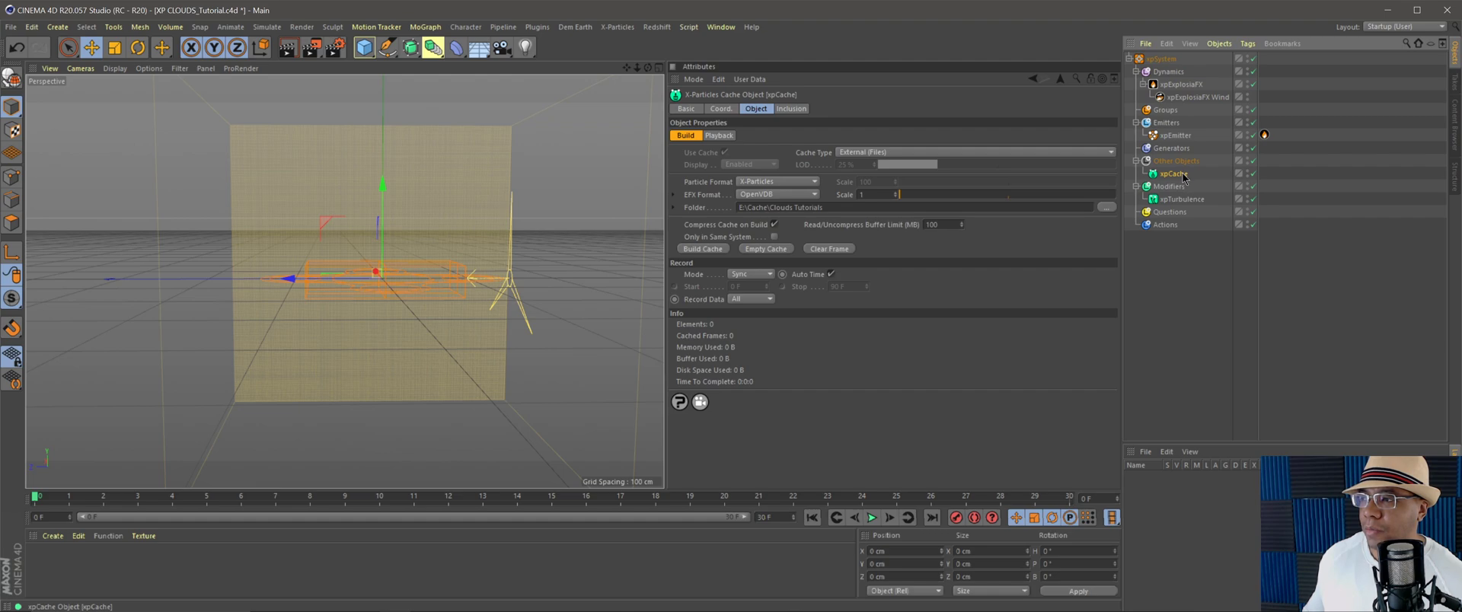